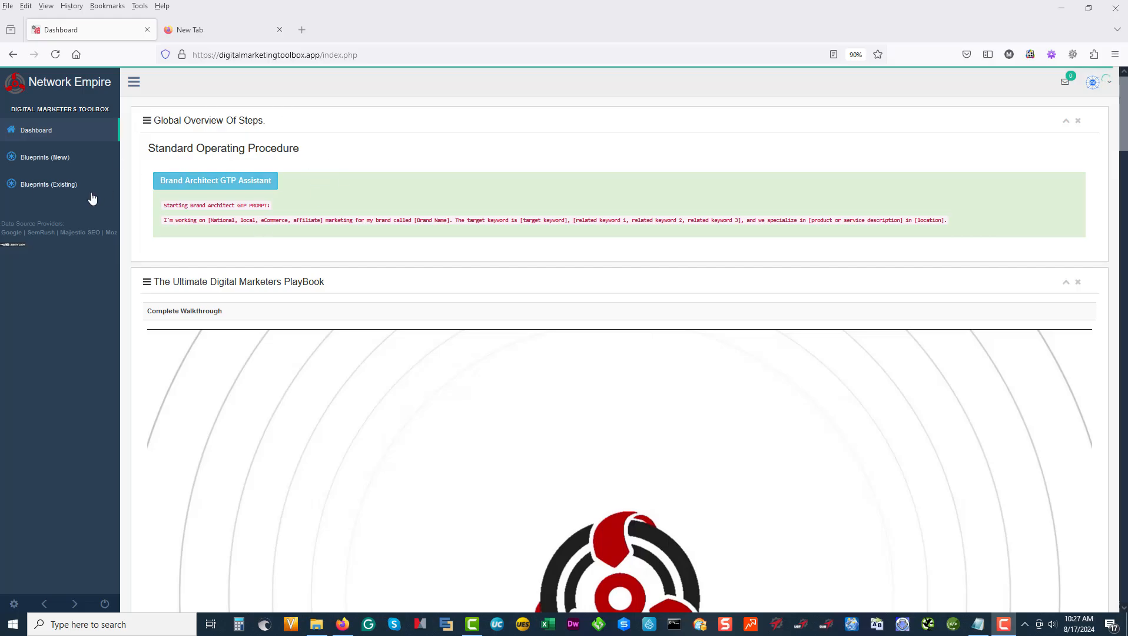
# Open the Brand Architect GPT assistant from the dashboard and close the empty new browser tab.
pyautogui.click(213, 182)
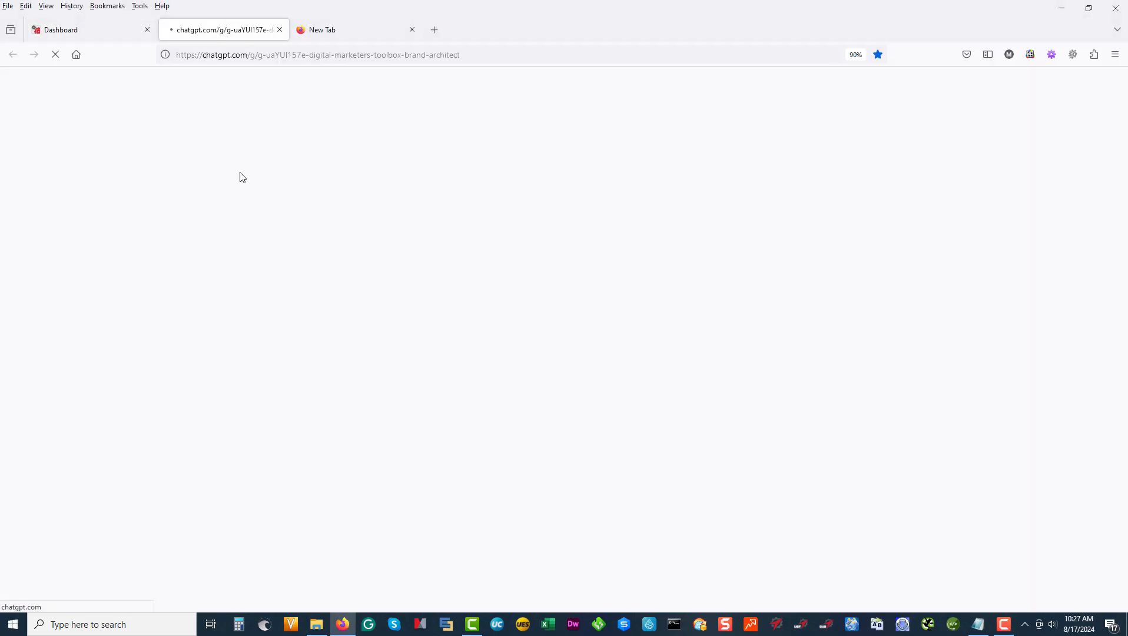
pyautogui.click(415, 36)
pyautogui.click(412, 30)
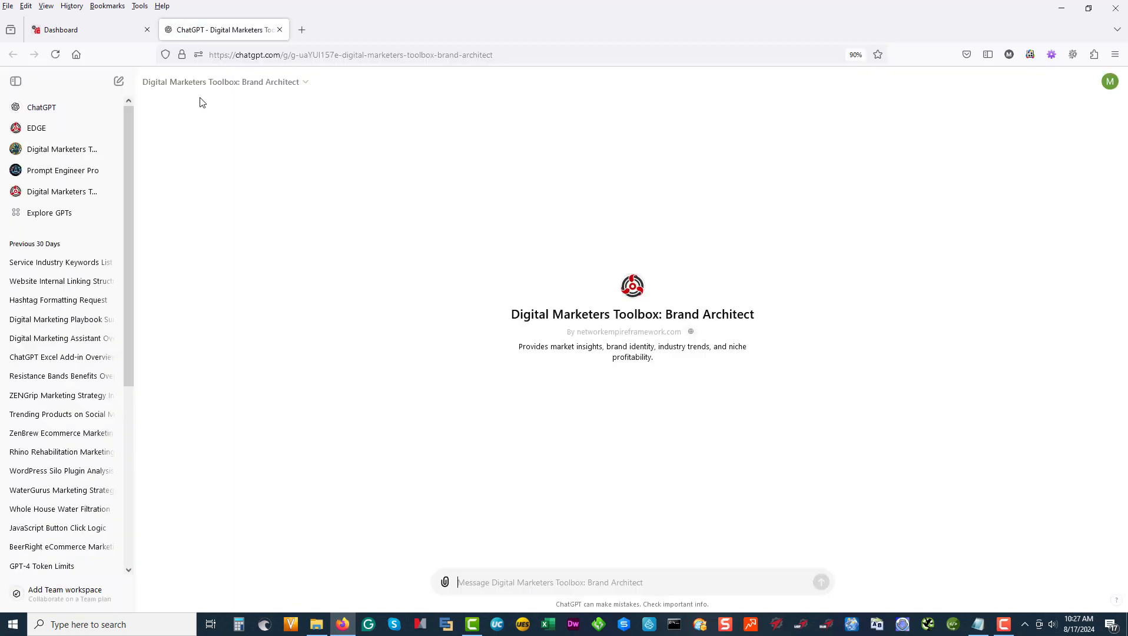
# Return to the Brand Architect GPT's start page and hide the chat history sidebar.
pyautogui.click(118, 82)
pyautogui.click(16, 81)
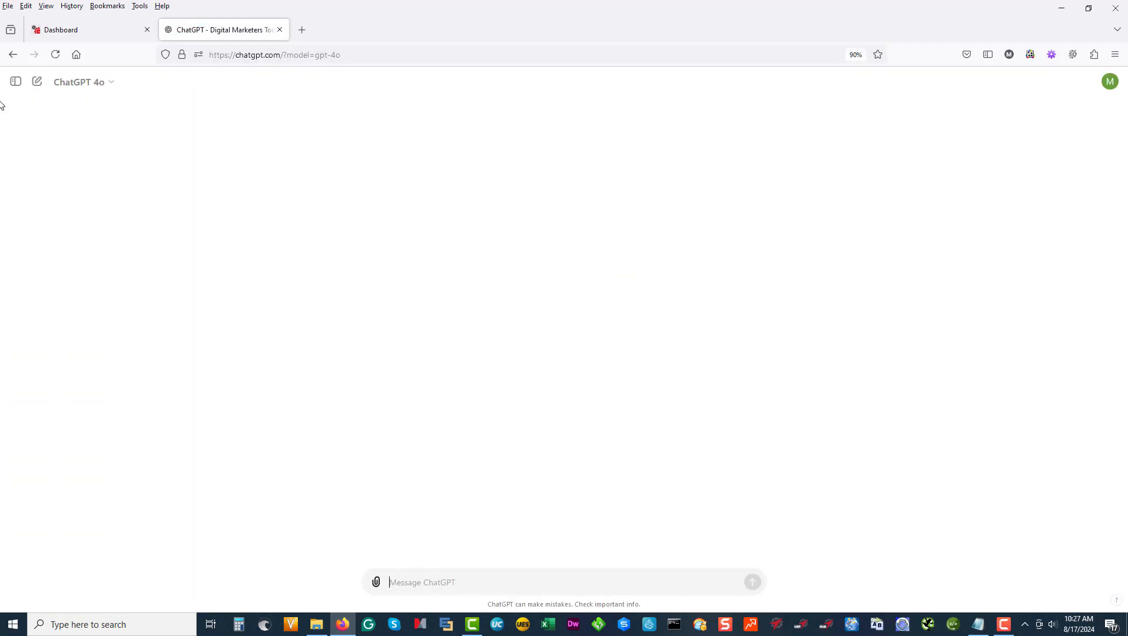
pyautogui.click(13, 82)
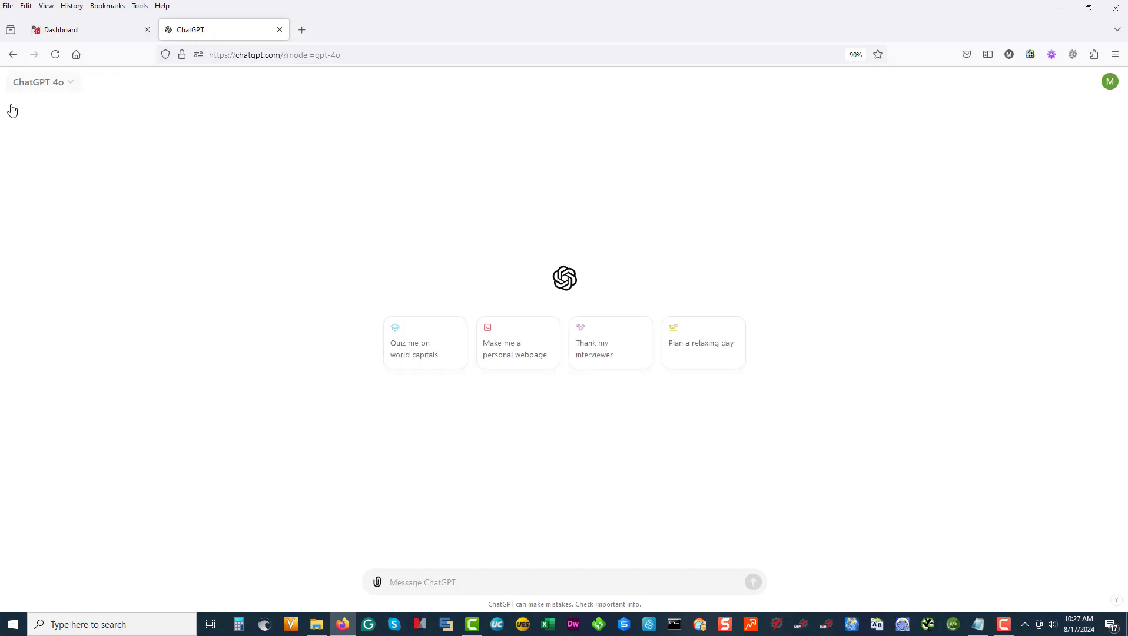
pyautogui.click(45, 193)
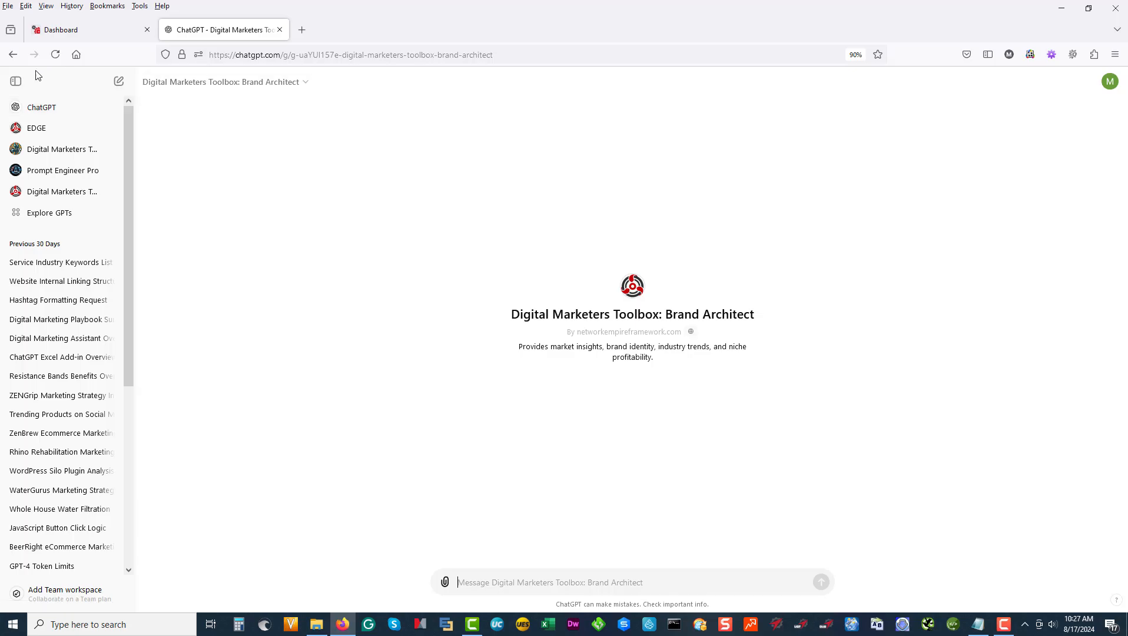
pyautogui.click(16, 82)
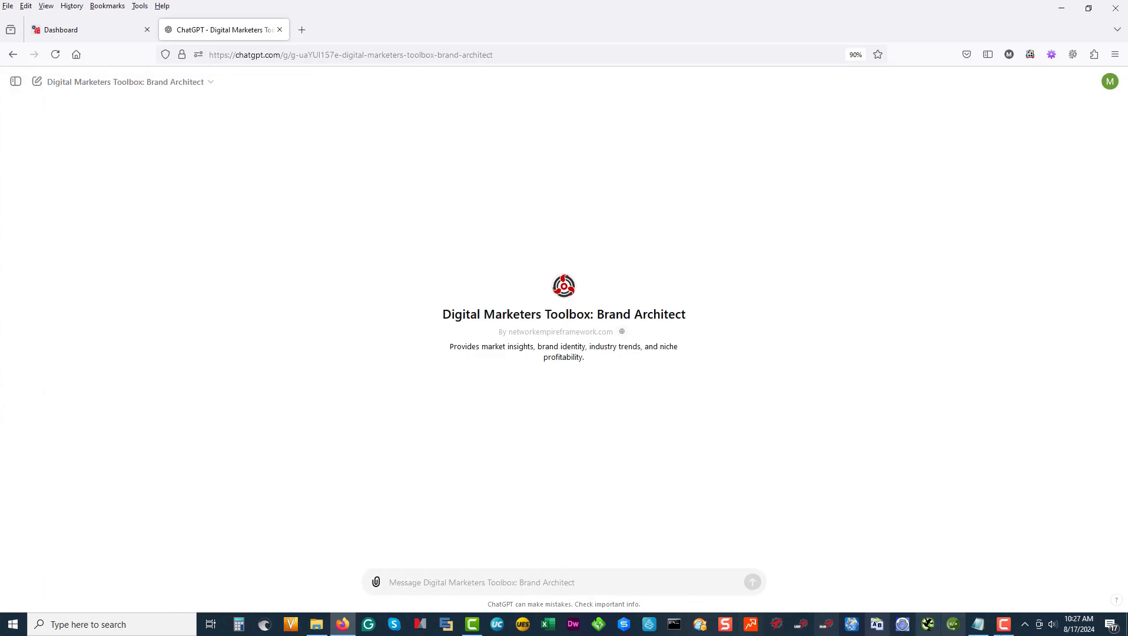
# Bring up the untitled Notepad notes and move their window out of the way, off the browser screen.
pyautogui.click(976, 626)
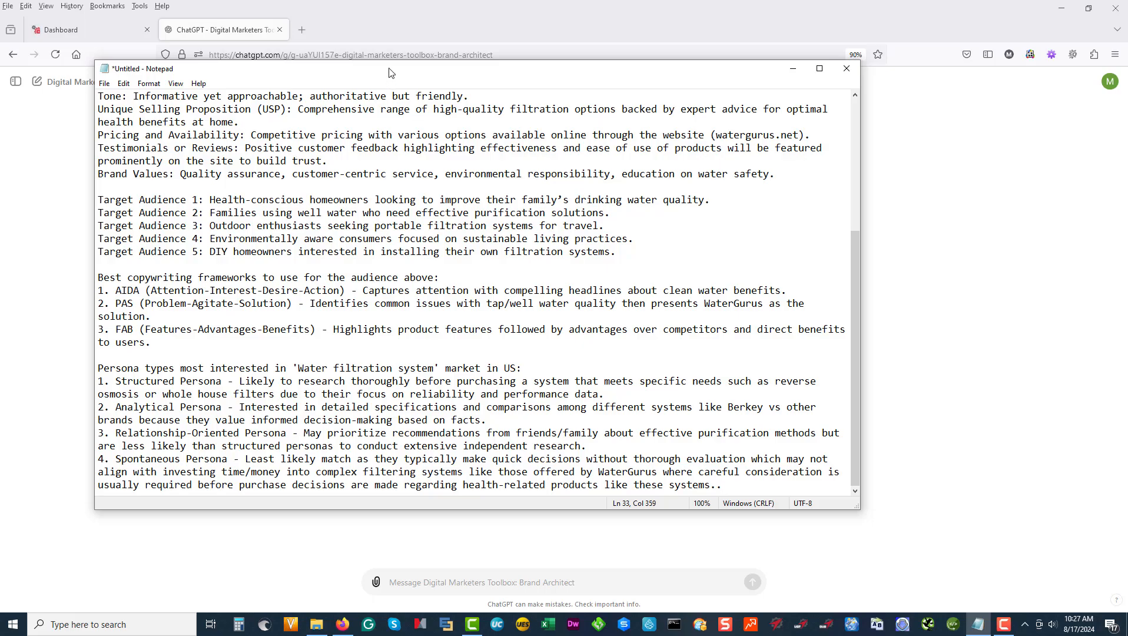
pyautogui.moveTo(389, 69); pyautogui.dragTo(1127, 153)
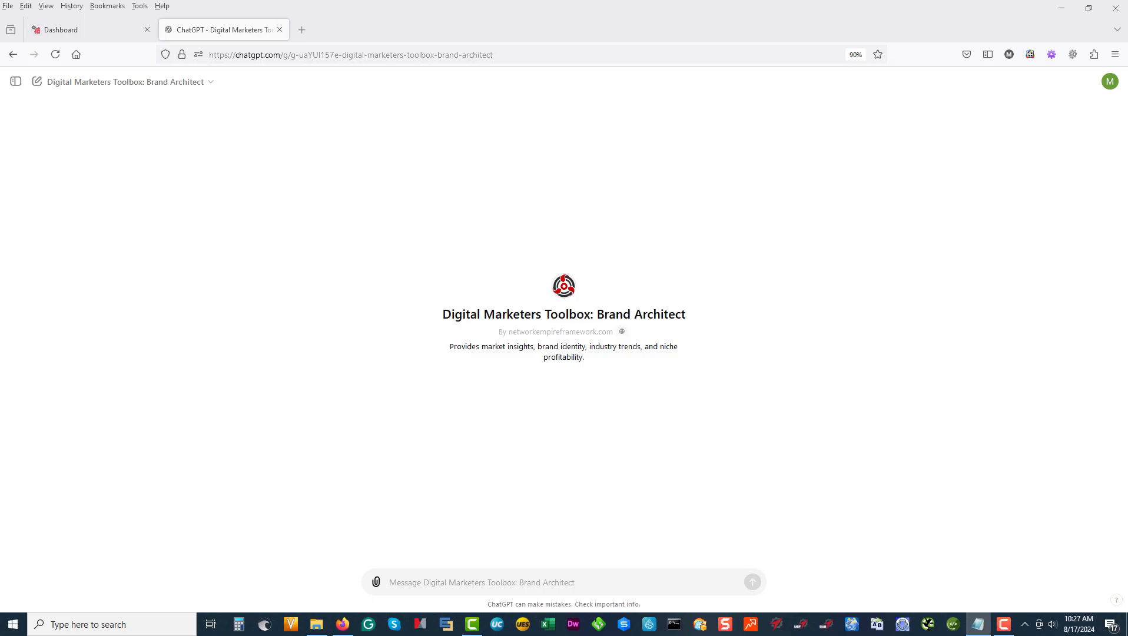
# Copy the starting Brand Architect prompt from the dashboard and paste it into the assistant's message box.
pyautogui.click(48, 35)
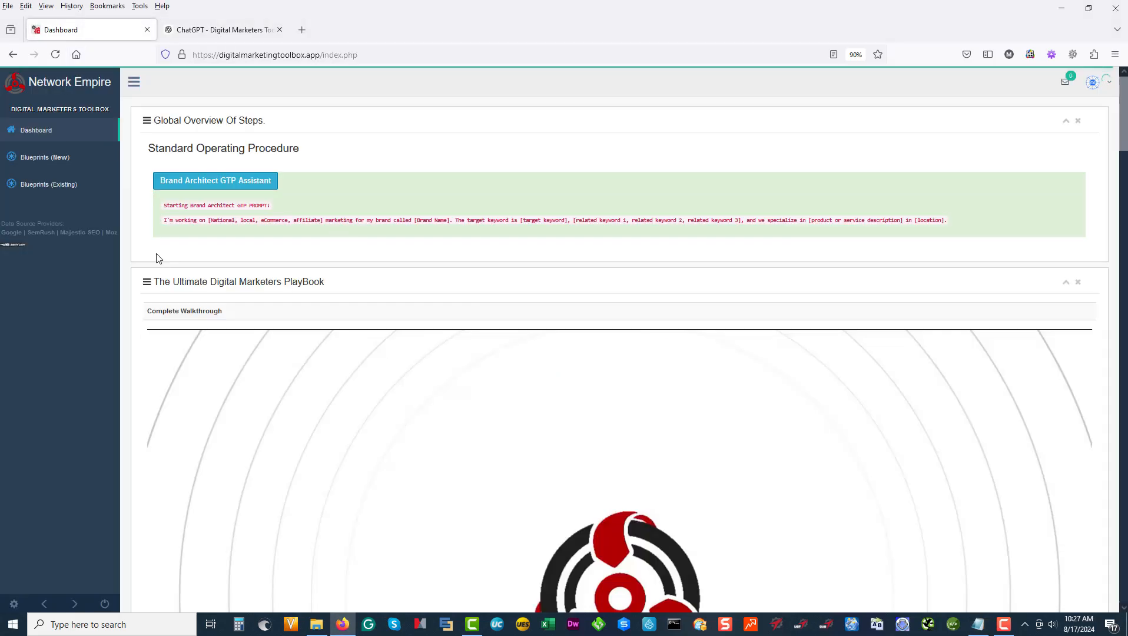
pyautogui.moveTo(165, 222); pyautogui.dragTo(962, 224)
pyautogui.hotkey('ctrl', 'c')
pyautogui.click(226, 30)
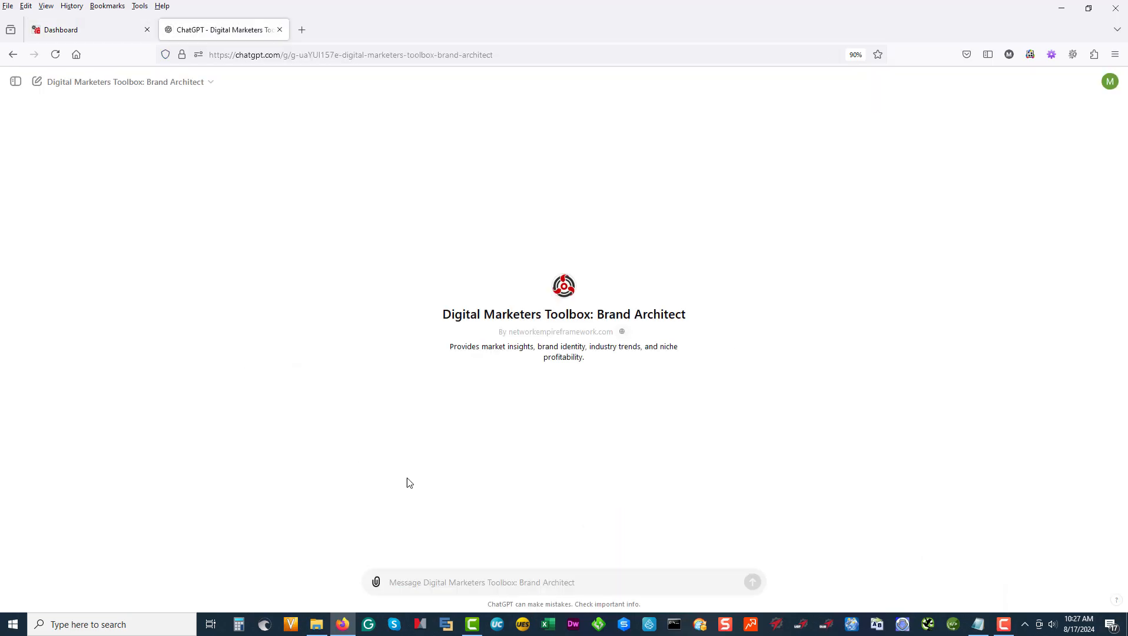
pyautogui.click(477, 583)
pyautogui.hotkey('ctrl', 'v')
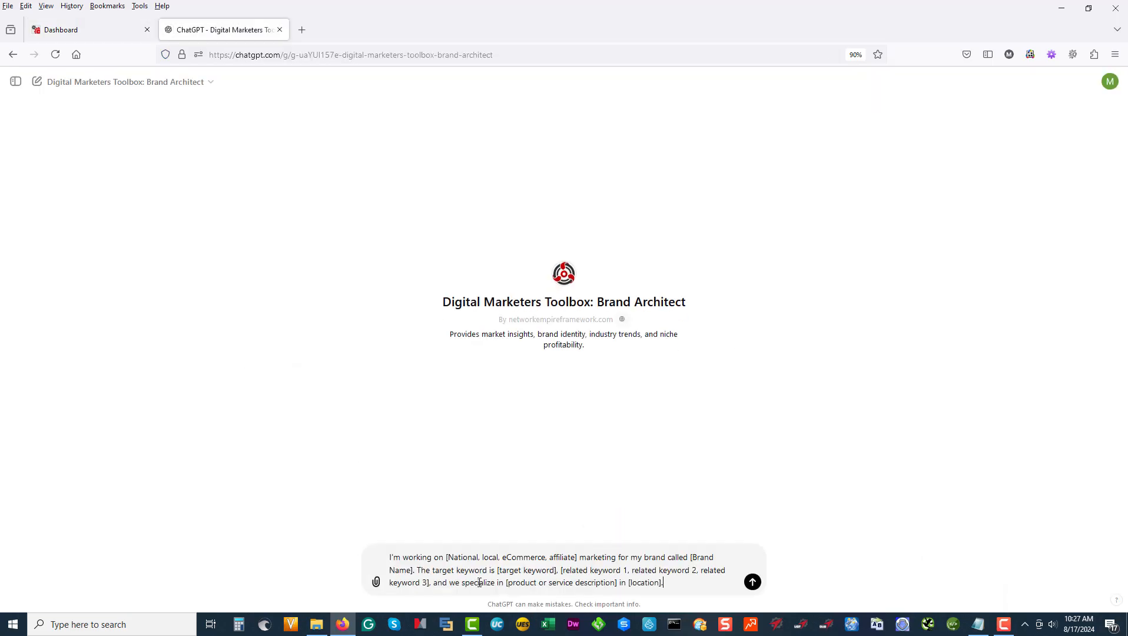
# Reduce the prompt's bracketed marketing-type options to "National, eCommerce", removing the brackets.
pyautogui.click(449, 558)
pyautogui.press('BackSpace')
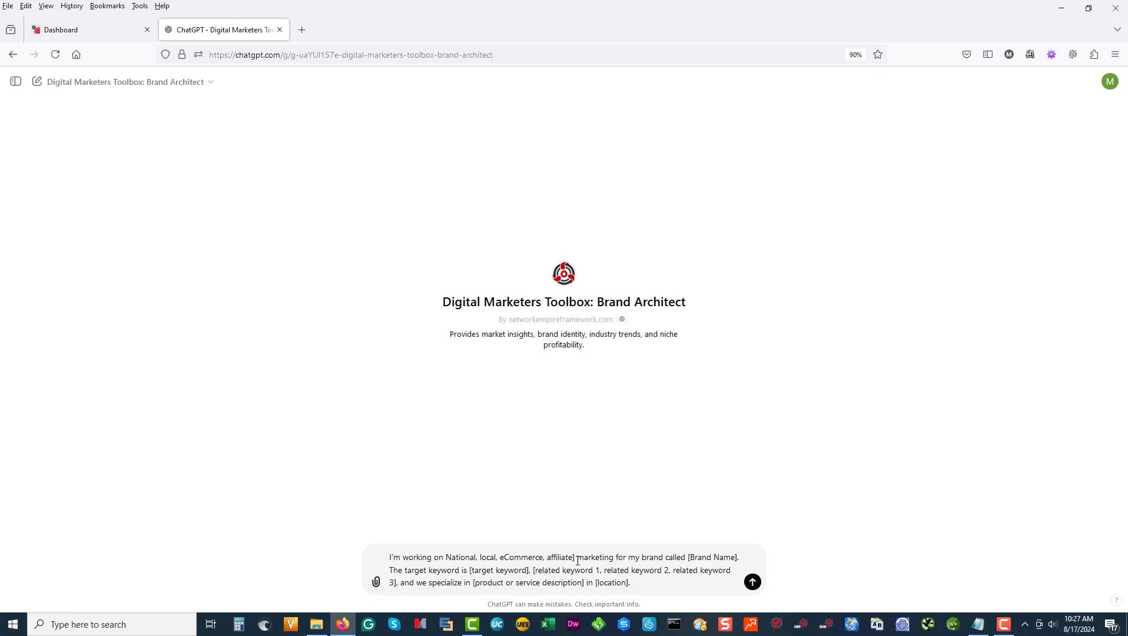
pyautogui.moveTo(577, 558); pyautogui.dragTo(543, 561)
pyautogui.press('BackSpace')
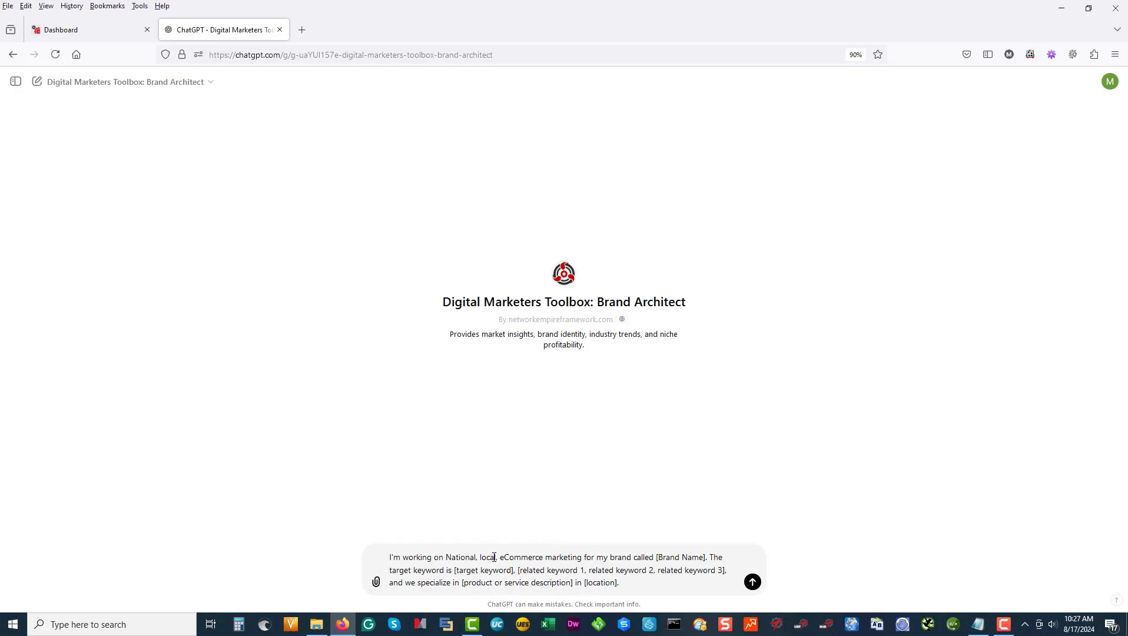
pyautogui.click(499, 556)
pyautogui.press('BackSpace')
pyautogui.press('BackSpace')
pyautogui.press('BackSpace')
pyautogui.press('BackSpace')
pyautogui.press('BackSpace')
pyautogui.press('BackSpace')
pyautogui.press('BackSpace')
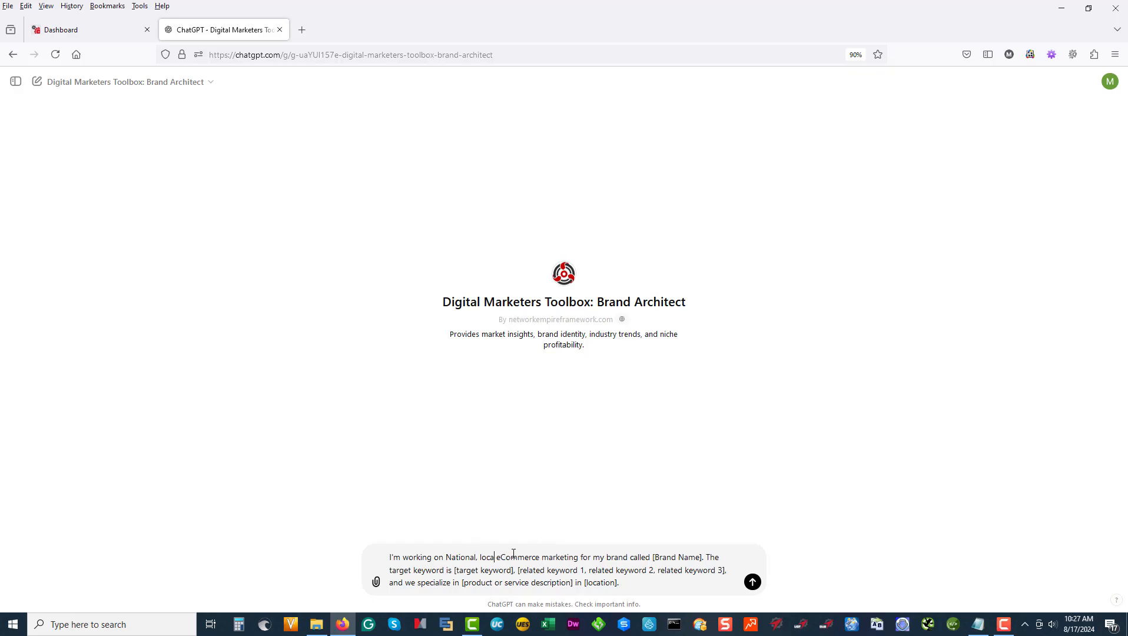
pyautogui.press('BackSpace')
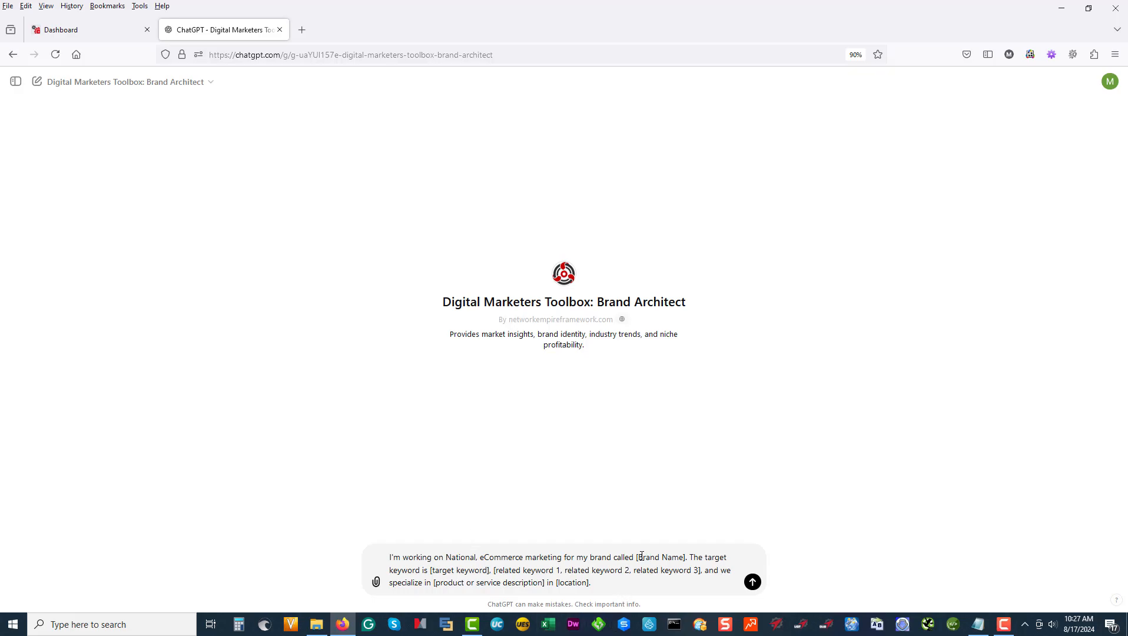
# Replace the brand name placeholder in the prompt with WaterGurus, keeping the square brackets.
pyautogui.moveTo(638, 557); pyautogui.dragTo(685, 557)
pyautogui.write('Water]')
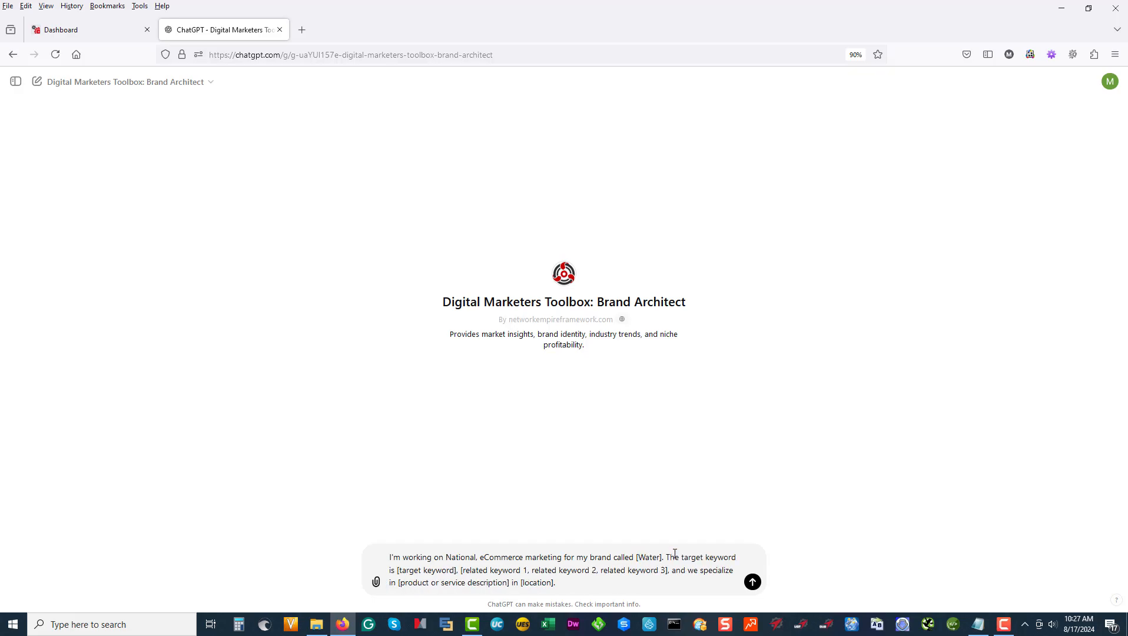
pyautogui.write('Gurus')
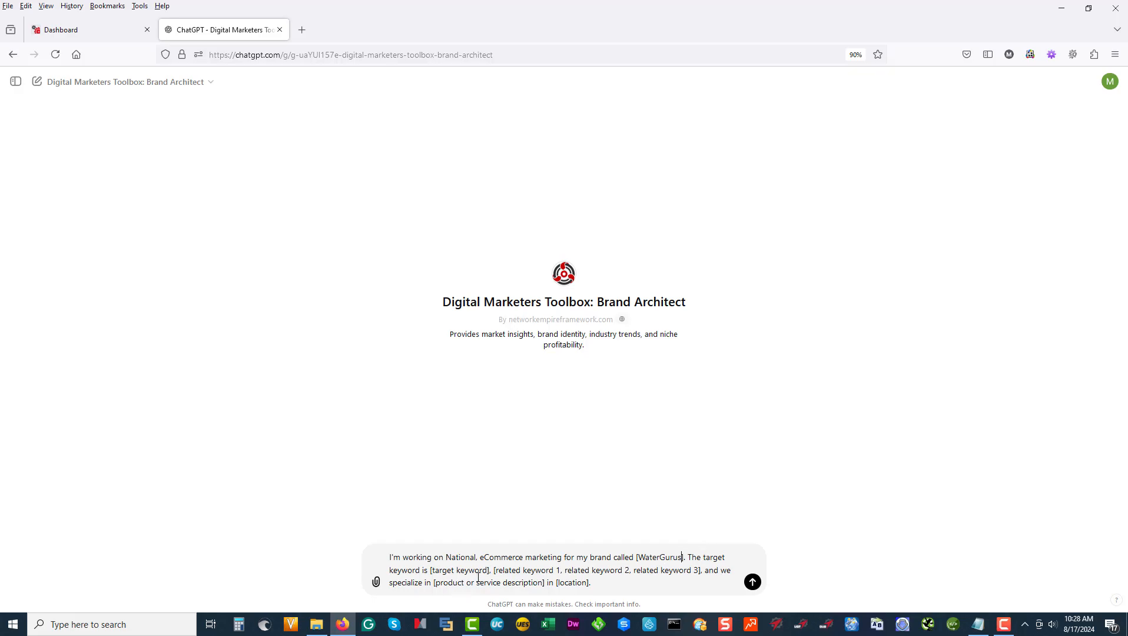
# Replace the target keyword placeholder with "home water filtration" inside the brackets.
pyautogui.doubleClick(442, 570)
pyautogui.moveTo(442, 570); pyautogui.dragTo(477, 566)
pyautogui.write('home w')
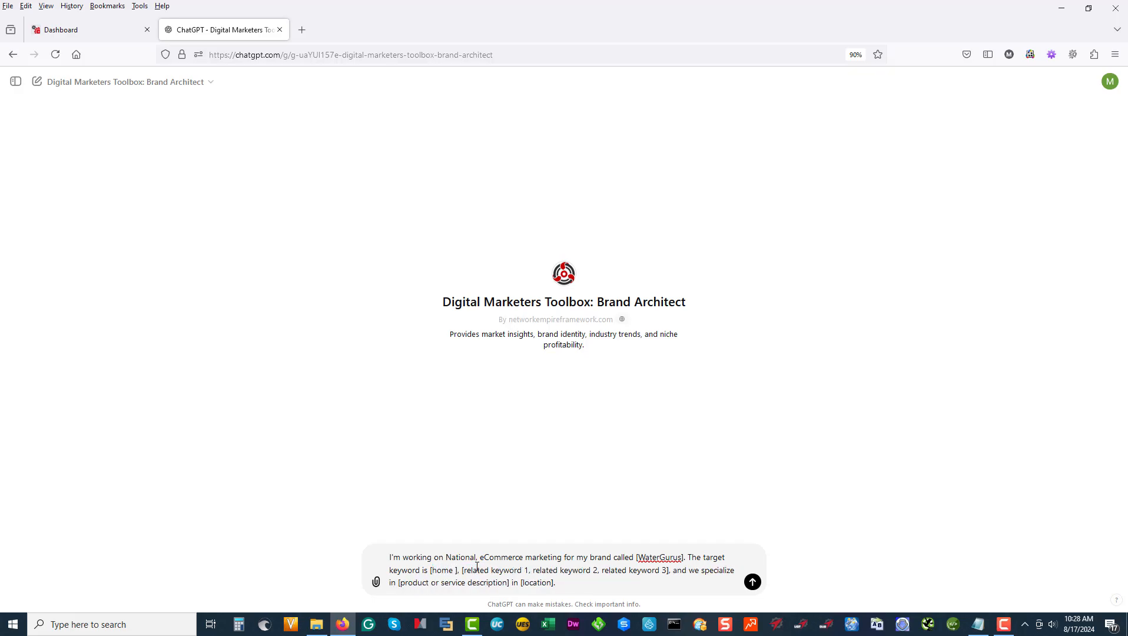
pyautogui.write('ater filter')
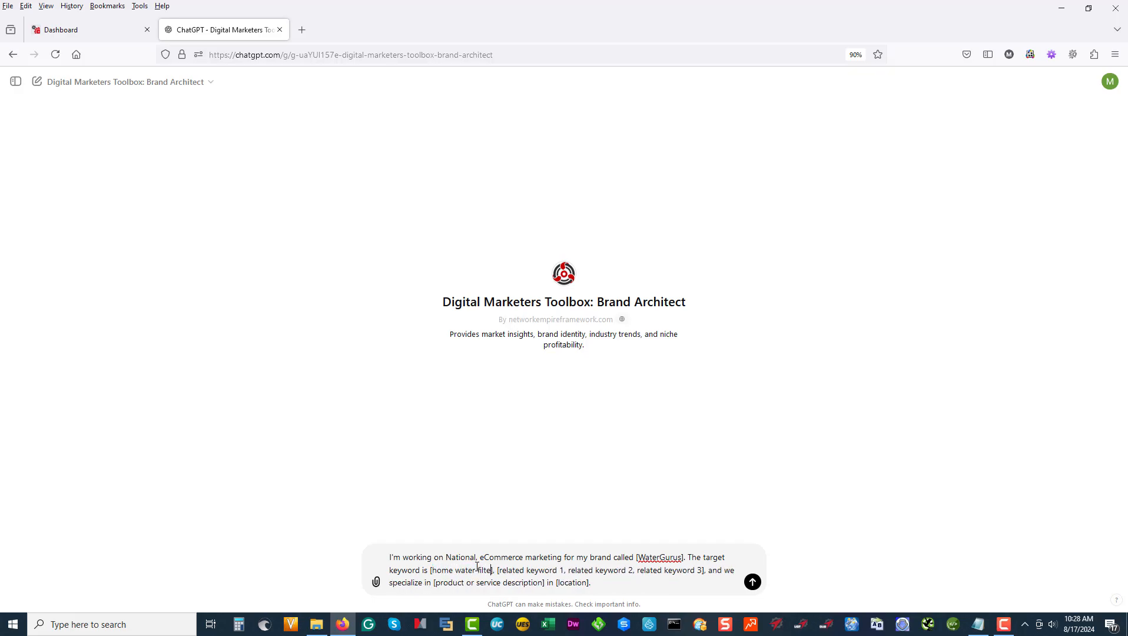
pyautogui.press('BackSpace')
pyautogui.press('BackSpace')
pyautogui.write('ration')
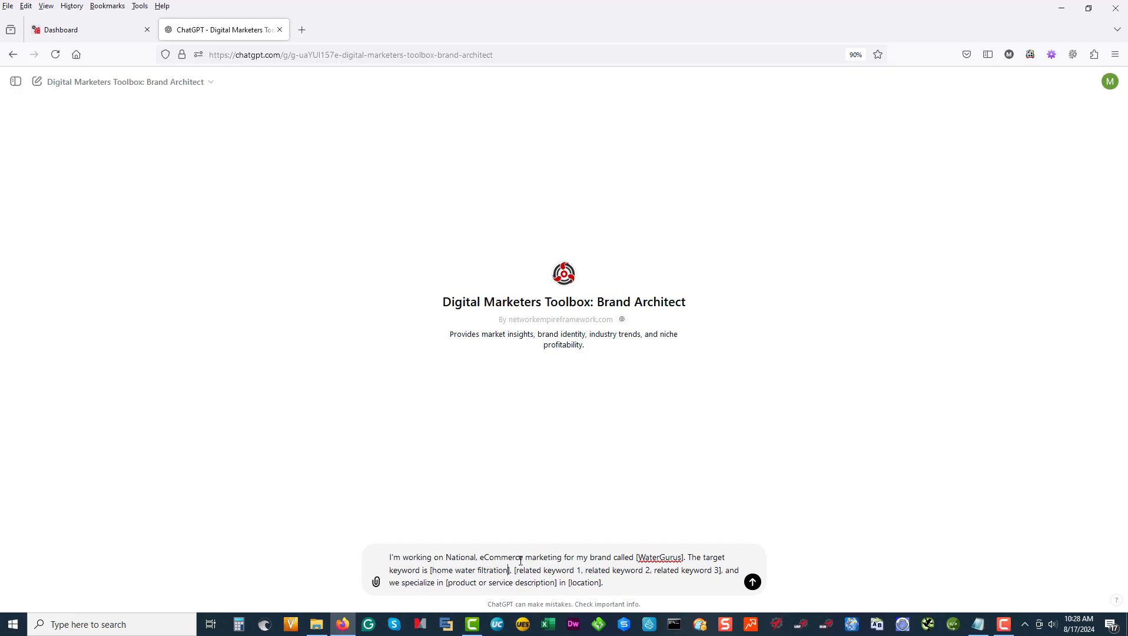
# Replace the related keyword placeholders with 'water filtration','install water filtration','water filtration services'.
pyautogui.moveTo(517, 570); pyautogui.dragTo(719, 570)
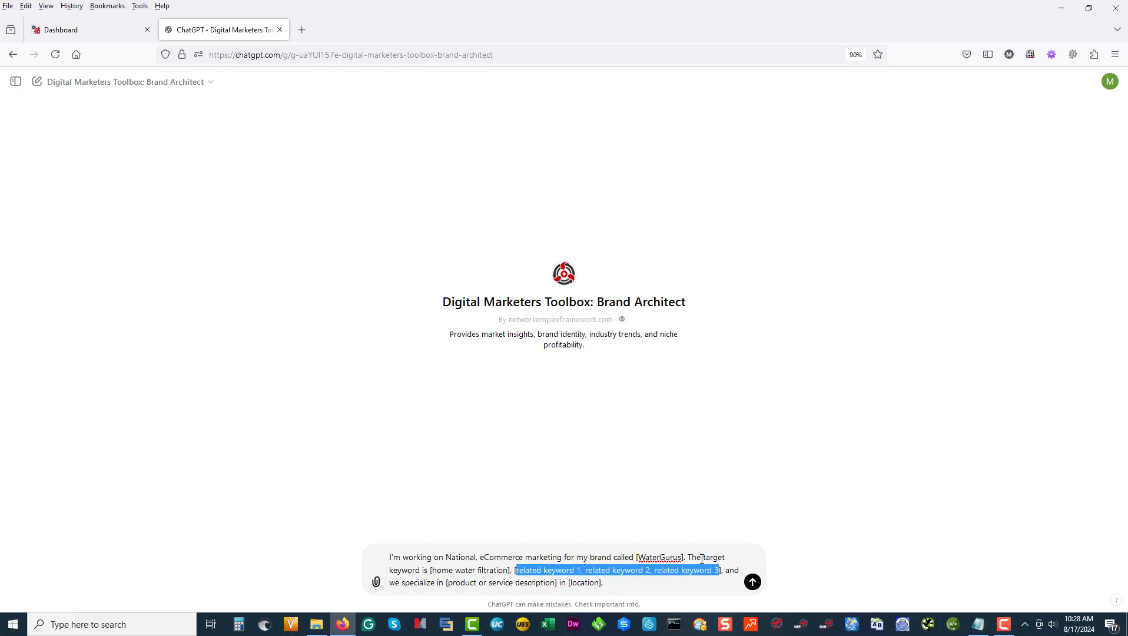
pyautogui.write("'','',''], and we specialize in [product or service description] in")
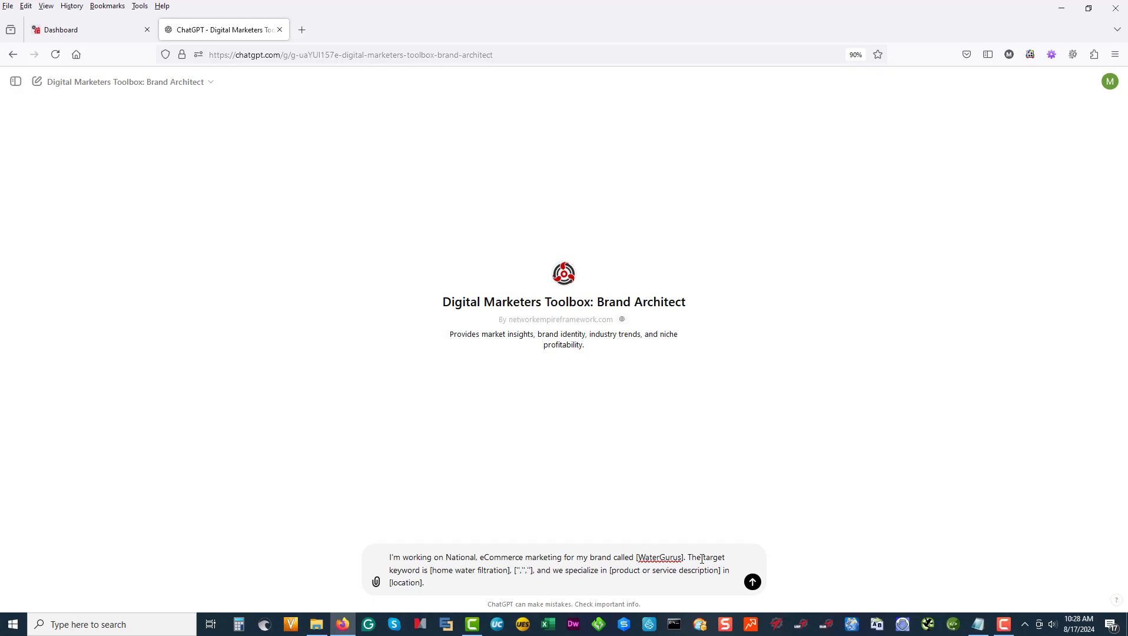
pyautogui.write(',')
pyautogui.press('BackSpace')
pyautogui.hotkey('alt', 'Tab')
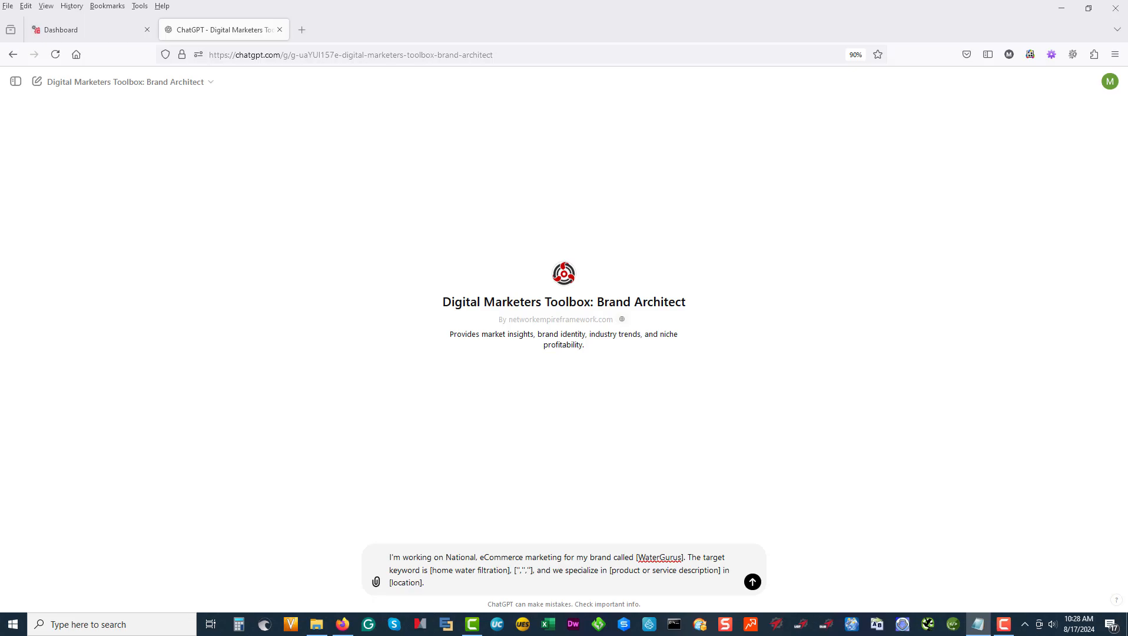
pyautogui.click(520, 569)
pyautogui.write('water filtration')
pyautogui.click(576, 570)
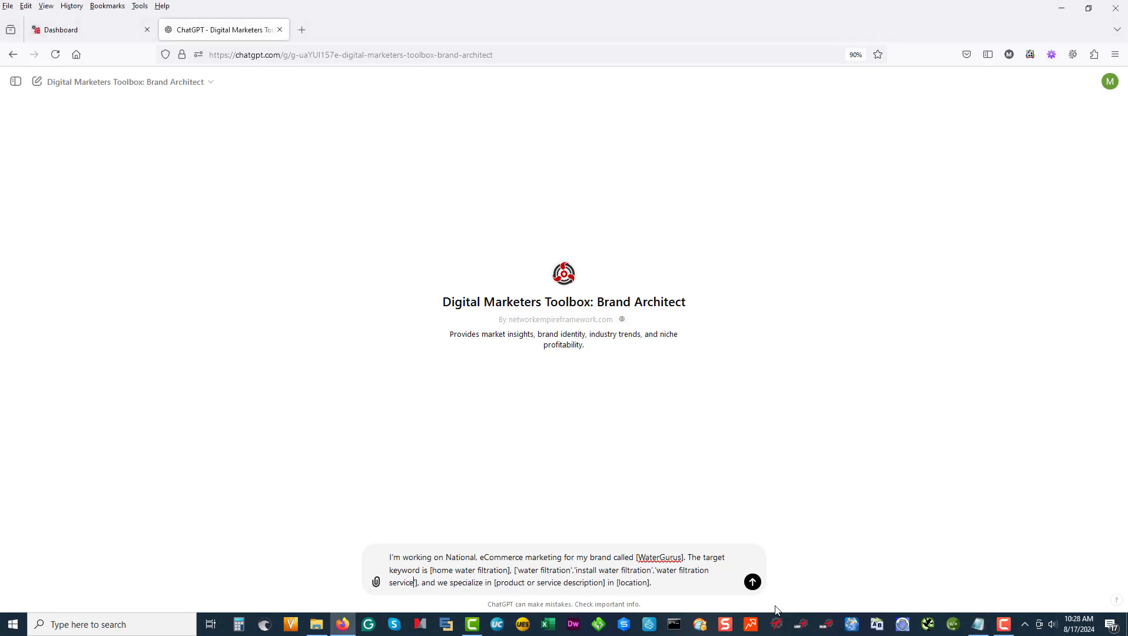
pyautogui.write('s')
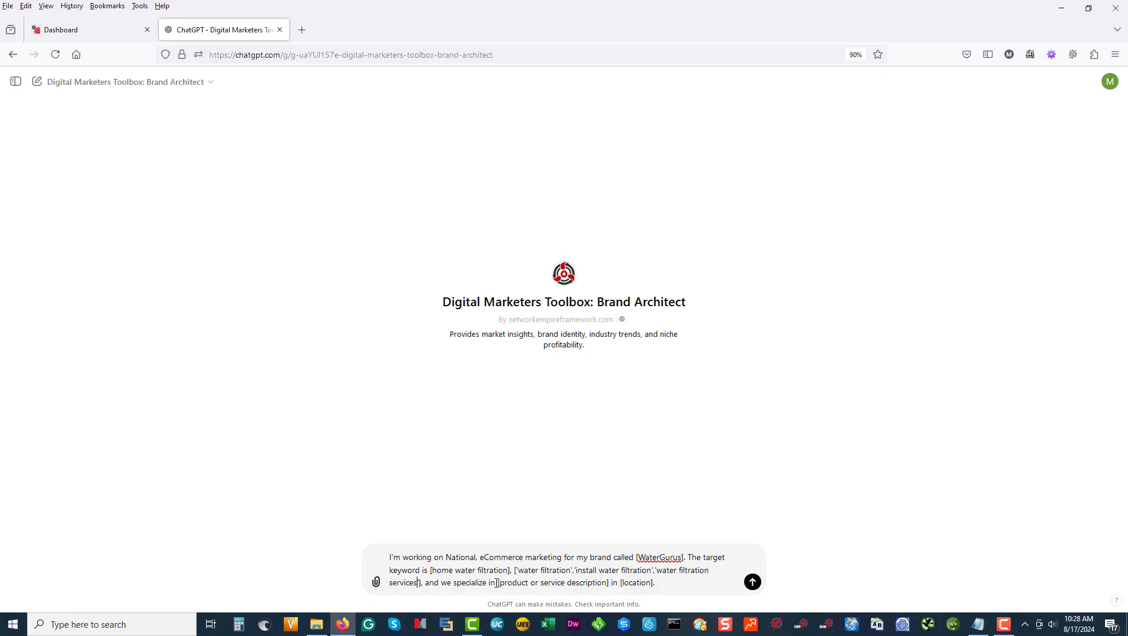
# Set the prompt's specialty to "water filtration" and its location to "South Africa", and send the prompt.
pyautogui.moveTo(498, 583); pyautogui.dragTo(611, 582)
pyautogui.write('water filtration')
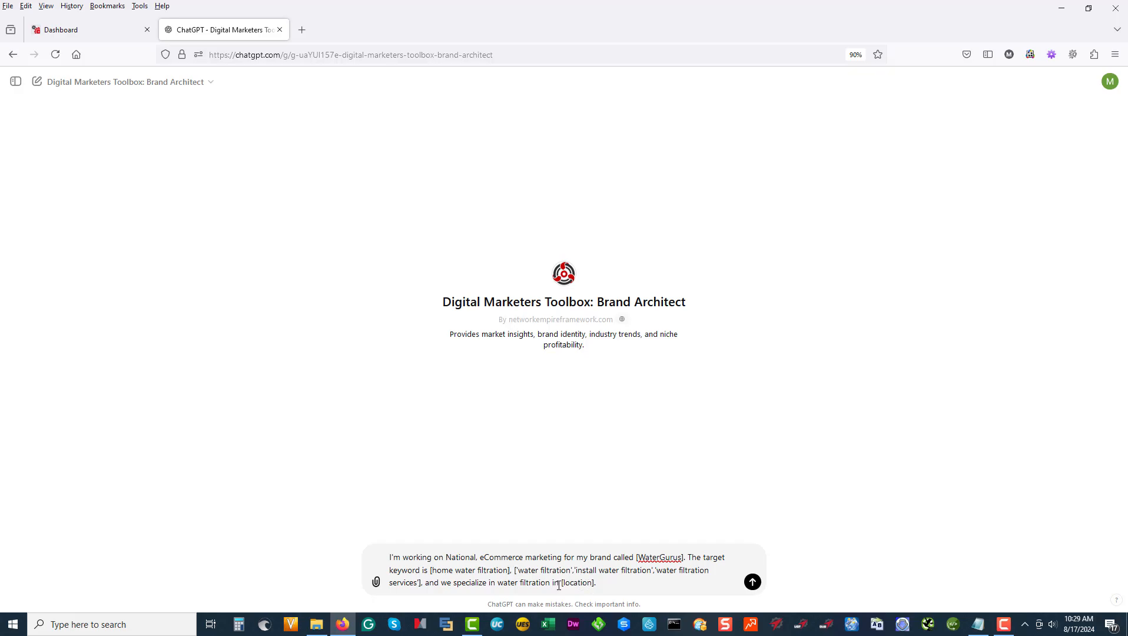
pyautogui.moveTo(561, 583); pyautogui.dragTo(704, 583)
pyautogui.write('South Africa')
pyautogui.click(752, 582)
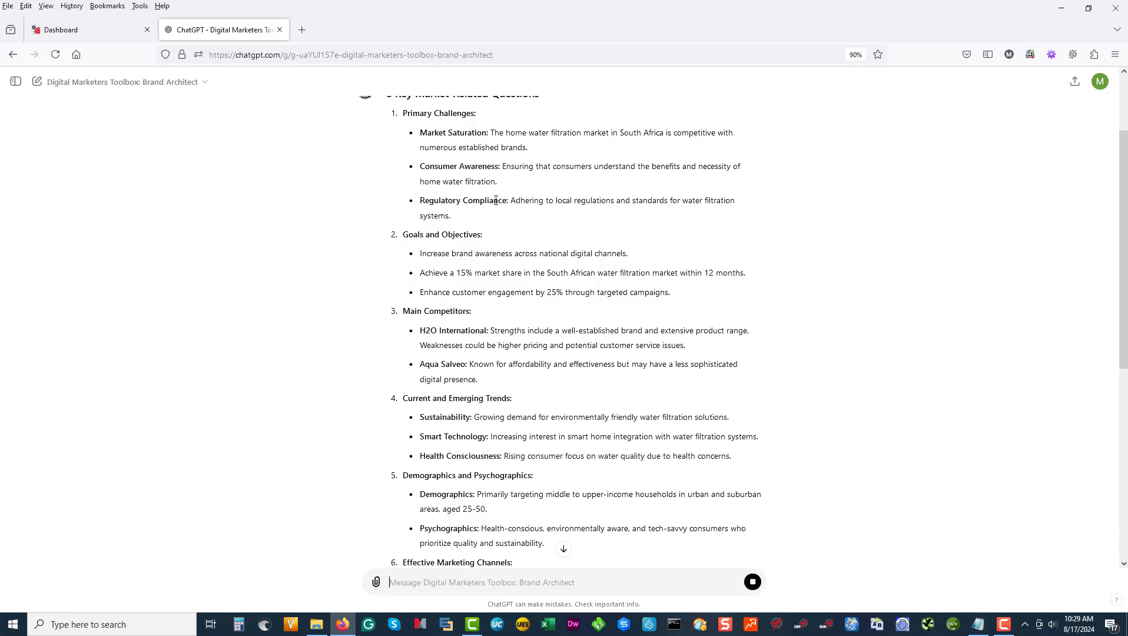
# Read through the market-related questions and marketing plan outline in the assistant's response.
pyautogui.scroll(-6, 642, 371)
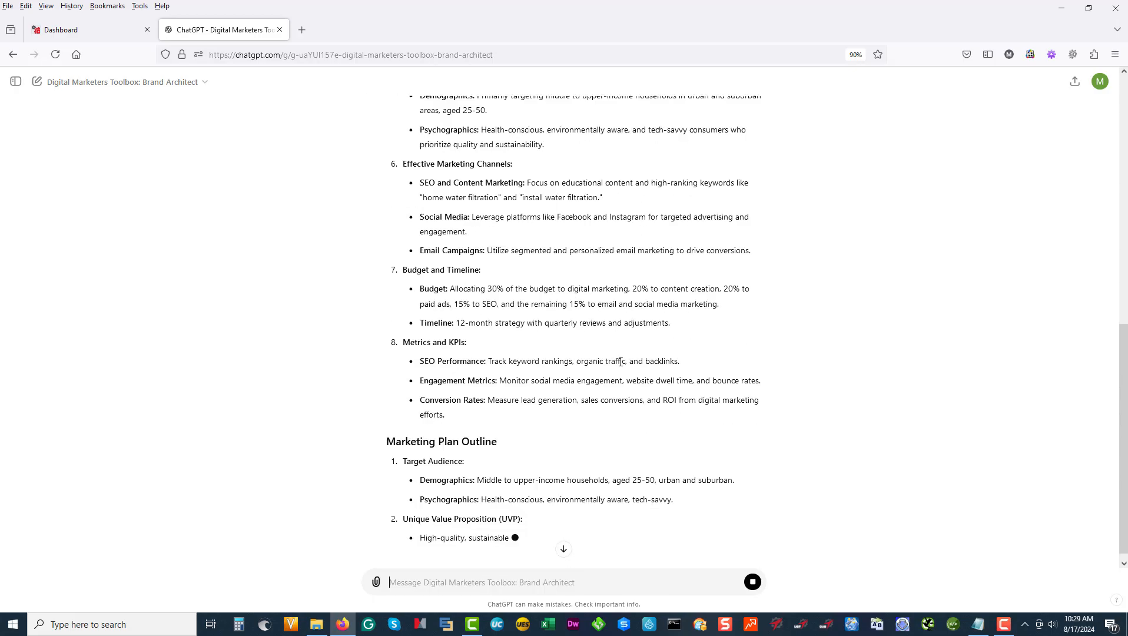
pyautogui.scroll(-1, 619, 360)
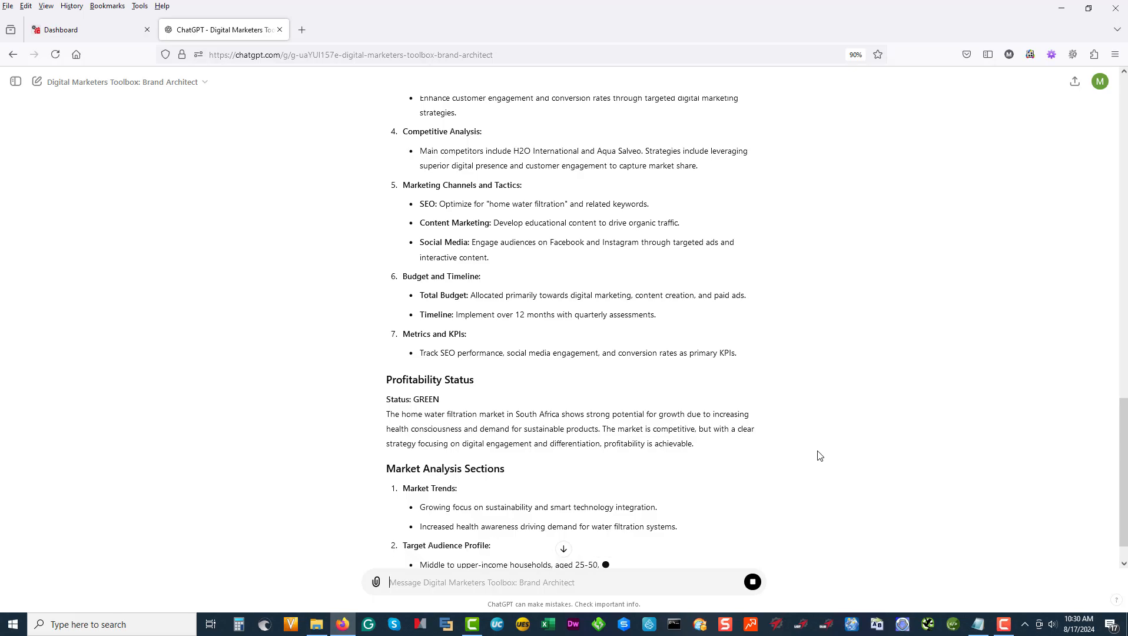
# Switch to the Digital Marketers Toolbox dashboard and open the form for creating a new blueprint.
pyautogui.click(66, 30)
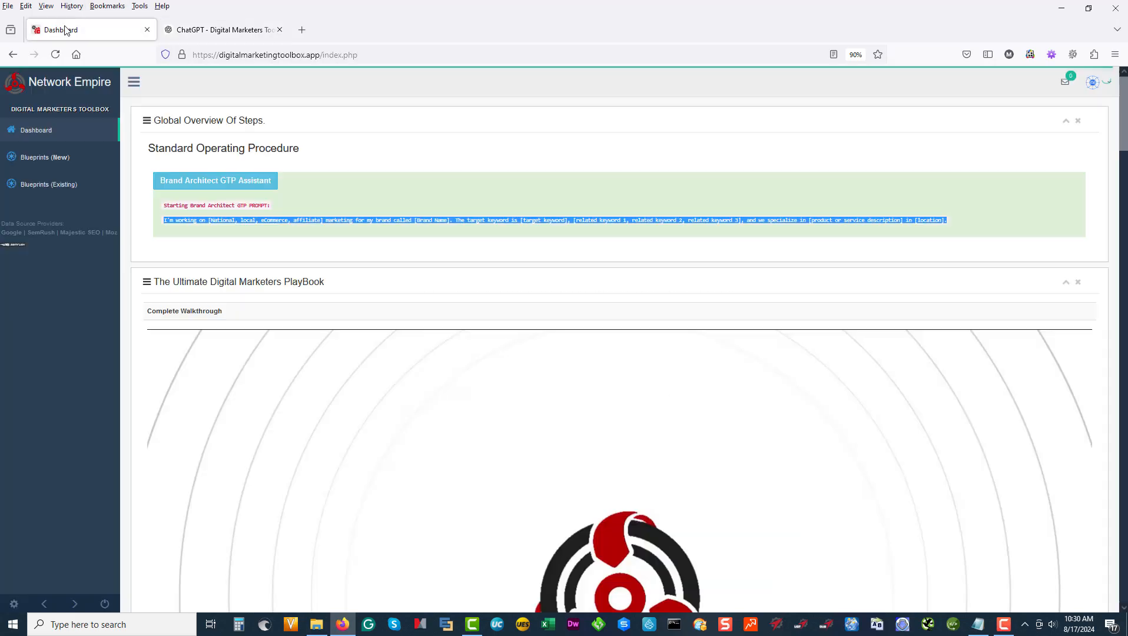
pyautogui.click(36, 160)
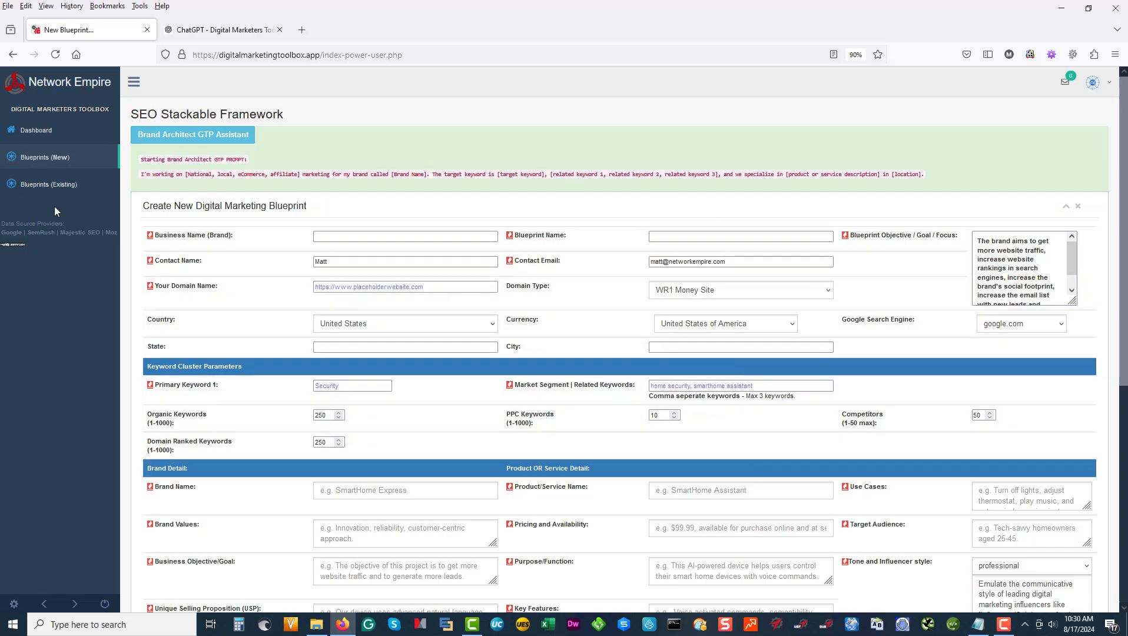
# Return to the ChatGPT response and examine the Brand Template's semantically related keywords and entities.
pyautogui.click(172, 34)
pyautogui.scroll(-7, 528, 345)
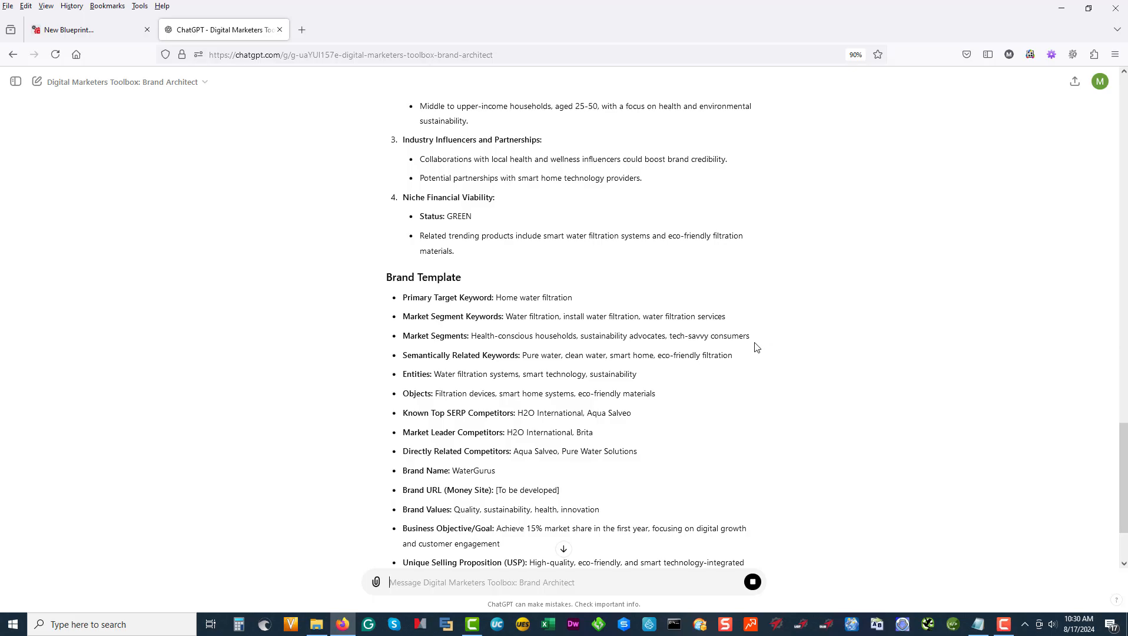
pyautogui.moveTo(523, 354); pyautogui.dragTo(736, 357)
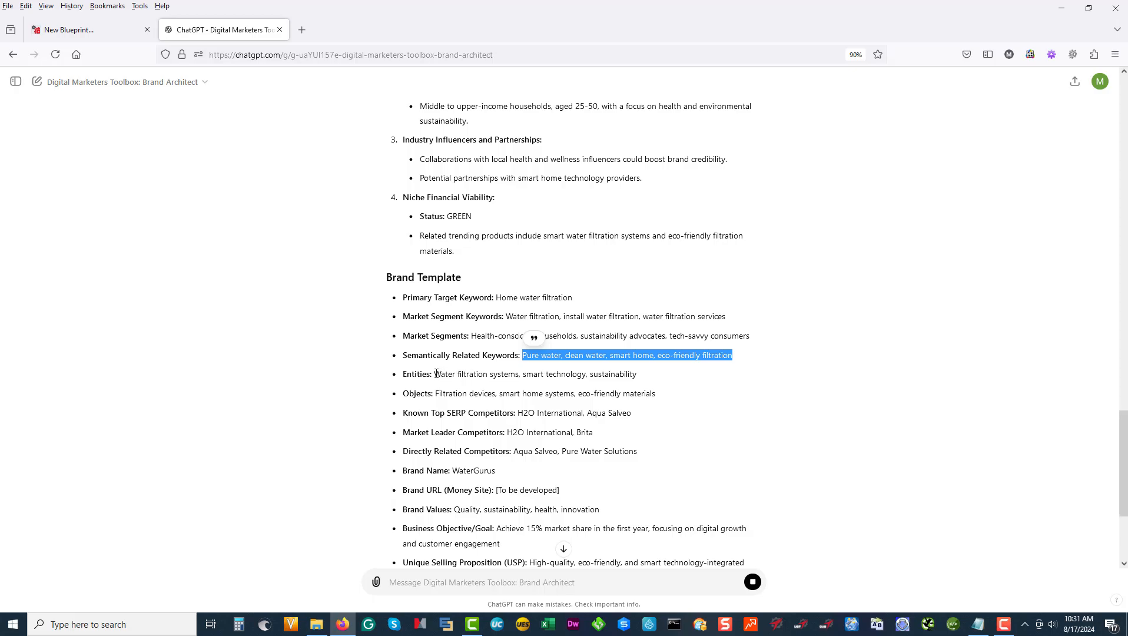
pyautogui.moveTo(437, 373); pyautogui.dragTo(520, 374)
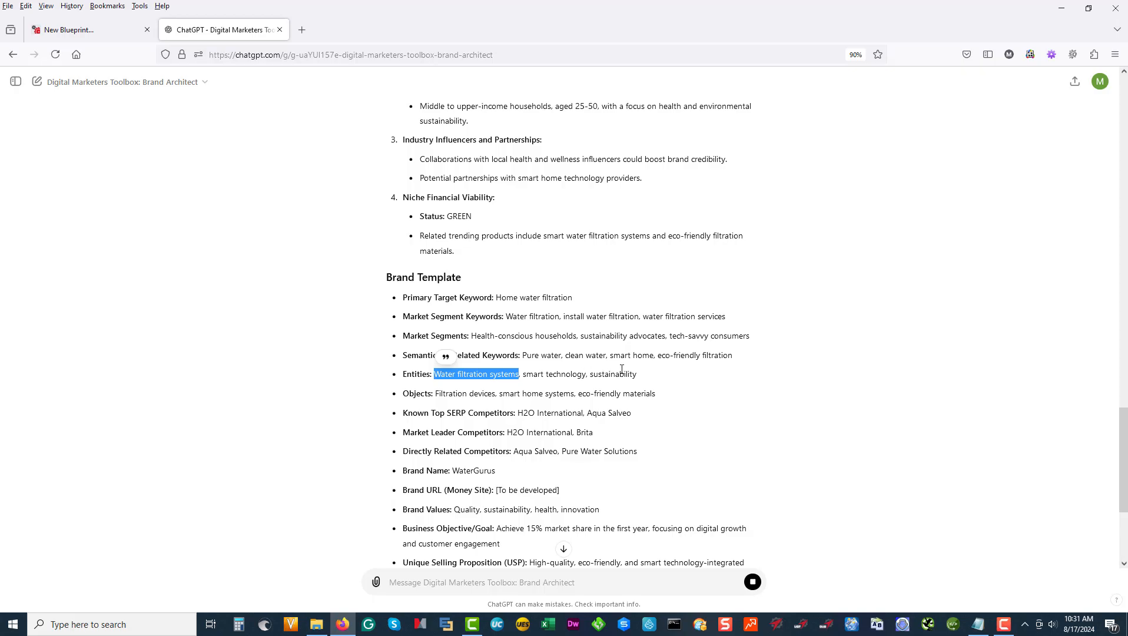
pyautogui.moveTo(590, 373); pyautogui.dragTo(526, 374)
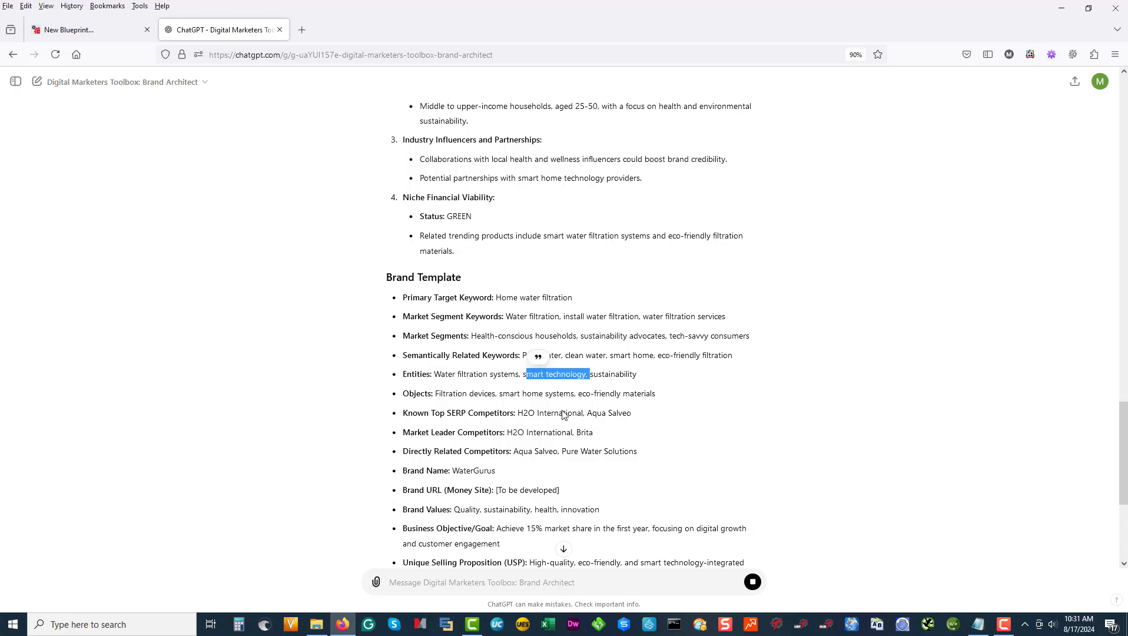
# Read through the rest of the Brand Template, from the competitors and brand values down to tone and influencer style.
pyautogui.scroll(-5, 559, 414)
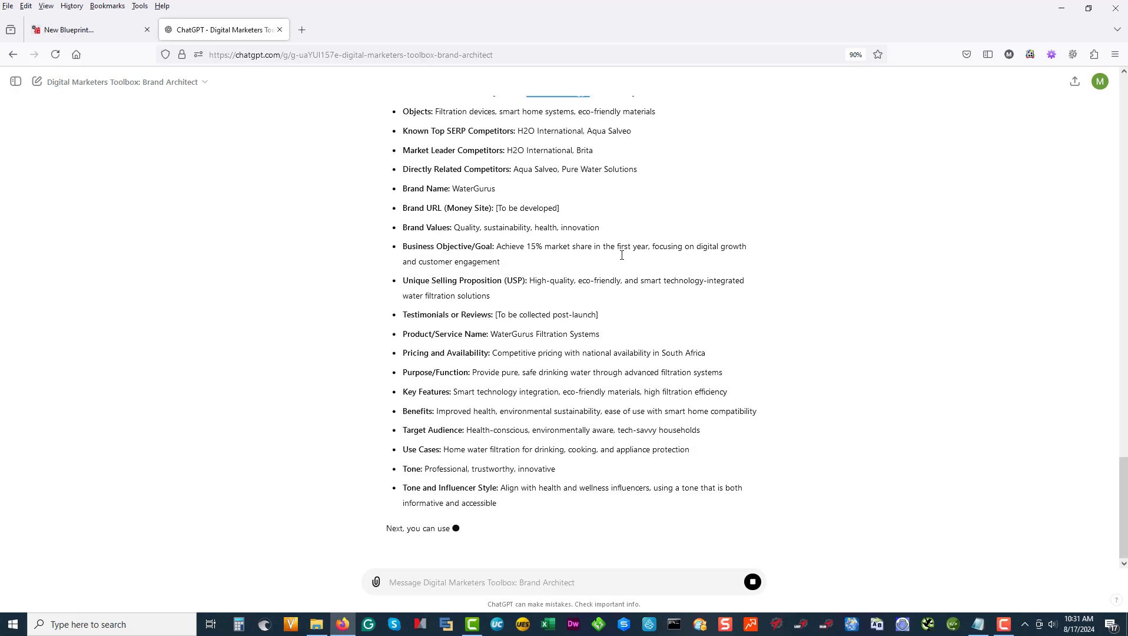
pyautogui.scroll(2, 453, 160)
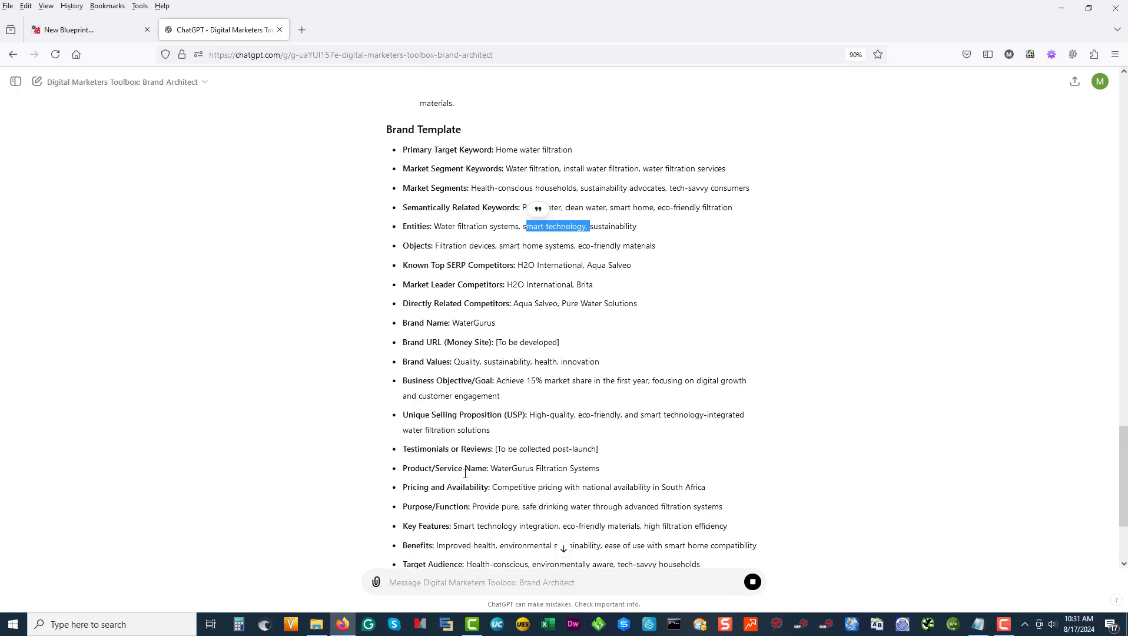
pyautogui.scroll(-3, 469, 489)
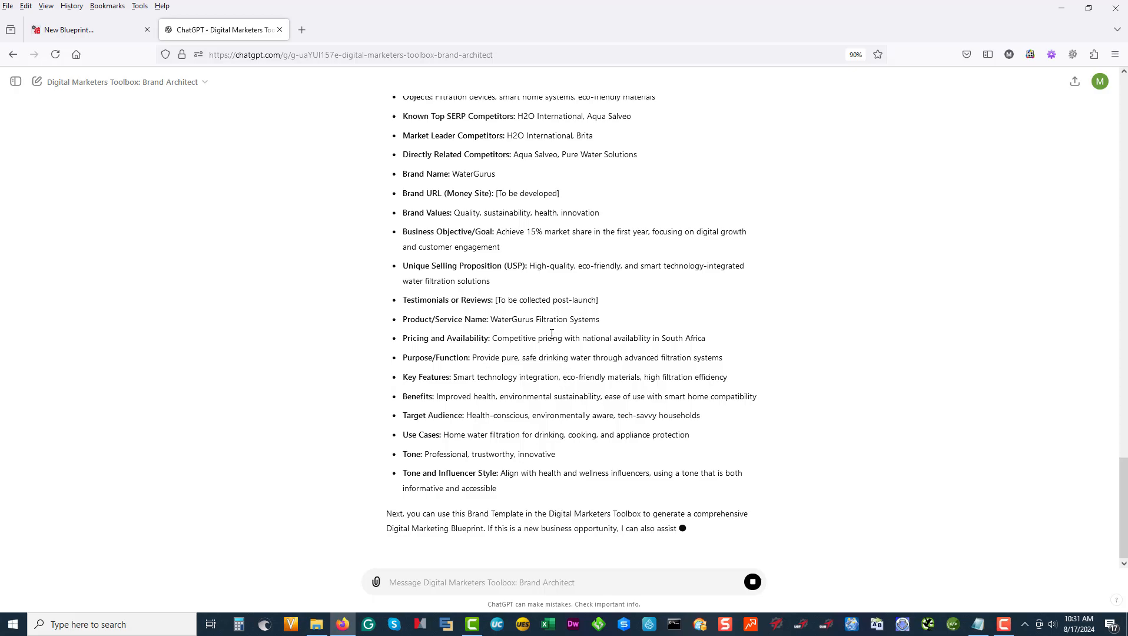
# Switch to the New Blueprint form and review its brand, product, and funnel conversion and pricing fields.
pyautogui.click(83, 28)
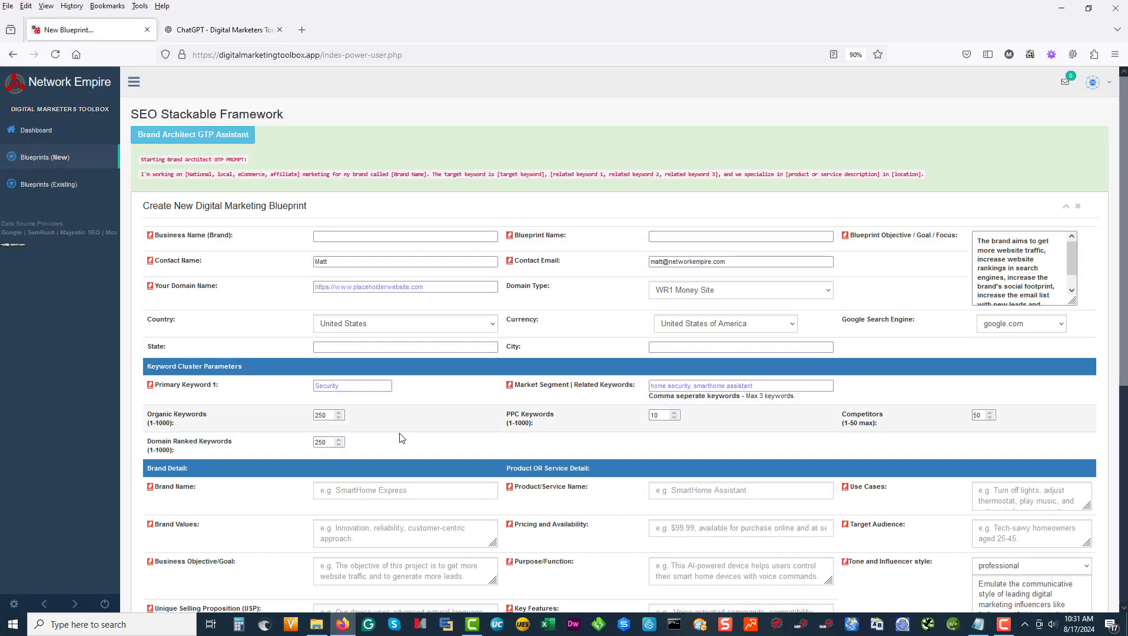
pyautogui.scroll(-2, 399, 438)
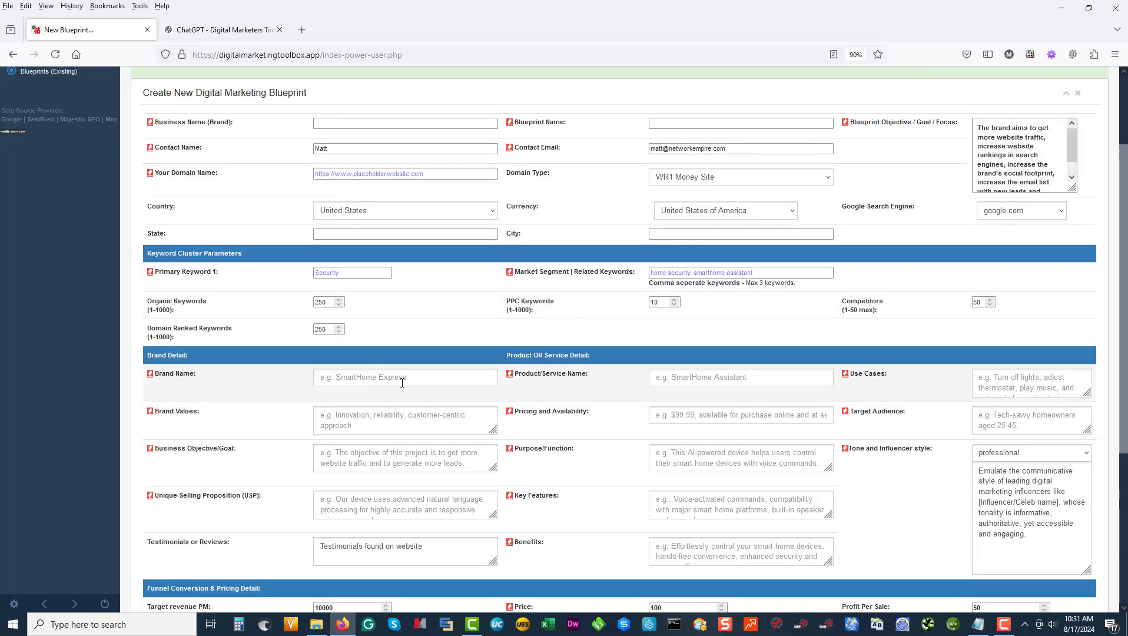
pyautogui.scroll(-4, 310, 399)
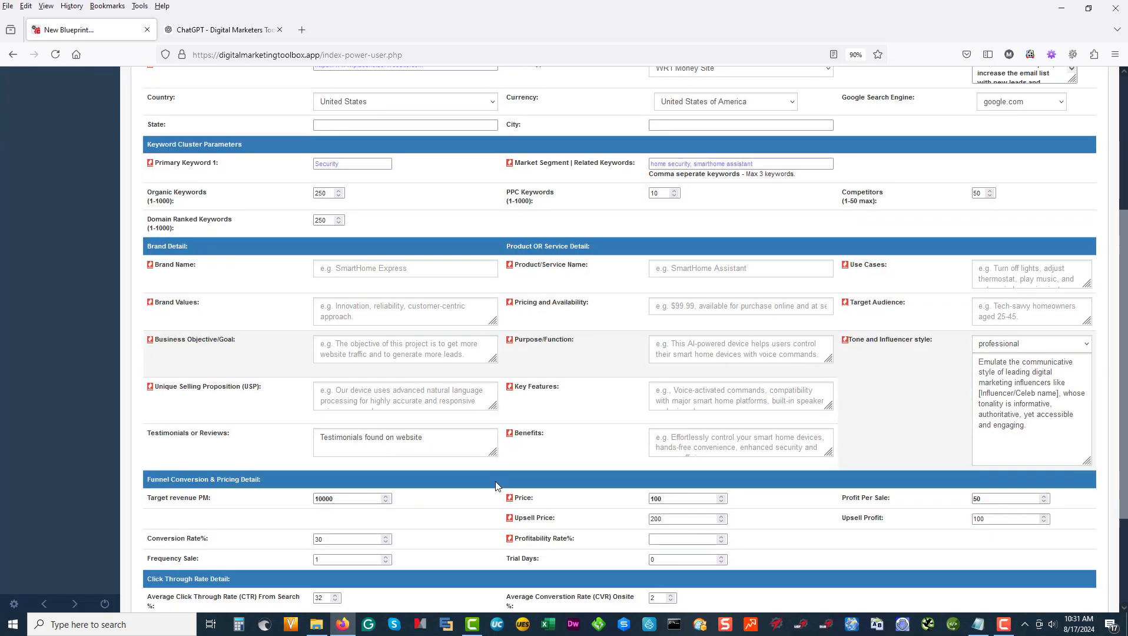
pyautogui.doubleClick(353, 382)
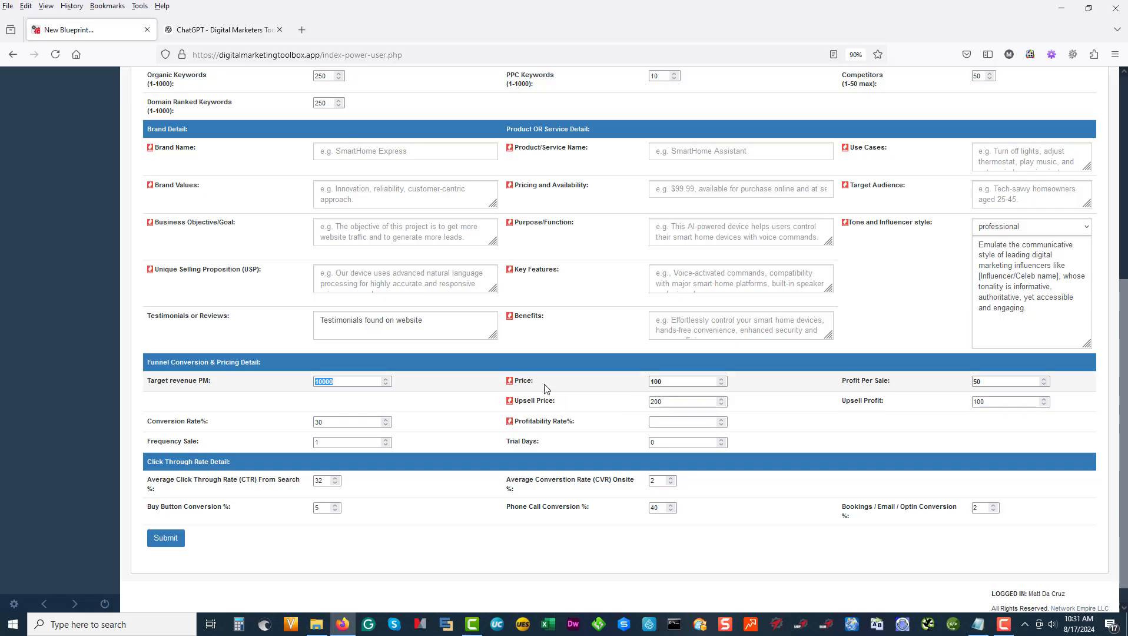
pyautogui.doubleClick(668, 401)
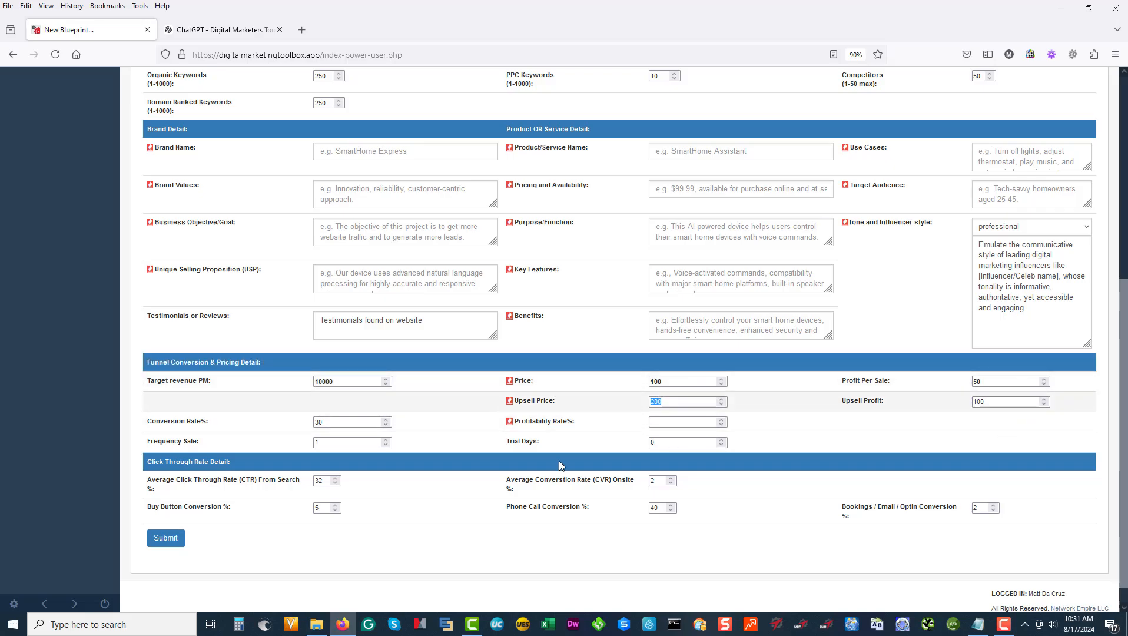
pyautogui.click(673, 424)
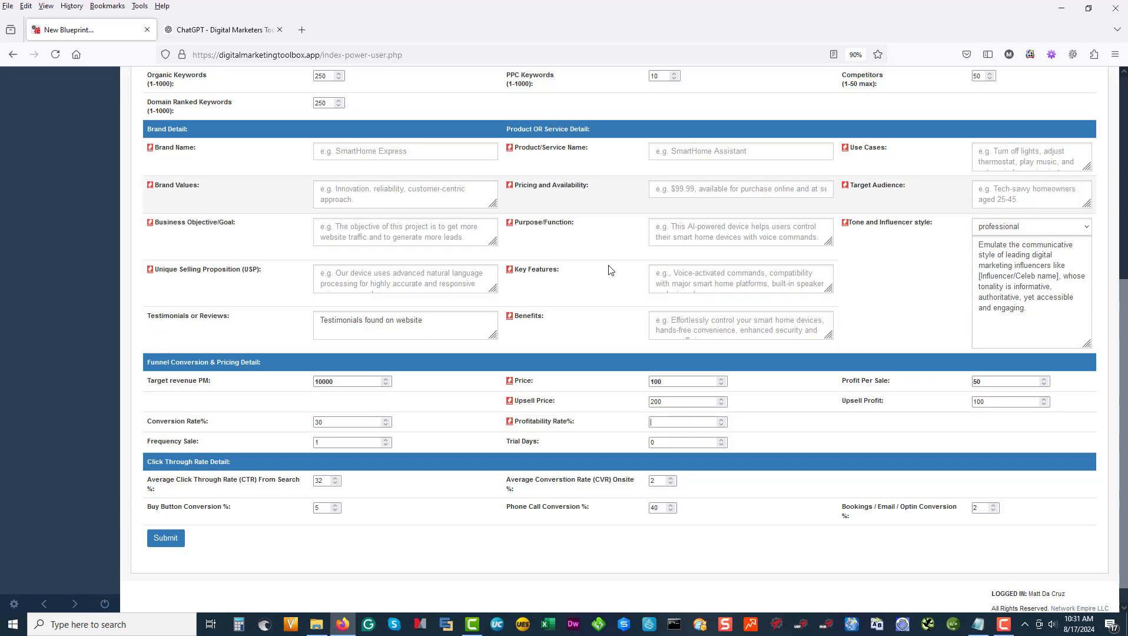
pyautogui.scroll(5, 503, 336)
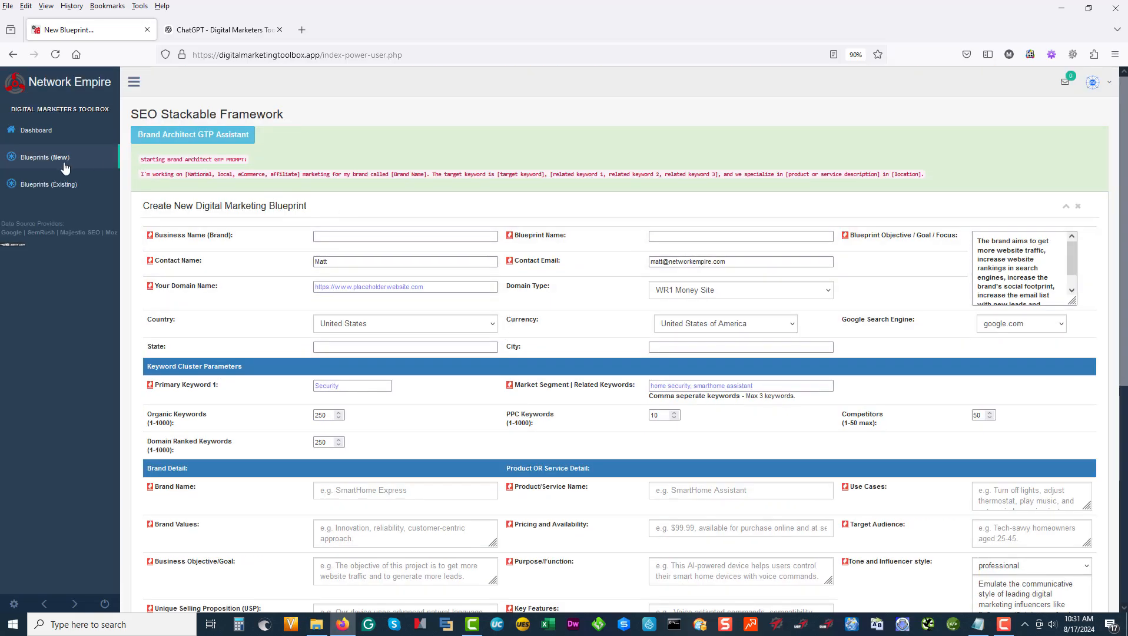
pyautogui.click(52, 186)
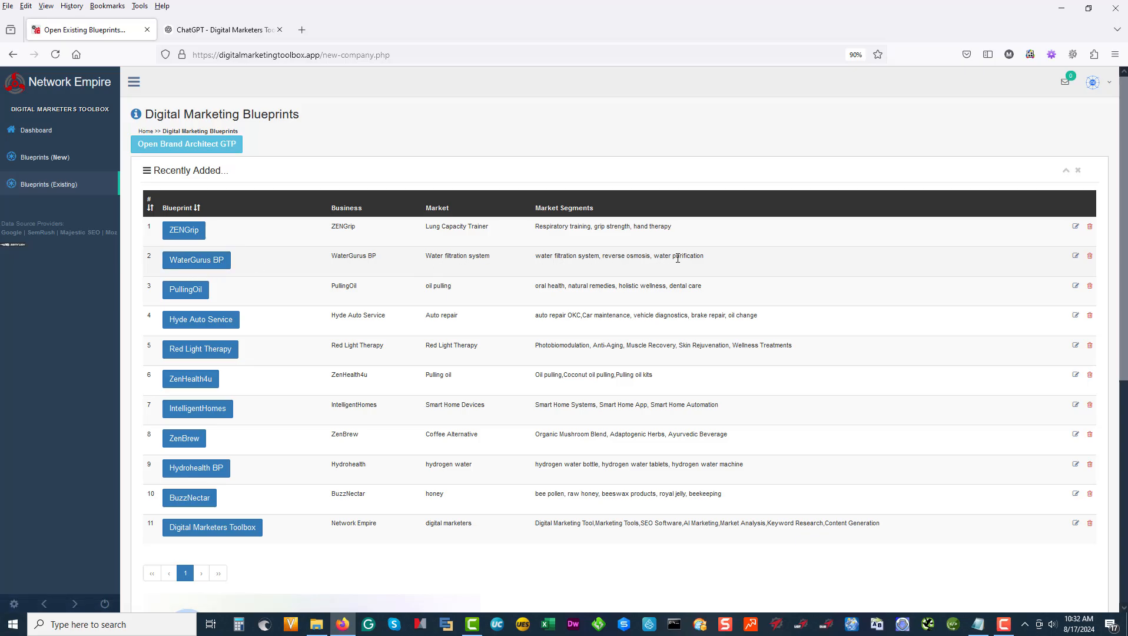
pyautogui.click(198, 260)
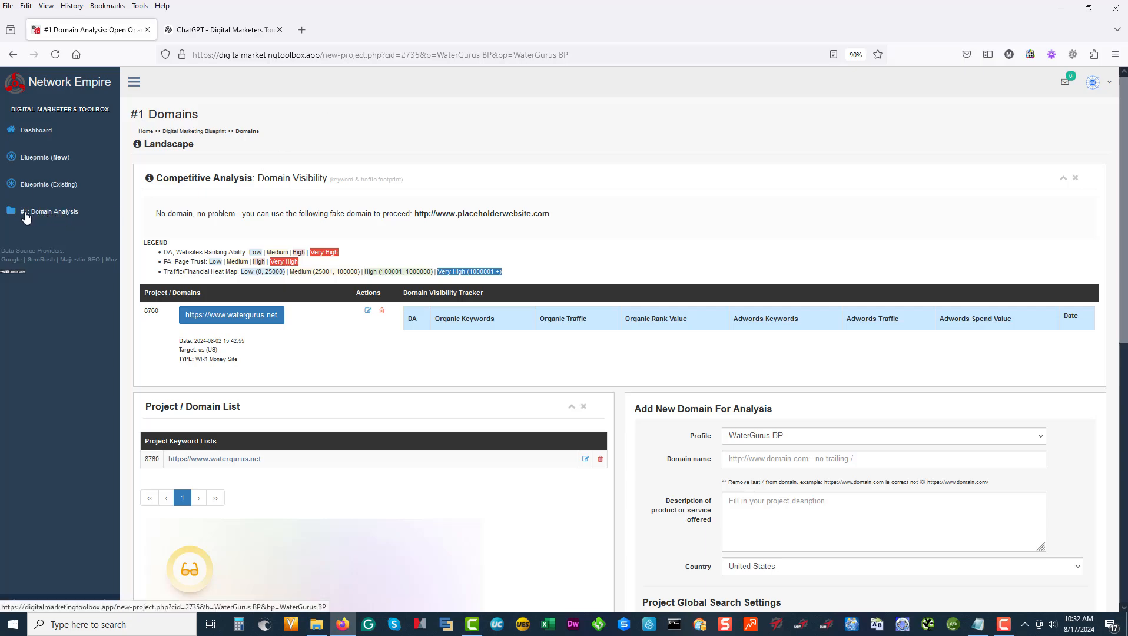
pyautogui.click(247, 319)
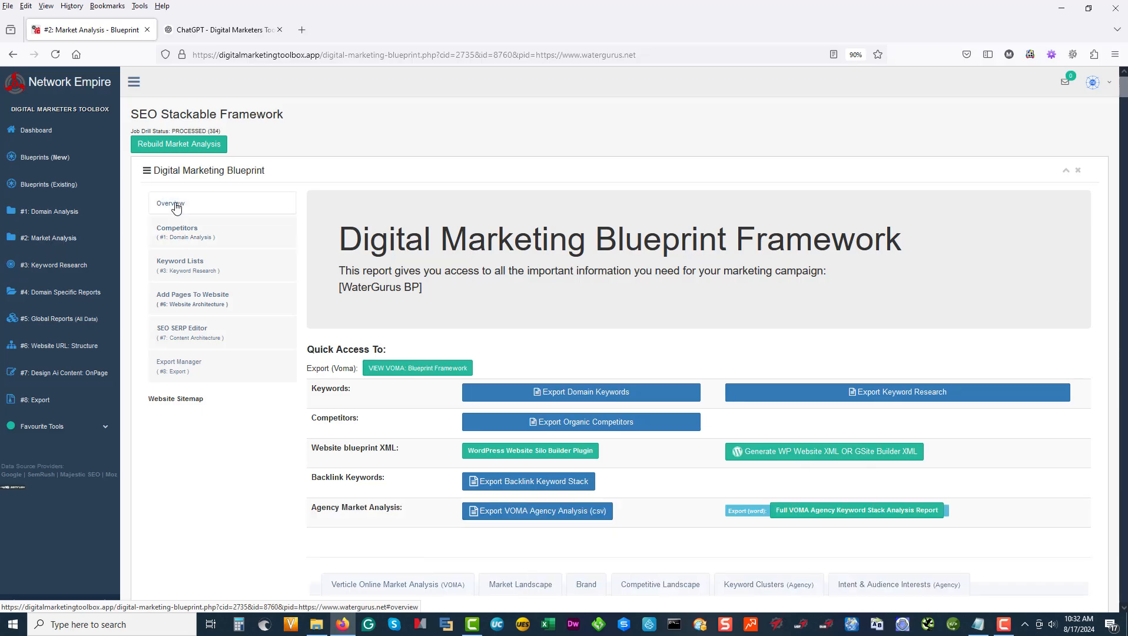
# Look over the blueprint's keyword list summary and the Vertical Online Market Analysis report in its overview.
pyautogui.click(182, 265)
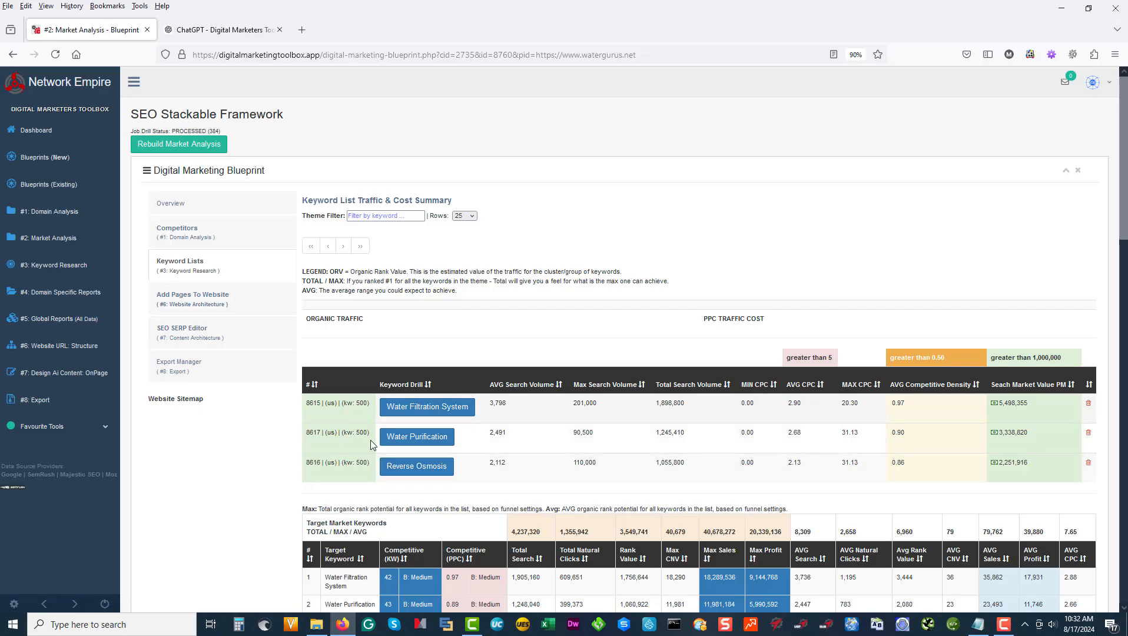
pyautogui.click(200, 235)
pyautogui.click(232, 210)
pyautogui.scroll(-8, 448, 277)
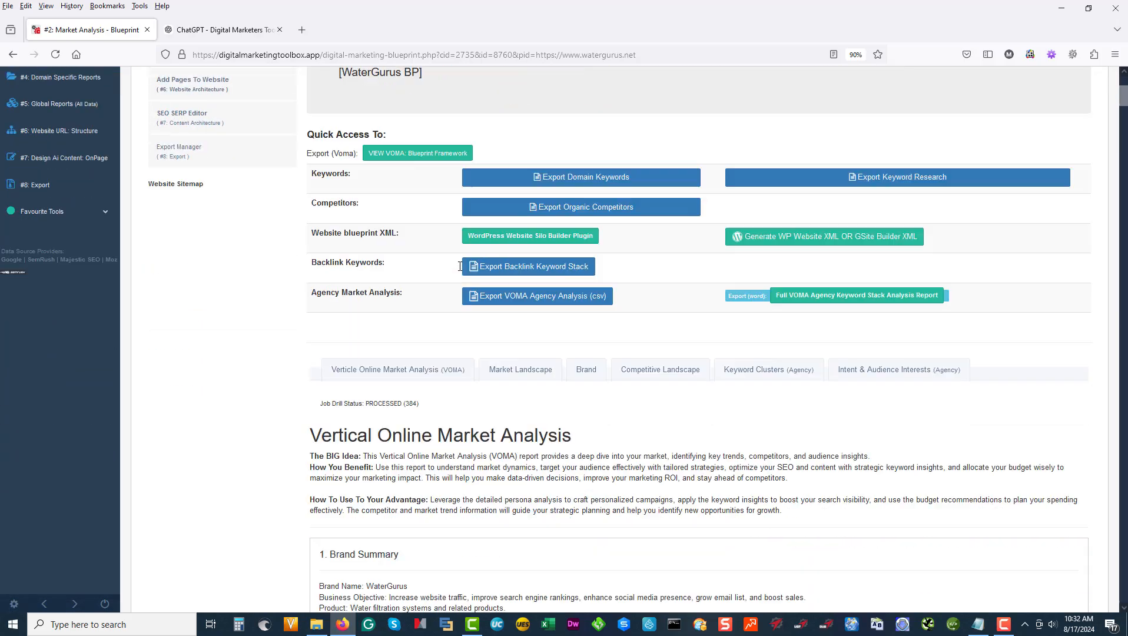
pyautogui.scroll(-2, 460, 269)
pyautogui.scroll(2, 460, 267)
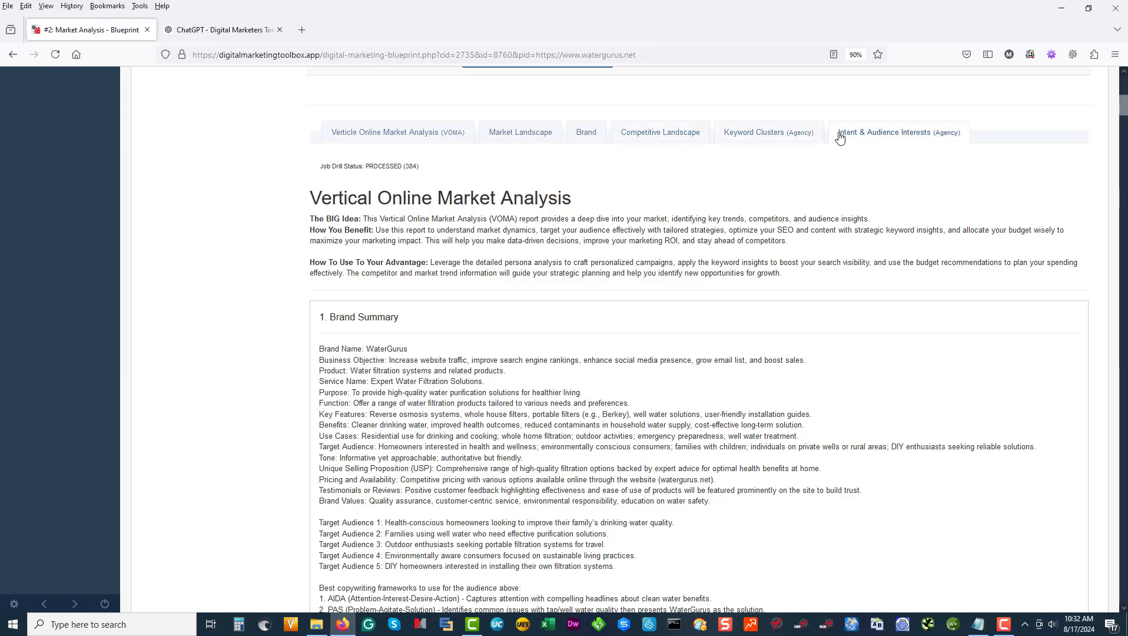
# Examine the Keyword Clusters report, including the target audience personas, related topics and related market keywords.
pyautogui.click(796, 138)
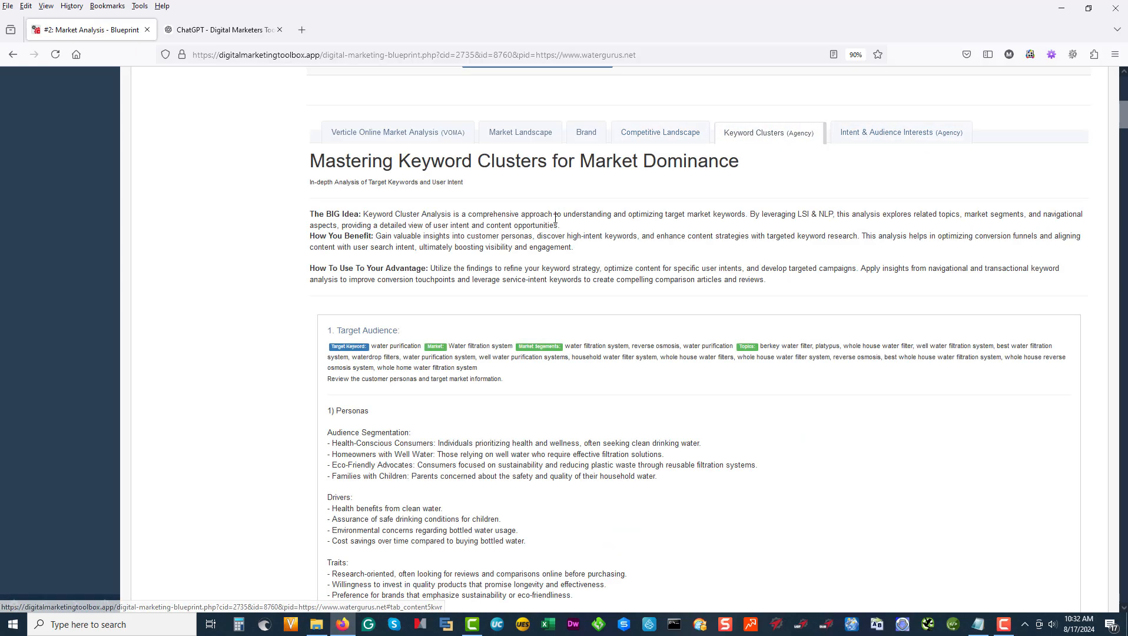
pyautogui.scroll(-10, 585, 234)
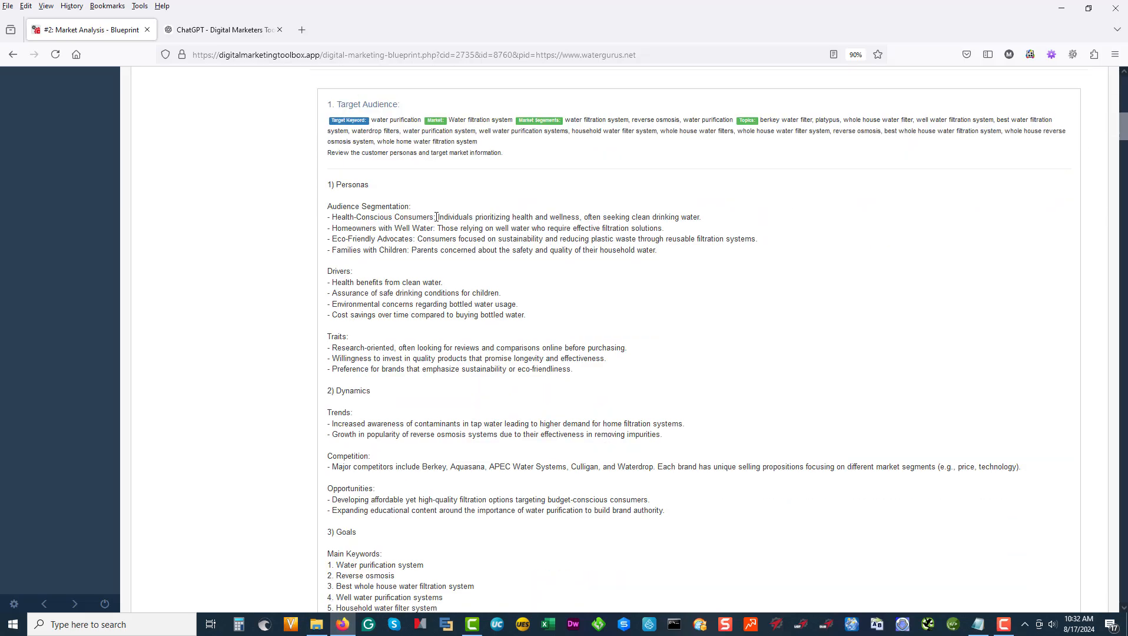
pyautogui.scroll(-10, 429, 213)
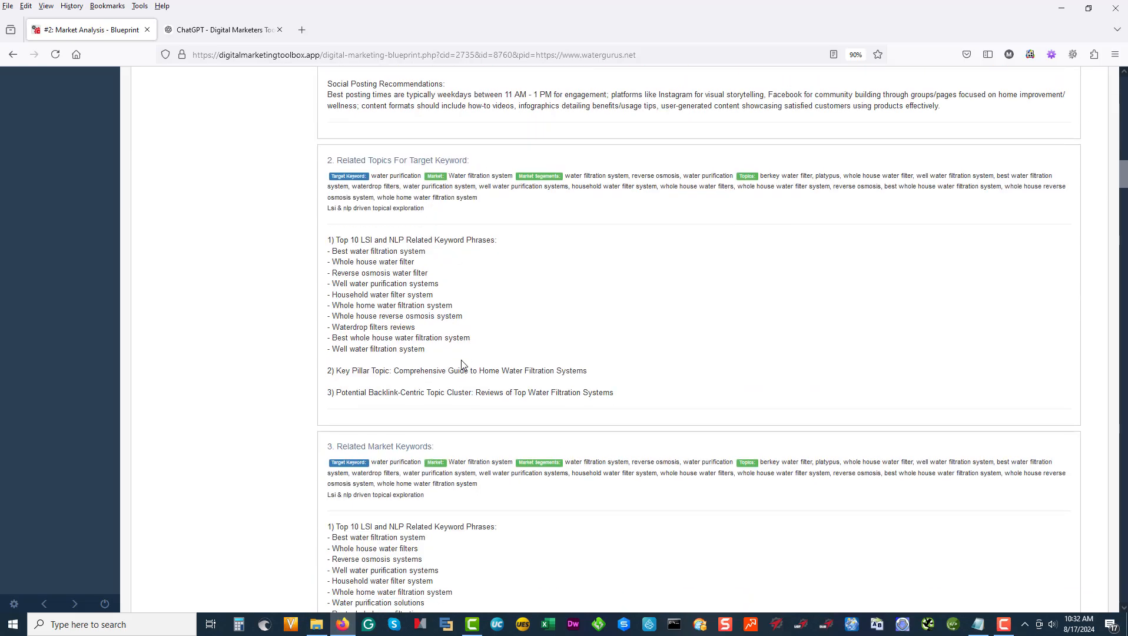
pyautogui.scroll(-5, 462, 364)
pyautogui.scroll(20, 403, 281)
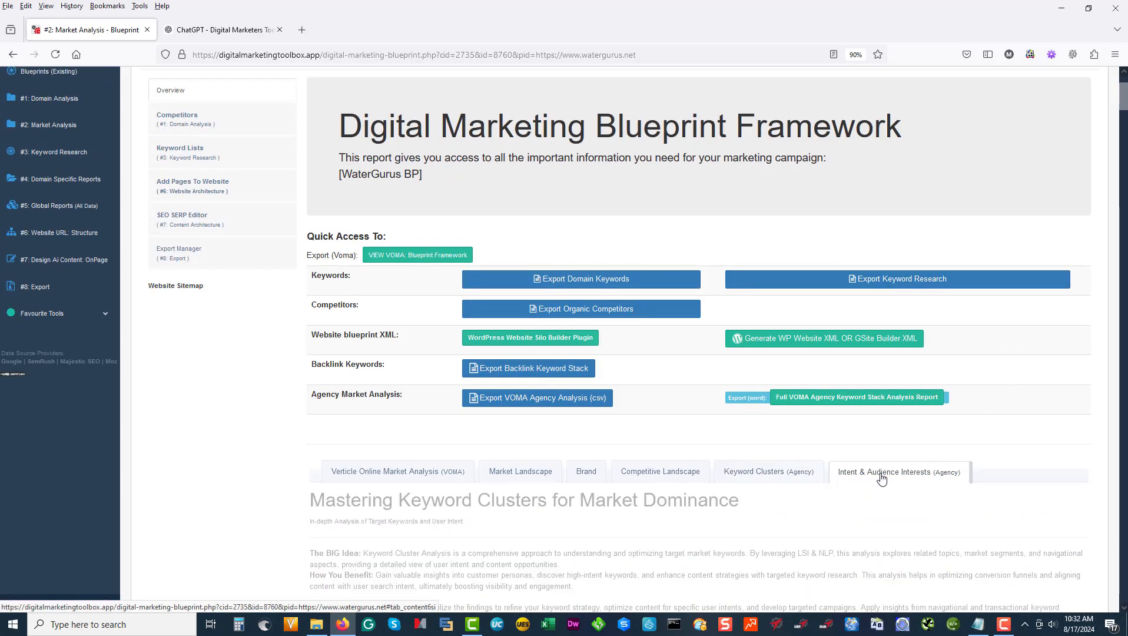
# Examine the Intent & Audience Interests report's website silo architecture for the target keyword and the market.
pyautogui.click(878, 476)
pyautogui.scroll(-4, 493, 416)
pyautogui.scroll(-3, 494, 419)
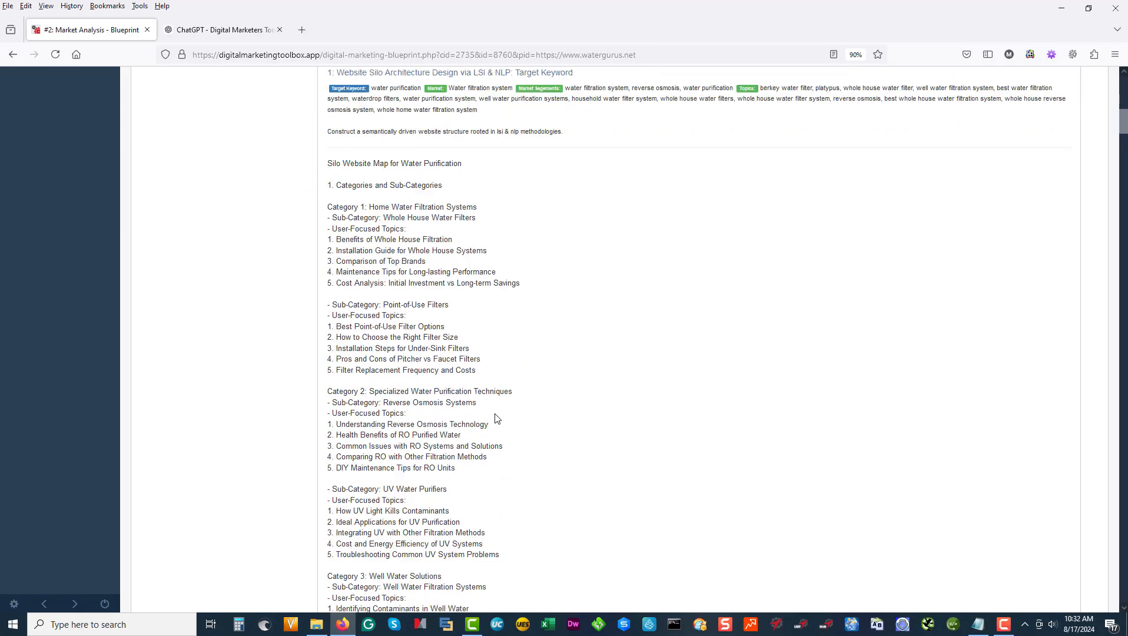
pyautogui.scroll(-7, 473, 398)
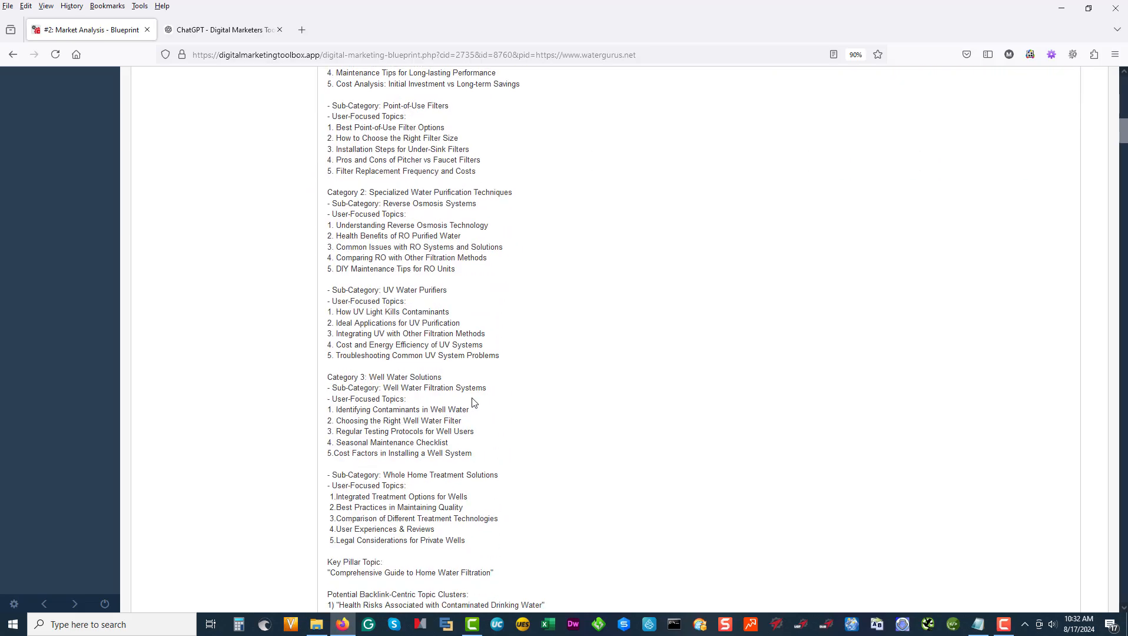
pyautogui.scroll(4, 473, 401)
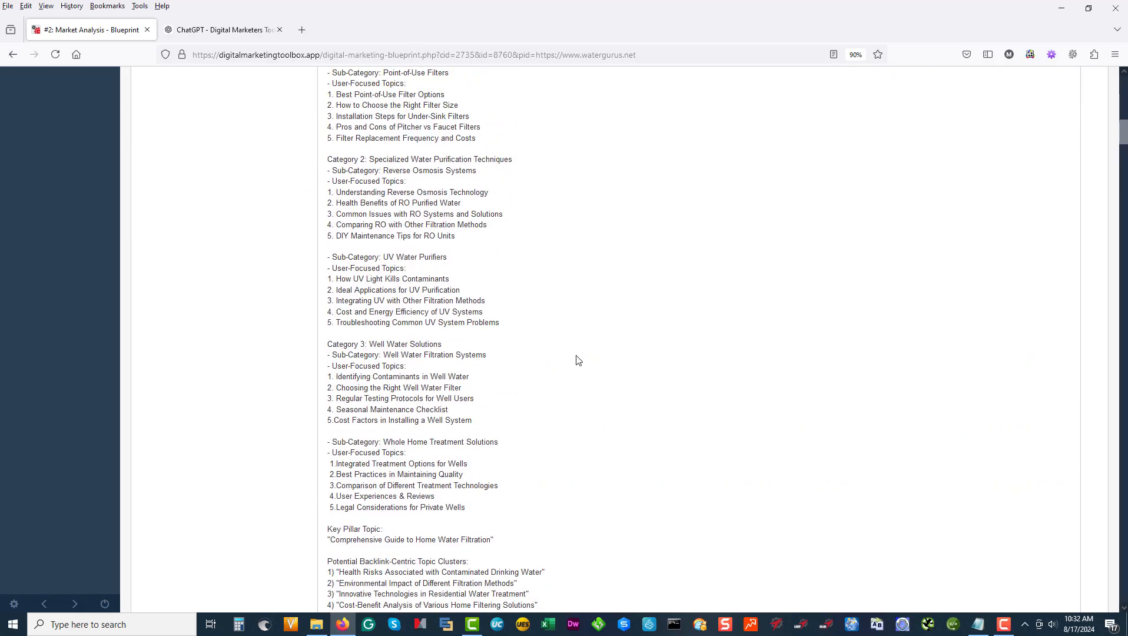
pyautogui.scroll(-7, 578, 360)
pyautogui.scroll(-7, 422, 319)
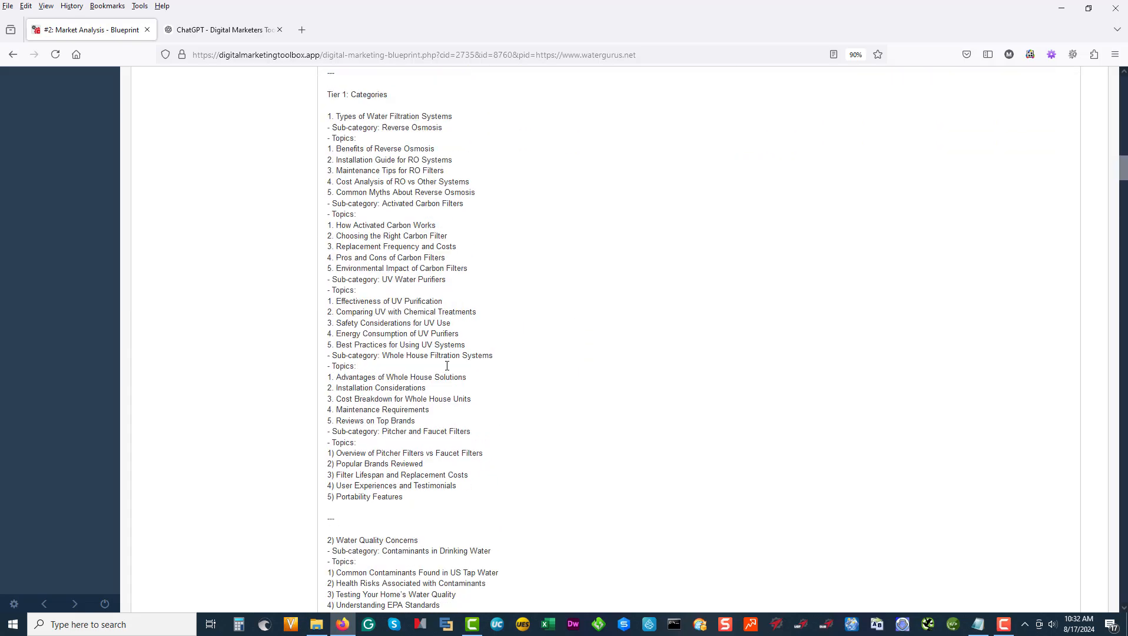
pyautogui.scroll(8, 447, 369)
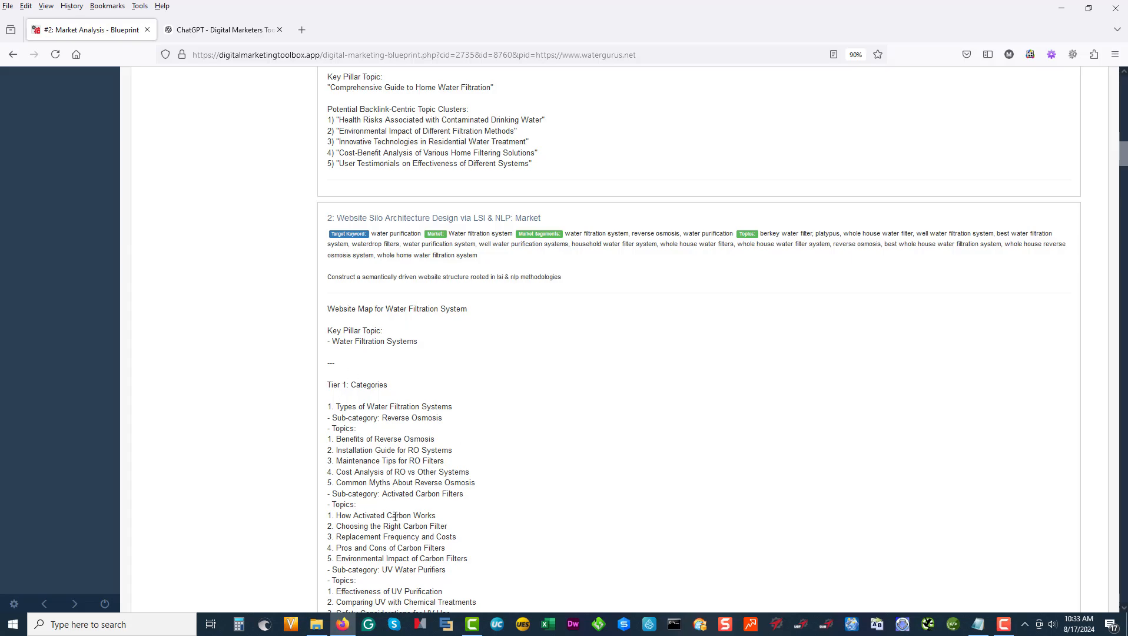
pyautogui.scroll(-3, 377, 511)
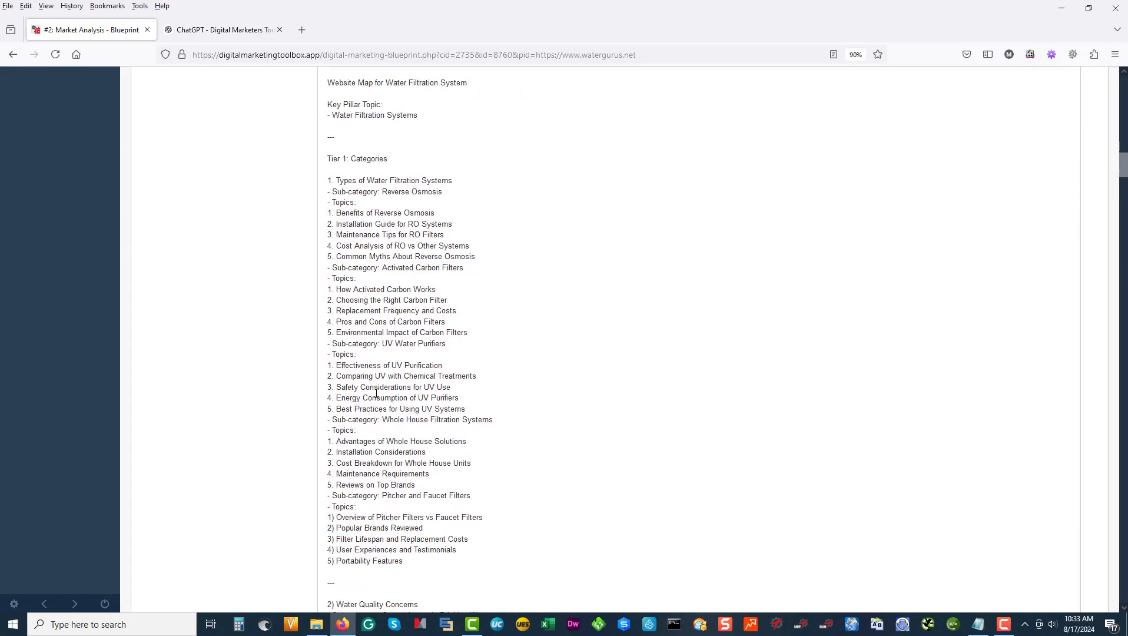
pyautogui.scroll(20, 389, 483)
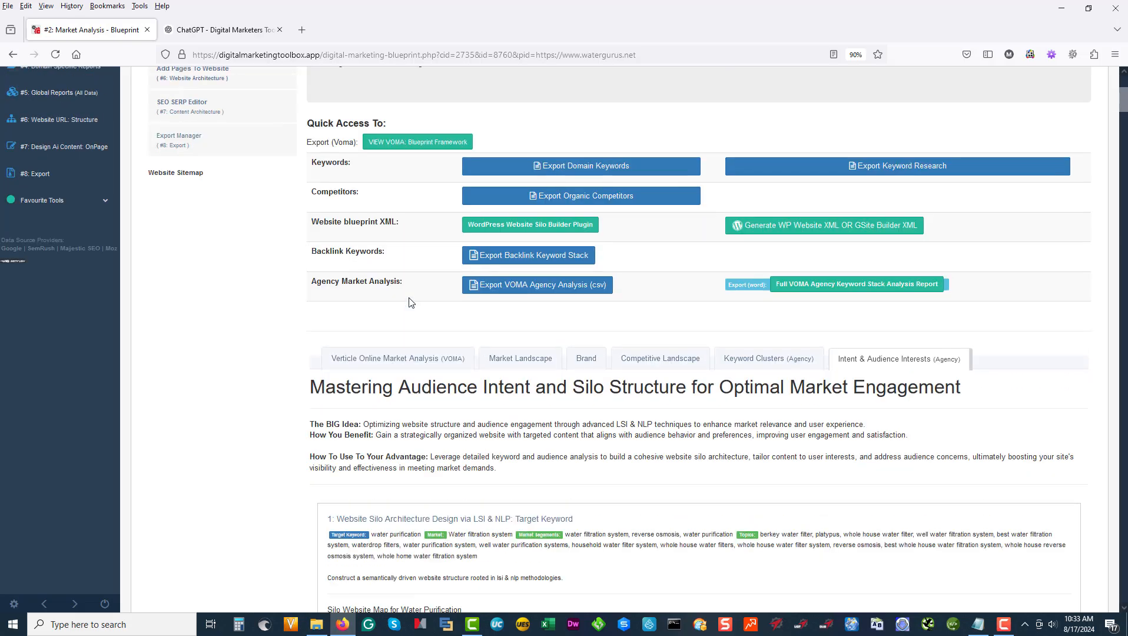
pyautogui.scroll(3, 287, 240)
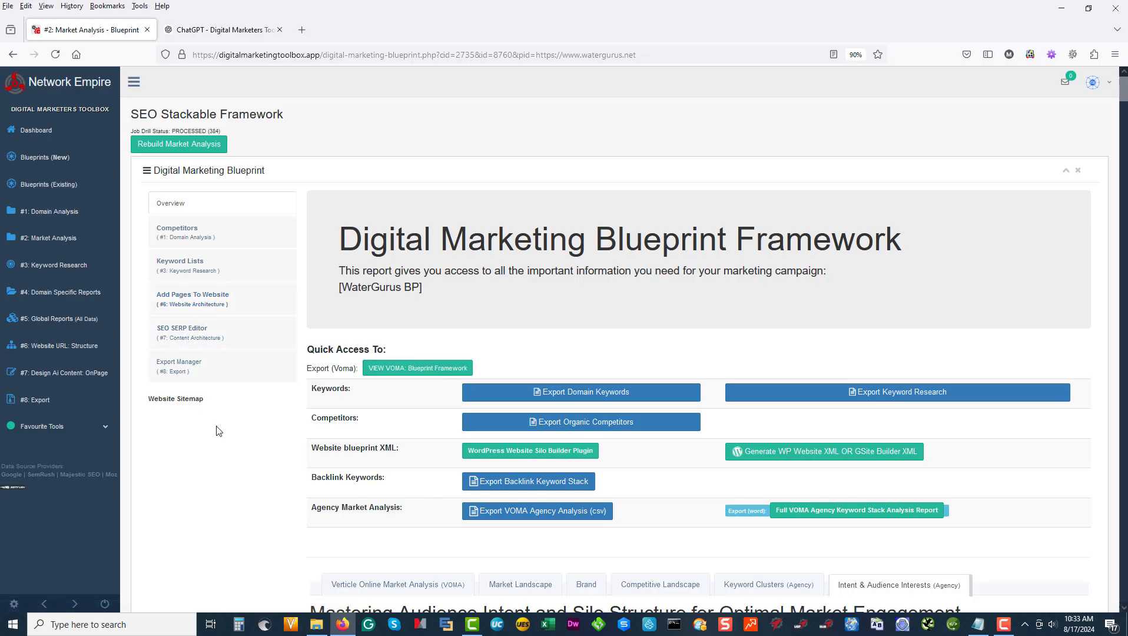
# Review the Keyword List Traffic & Cost Summary and the target market keywords table.
pyautogui.click(178, 262)
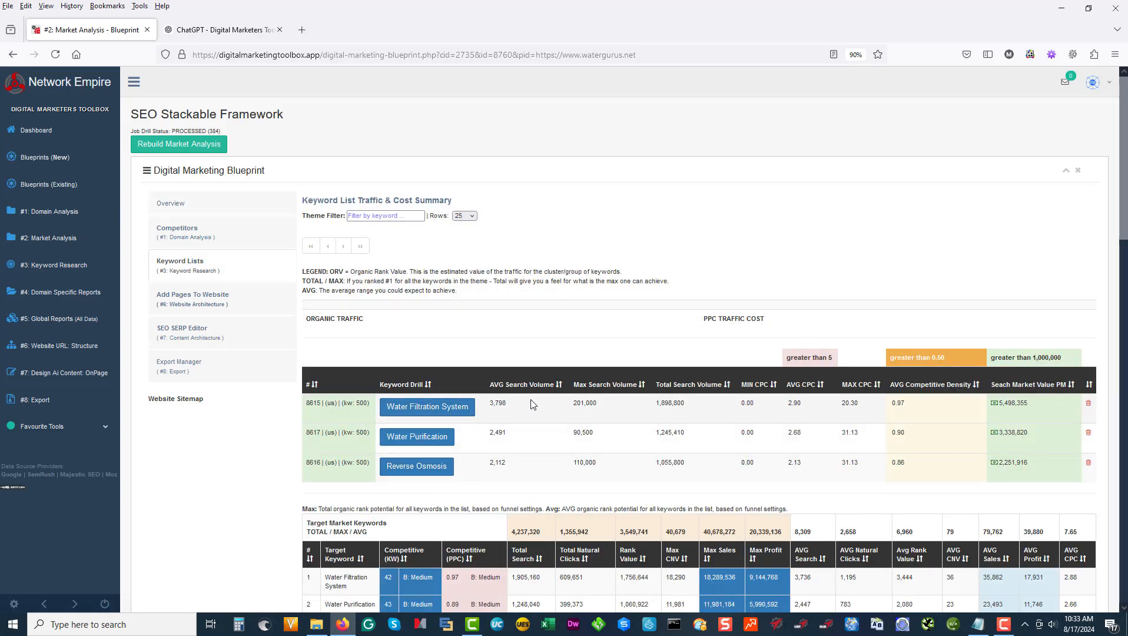
pyautogui.scroll(-3, 533, 405)
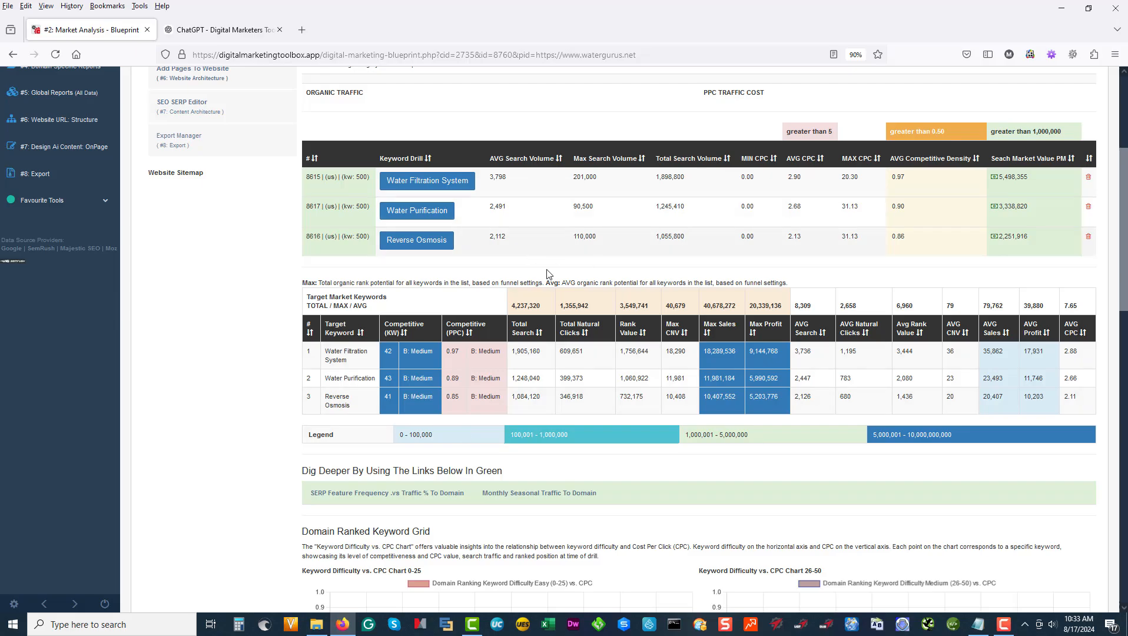
pyautogui.scroll(3, 189, 393)
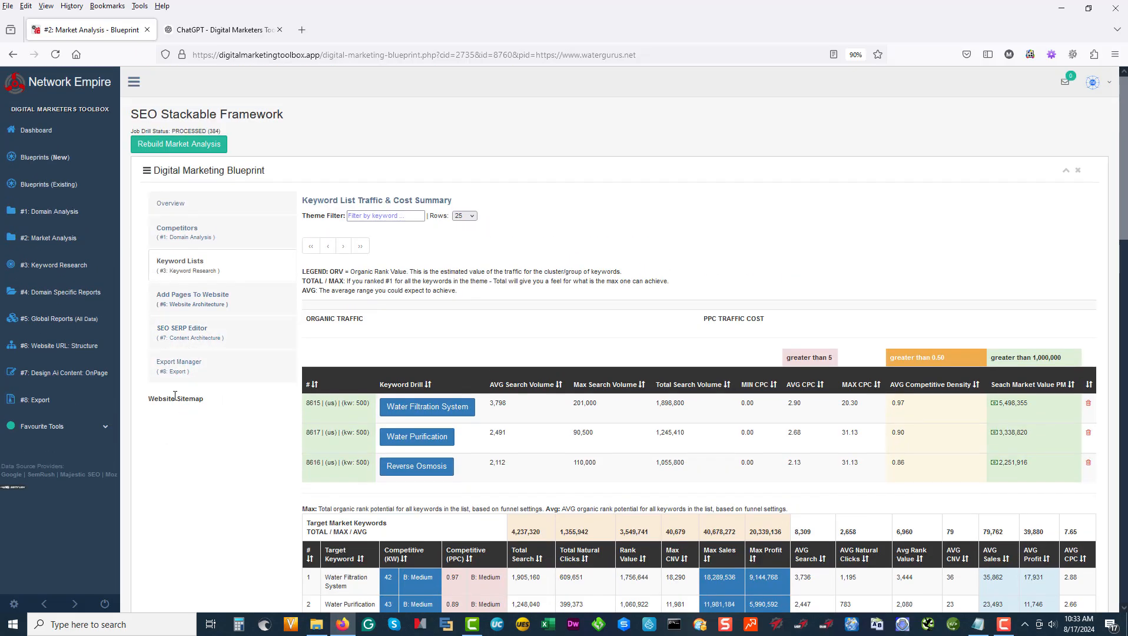
# Open the website architecture for adding pages, dismiss the funnel verification notice, and set the keyword funnel to "water filtration system".
pyautogui.click(204, 302)
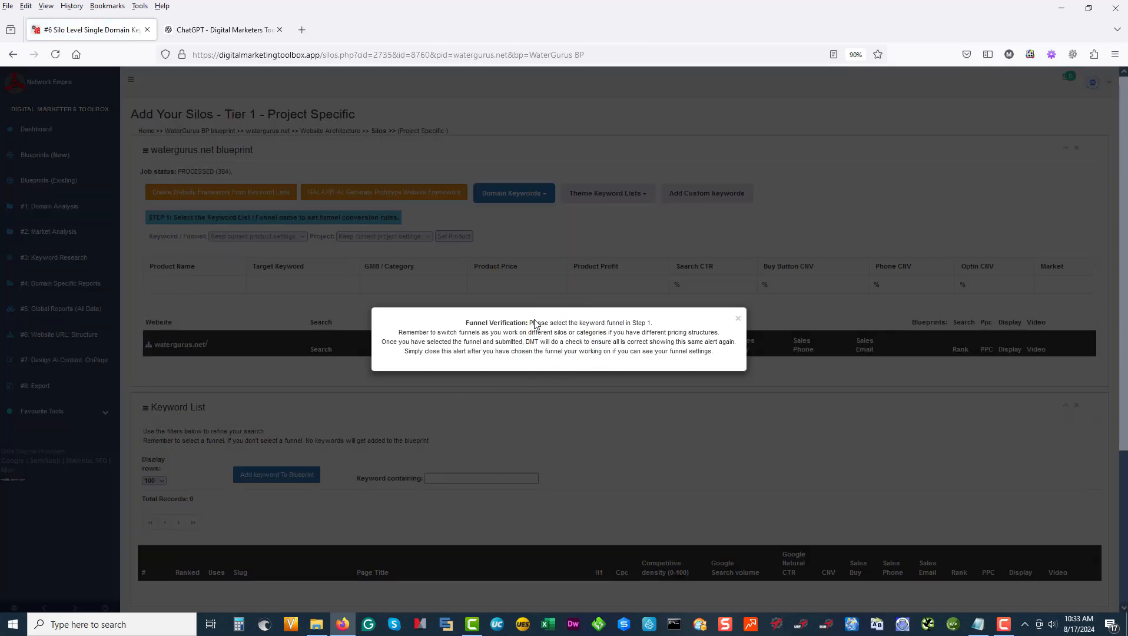
pyautogui.click(740, 318)
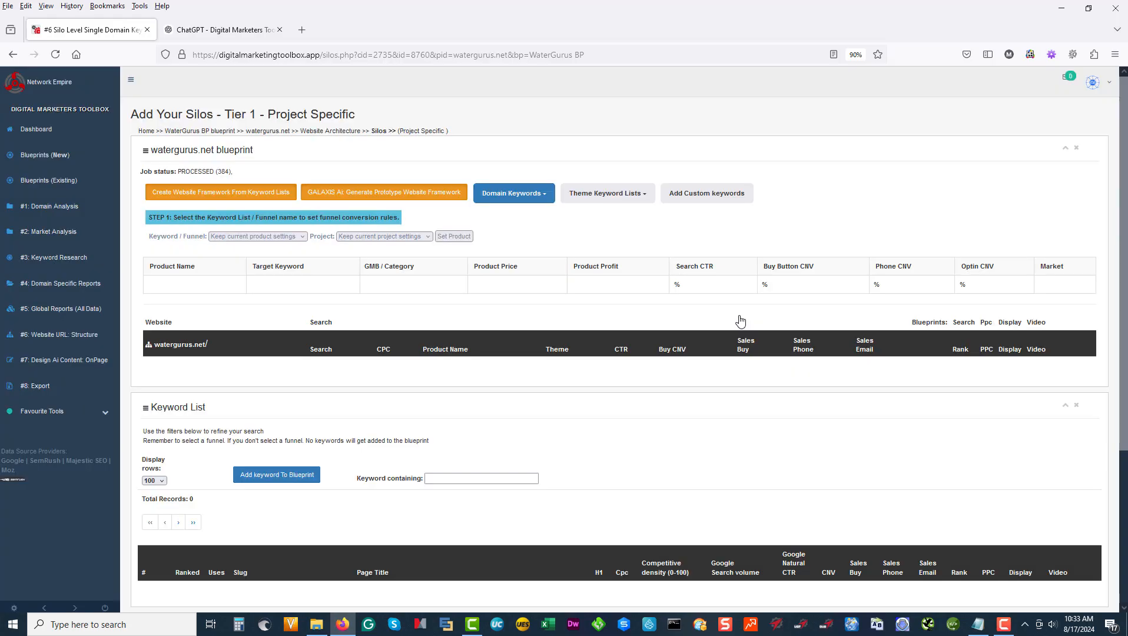
pyautogui.click(299, 237)
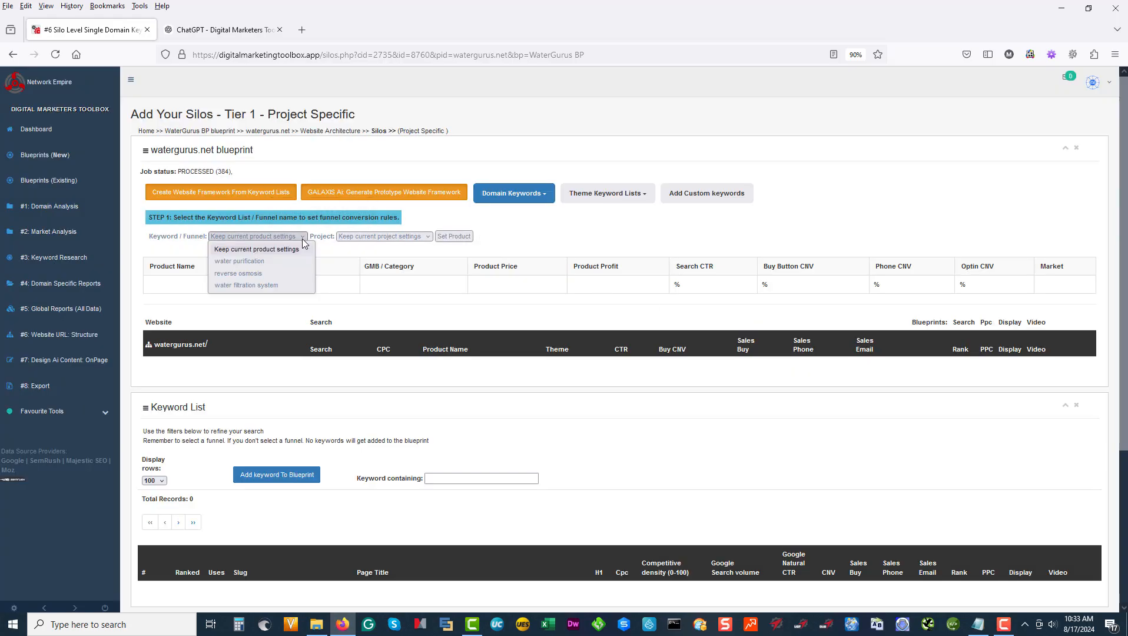
pyautogui.click(246, 286)
pyautogui.click(443, 239)
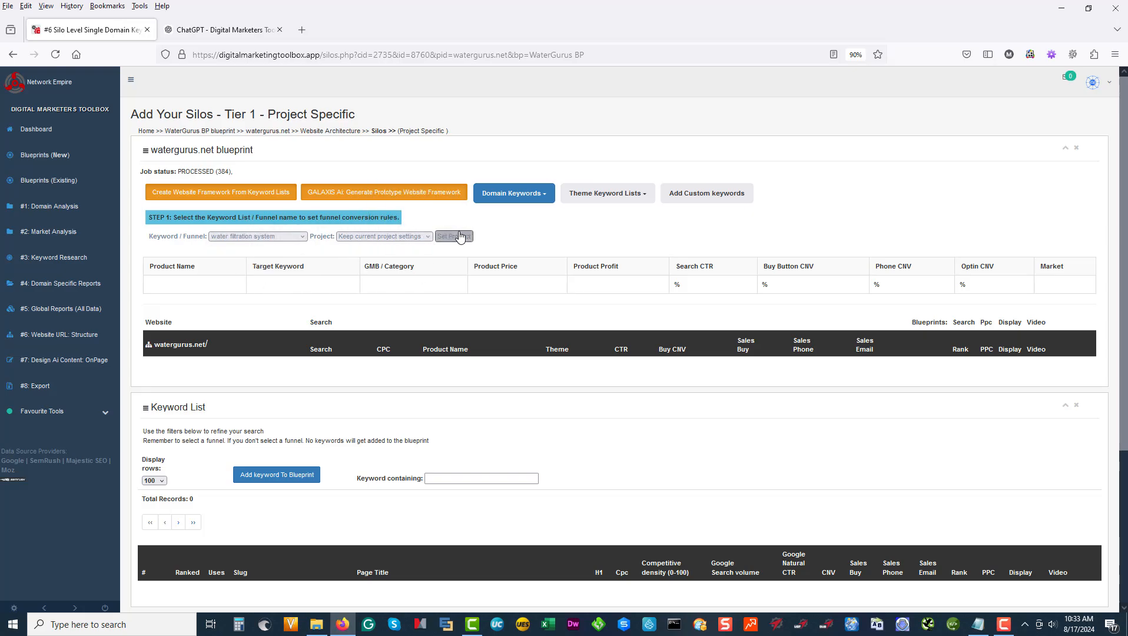
# Confirm the funnel's product settings for the watergurus.net blueprint and dismiss the funnel verification notice.
pyautogui.click(663, 360)
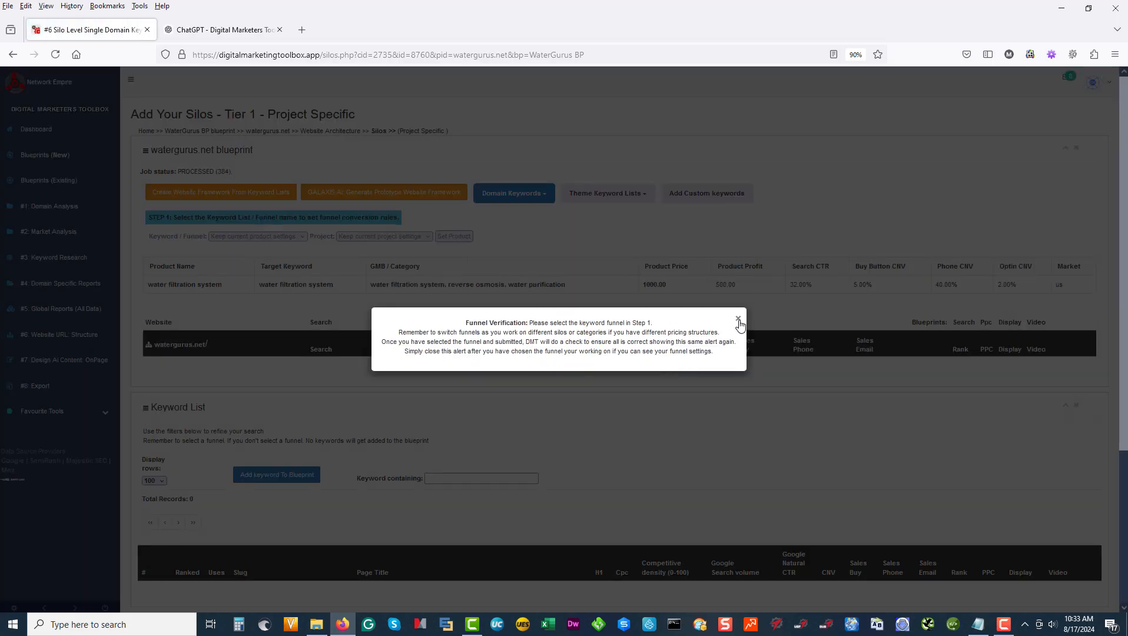
pyautogui.click(738, 319)
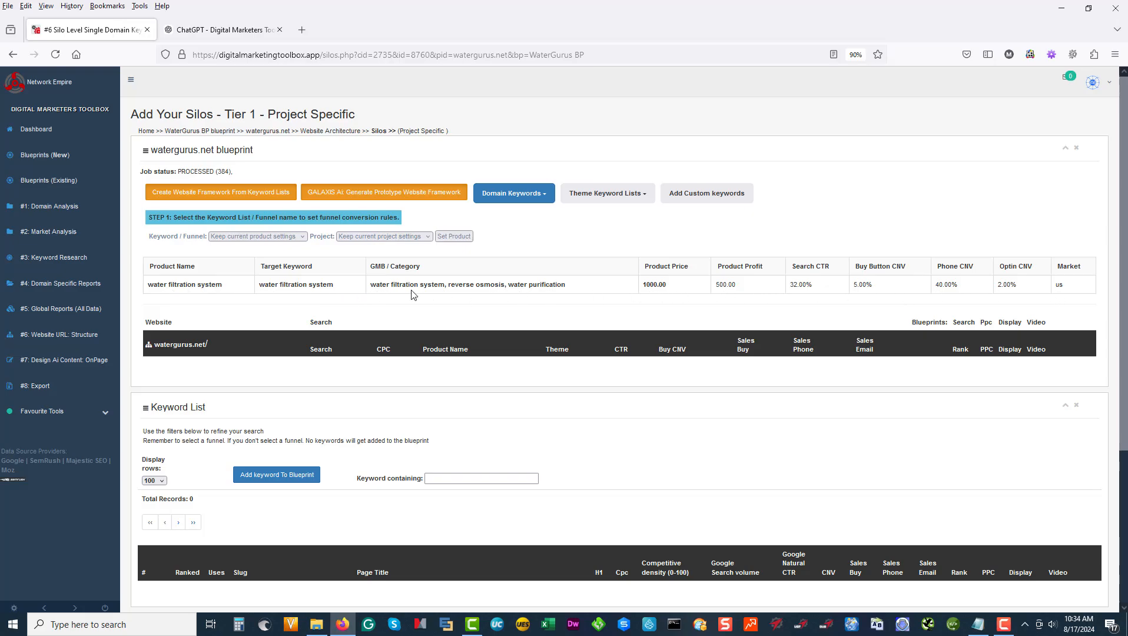
pyautogui.scroll(-4, 431, 311)
pyautogui.scroll(2, 431, 311)
pyautogui.scroll(-1, 533, 592)
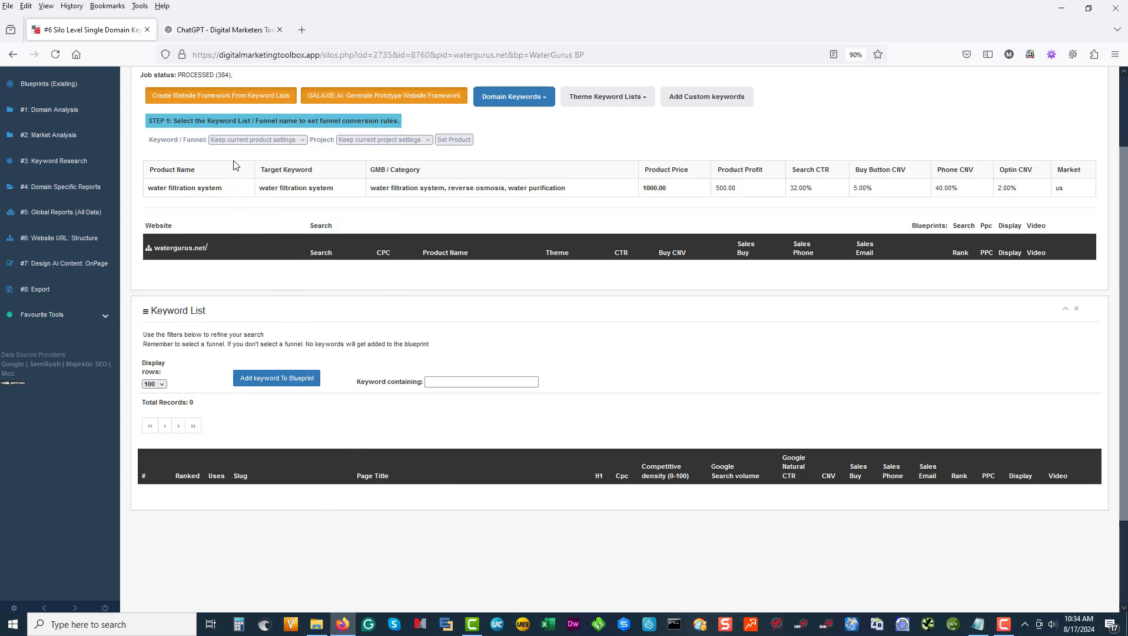
# Submit the job that creates the website framework from the keyword lists, and refresh the silo page to check its progress.
pyautogui.click(231, 102)
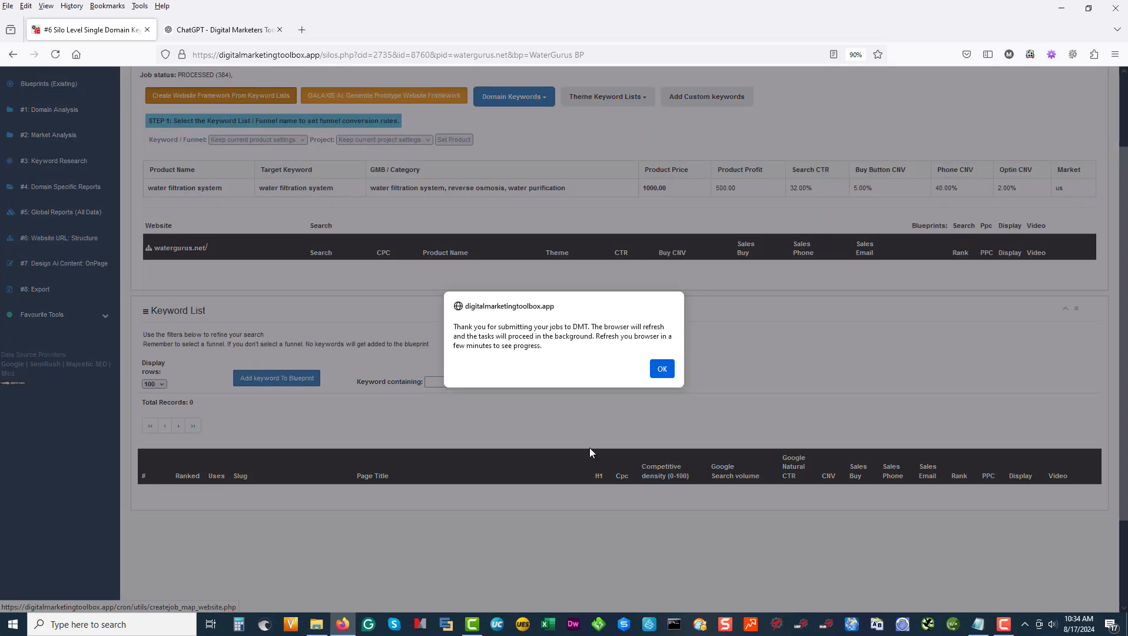
pyautogui.click(663, 370)
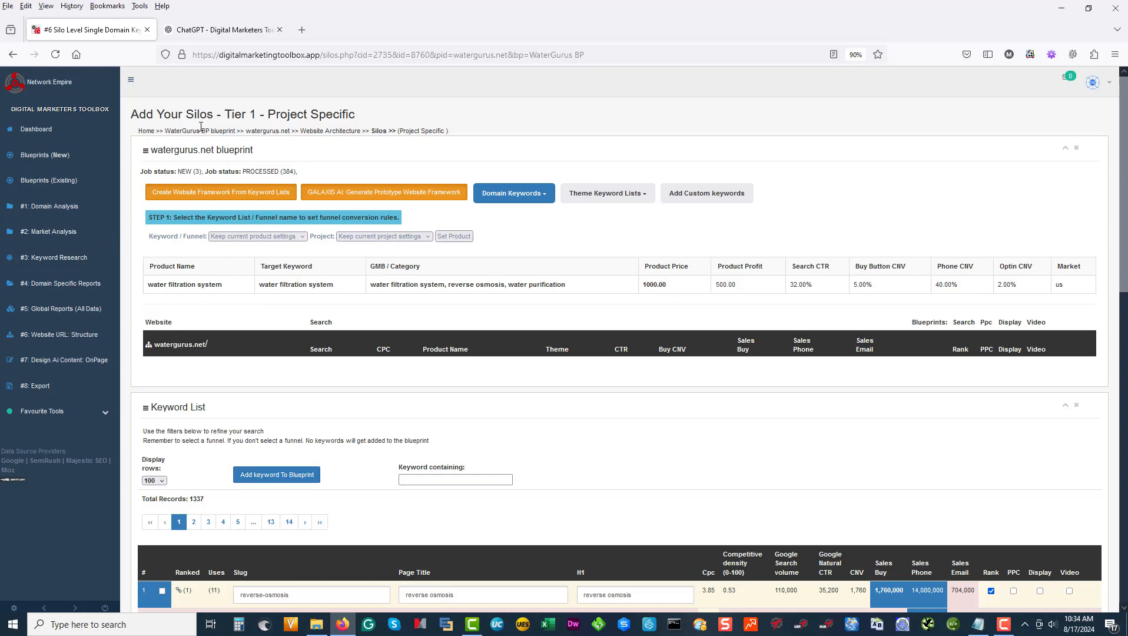
pyautogui.scroll(-4, 270, 216)
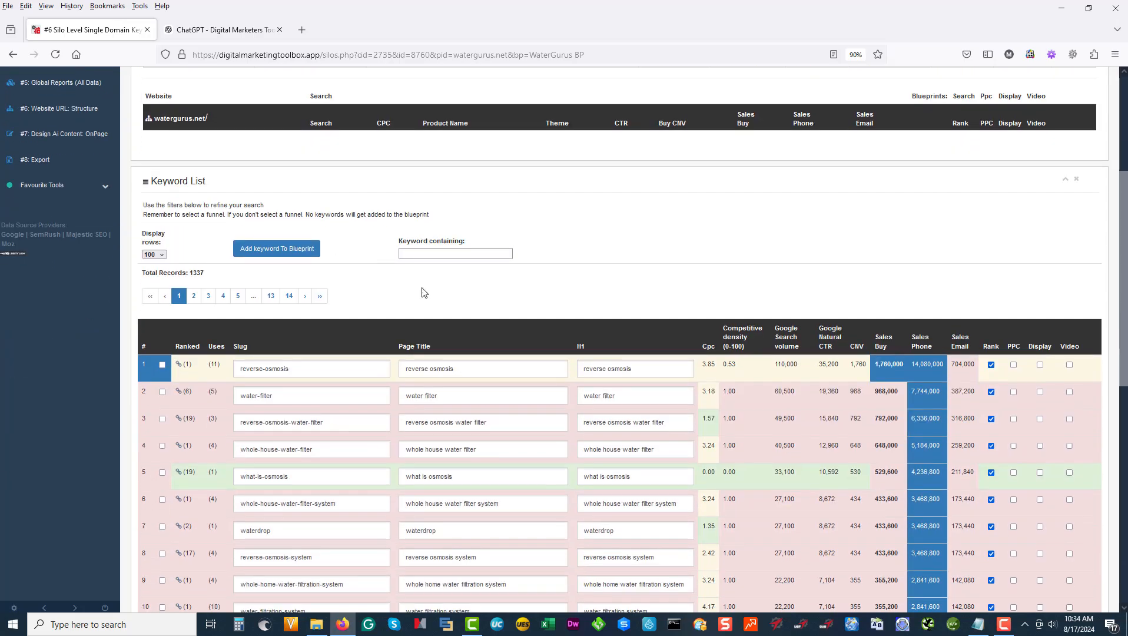
pyautogui.scroll(-4, 254, 365)
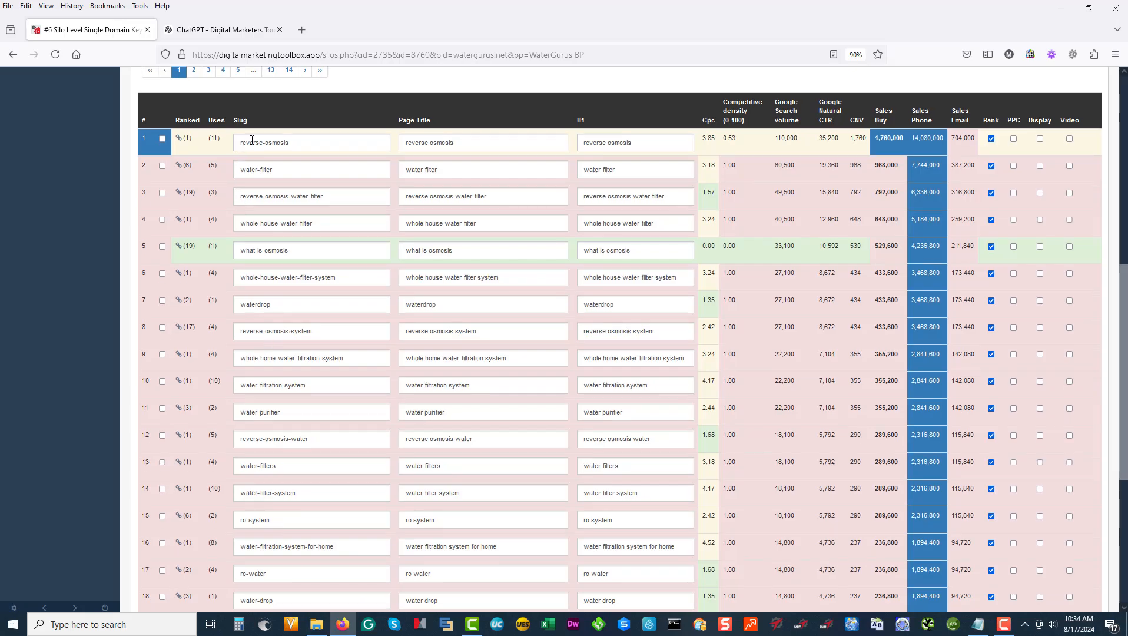
pyautogui.scroll(8, 323, 459)
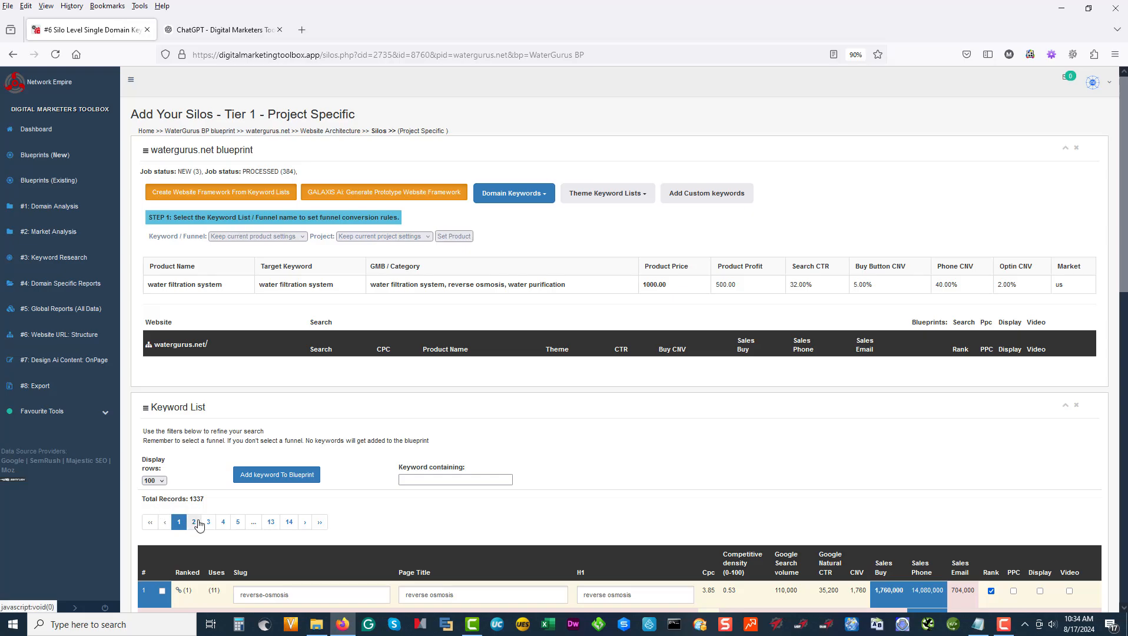
pyautogui.click(56, 54)
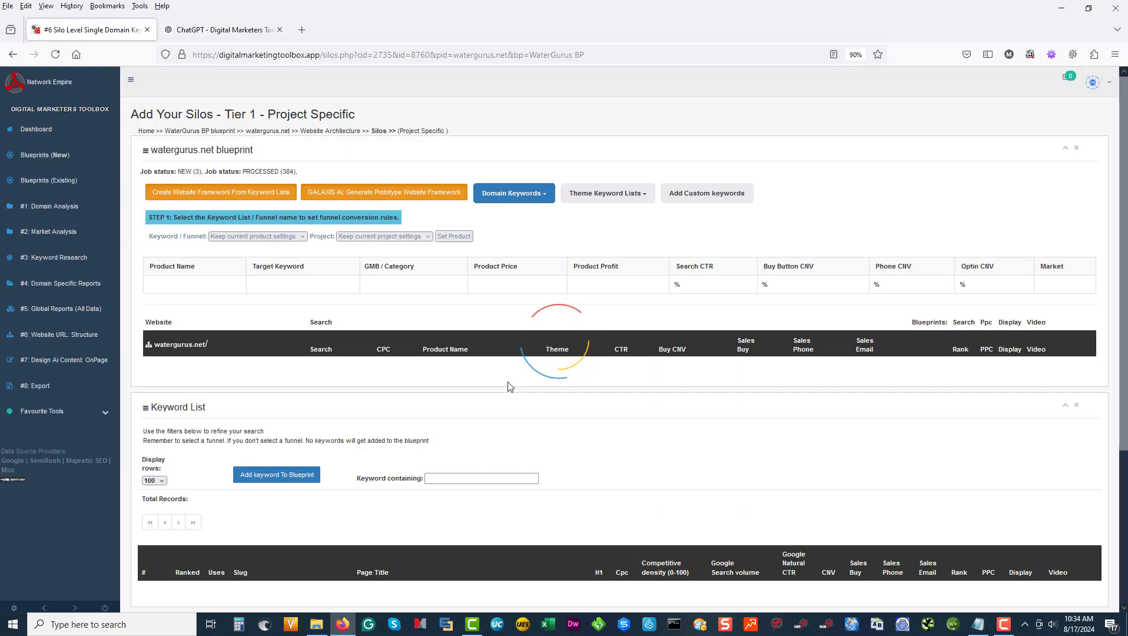
pyautogui.scroll(-4, 511, 385)
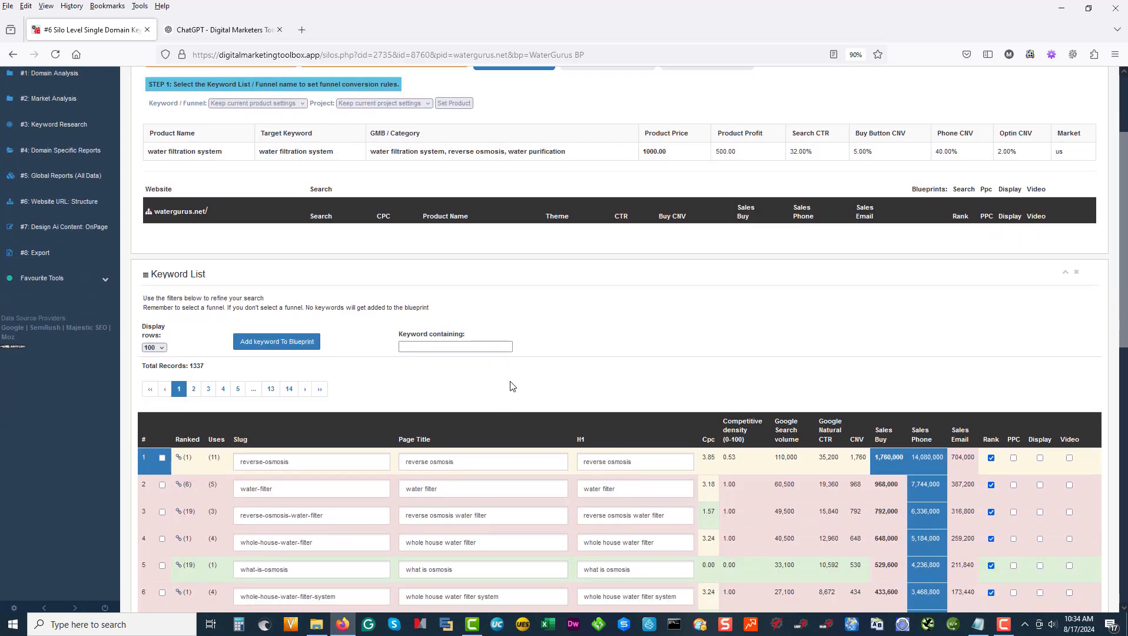
pyautogui.scroll(4, 511, 386)
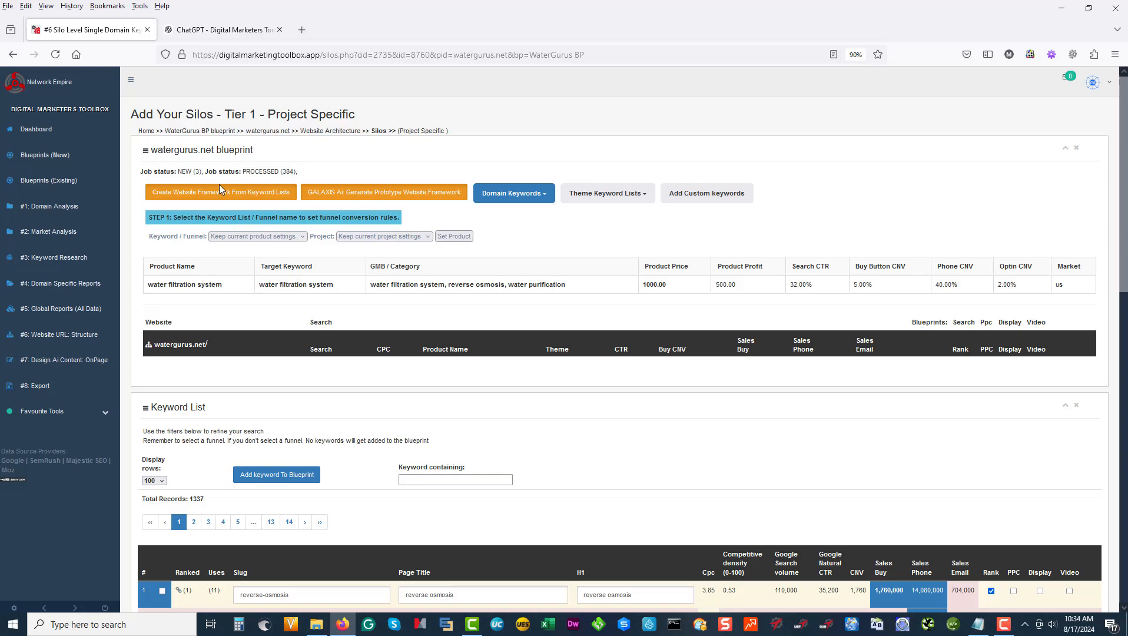
# Select the whole-house-water-filter-system row in the keyword list and add it to the blueprint.
pyautogui.scroll(-4, 306, 387)
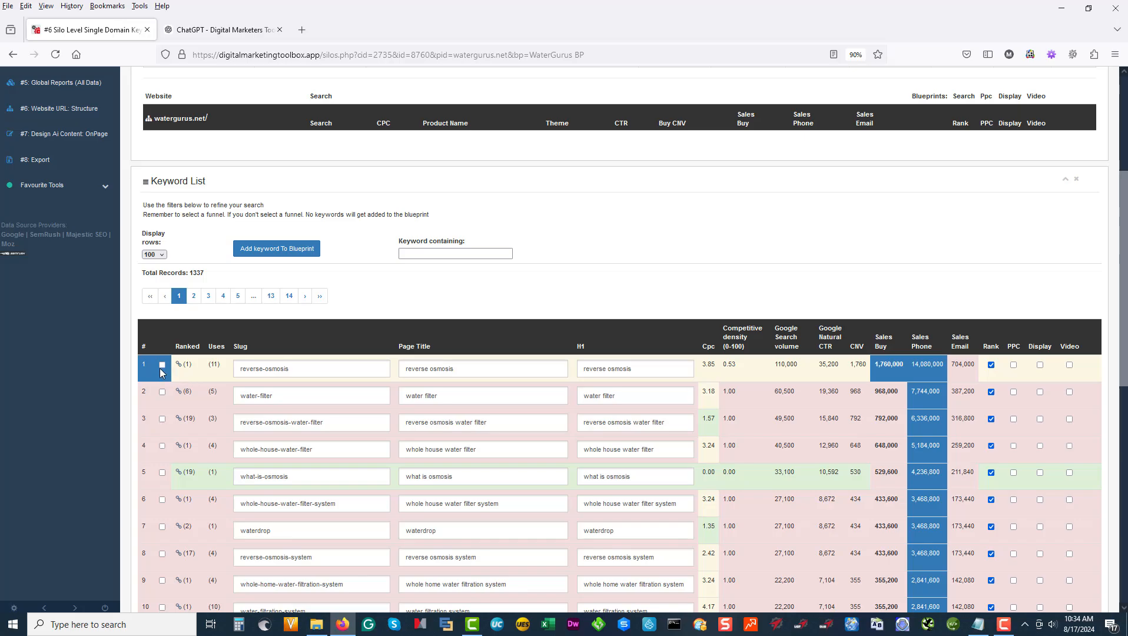
pyautogui.scroll(-2, 163, 371)
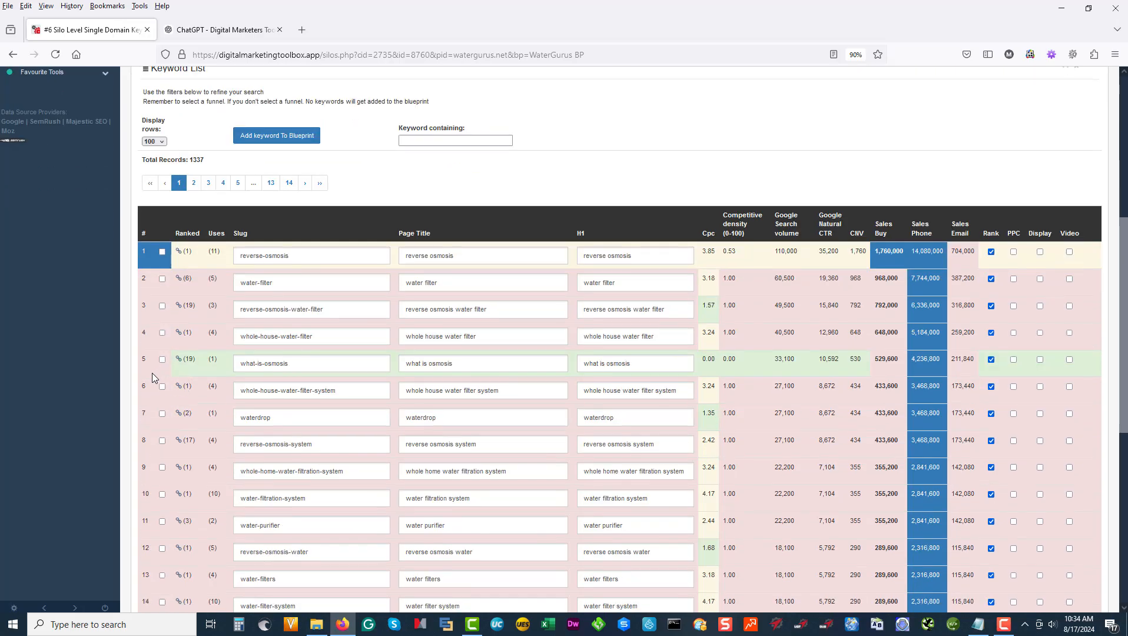
pyautogui.moveTo(908, 386); pyautogui.dragTo(168, 389)
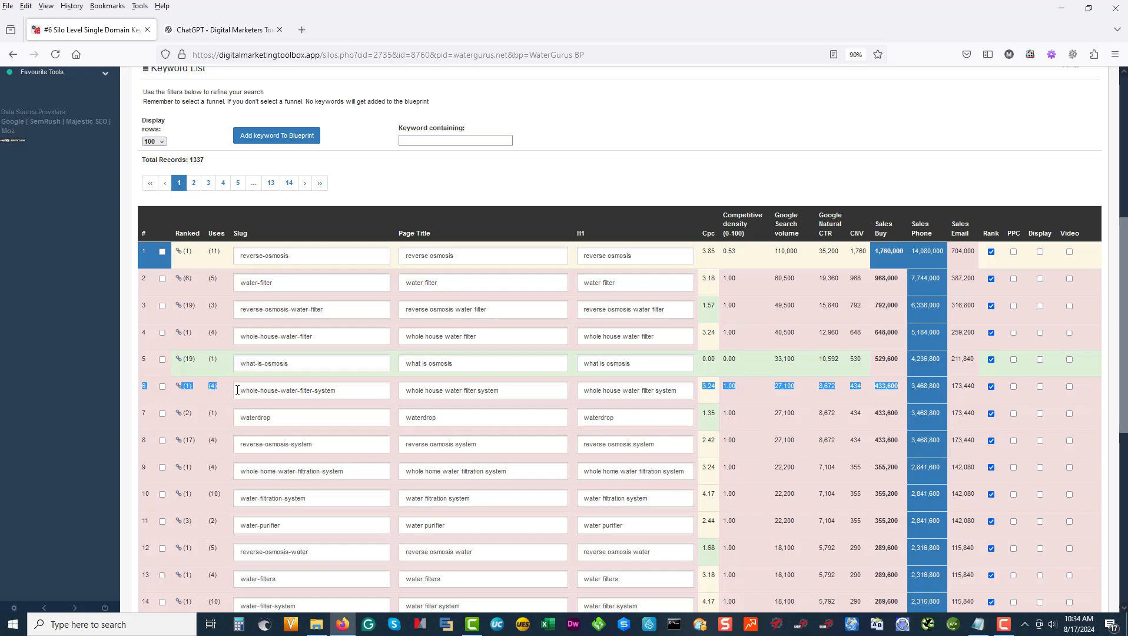
pyautogui.moveTo(237, 390); pyautogui.dragTo(365, 390)
pyautogui.click(361, 398)
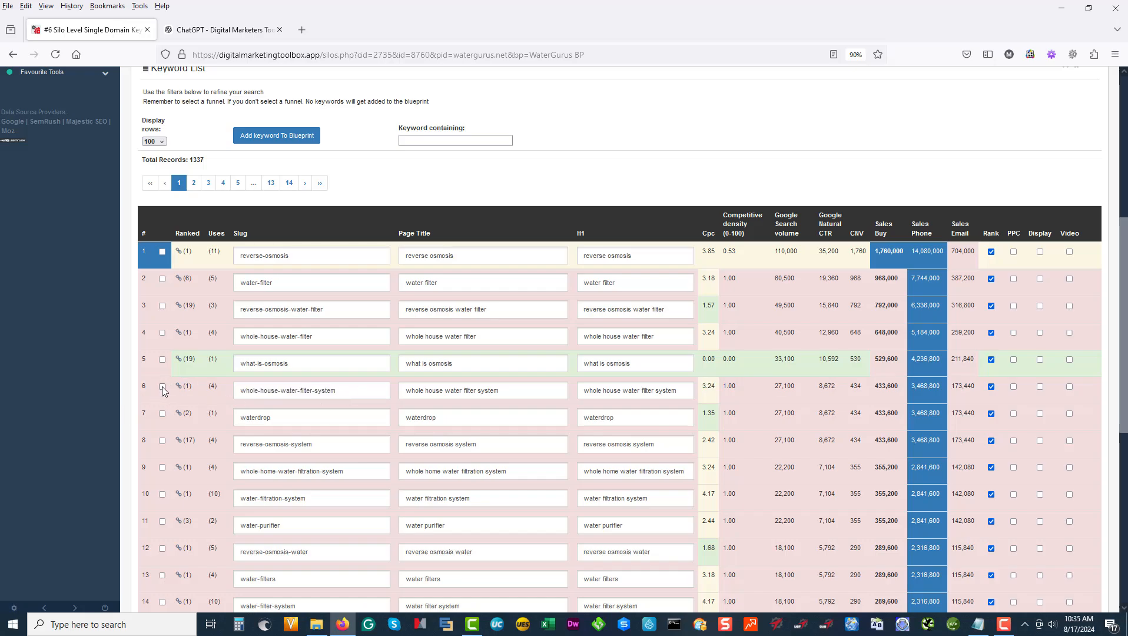
pyautogui.click(272, 139)
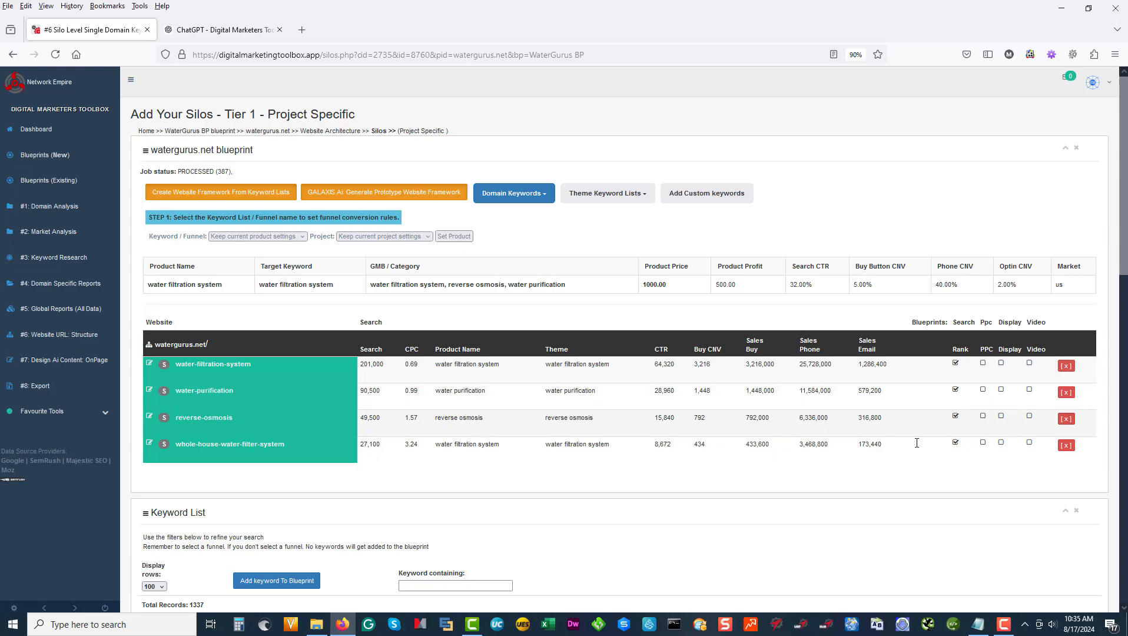
# Delete the water-purification, reverse-osmosis and whole-house-water-filter-system silos from the blueprint.
pyautogui.click(1067, 394)
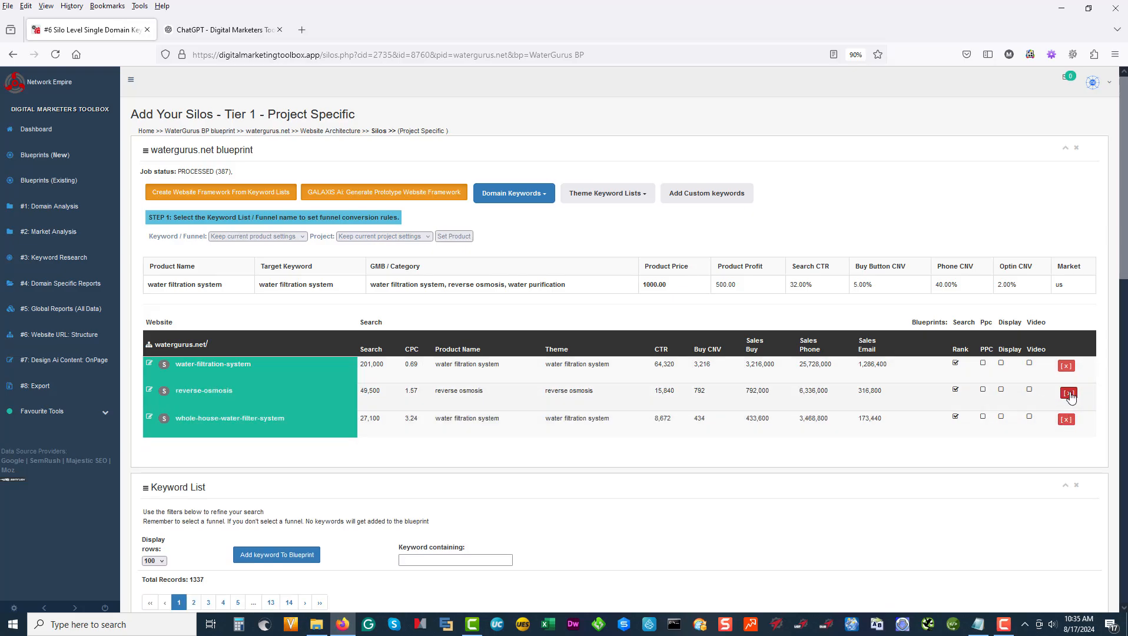
pyautogui.click(1068, 394)
pyautogui.click(1069, 392)
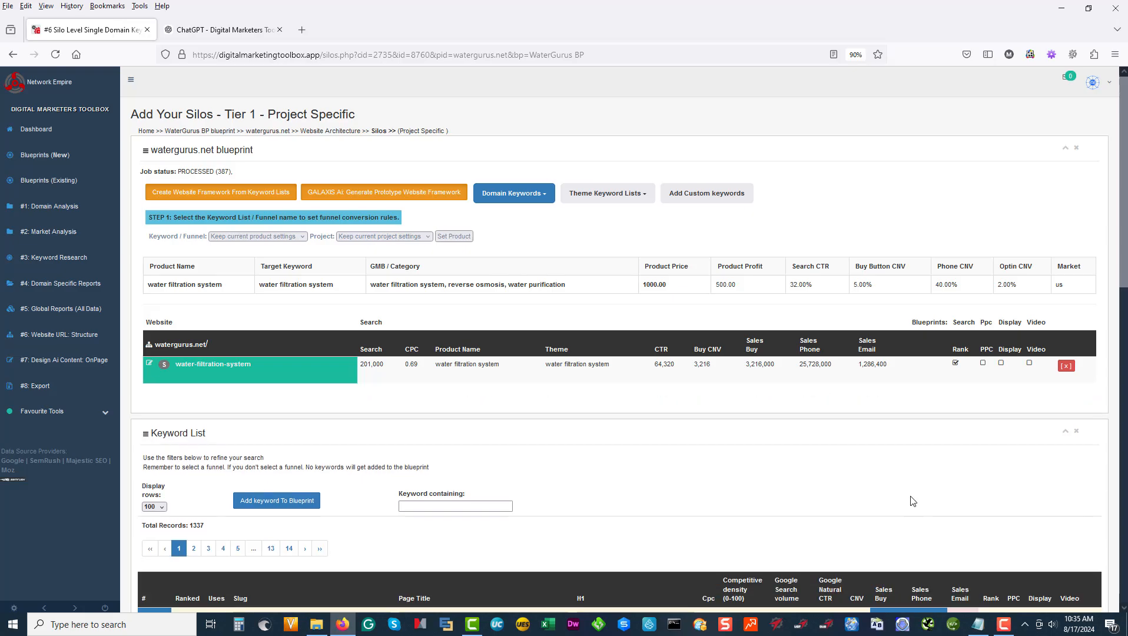
# Examine the category pages under the water-filtration-system silo and return to the silo level.
pyautogui.click(208, 367)
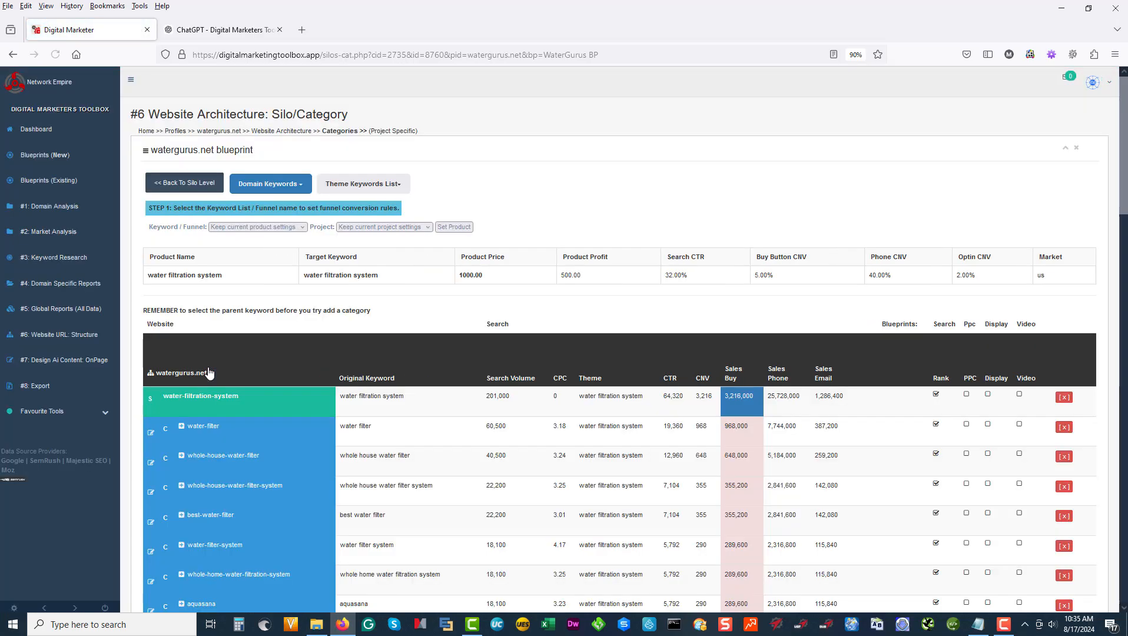
pyautogui.click(83, 341)
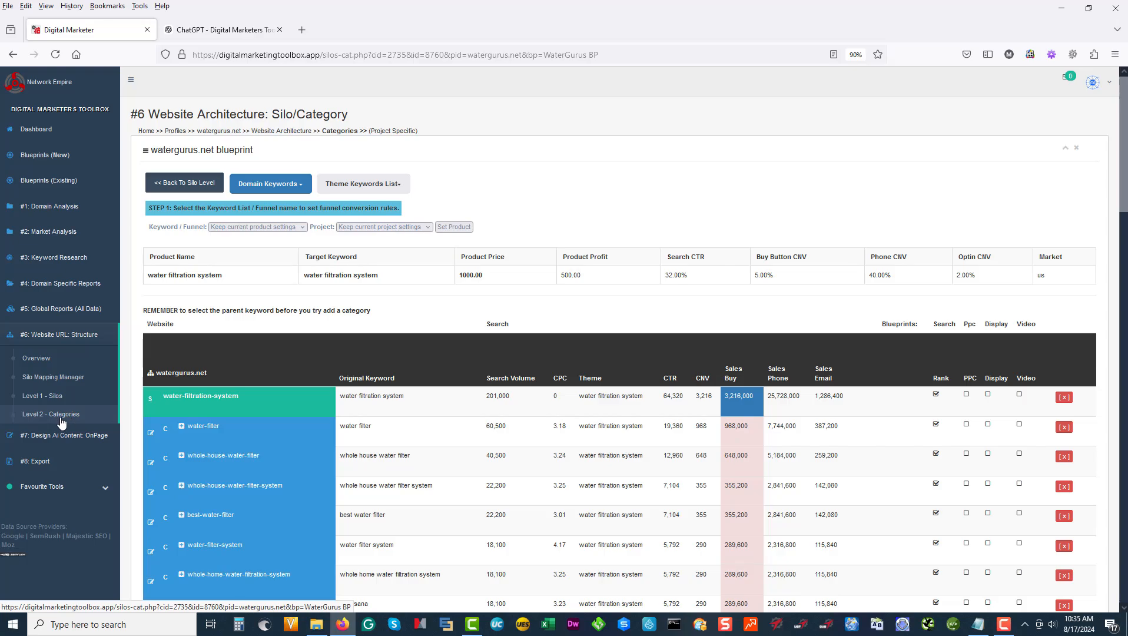
pyautogui.scroll(-4, 360, 332)
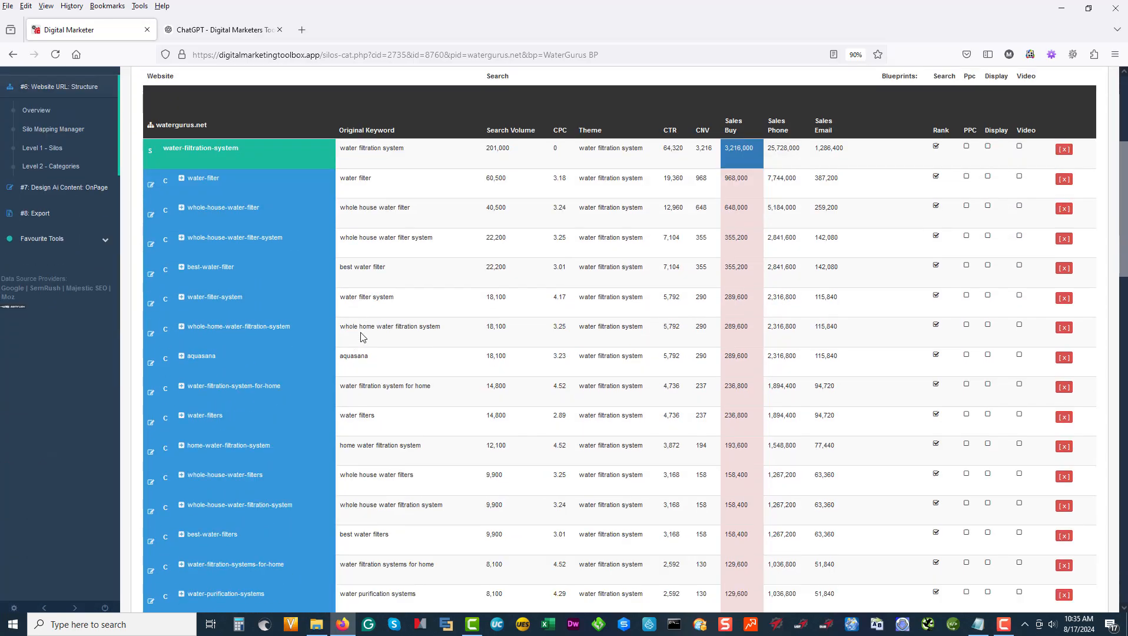
pyautogui.scroll(-15, 361, 337)
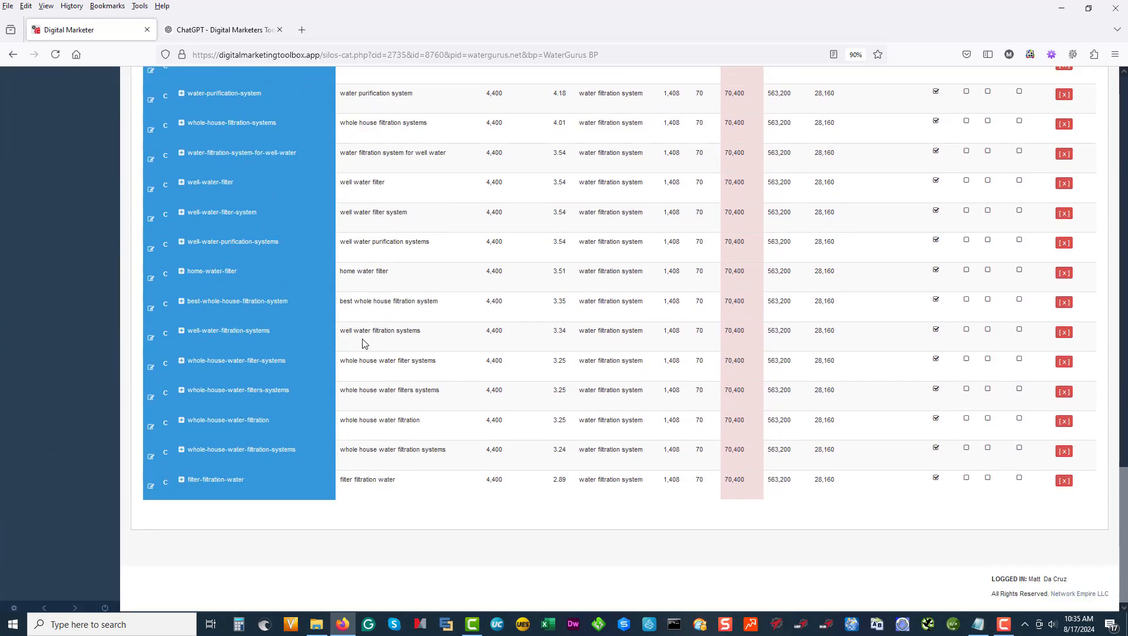
pyautogui.scroll(18, 362, 341)
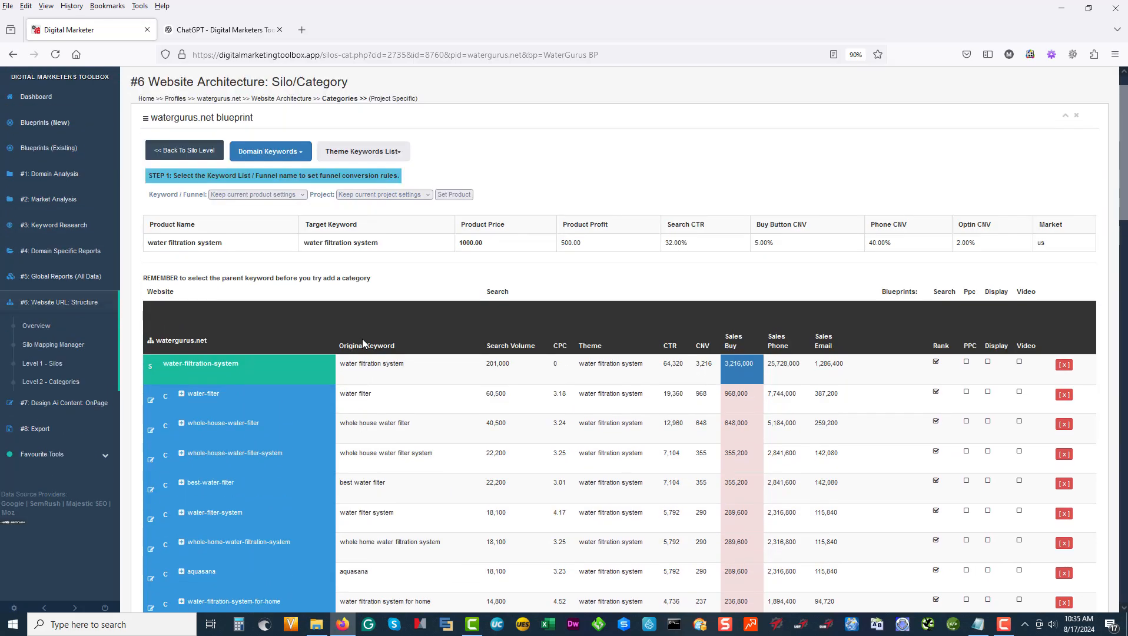
pyautogui.scroll(1, 362, 338)
pyautogui.click(184, 184)
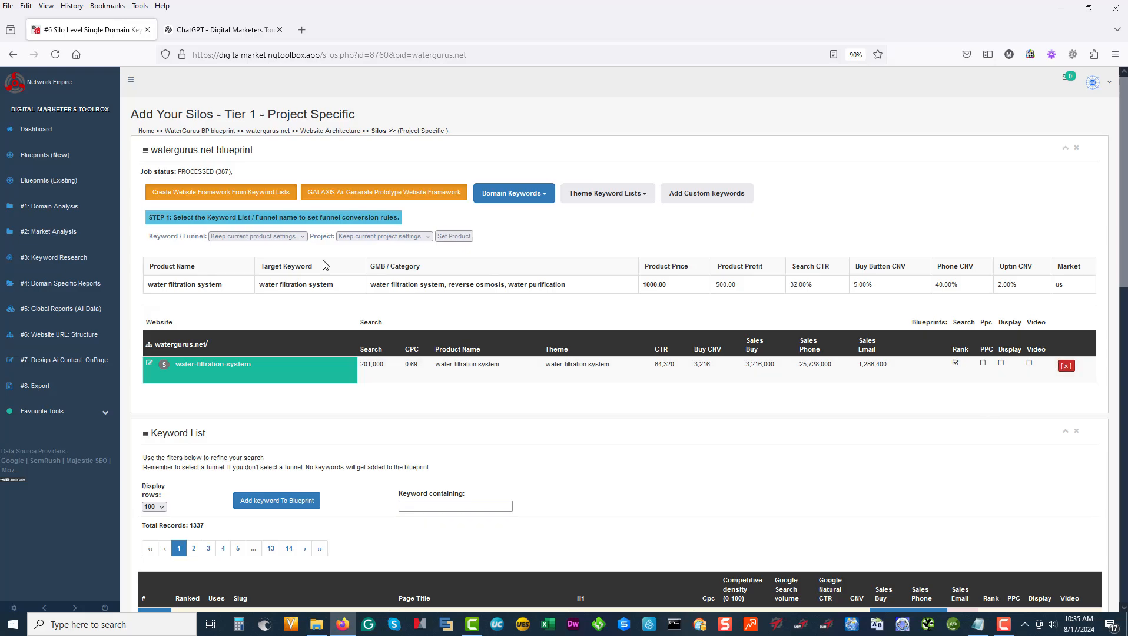
# Clear the remaining water-filtration-system silo and add the whole-house-water-filter-system keyword to the blueprint as a silo.
pyautogui.click(55, 54)
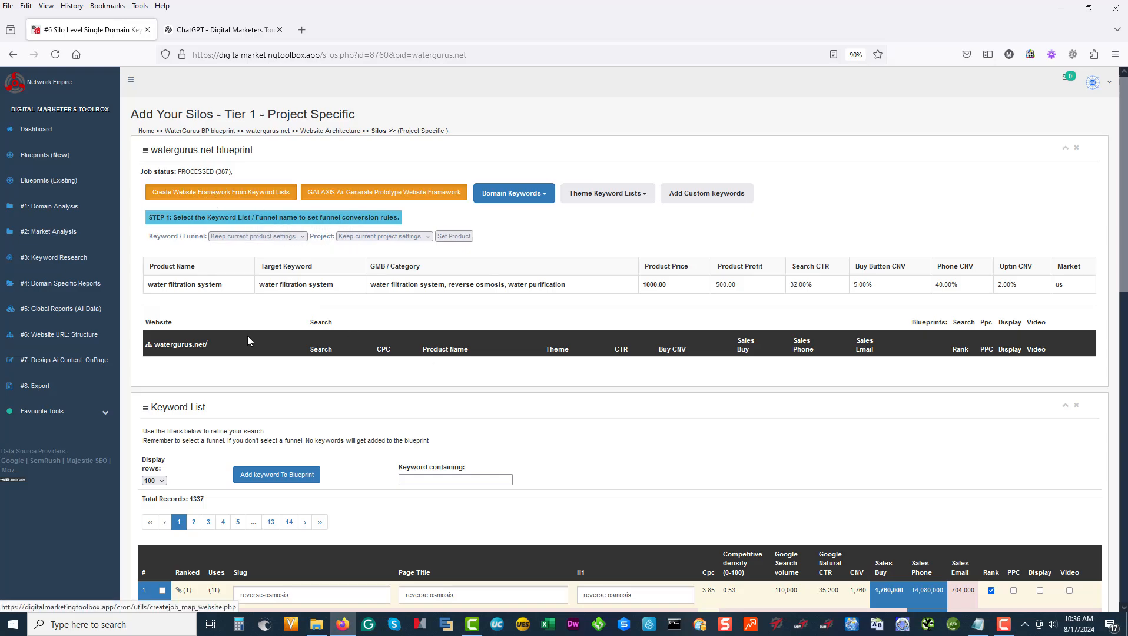
pyautogui.scroll(-4, 642, 385)
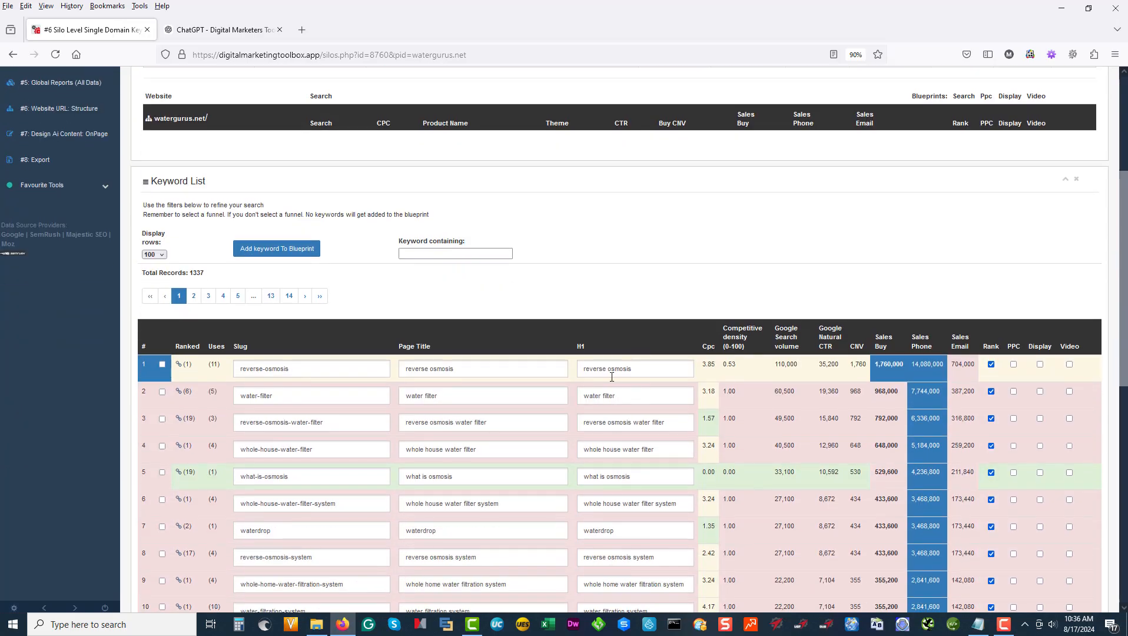
pyautogui.scroll(-6, 673, 433)
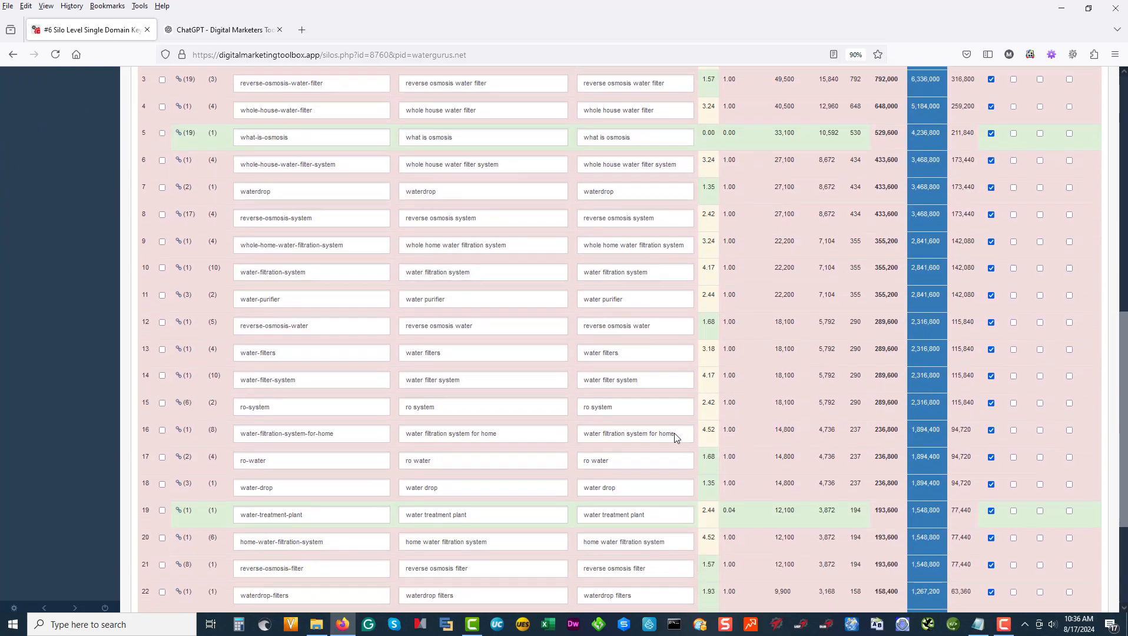
pyautogui.scroll(4, 674, 433)
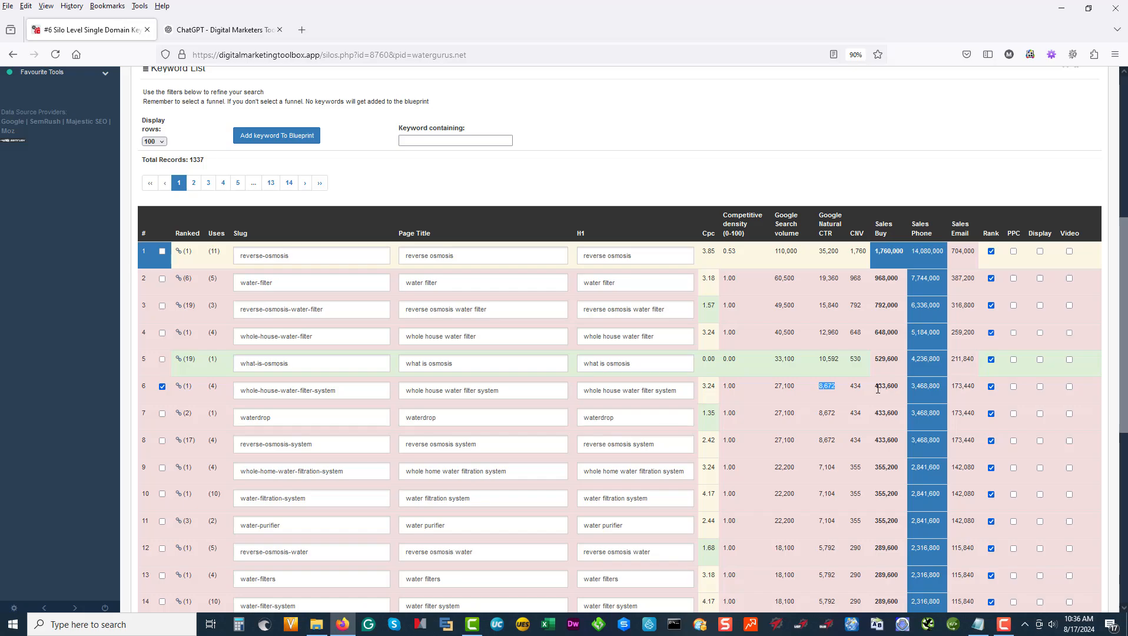
pyautogui.moveTo(878, 386); pyautogui.dragTo(896, 386)
pyautogui.moveTo(912, 386); pyautogui.dragTo(950, 389)
pyautogui.click(270, 138)
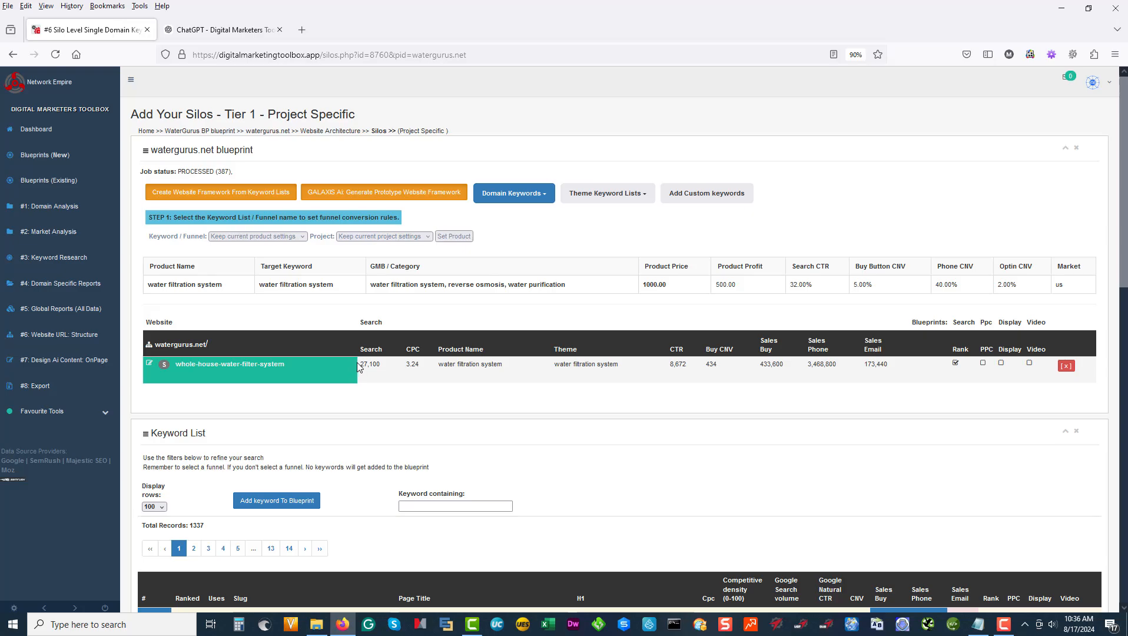
# Generate a prototype website framework with GALAXIS AI from the whole-house-water-filter-system silo, and refresh the page to load the new silos.
pyautogui.moveTo(359, 365); pyautogui.dragTo(381, 366)
pyautogui.click(397, 194)
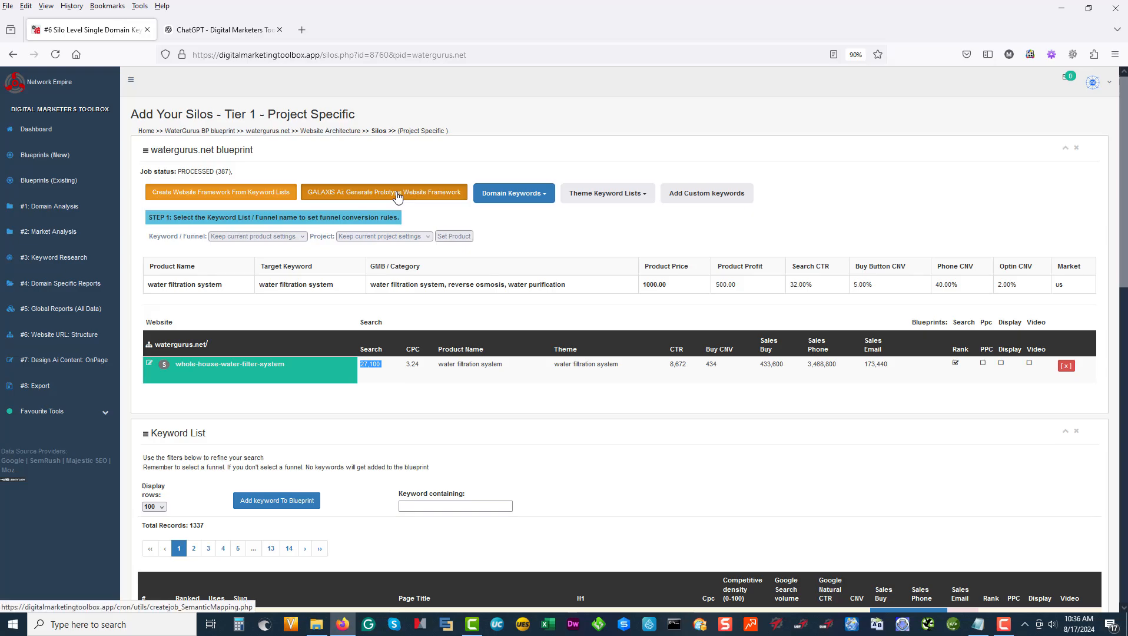
pyautogui.click(662, 374)
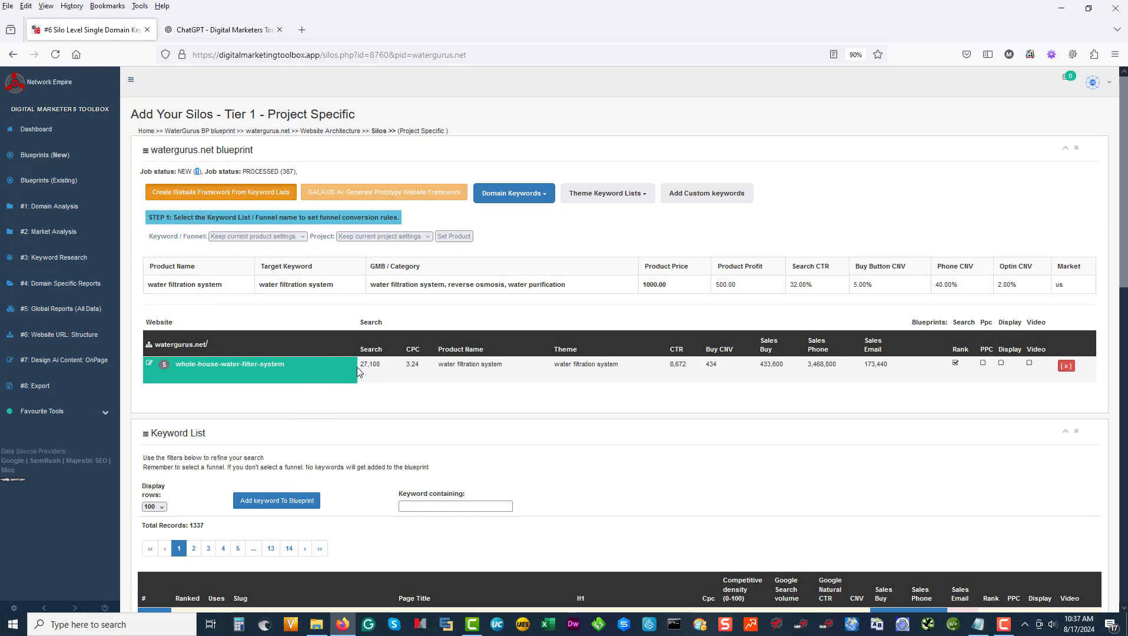
pyautogui.scroll(-8, 428, 375)
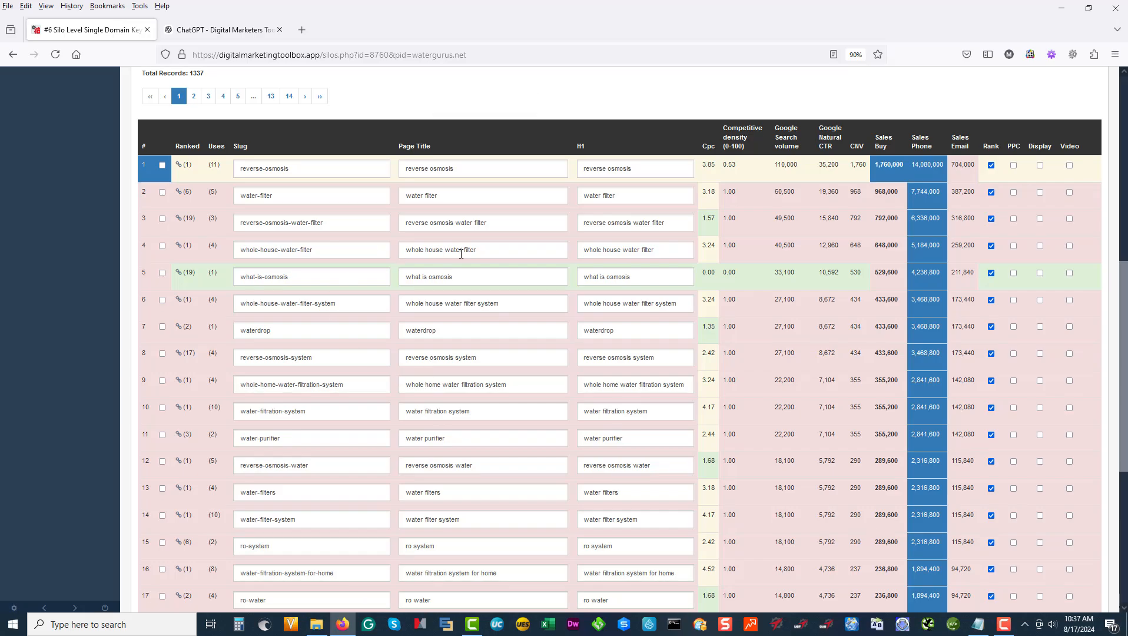
pyautogui.scroll(8, 575, 456)
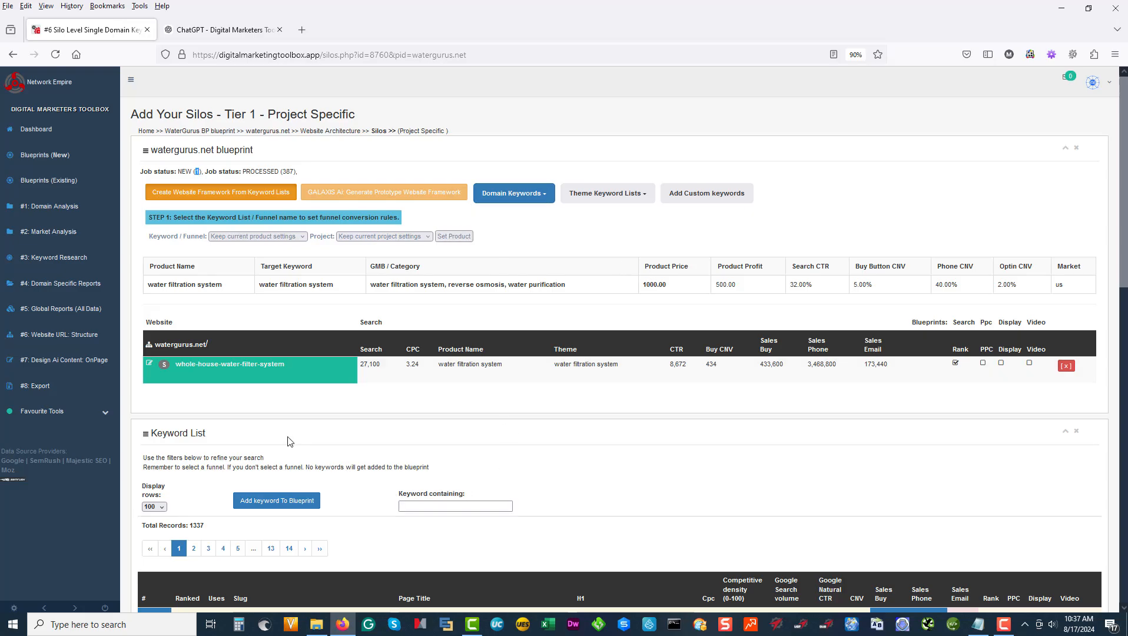
pyautogui.click(55, 54)
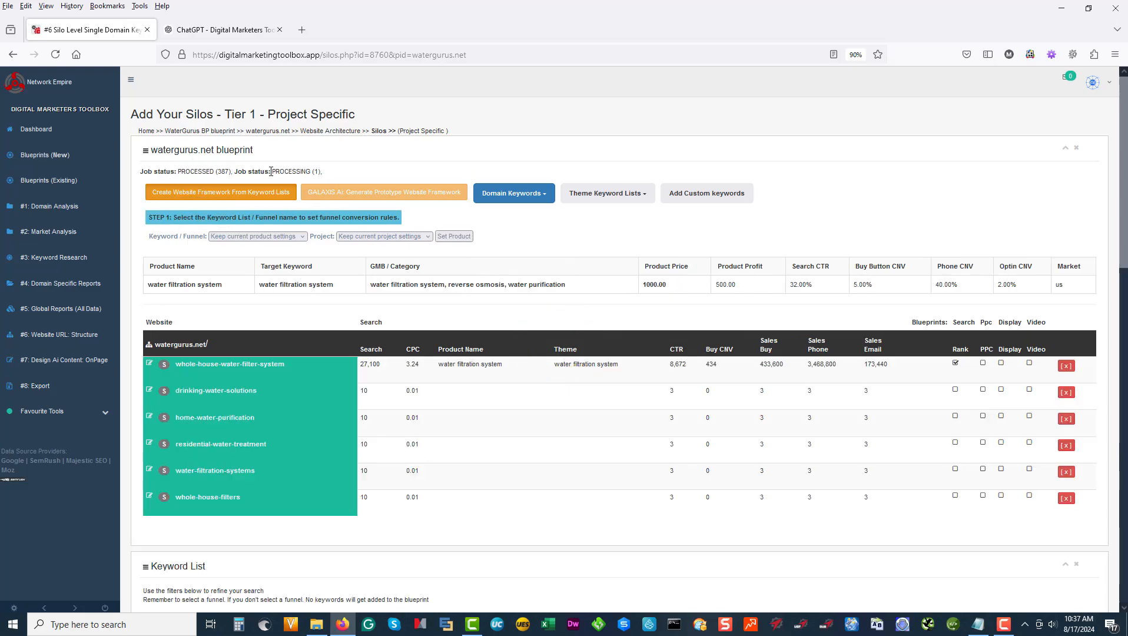
# Examine the generated category pages under every silo at the category level and return to the silo level.
pyautogui.moveTo(271, 171); pyautogui.dragTo(328, 171)
pyautogui.click(61, 335)
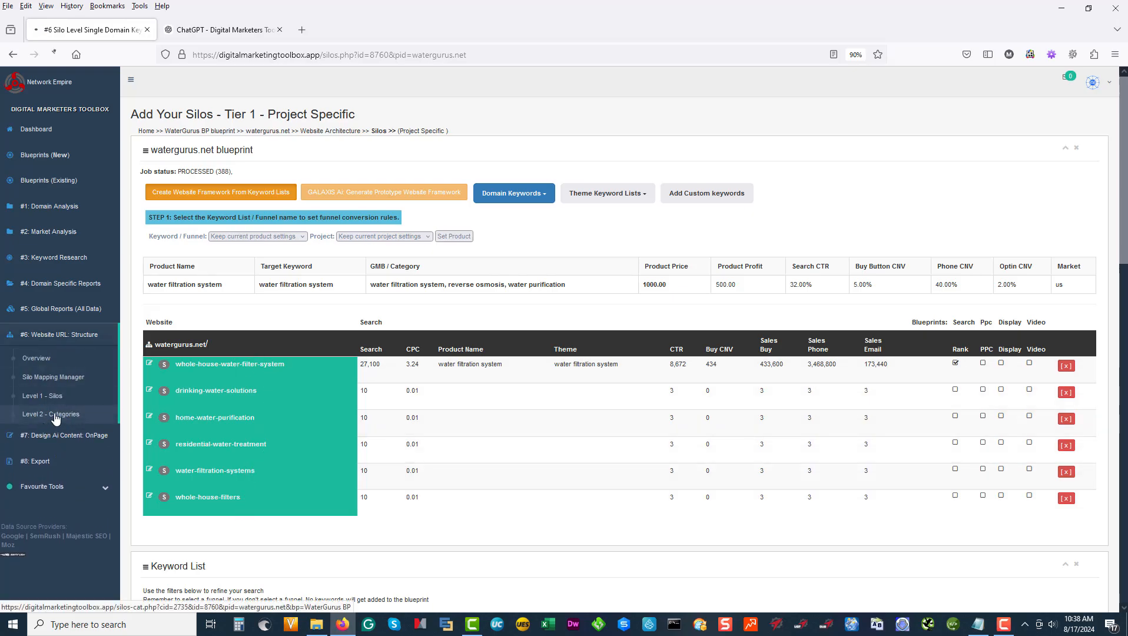
pyautogui.click(57, 415)
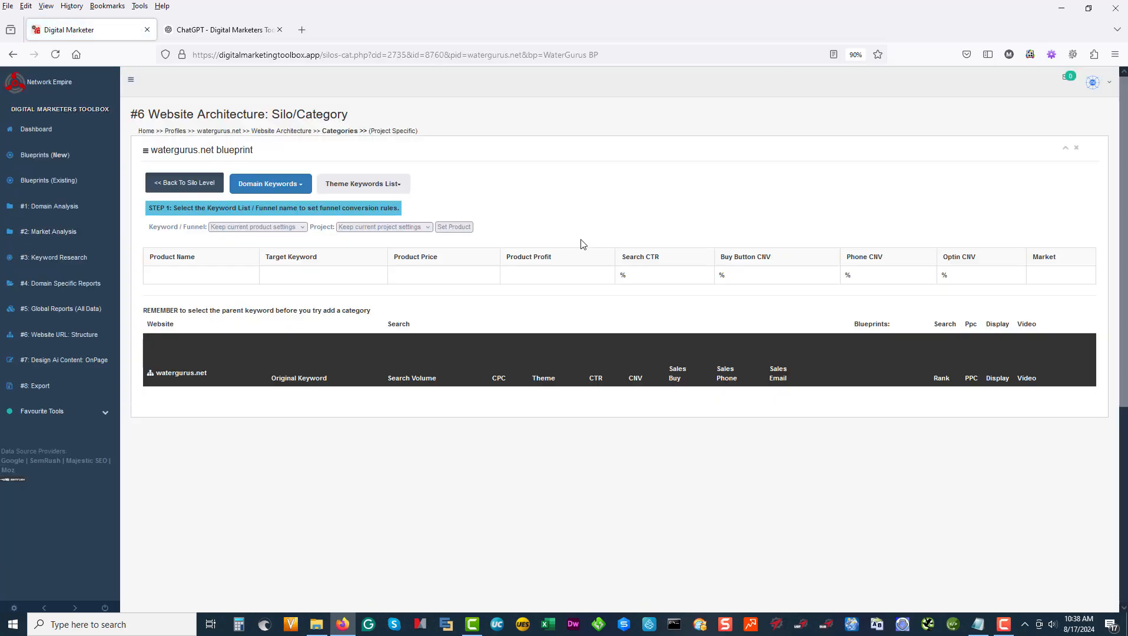
pyautogui.scroll(-3, 628, 220)
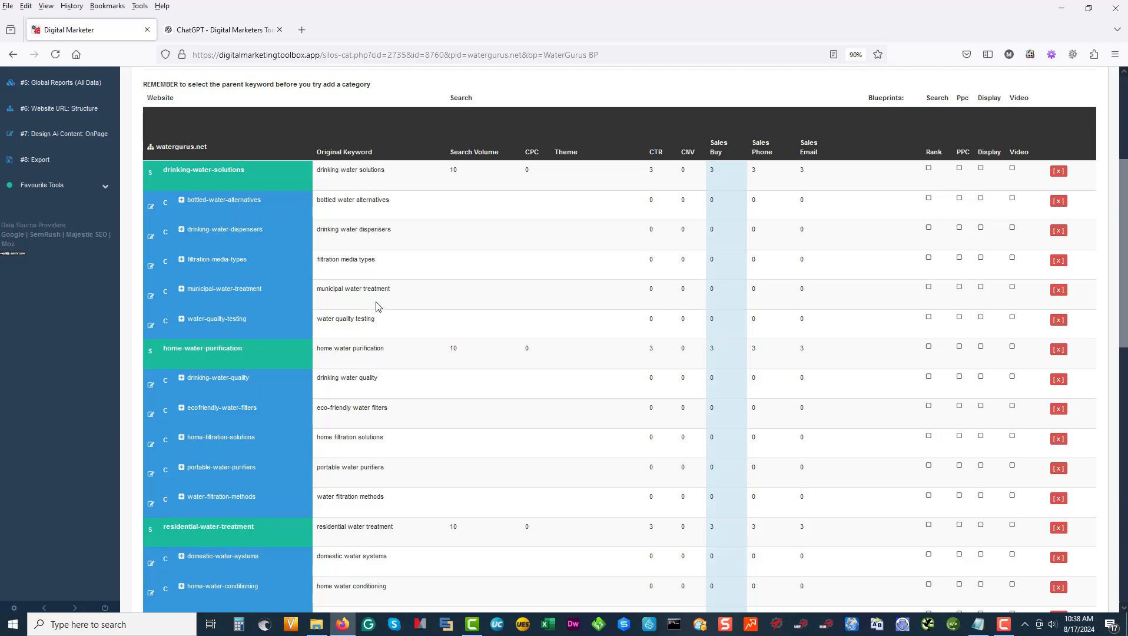
pyautogui.scroll(-4, 376, 320)
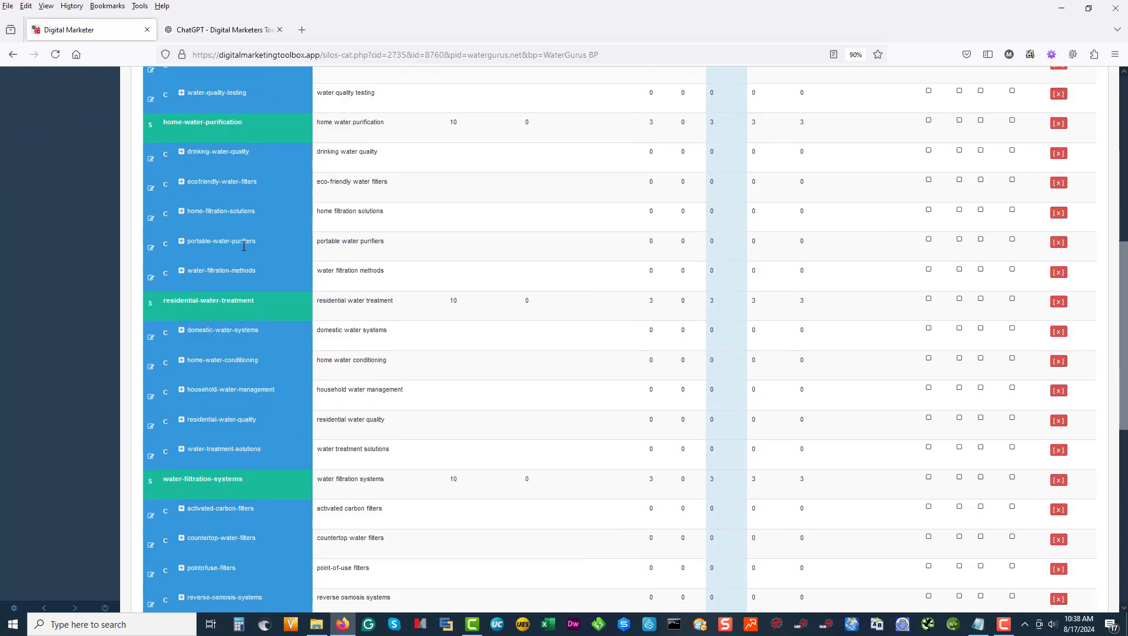
pyautogui.scroll(-2, 285, 234)
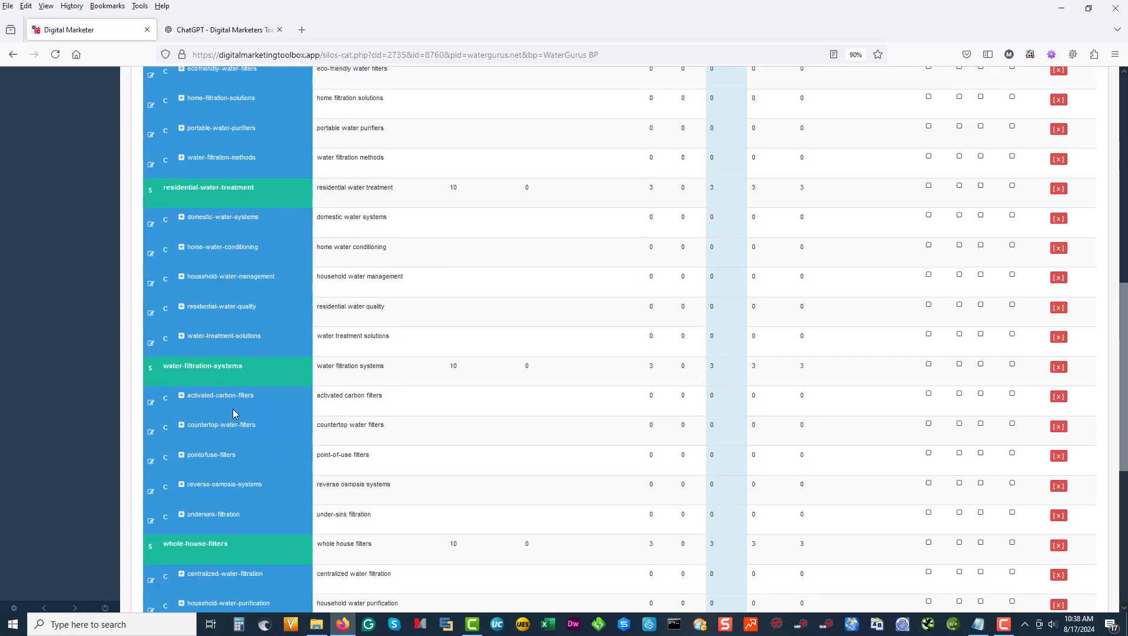
pyautogui.scroll(-4, 233, 413)
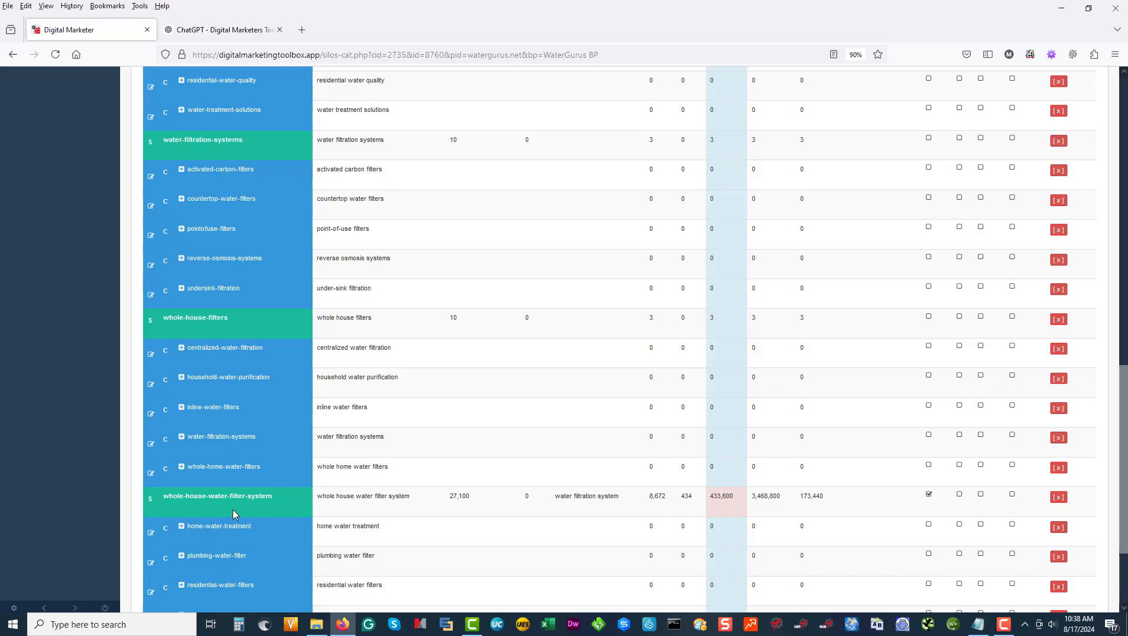
pyautogui.scroll(-3, 232, 510)
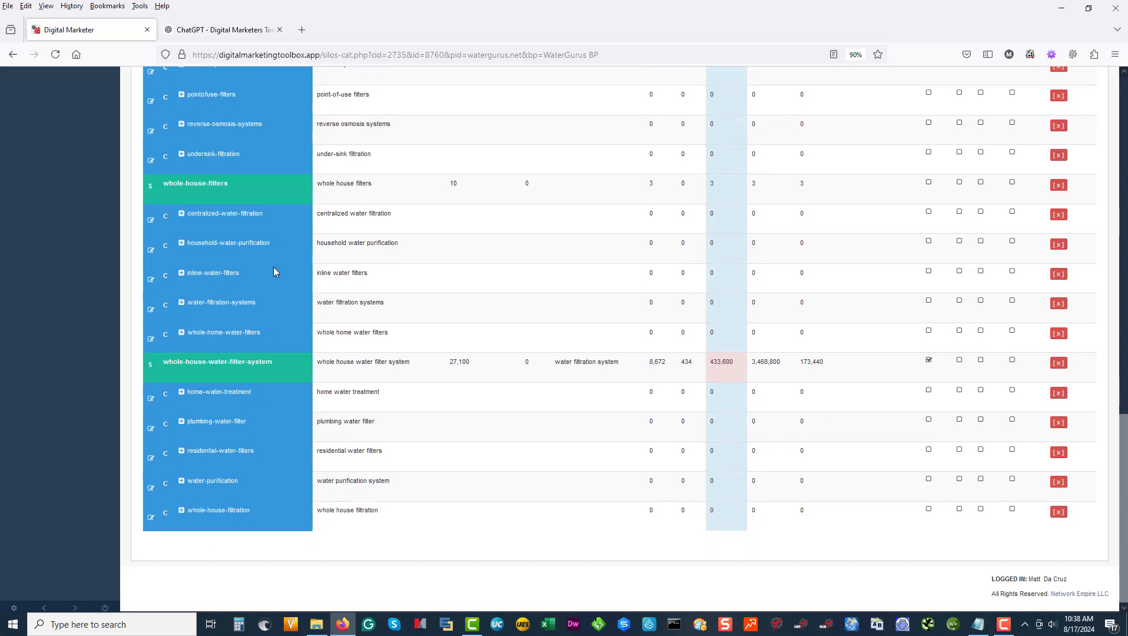
pyautogui.scroll(4, 273, 236)
pyautogui.scroll(12, 272, 235)
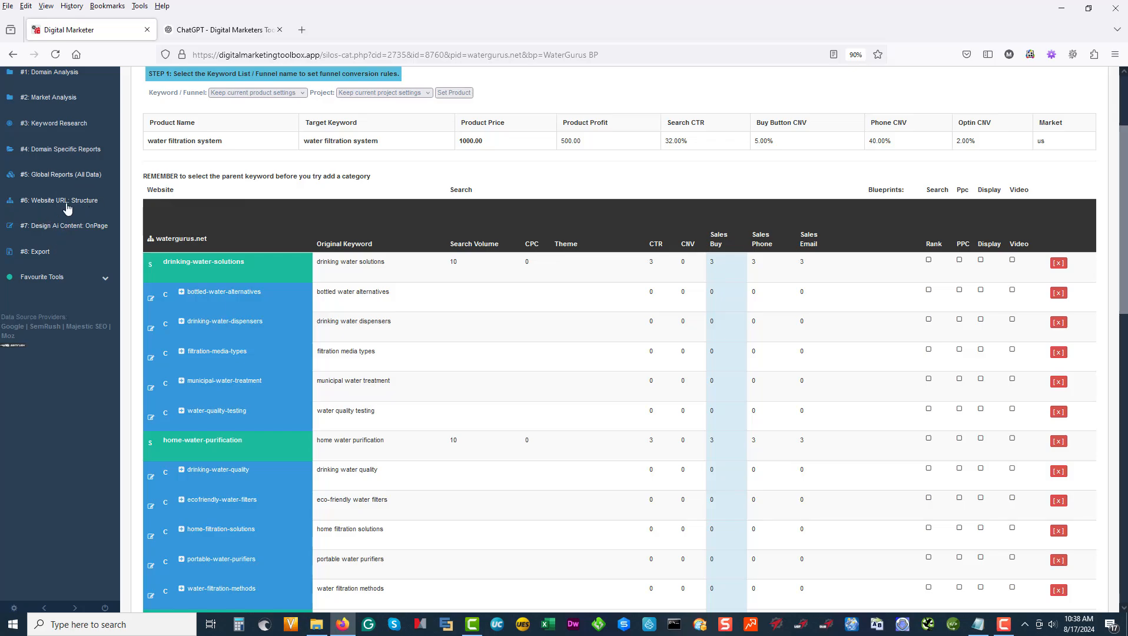
pyautogui.scroll(3, 228, 194)
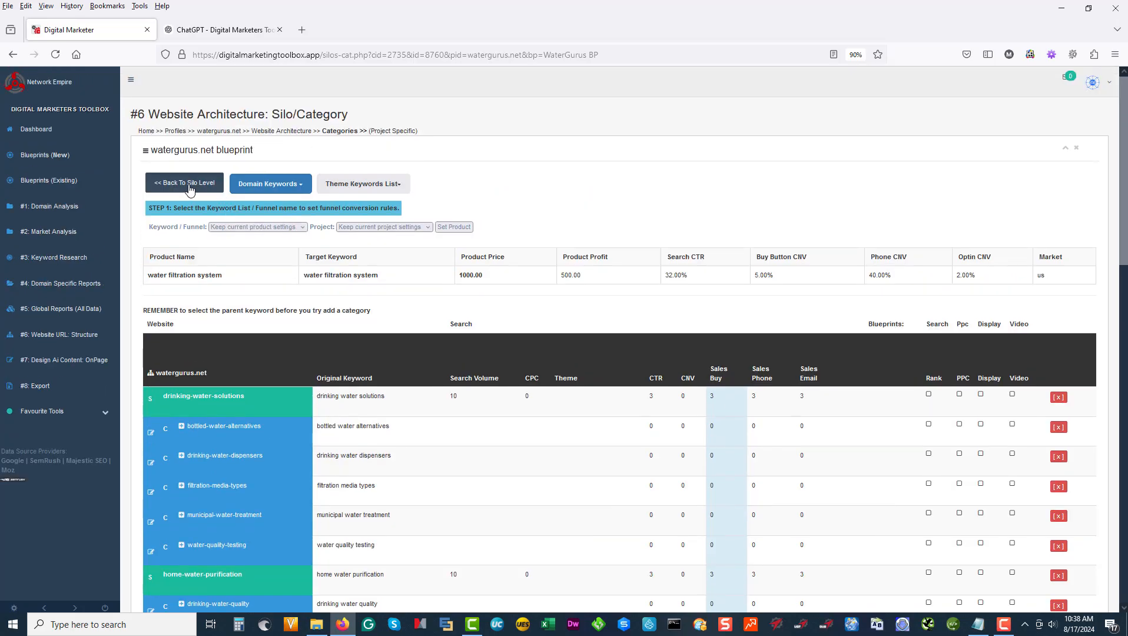
pyautogui.click(173, 184)
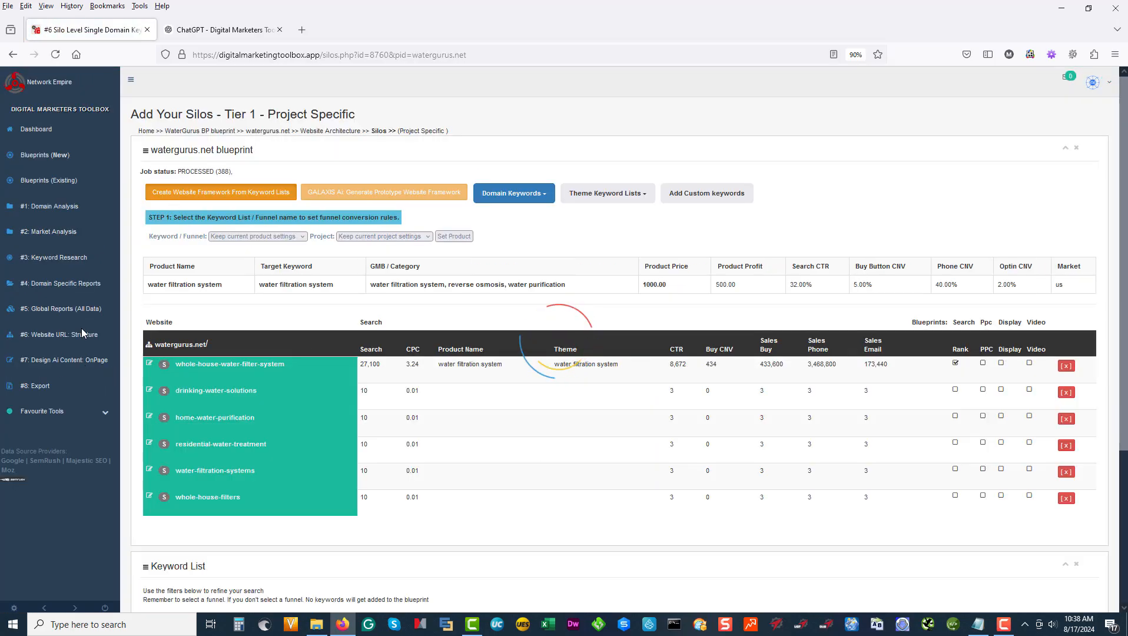
# Look over the silo page's keyword list and the available keyword funnel options.
pyautogui.click(81, 336)
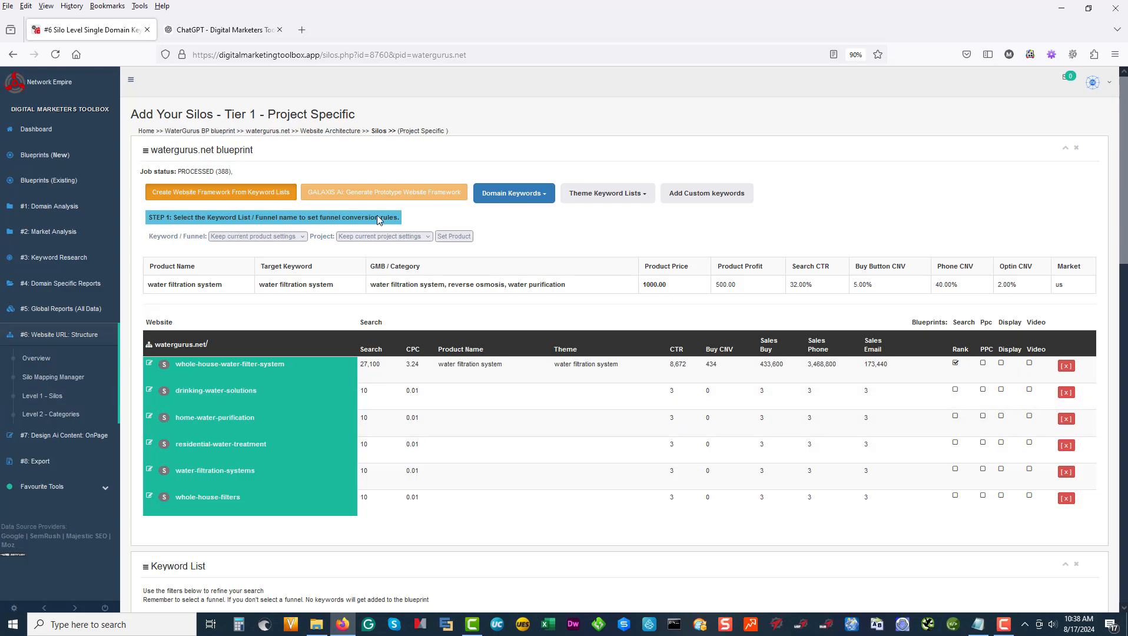
pyautogui.scroll(-5, 426, 353)
pyautogui.scroll(4, 448, 470)
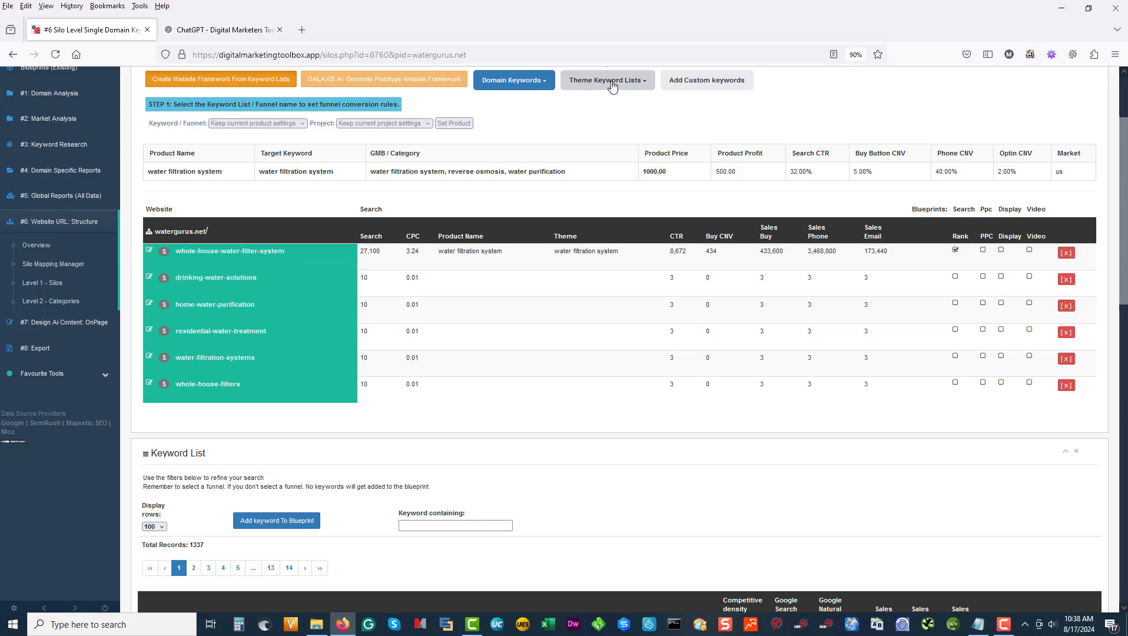
pyautogui.scroll(2, 480, 312)
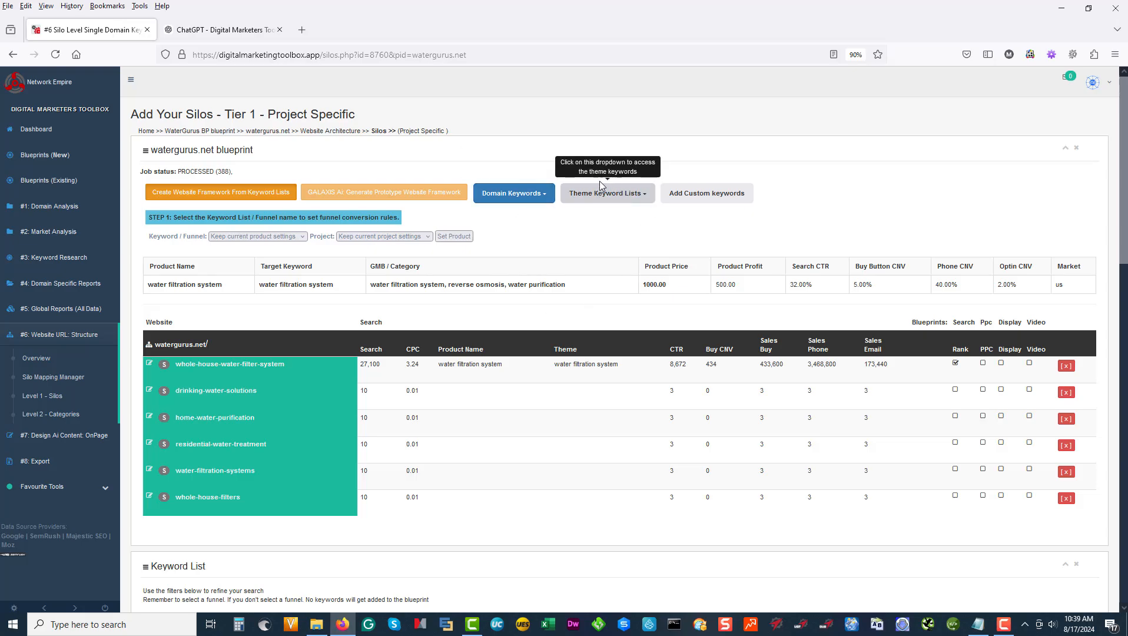
pyautogui.click(273, 237)
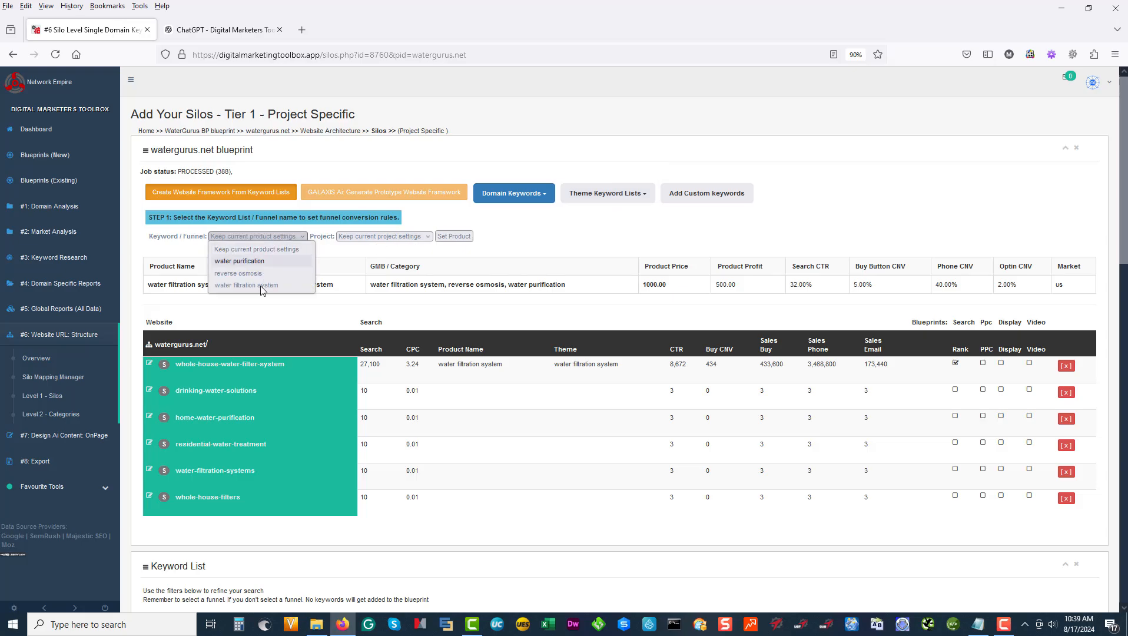
pyautogui.click(590, 237)
pyautogui.scroll(-2, 568, 320)
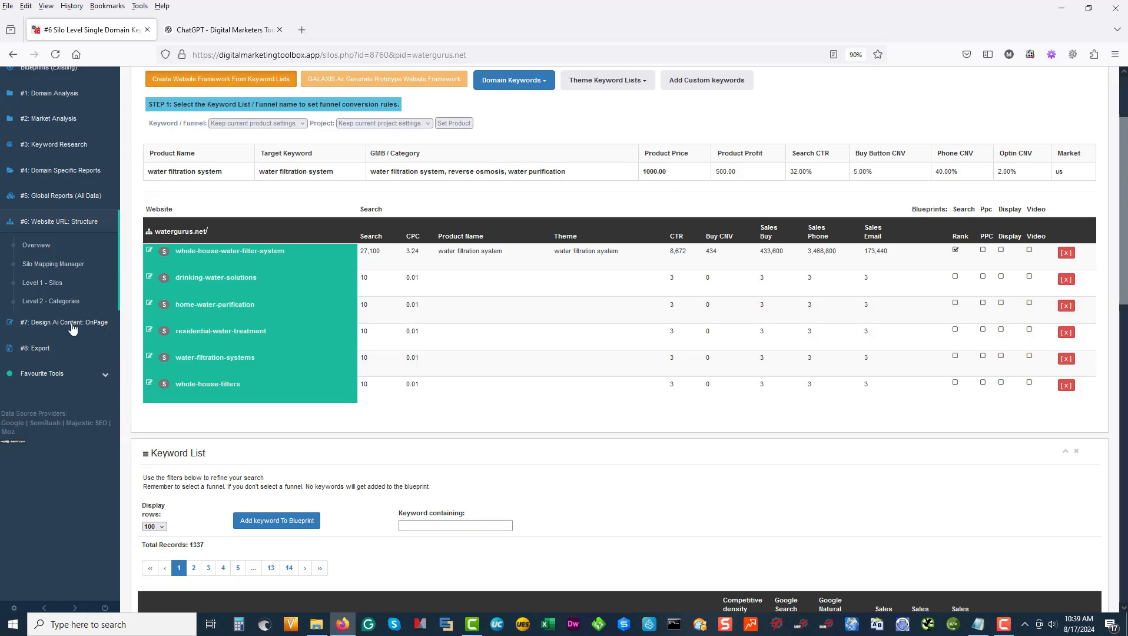
pyautogui.scroll(3, 56, 301)
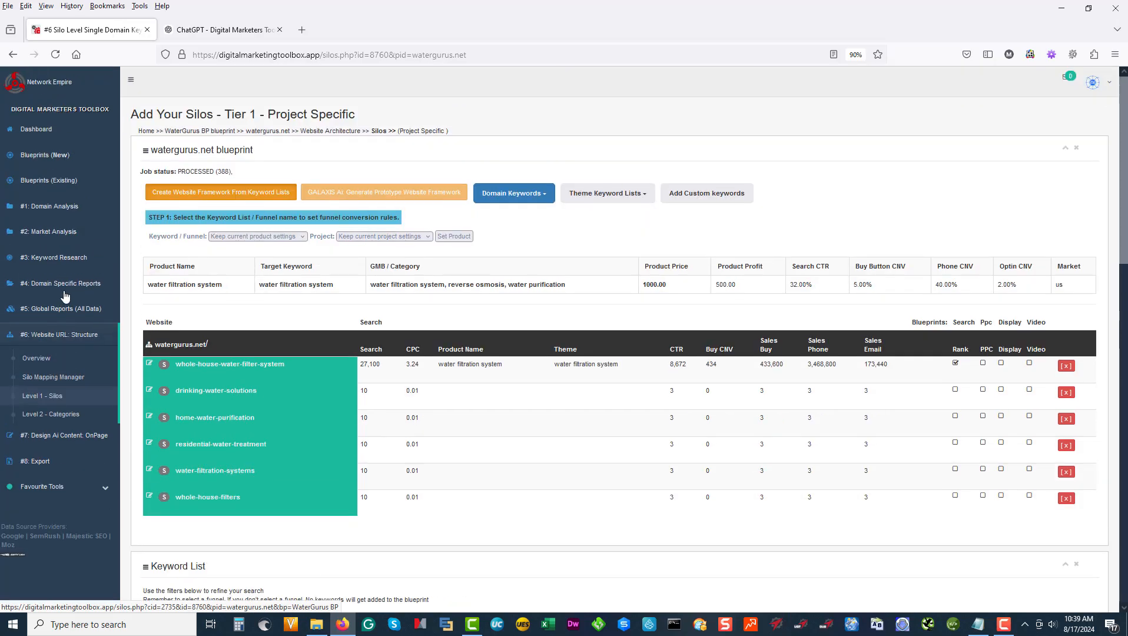
# Open the Semantic AI Content Generator and examine the sitemap of silos, categories and posts through drinking-water-solutions.
pyautogui.click(46, 436)
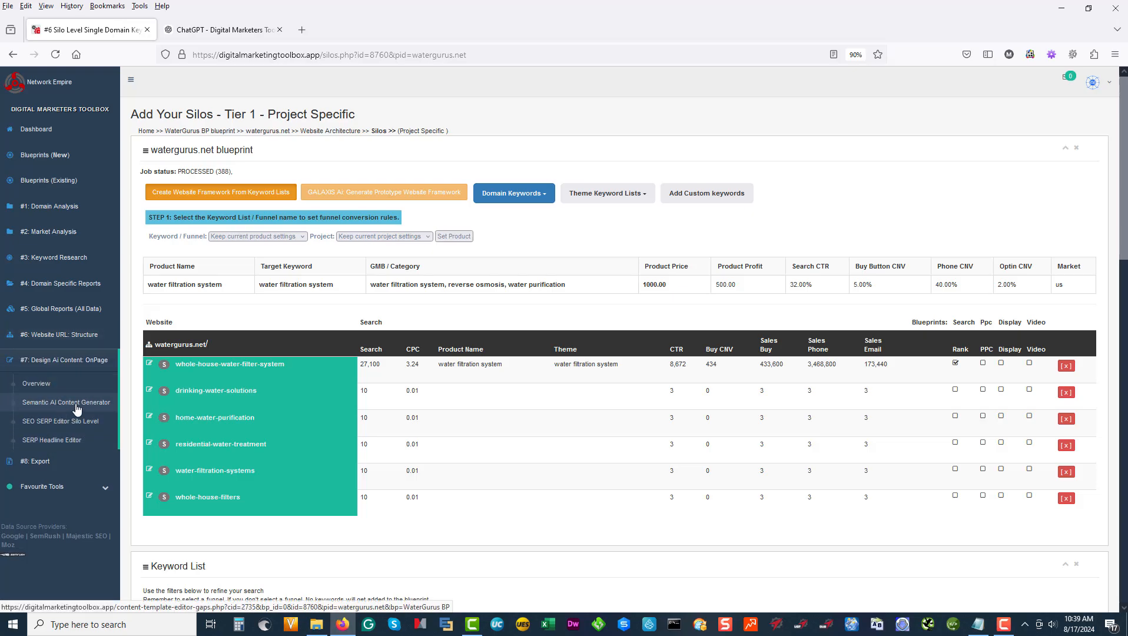
pyautogui.click(65, 404)
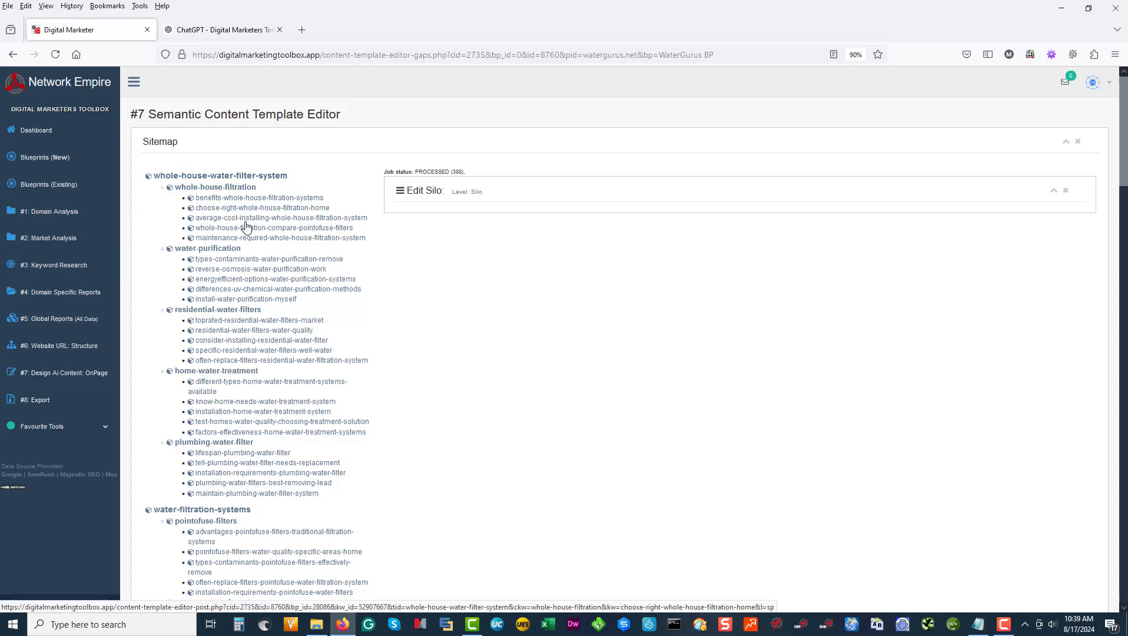
pyautogui.scroll(-3, 255, 268)
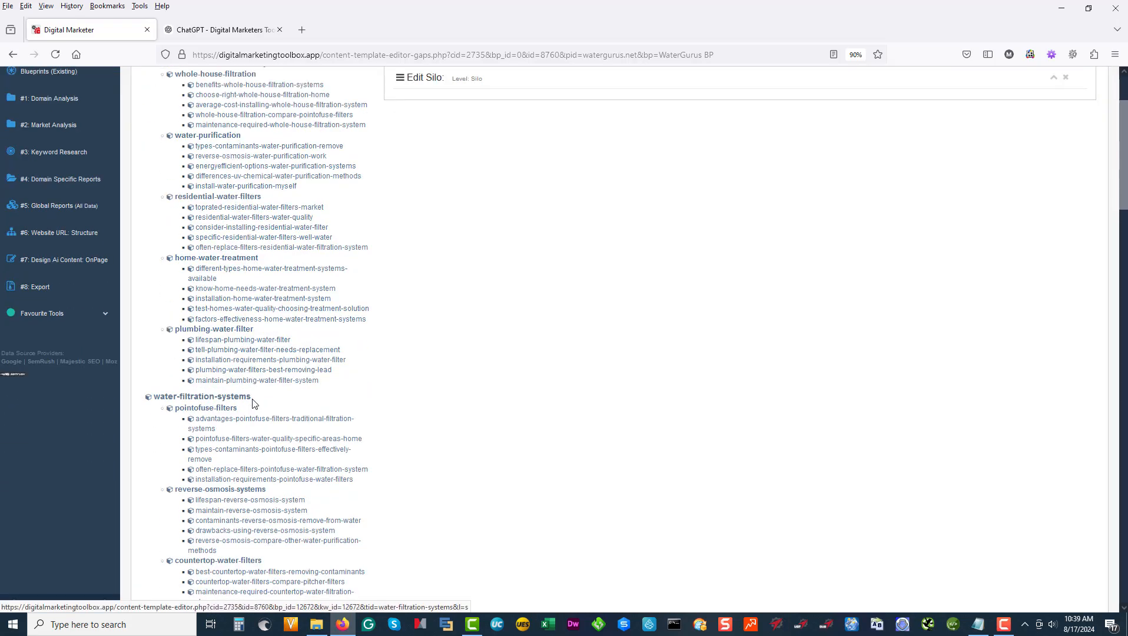
pyautogui.scroll(-9, 253, 402)
pyautogui.scroll(-20, 253, 403)
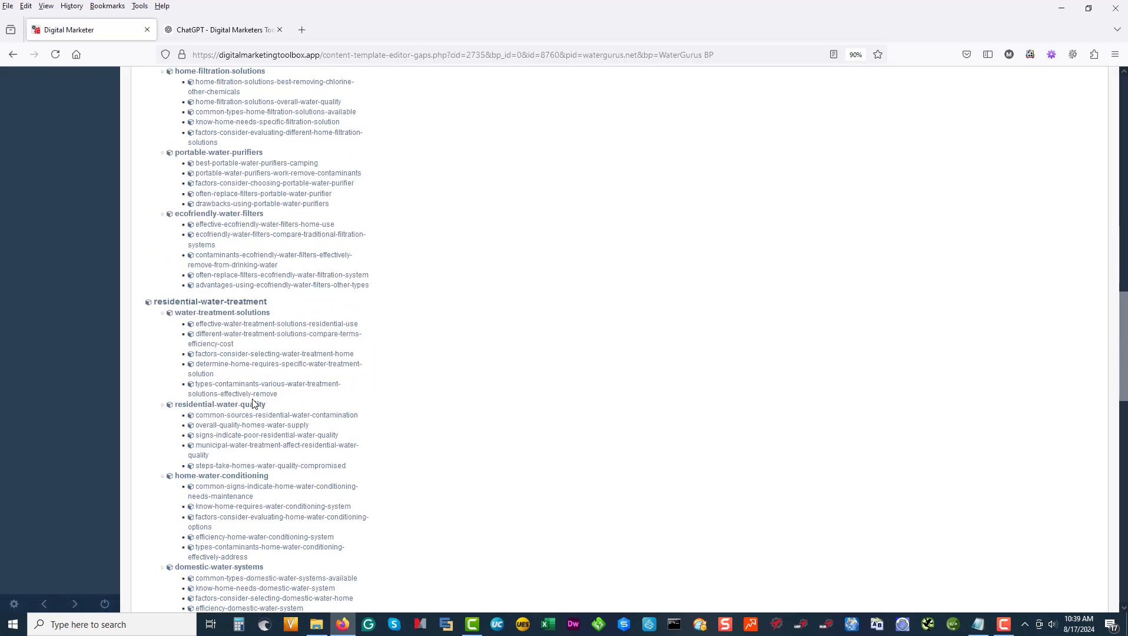
pyautogui.scroll(-13, 254, 404)
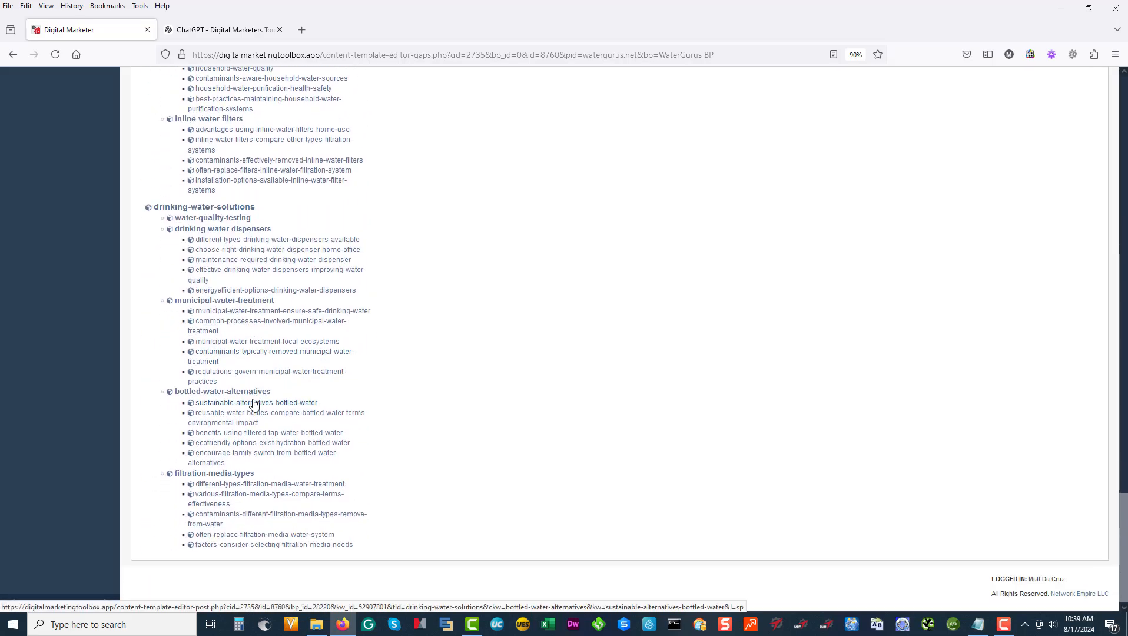
pyautogui.scroll(20, 360, 403)
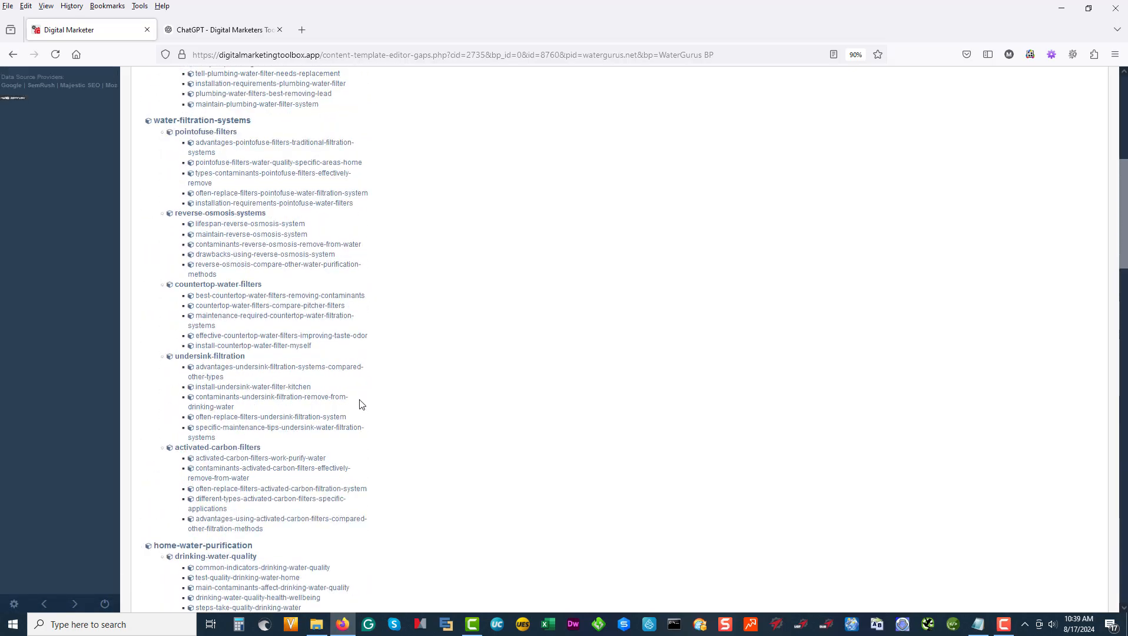
pyautogui.scroll(10, 360, 404)
# Open the whole-house-water-filter-system silo article and run GALAXIS AI's Bulk SEO Optimize Slugs.
pyautogui.click(222, 183)
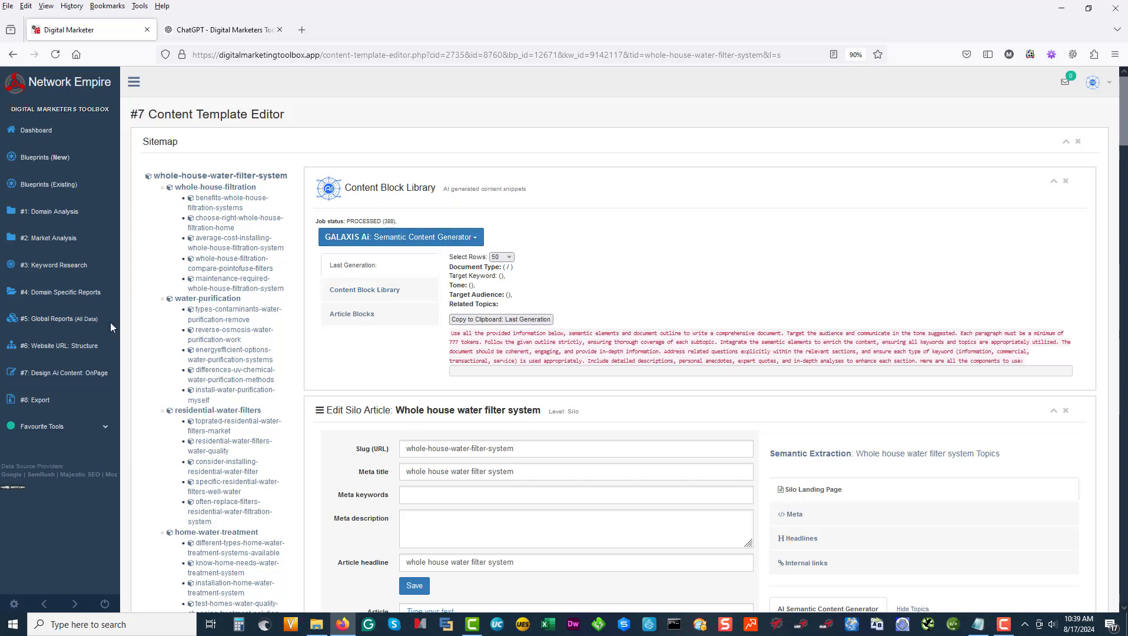
pyautogui.click(76, 349)
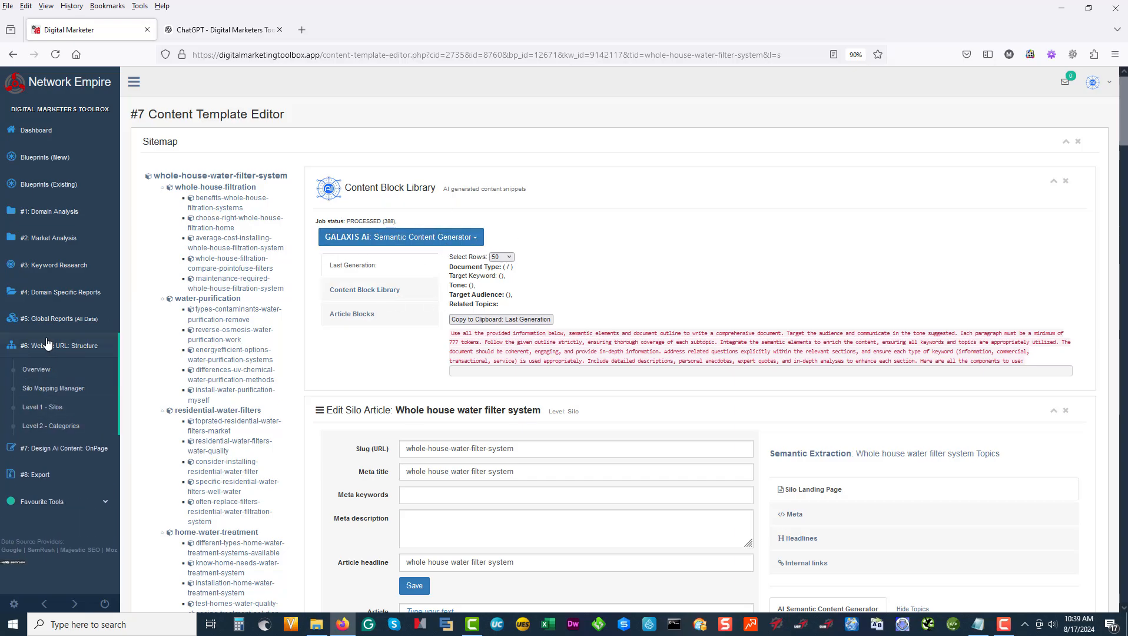
pyautogui.click(43, 450)
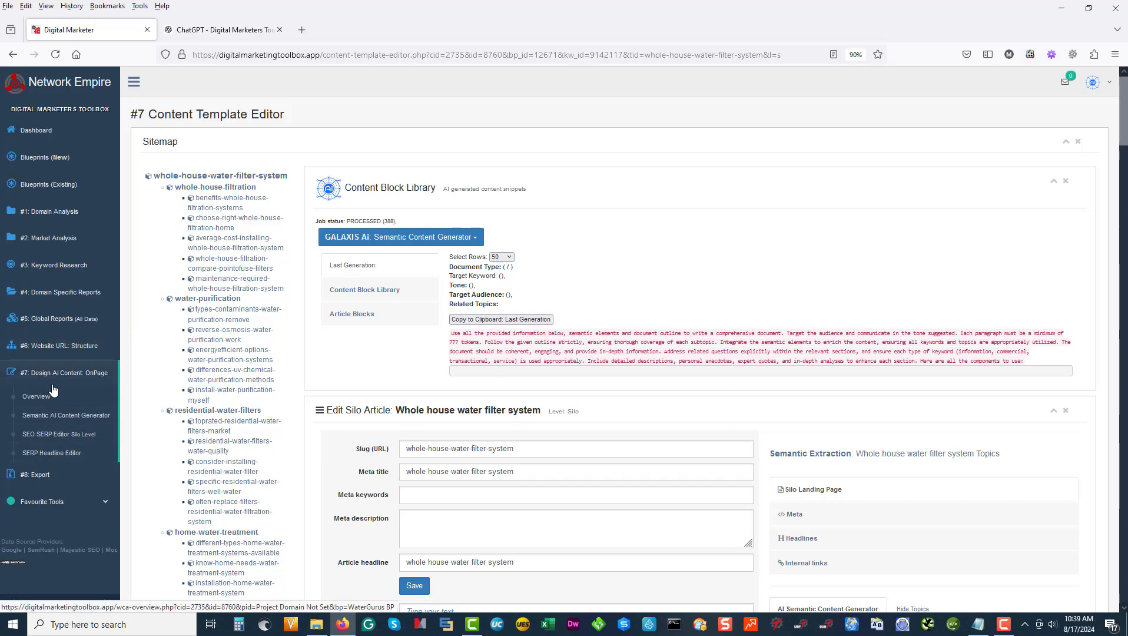
pyautogui.click(83, 347)
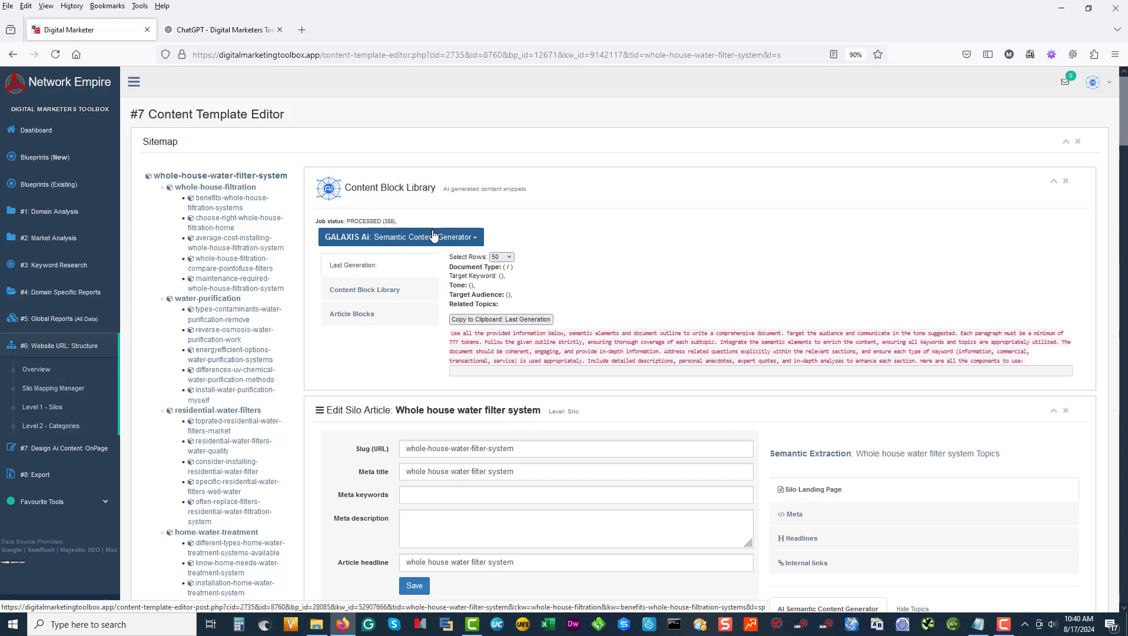
pyautogui.click(476, 243)
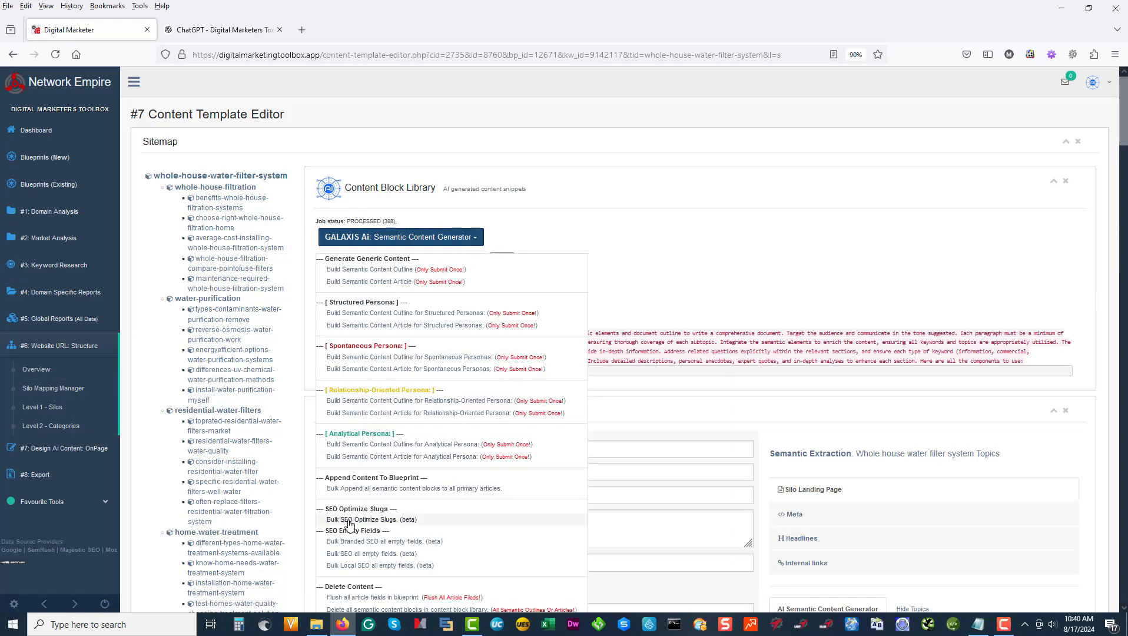
pyautogui.scroll(-1, 380, 512)
pyautogui.scroll(-1, 380, 513)
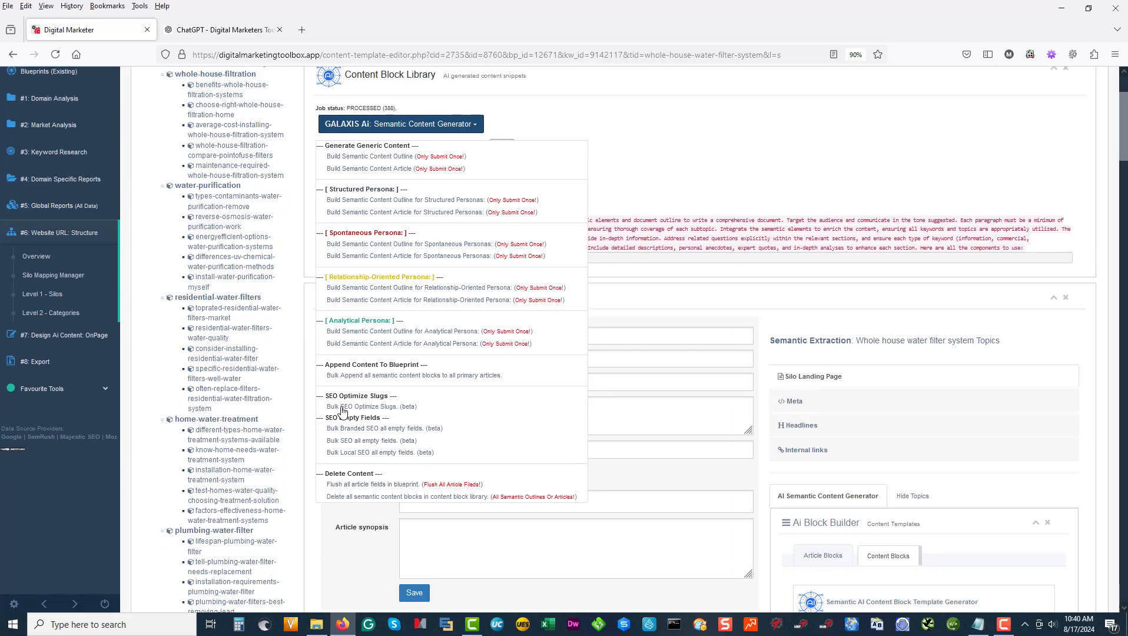
pyautogui.click(376, 407)
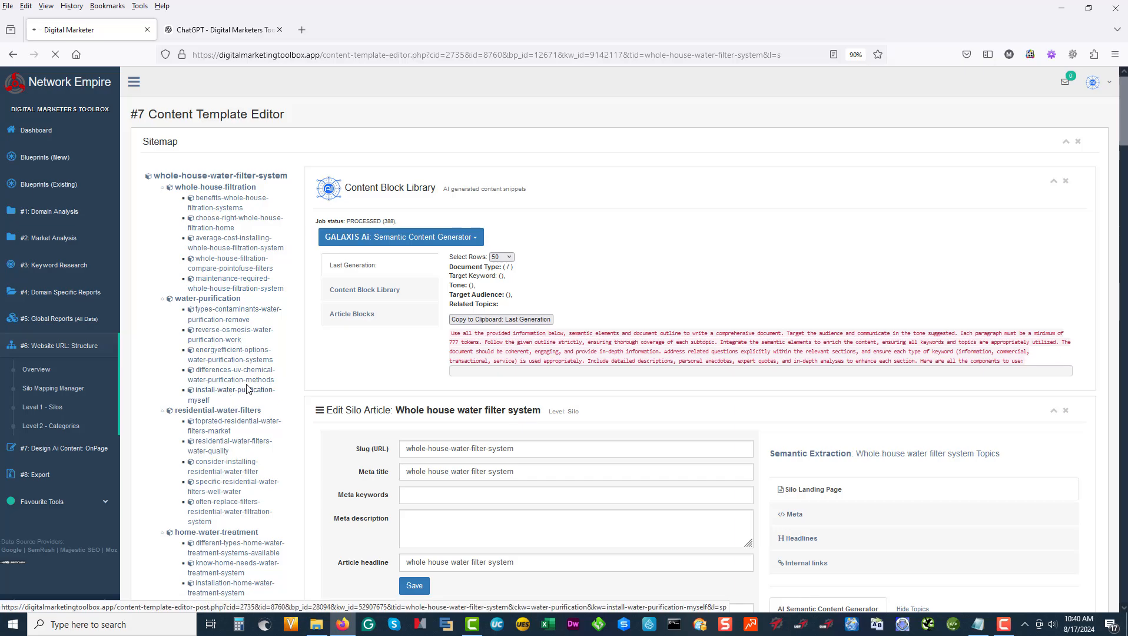
pyautogui.scroll(-2, 247, 390)
pyautogui.scroll(-2, 214, 214)
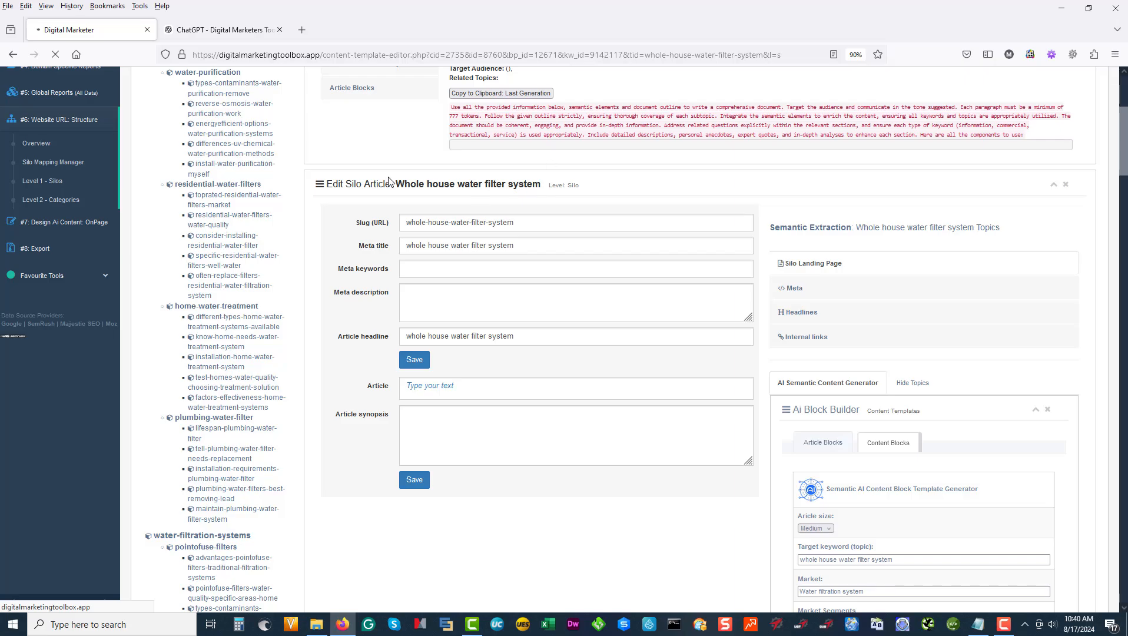
pyautogui.scroll(4, 389, 182)
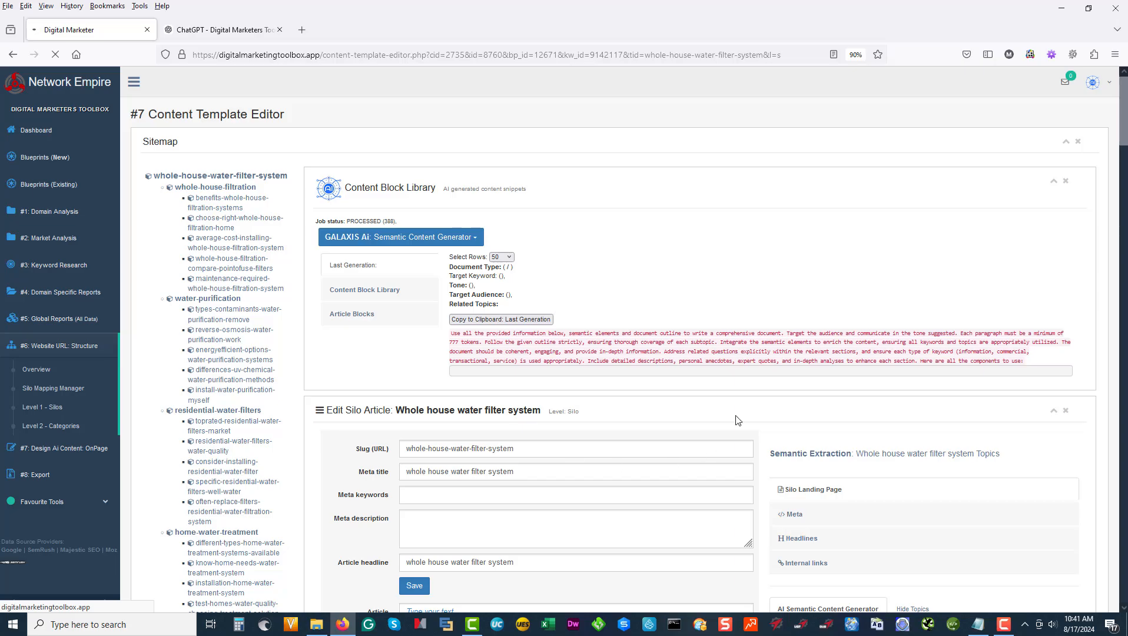
pyautogui.click(474, 238)
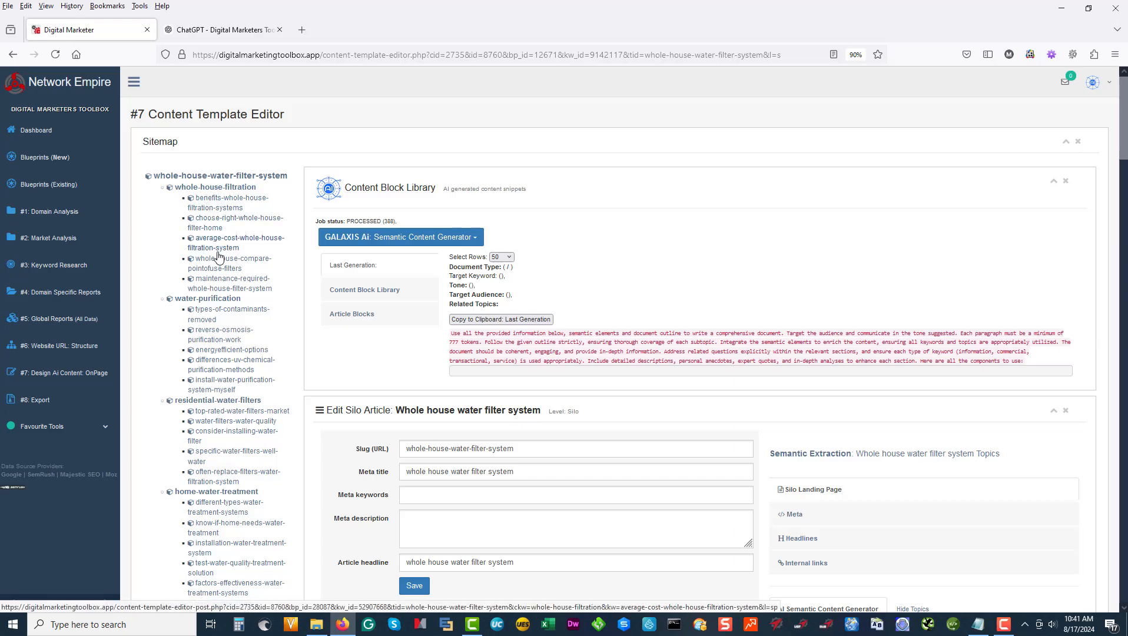
# Review the optimized slugs in the sitemap and open the different-types-water-treatment-systems post under home-water-treatment.
pyautogui.scroll(-2, 229, 309)
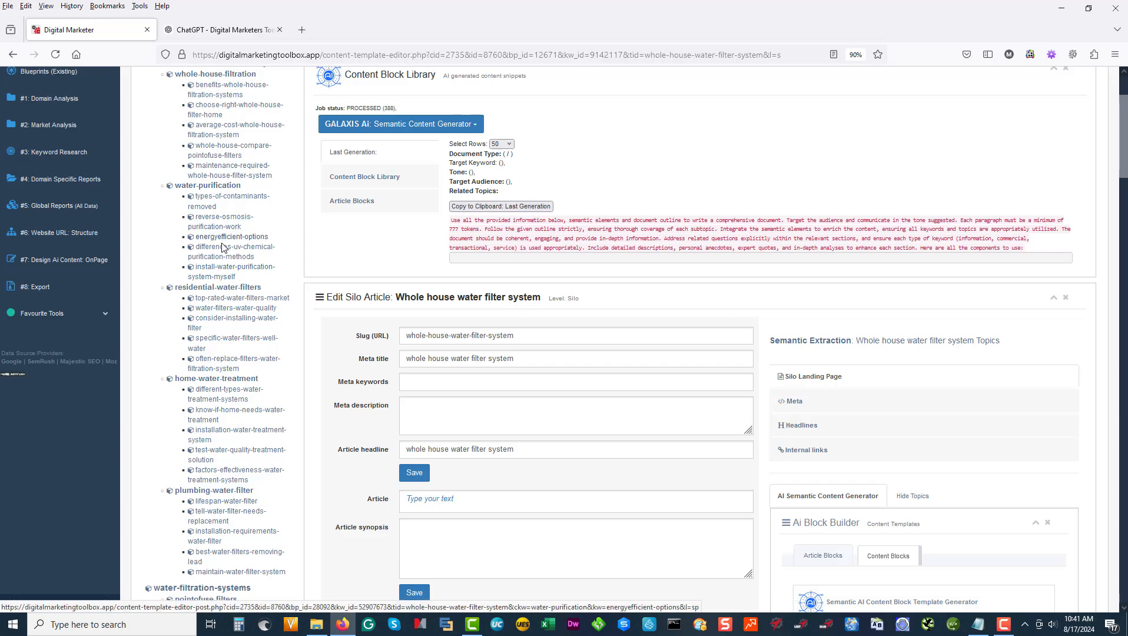
pyautogui.scroll(-2, 211, 318)
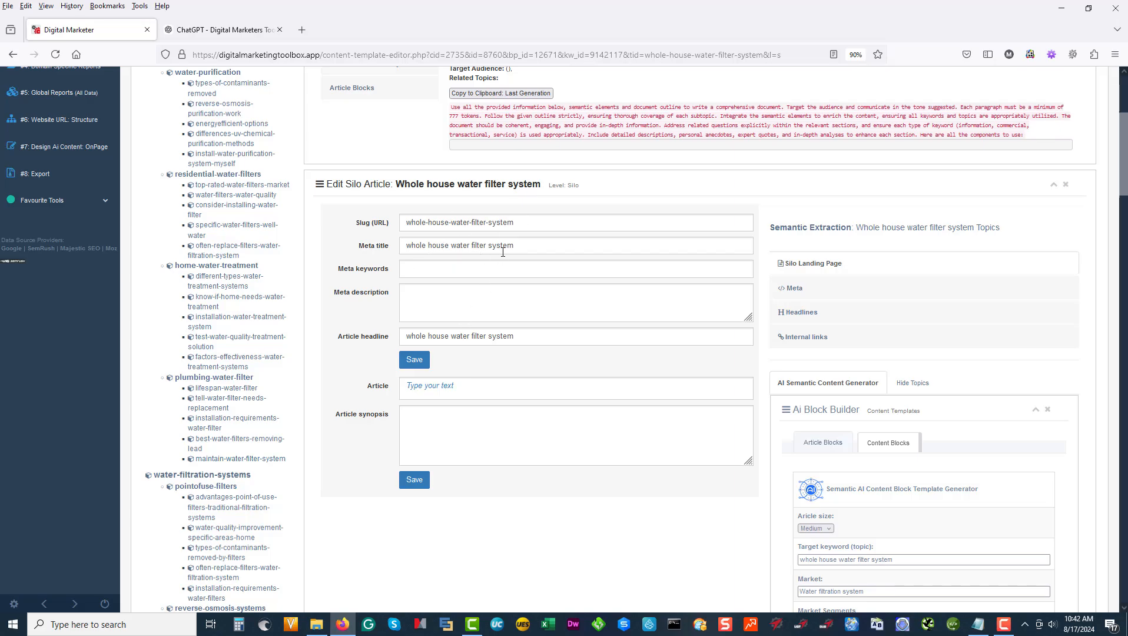
pyautogui.click(224, 281)
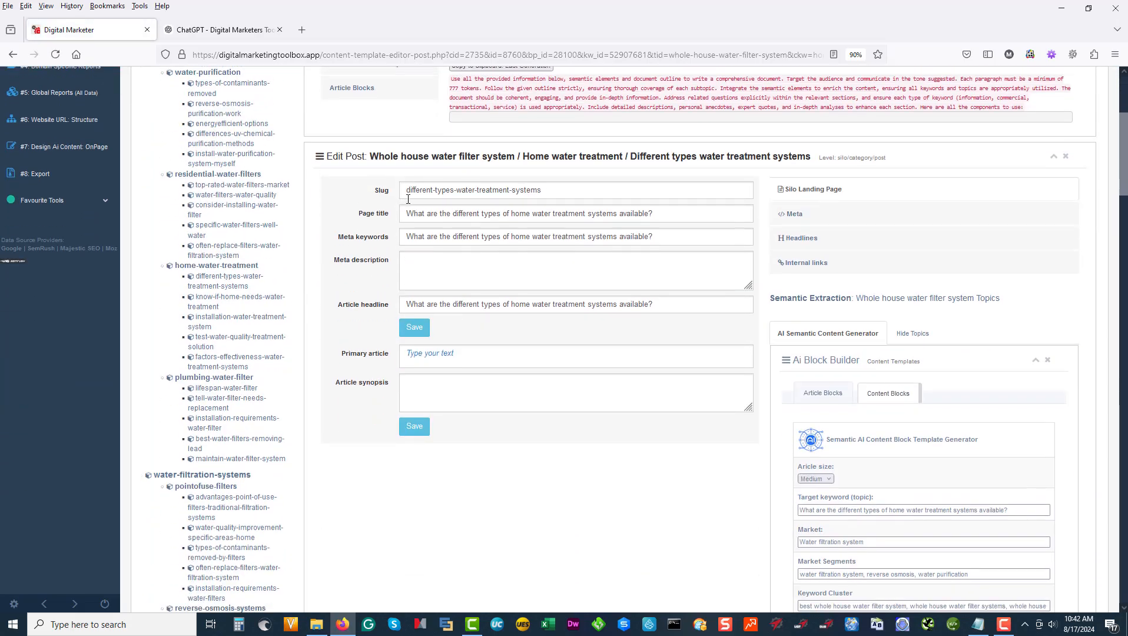
# Compare the different-types-water-treatment-systems post's slug with its page title and article headline.
pyautogui.moveTo(404, 213); pyautogui.dragTo(661, 215)
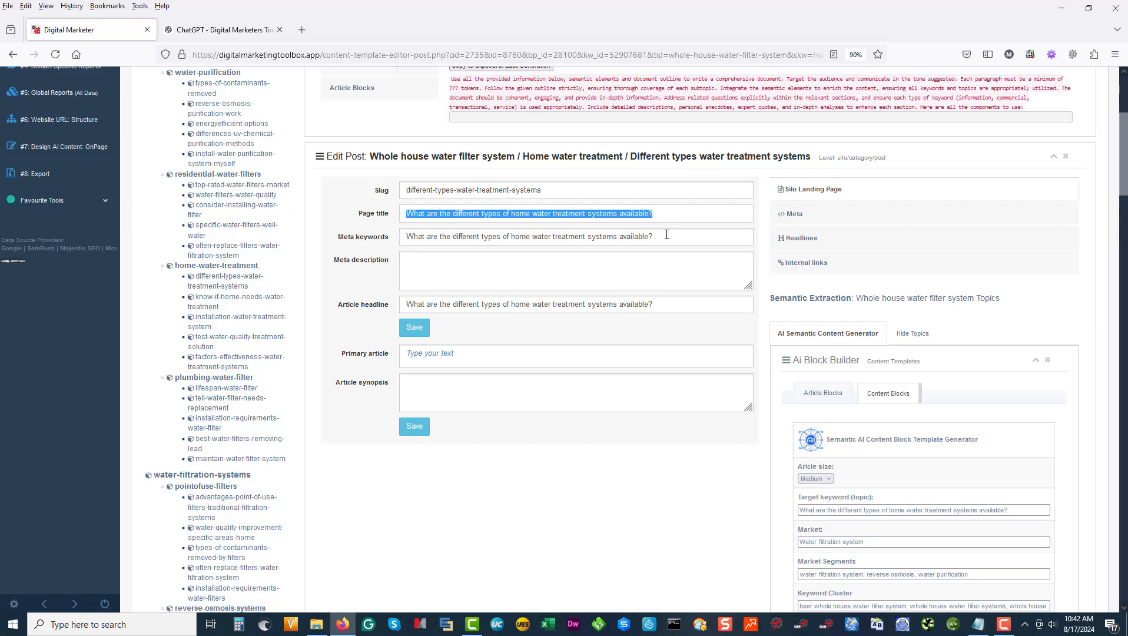
pyautogui.moveTo(555, 190); pyautogui.dragTo(399, 190)
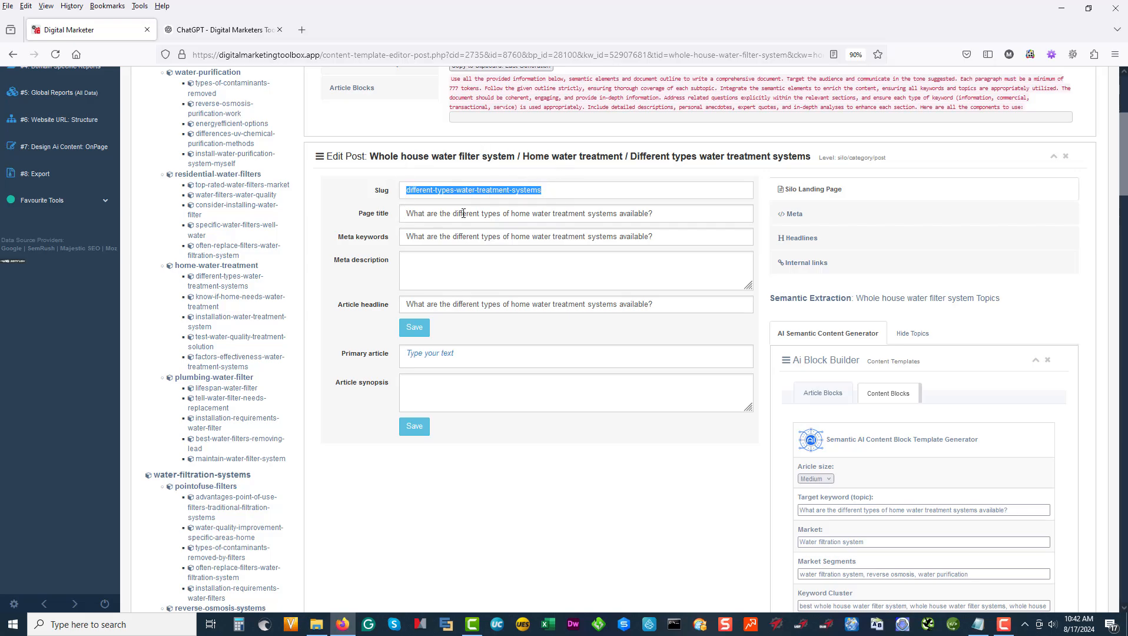
pyautogui.scroll(2, 530, 210)
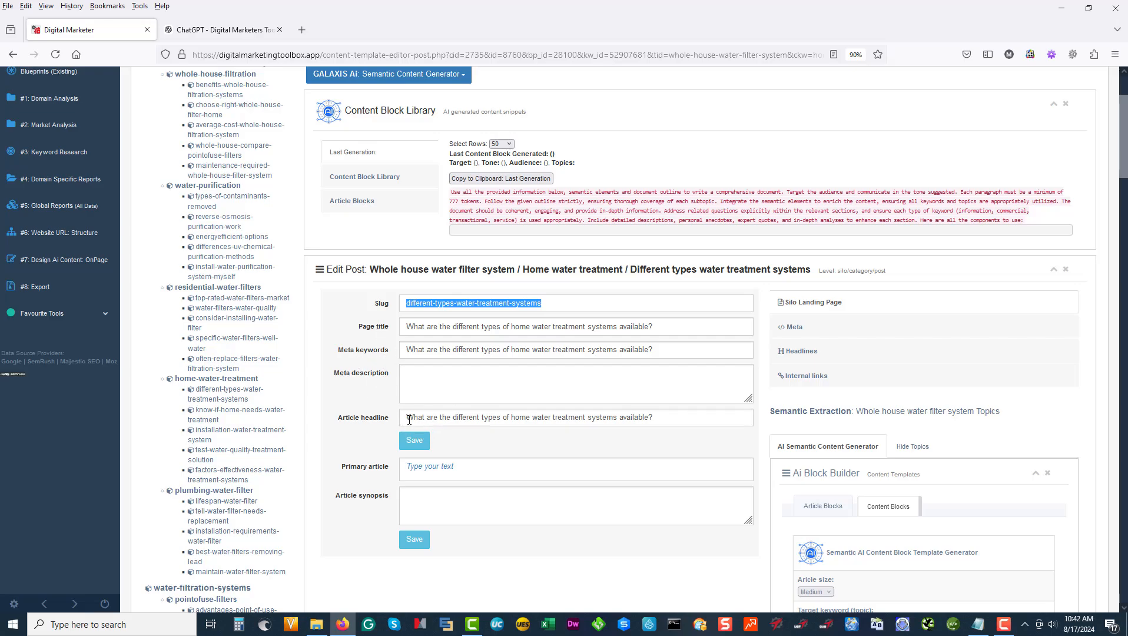
pyautogui.moveTo(409, 420); pyautogui.dragTo(655, 419)
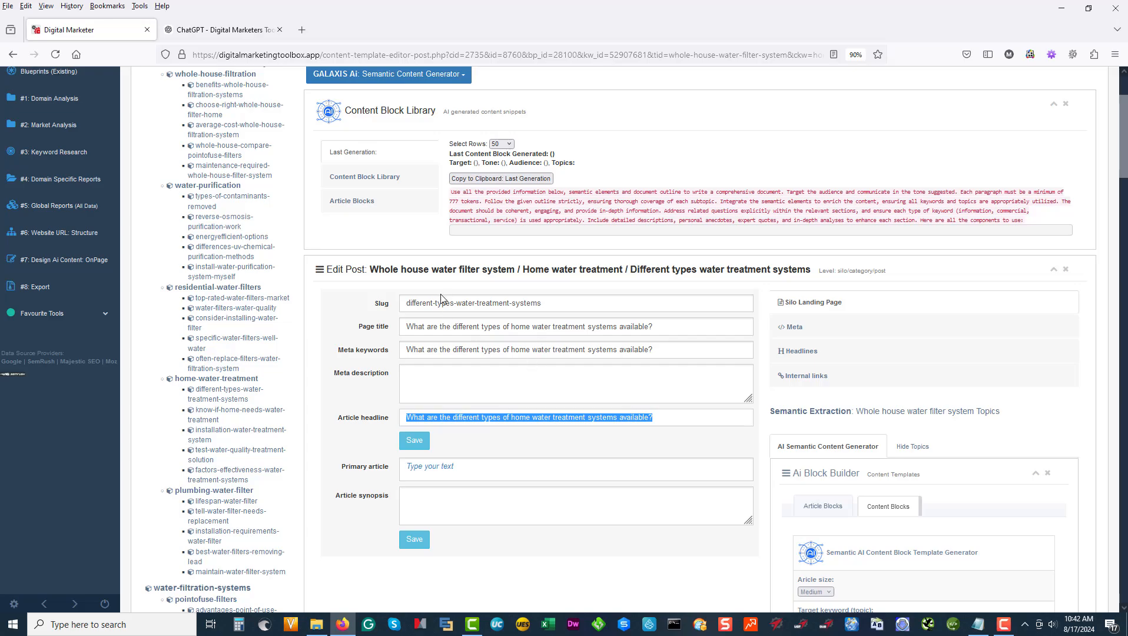
# Flush all article fields in the blueprint with GALAXIS AI and bring up its content generation options again.
pyautogui.scroll(3, 440, 297)
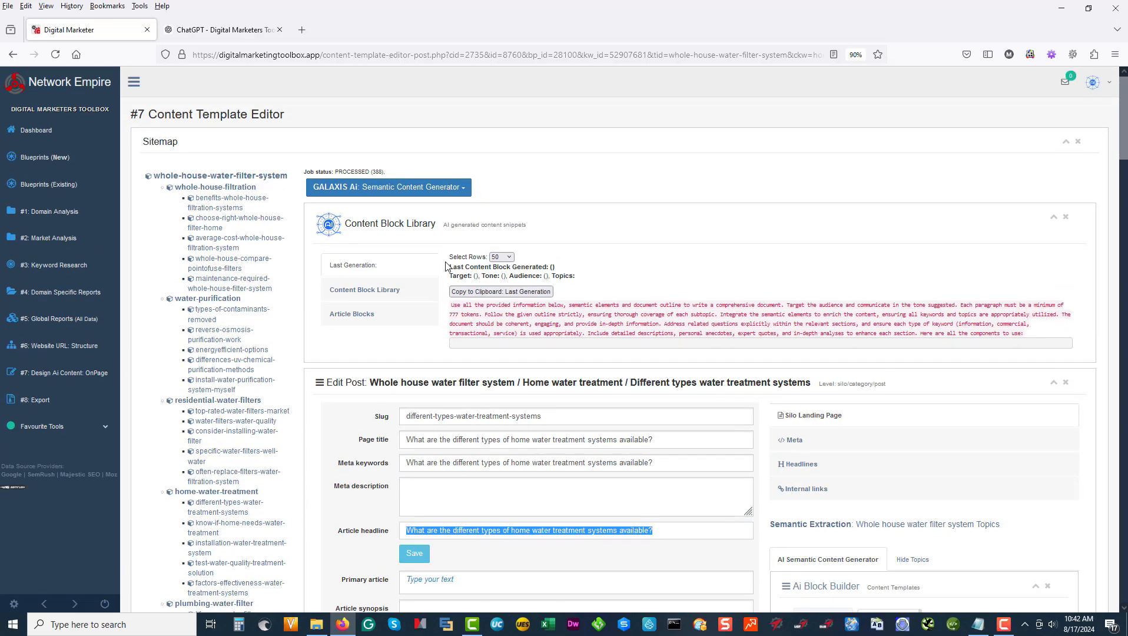
pyautogui.click(388, 187)
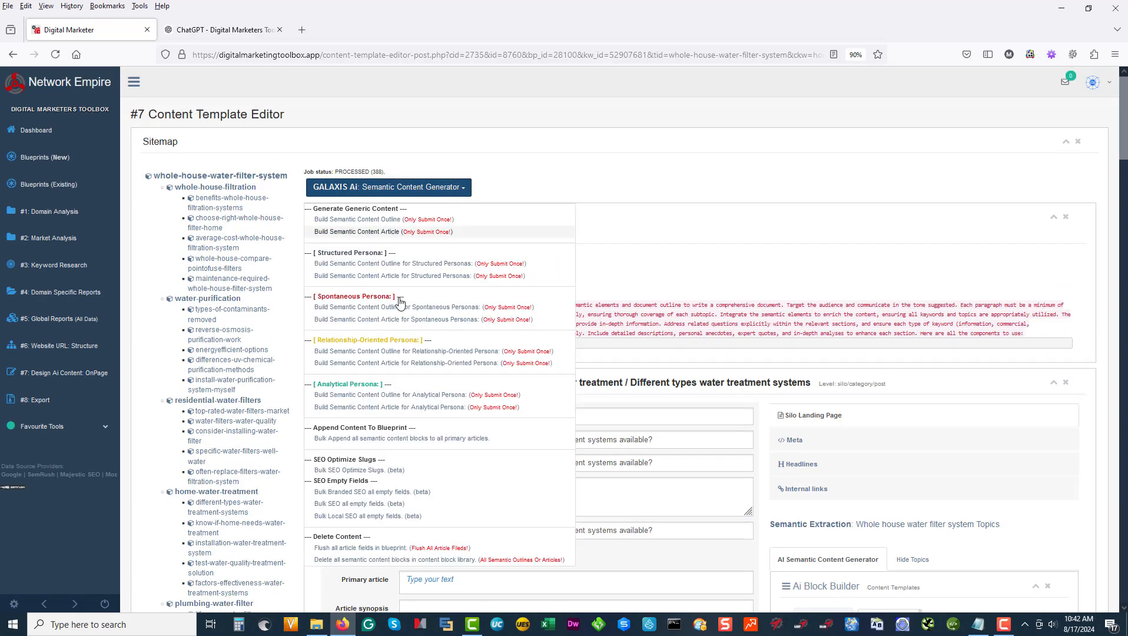
pyautogui.click(362, 549)
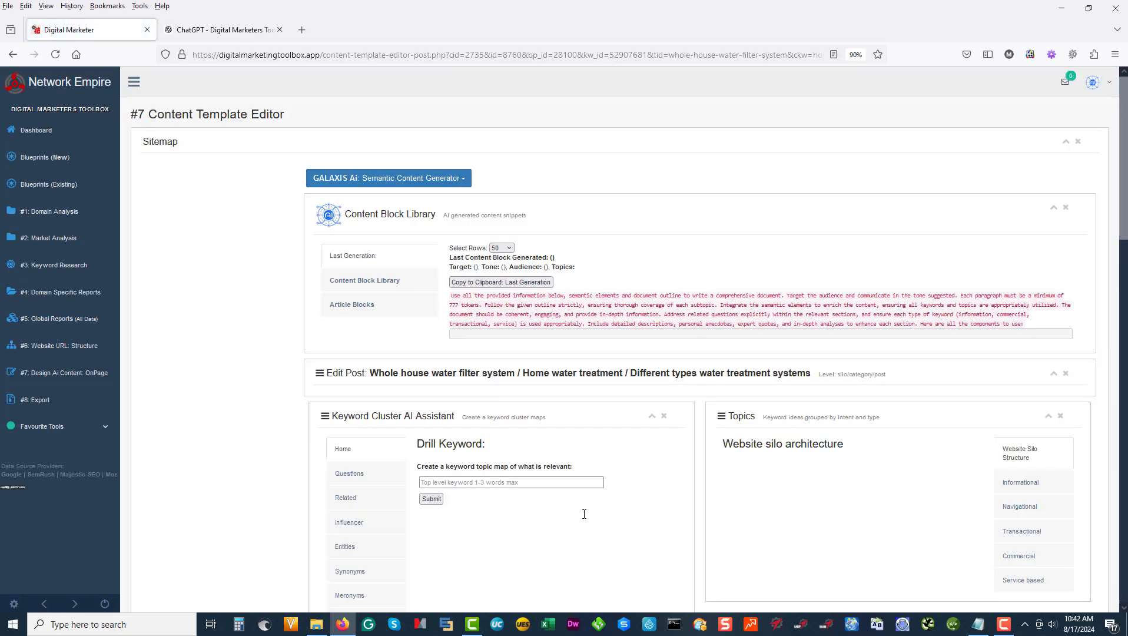
pyautogui.click(454, 187)
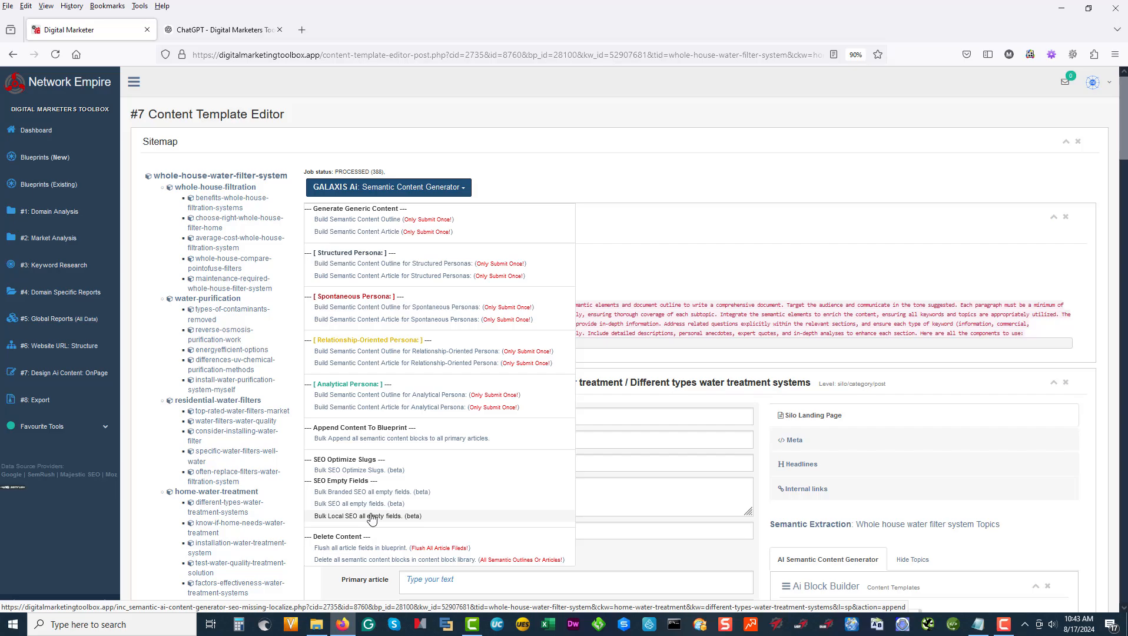
# Open the watergurus.net project settings from Domain Analysis and set the country to South Africa.
pyautogui.click(64, 216)
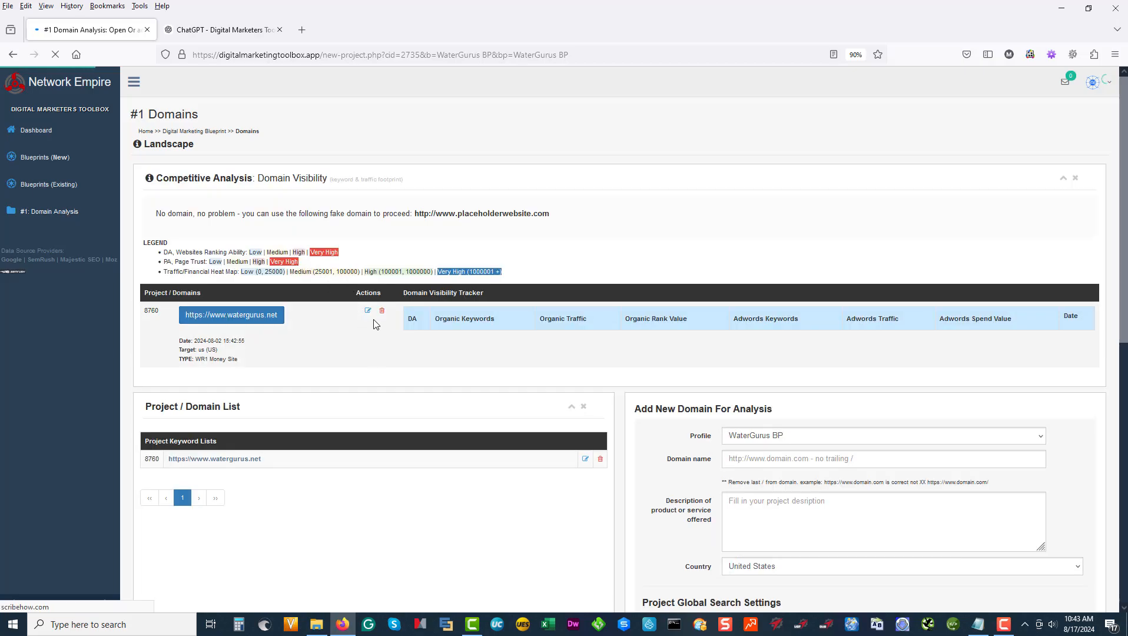
pyautogui.click(367, 312)
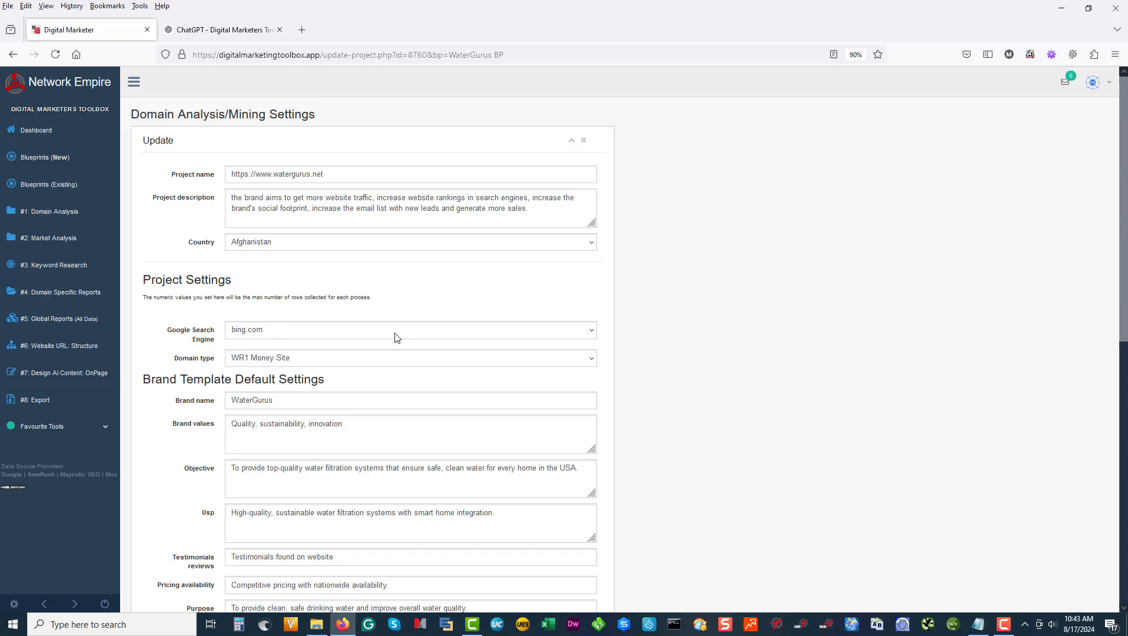
pyautogui.click(306, 243)
pyautogui.click(307, 243)
pyautogui.click(281, 241)
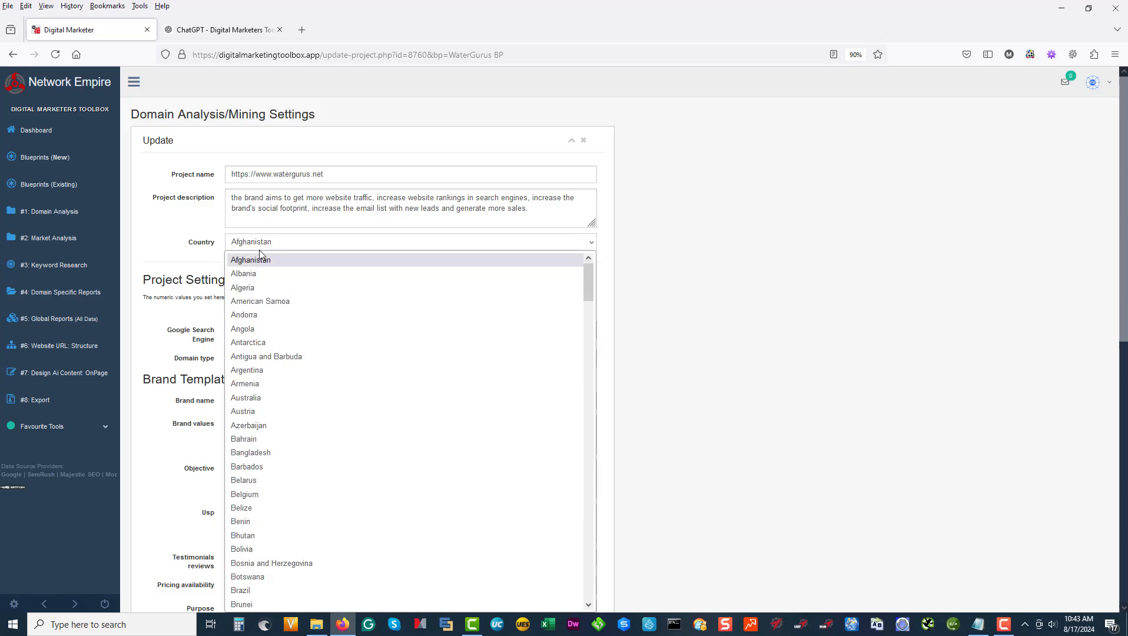
pyautogui.scroll(-5, 268, 333)
pyautogui.scroll(-20, 268, 334)
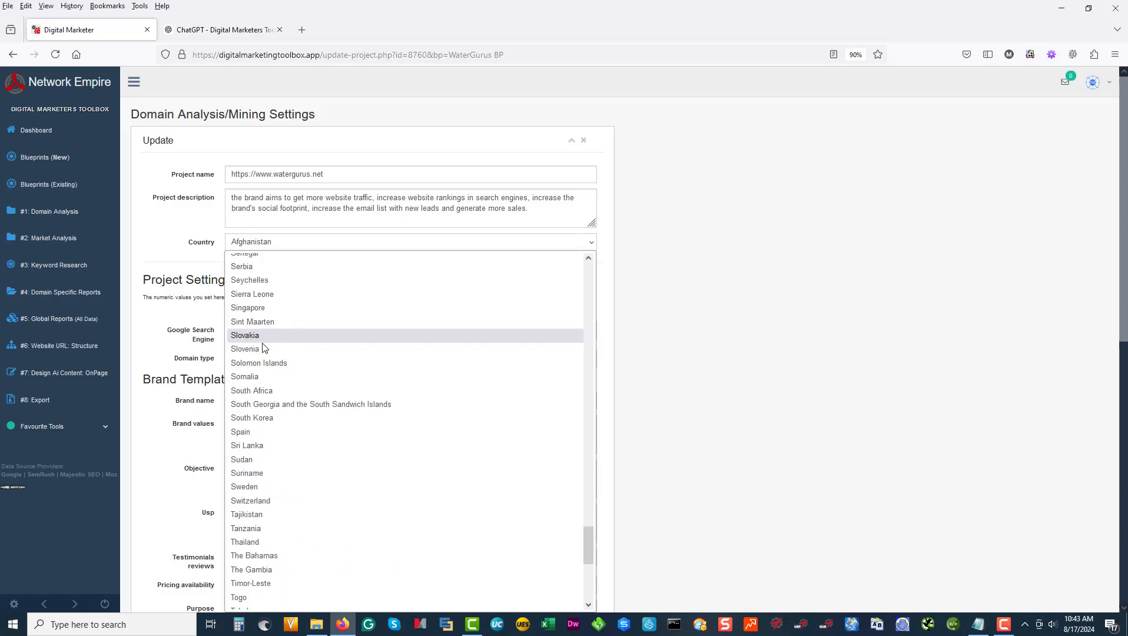
pyautogui.click(263, 391)
# Set the project's Google search engine to google.co.za and save the settings.
pyautogui.click(278, 339)
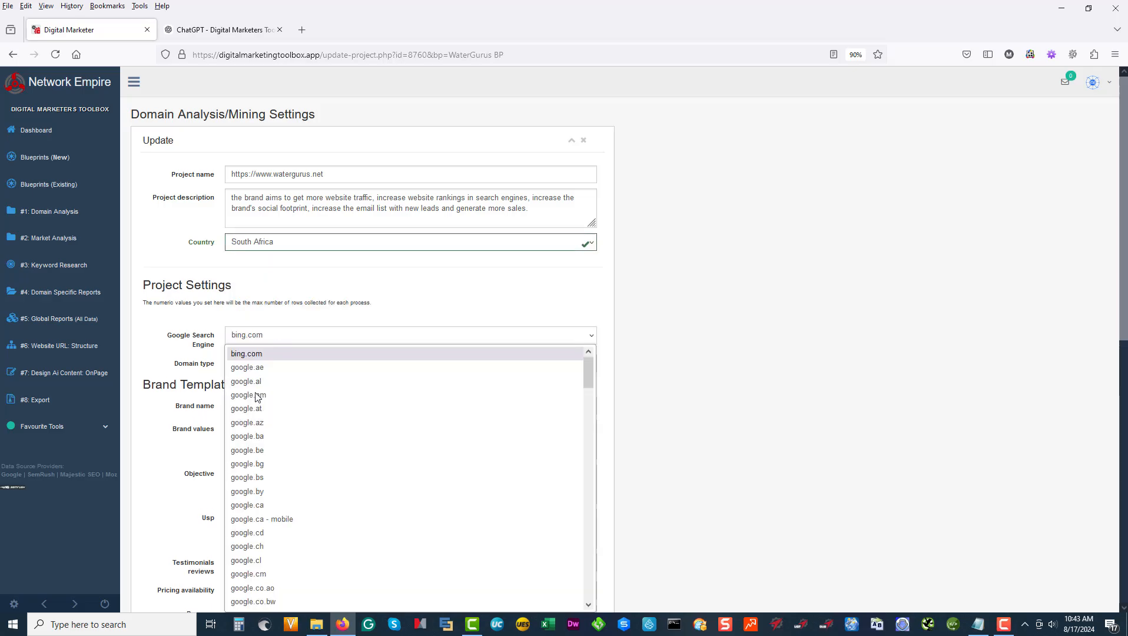
pyautogui.scroll(-3, 281, 447)
pyautogui.scroll(-3, 281, 447)
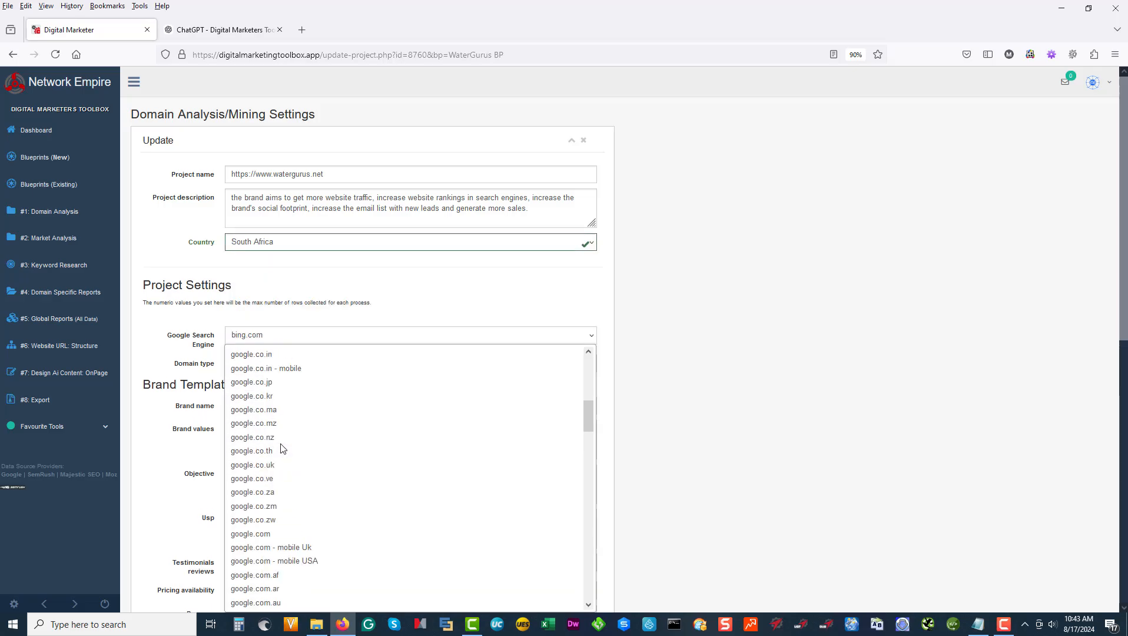
pyautogui.click(272, 491)
pyautogui.click(661, 360)
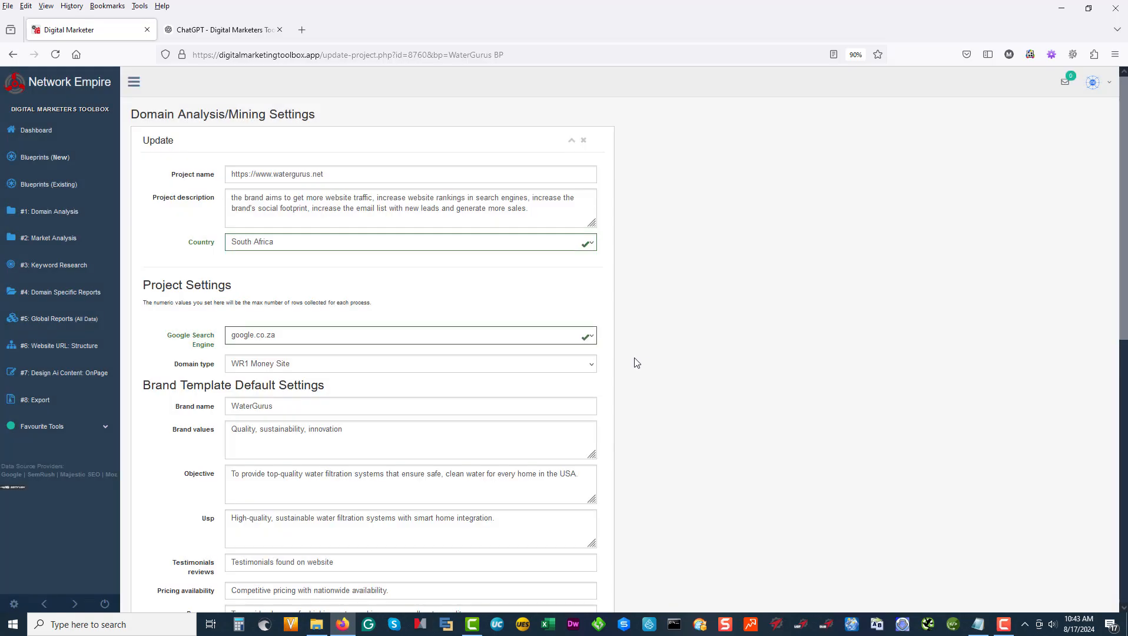
pyautogui.scroll(-10, 630, 335)
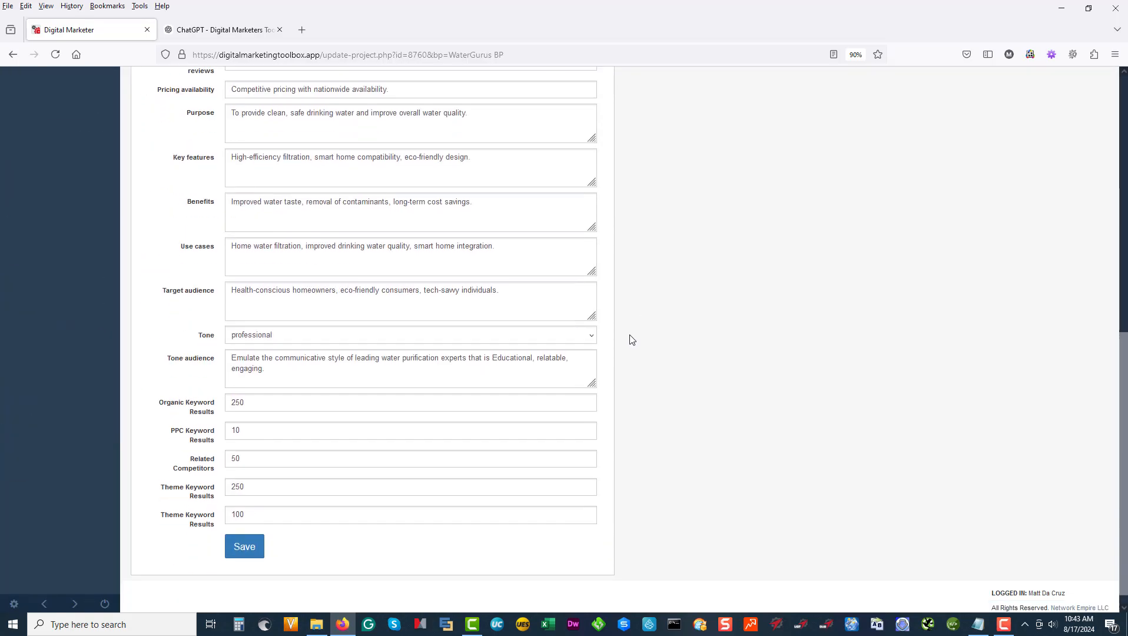
pyautogui.click(249, 534)
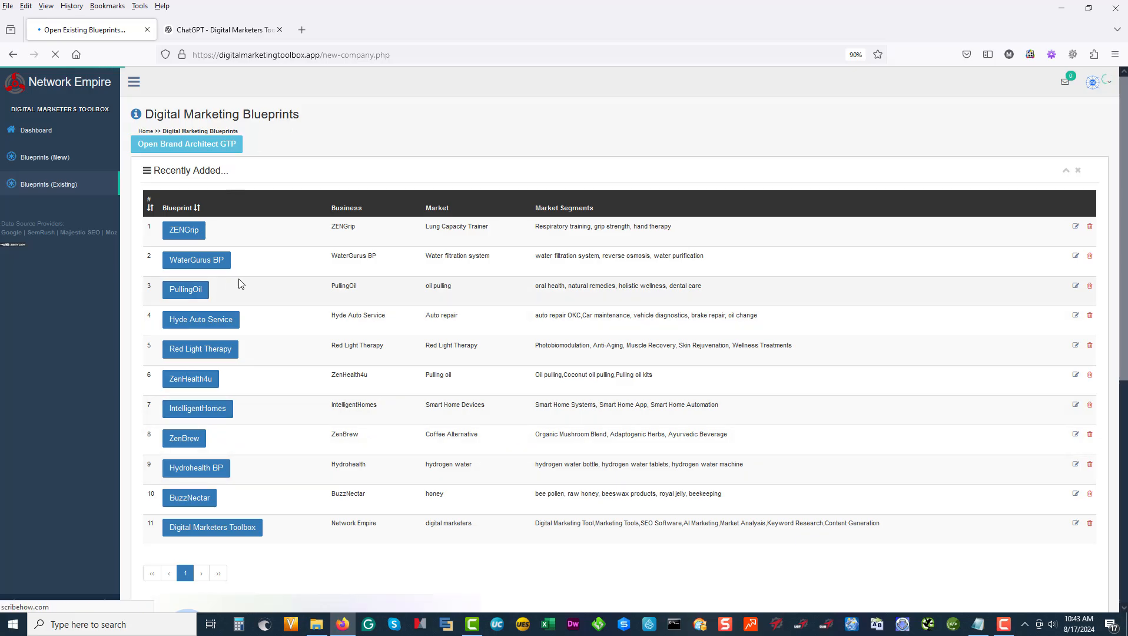
# Open the watergurus.net project in the WaterGurus BP blueprint and examine its website sitemap from whole-house-water-filter-system through drinking-water-solutions.
pyautogui.click(208, 264)
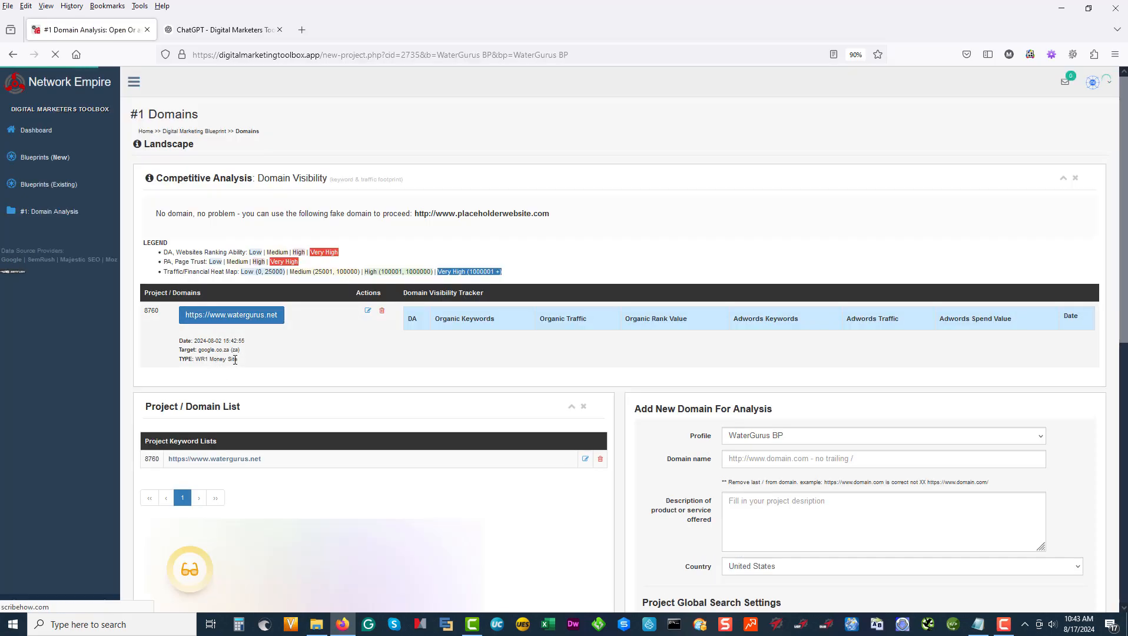
pyautogui.click(257, 330)
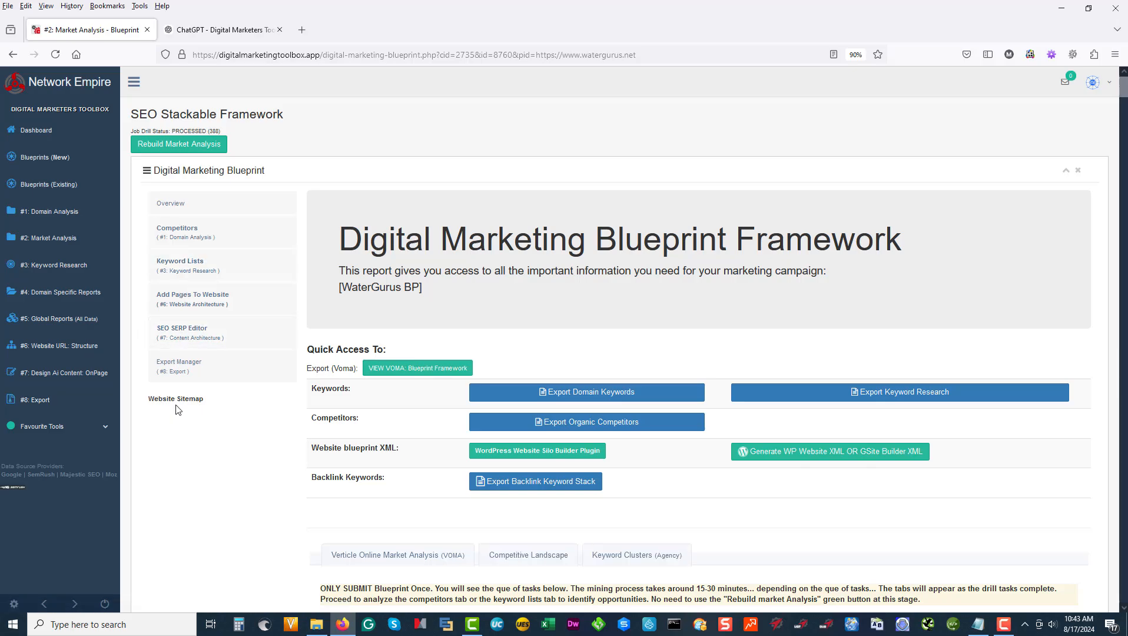
pyautogui.scroll(-4, 198, 326)
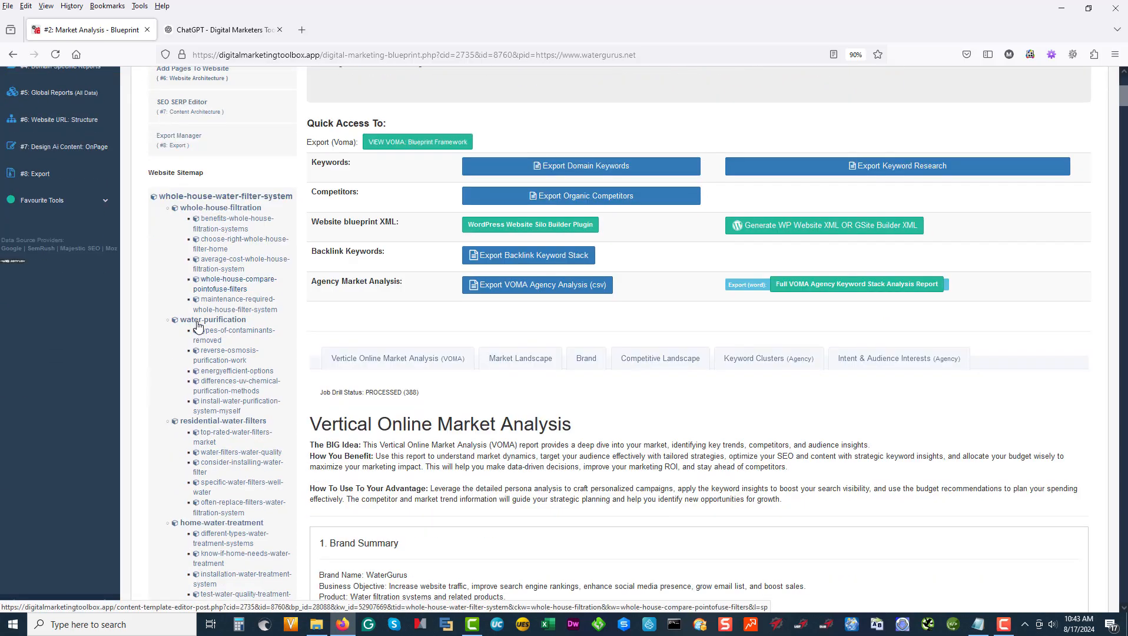
pyautogui.scroll(-14, 200, 325)
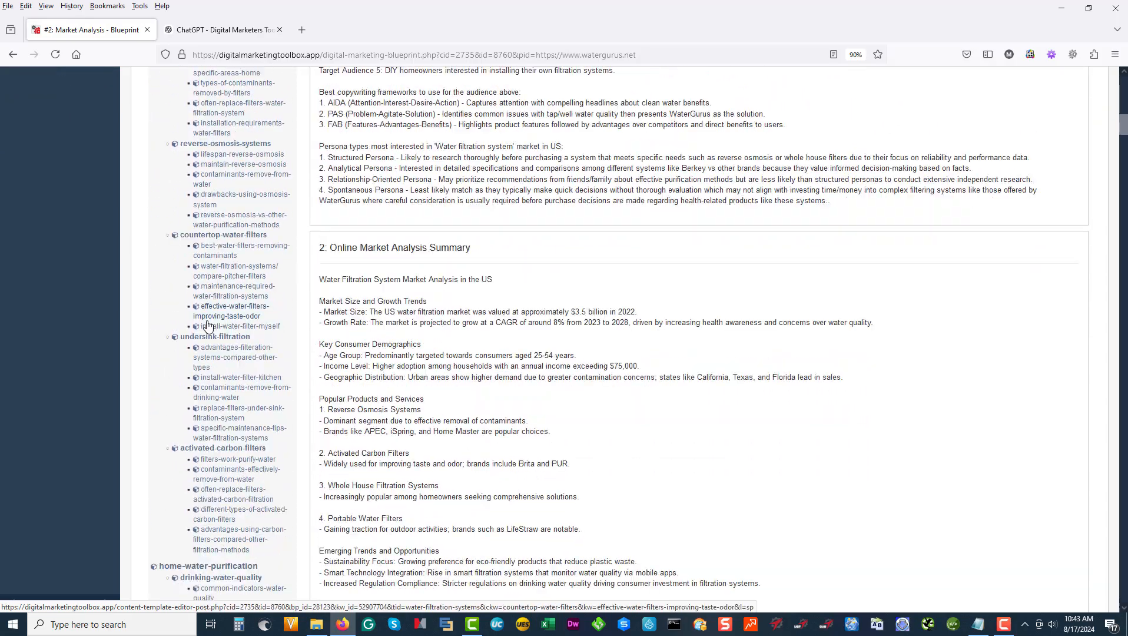
pyautogui.scroll(-20, 207, 326)
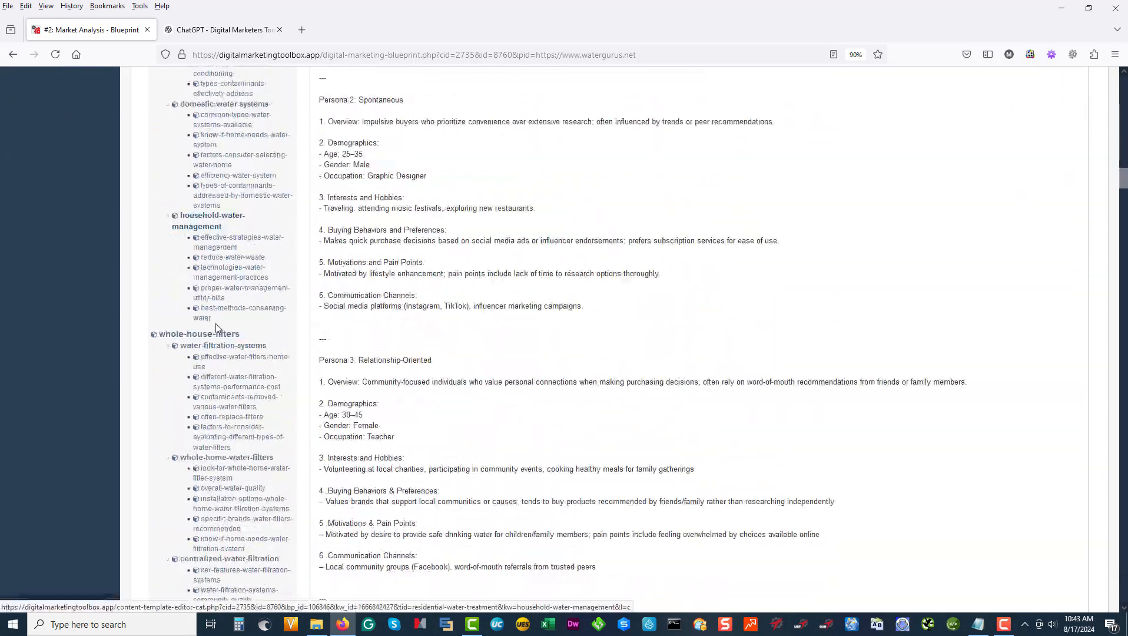
pyautogui.scroll(-15, 216, 328)
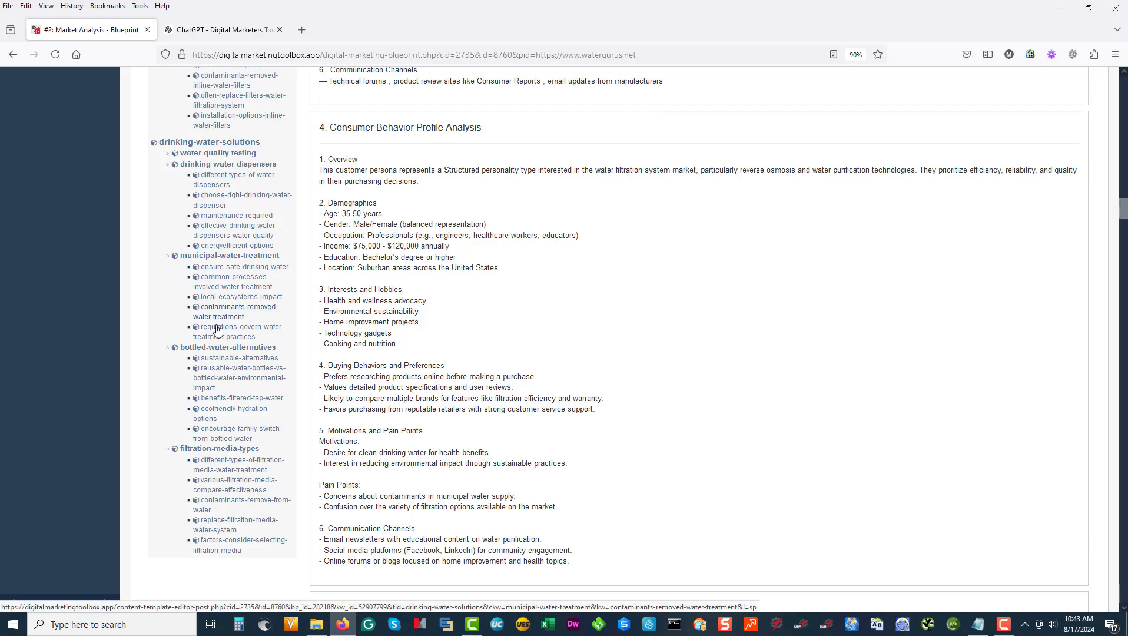
pyautogui.scroll(-6, 217, 328)
pyautogui.scroll(4, 217, 328)
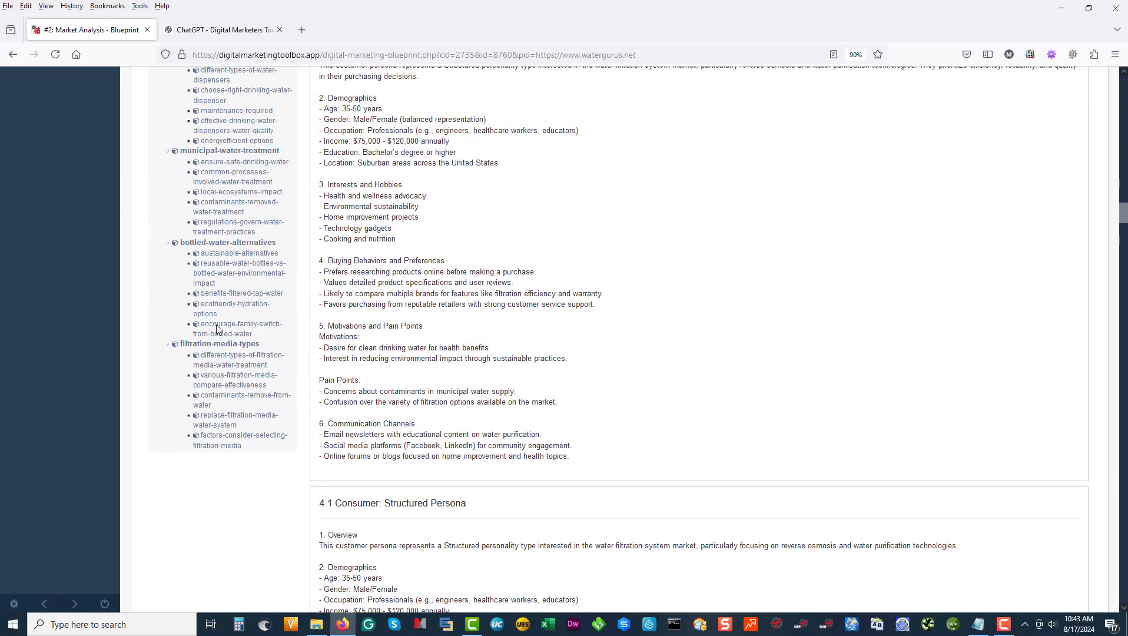
pyautogui.scroll(2, 216, 328)
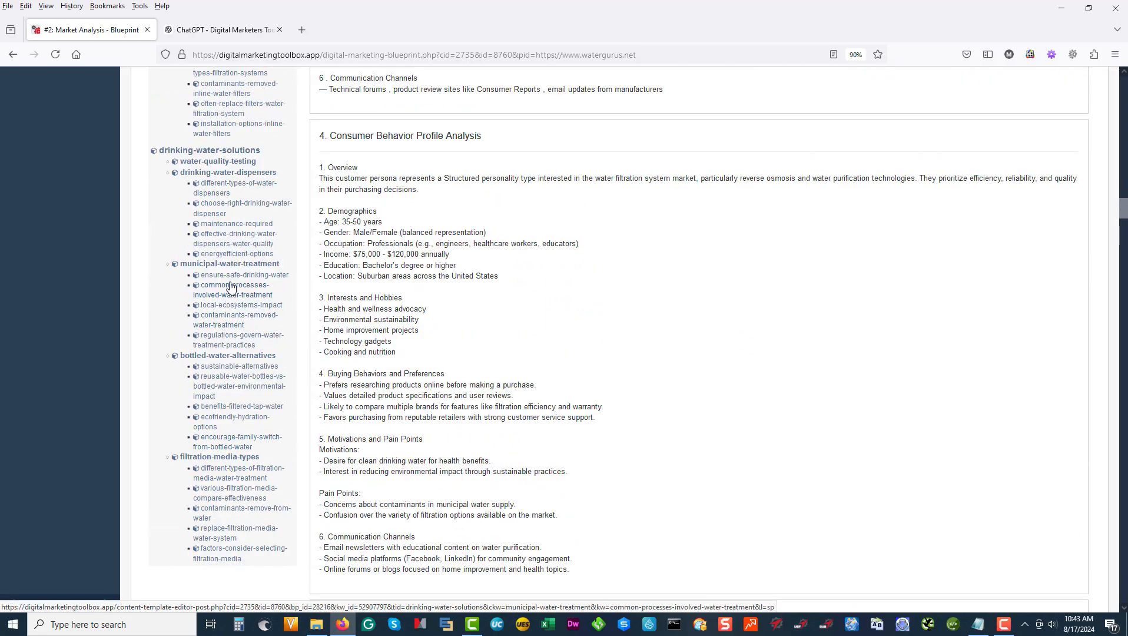
pyautogui.scroll(2, 228, 285)
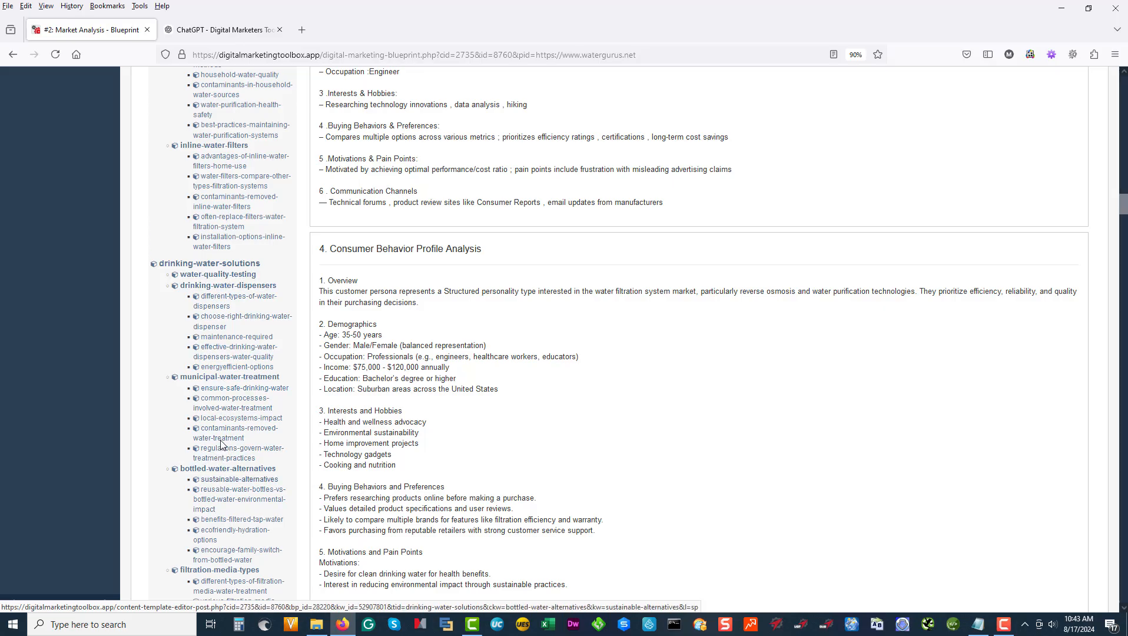
pyautogui.scroll(6, 200, 337)
pyautogui.scroll(20, 227, 389)
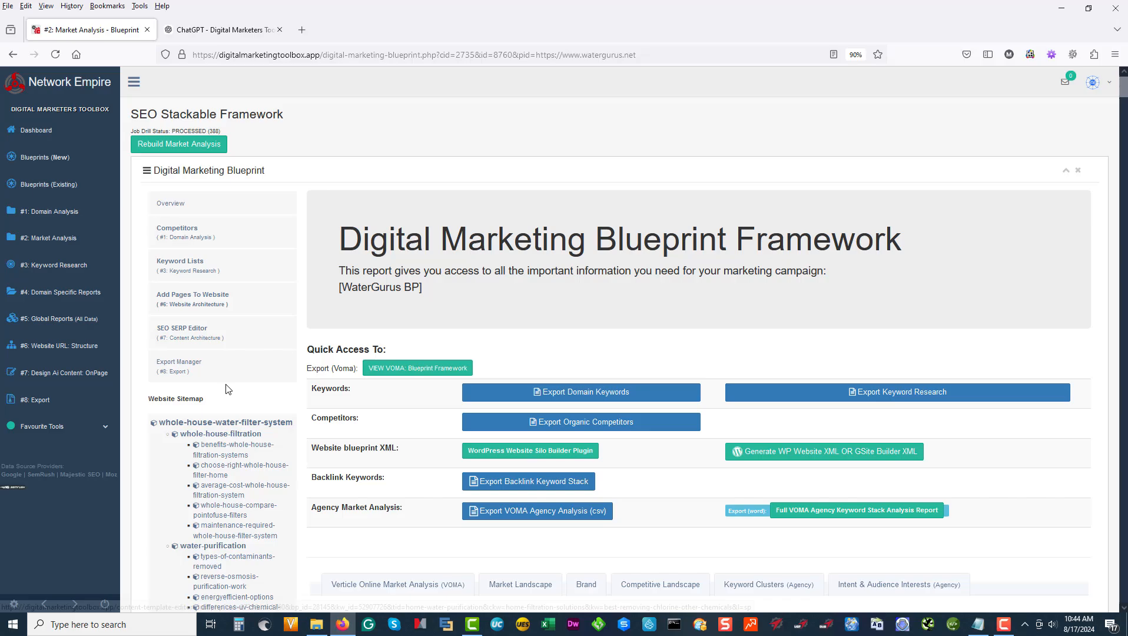
# Open the whole-house-water-filter-system silo article and run GALAXIS AI's Bulk Branded SEO for all empty fields.
pyautogui.click(209, 422)
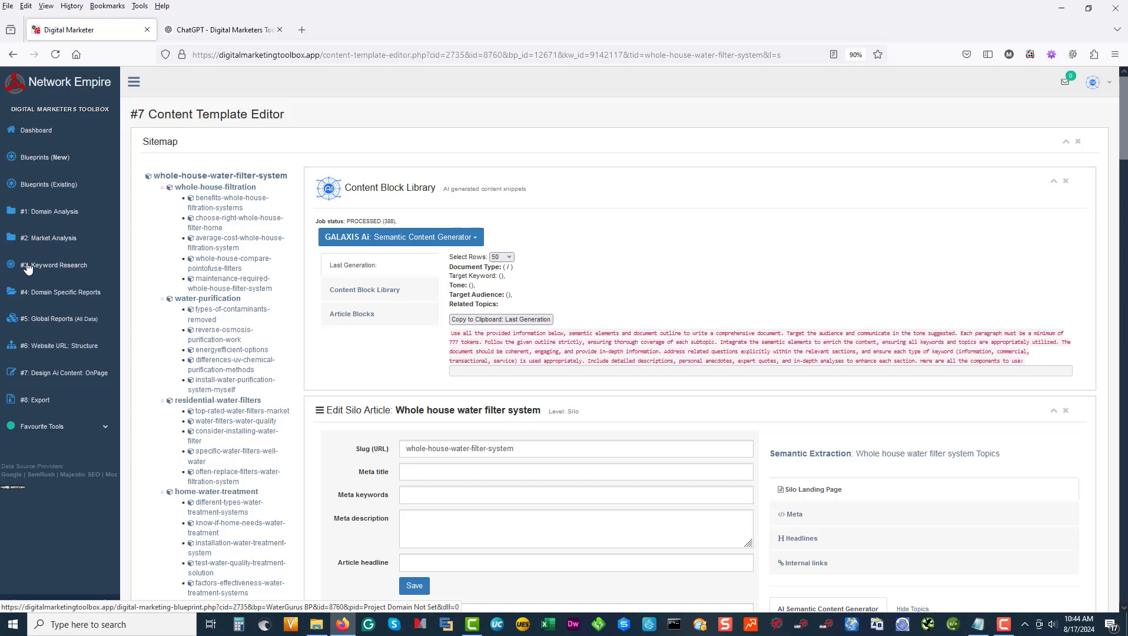
pyautogui.click(41, 376)
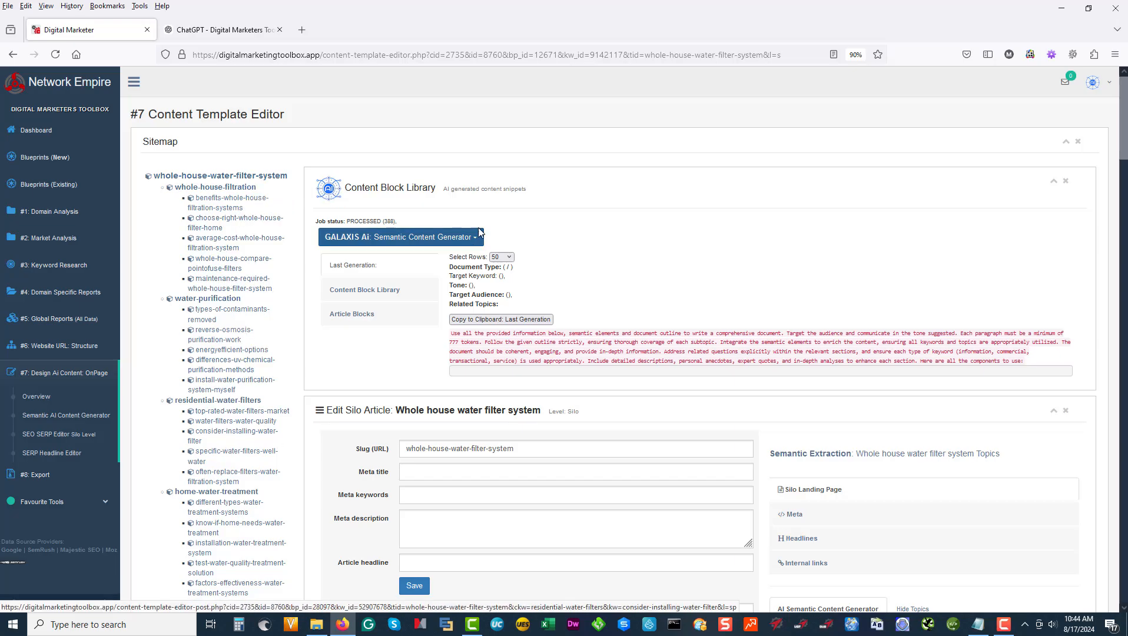
pyautogui.scroll(-5, 450, 298)
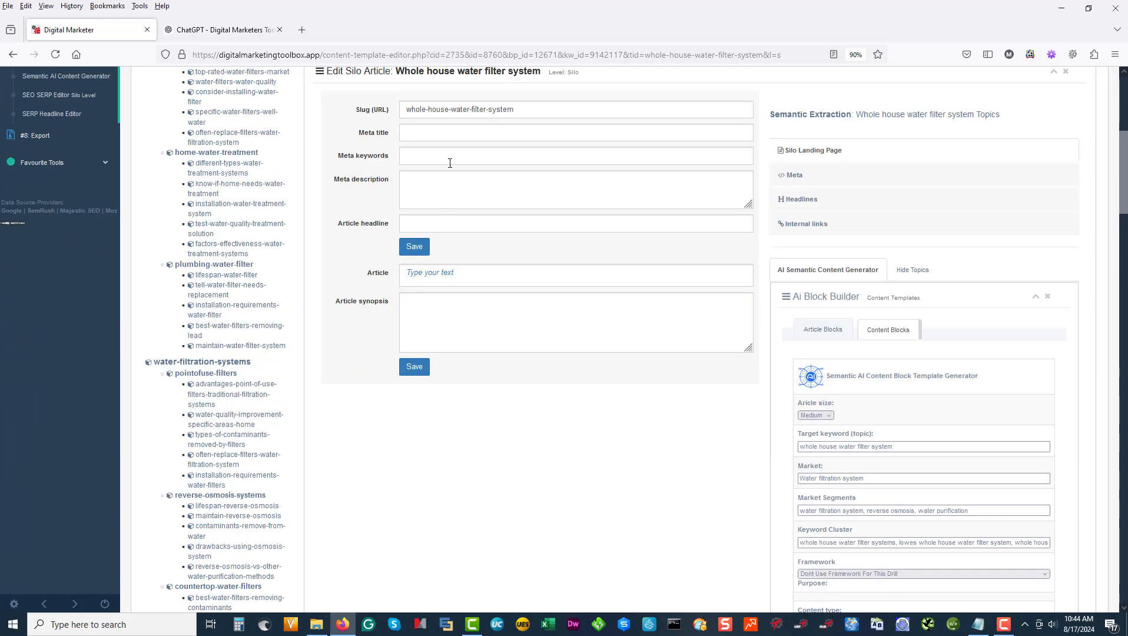
pyautogui.scroll(5, 449, 163)
pyautogui.click(457, 238)
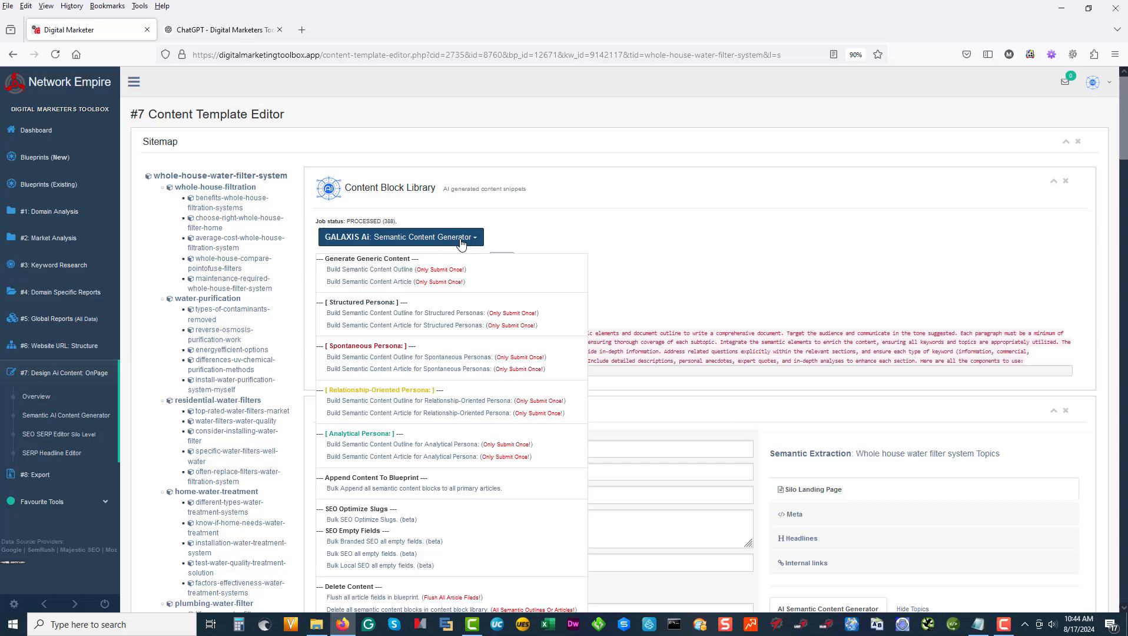
pyautogui.click(388, 542)
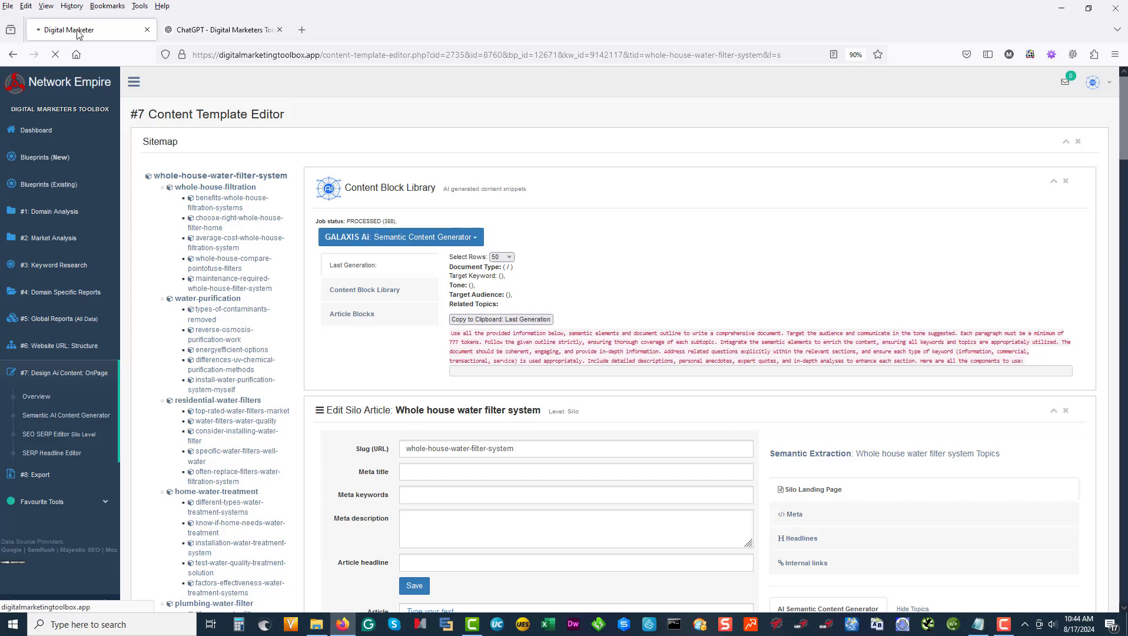
# Open the SEO Progress report and check how many articles in the chart still need SEO.
pyautogui.scroll(-2, 432, 456)
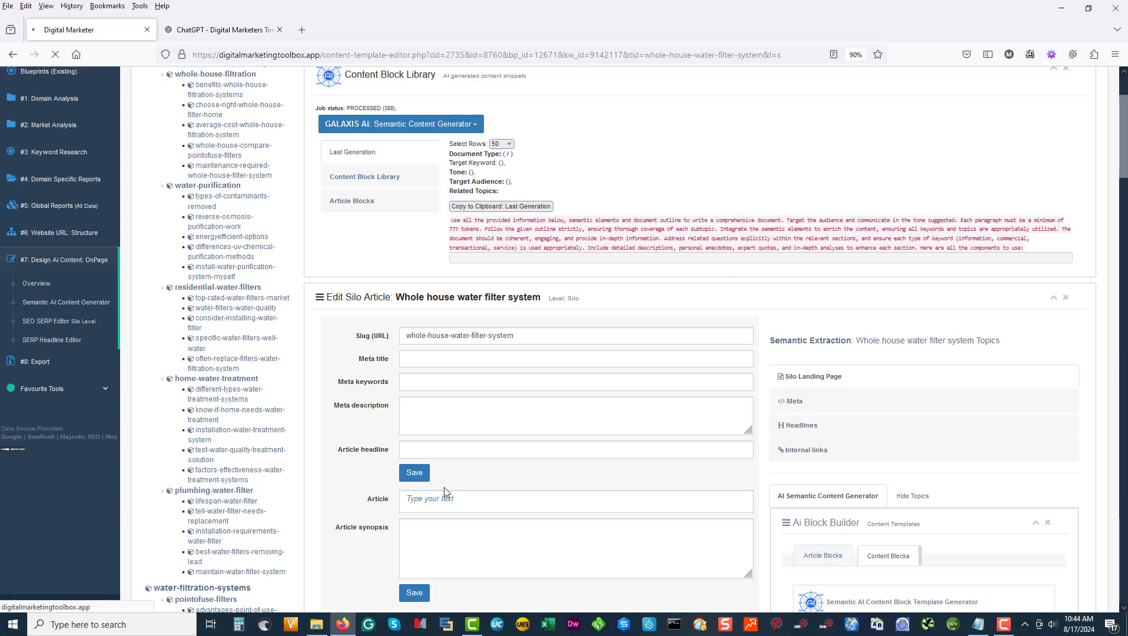
pyautogui.scroll(-2, 444, 486)
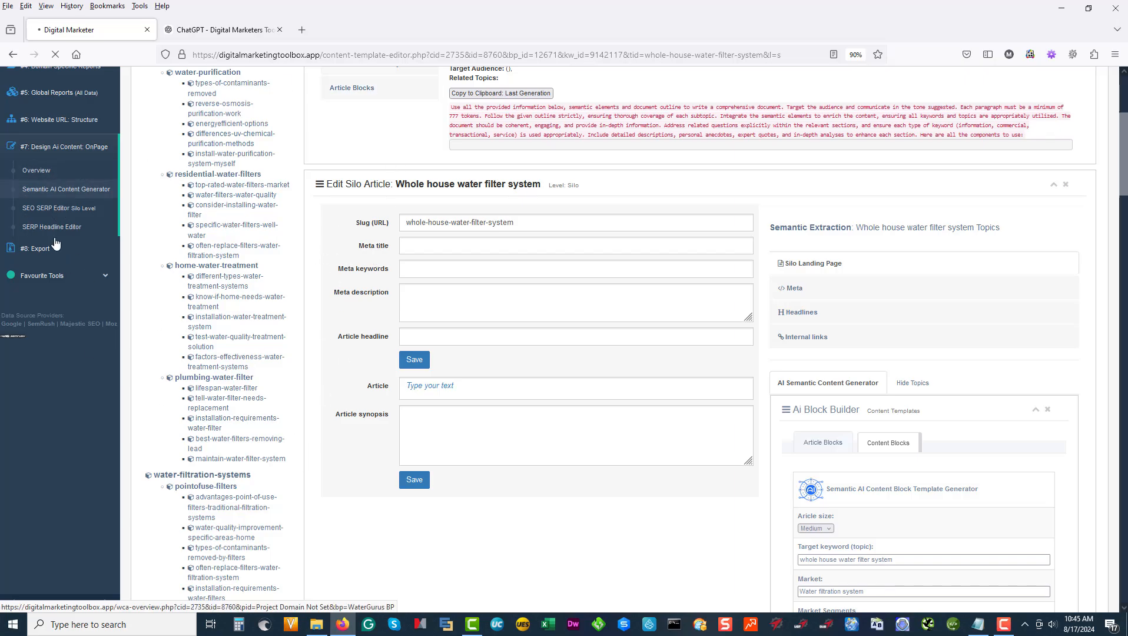
pyautogui.click(35, 248)
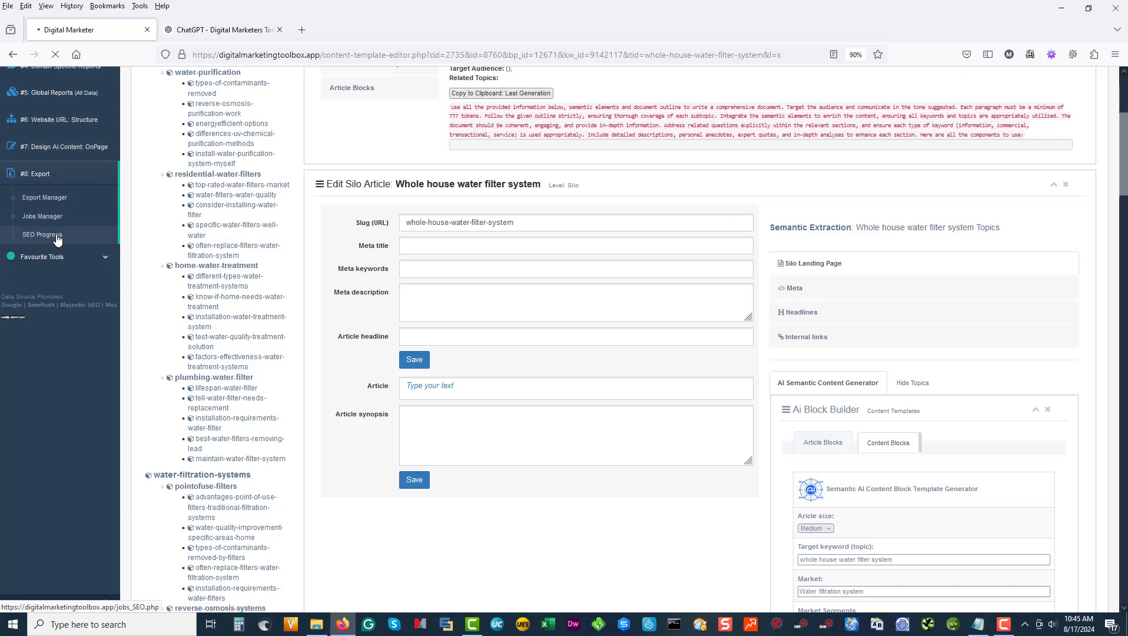
pyautogui.click(54, 238)
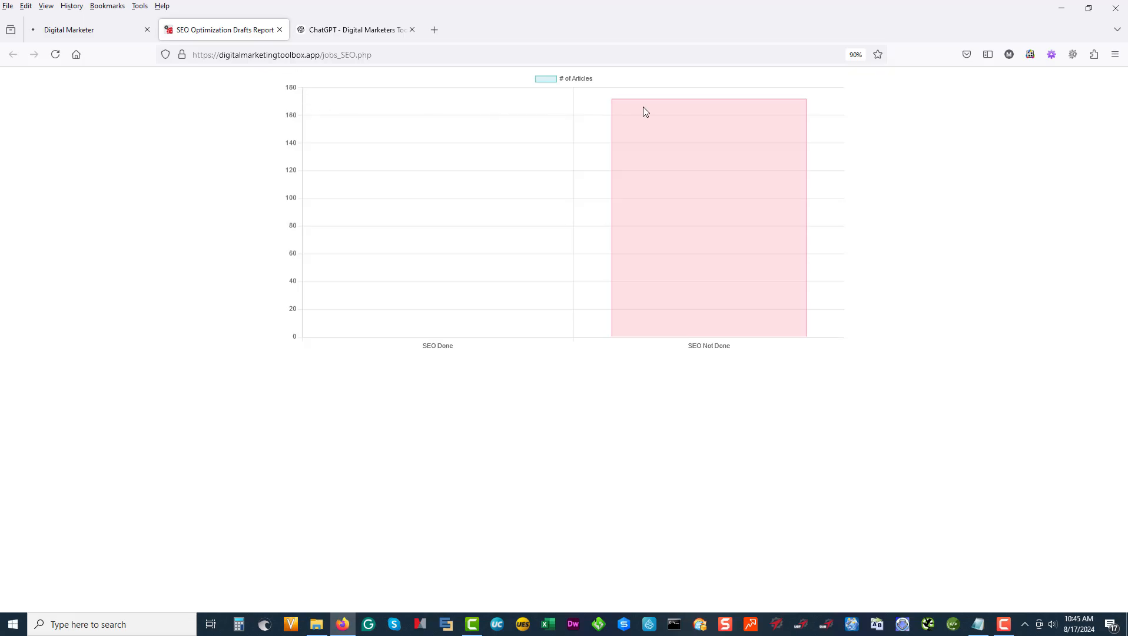
pyautogui.moveTo(648, 106)
# Open the Export Manager in a separate browser tab and view its export options.
pyautogui.click(90, 24)
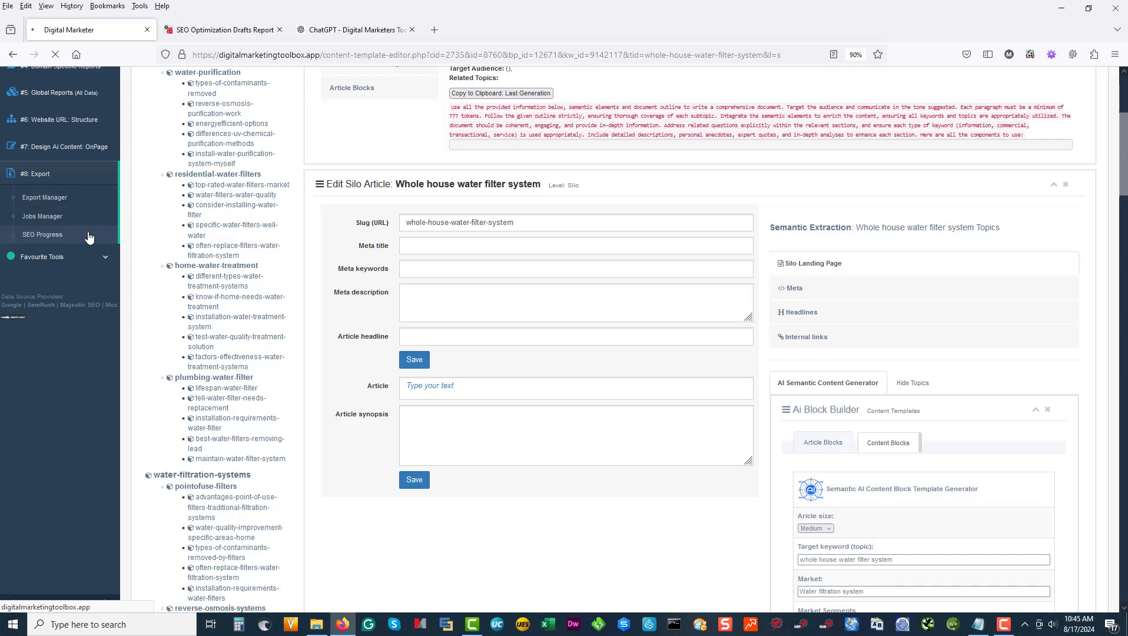
pyautogui.rightClick(33, 200)
pyautogui.click(76, 203)
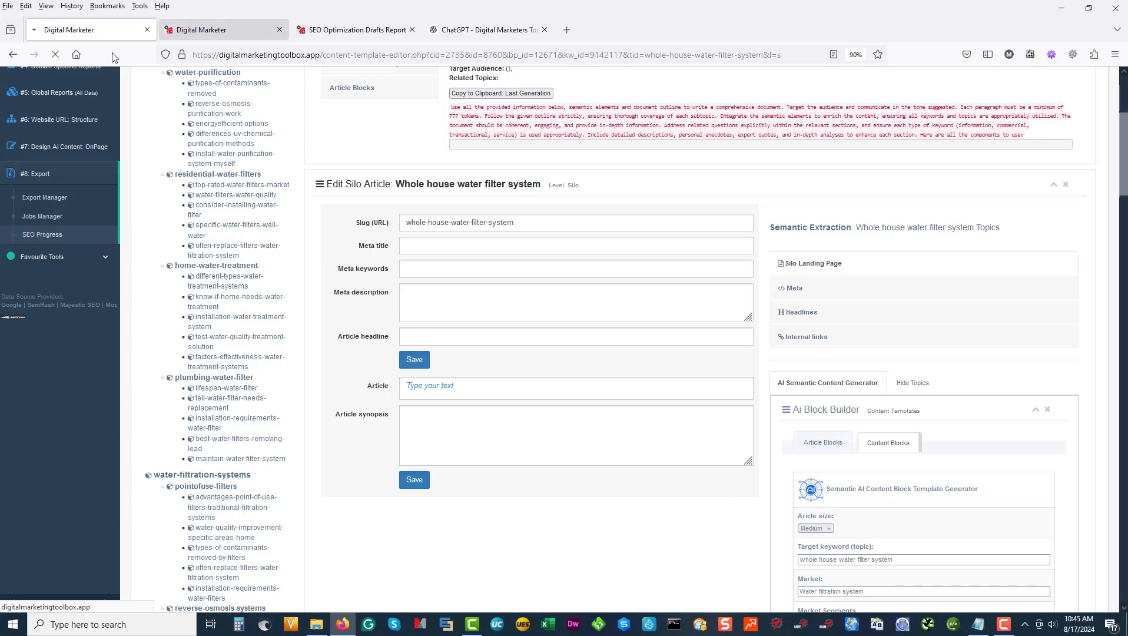
pyautogui.click(212, 32)
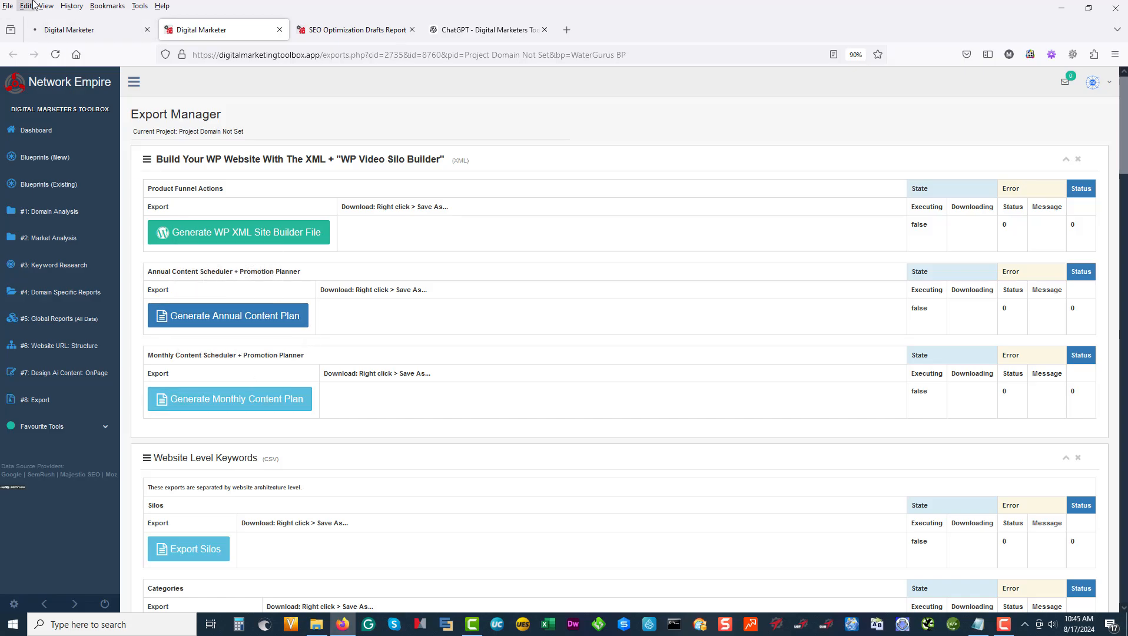
# Recheck the SEO Not Done bar in the SEO Optimization Drafts Report.
pyautogui.click(69, 29)
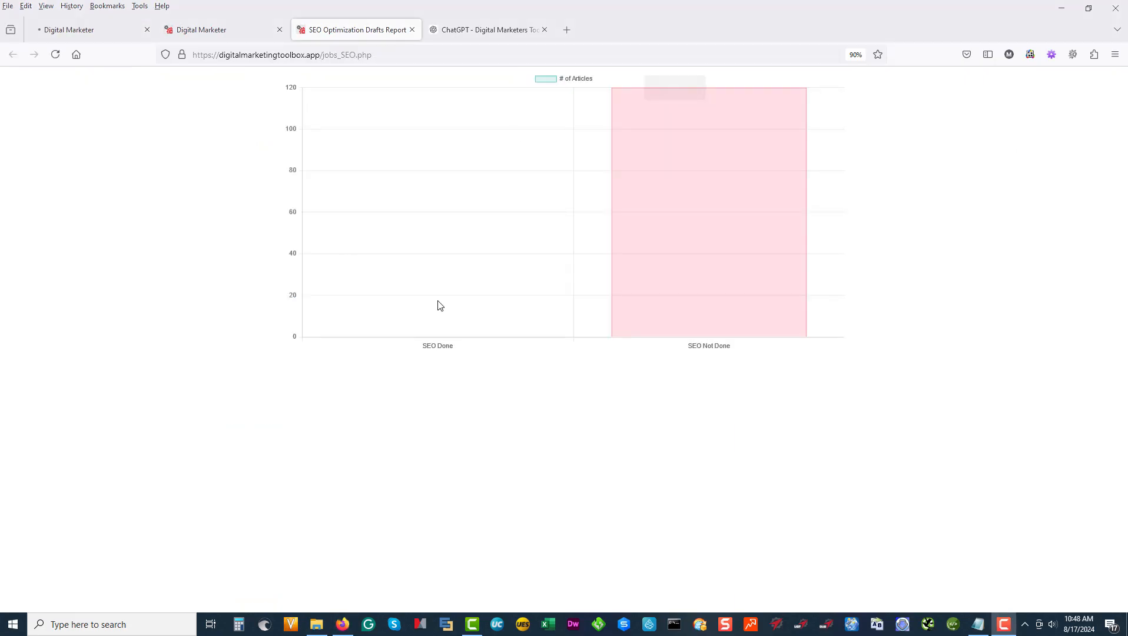
pyautogui.moveTo(658, 110)
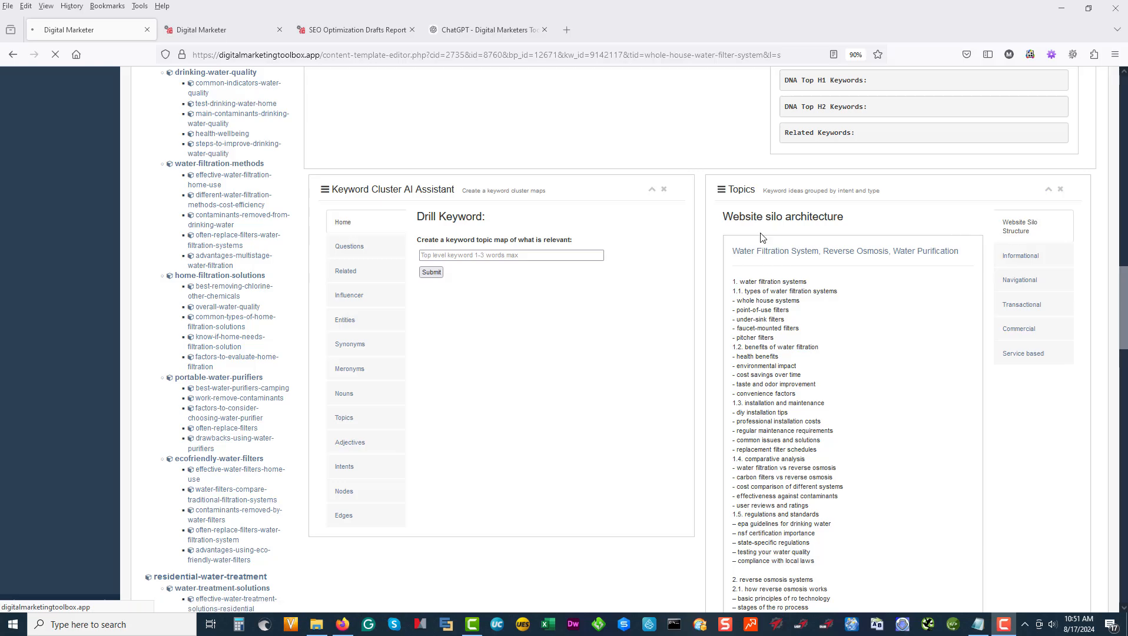
# Examine the website silo architecture topics for Water Filtration System, Reverse Osmosis, Water Purification in the content template editor.
pyautogui.click(625, 271)
pyautogui.scroll(11, 624, 270)
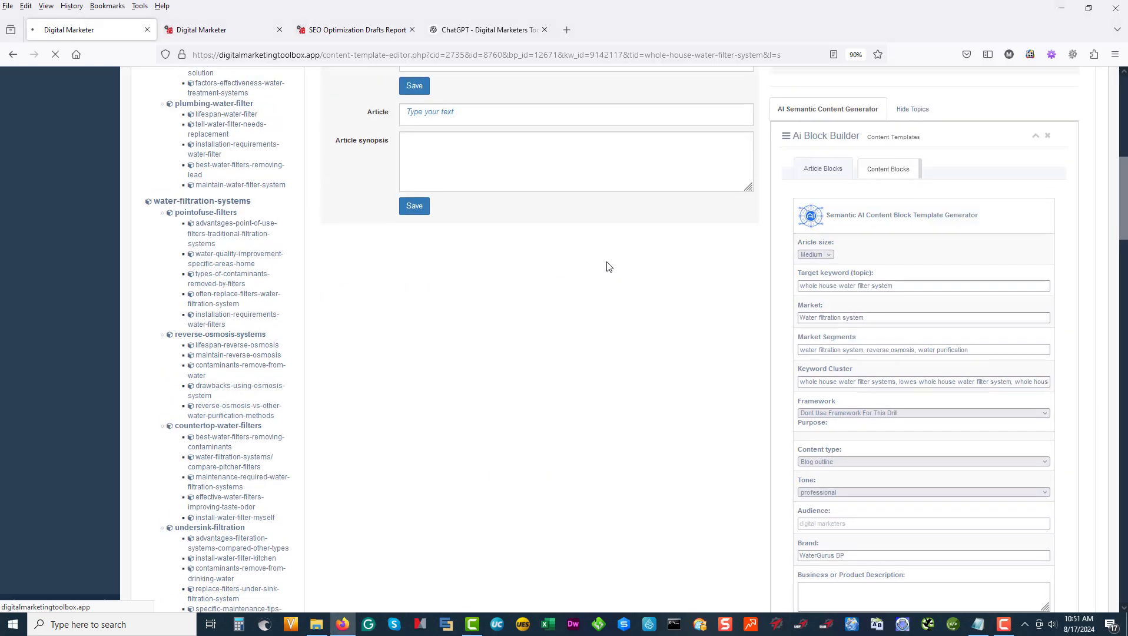
pyautogui.scroll(8, 608, 266)
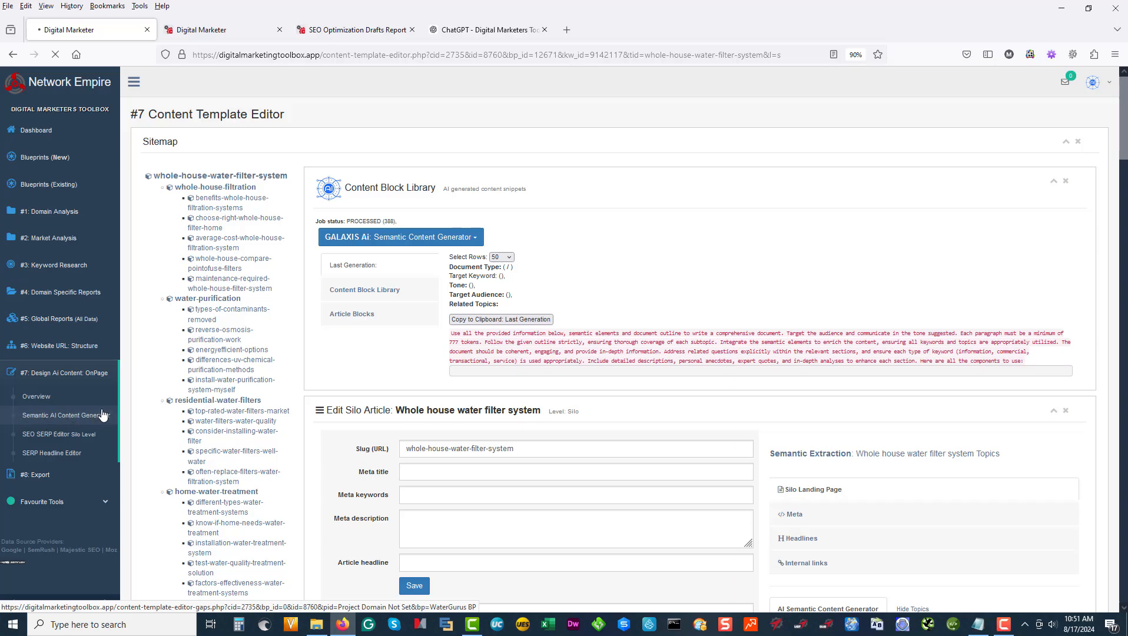
pyautogui.scroll(-8, 781, 305)
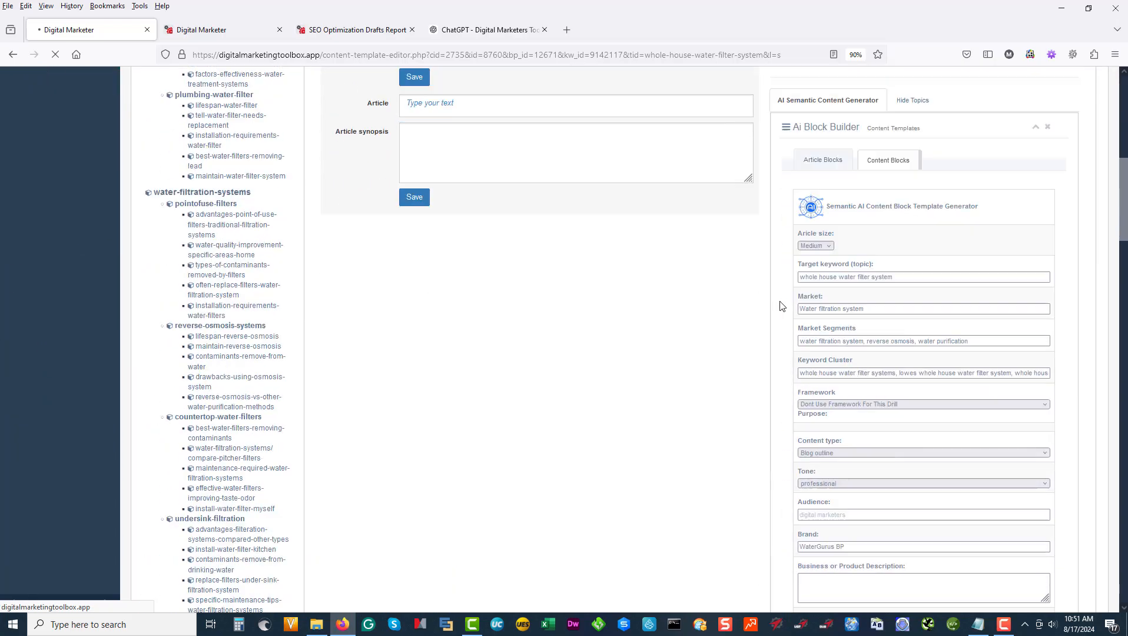
pyautogui.scroll(-9, 781, 306)
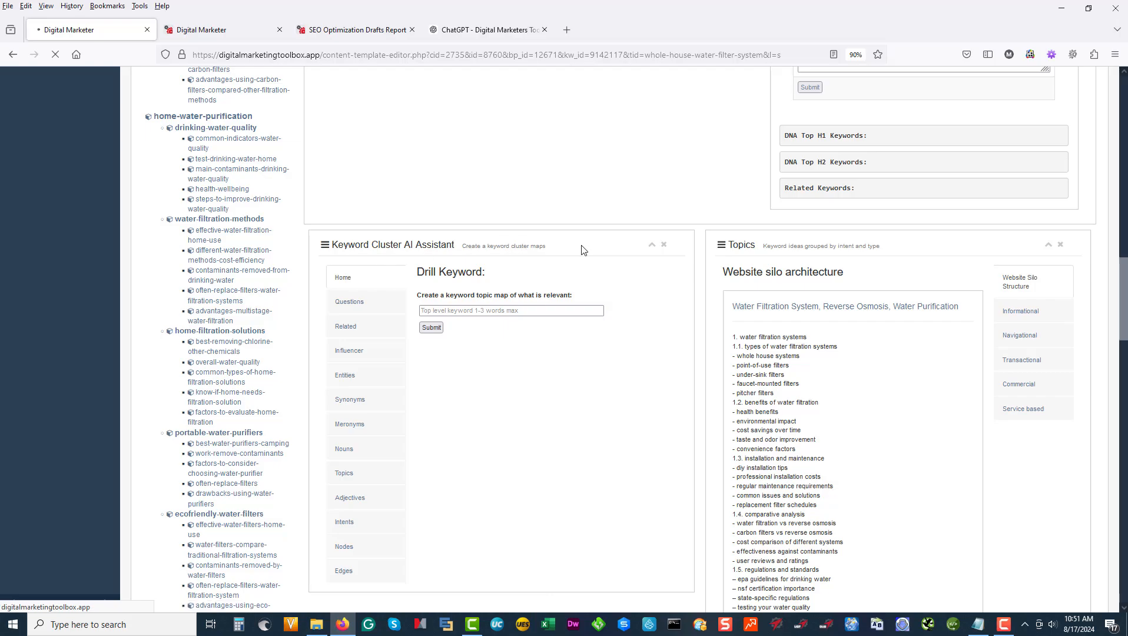
pyautogui.scroll(-2, 927, 241)
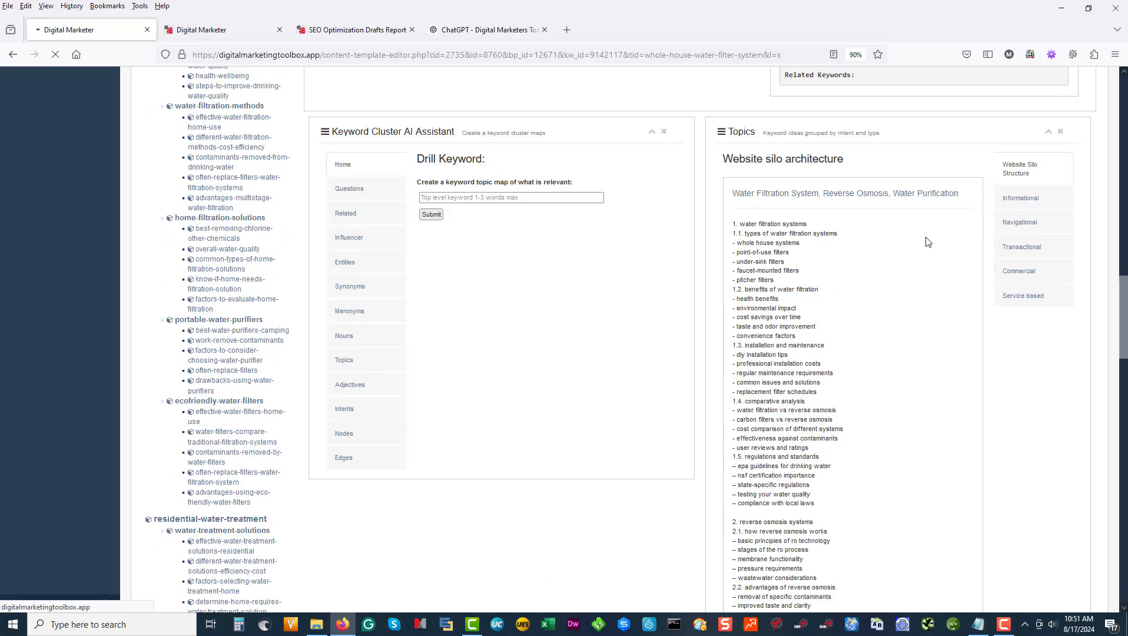
pyautogui.moveTo(733, 195); pyautogui.dragTo(966, 200)
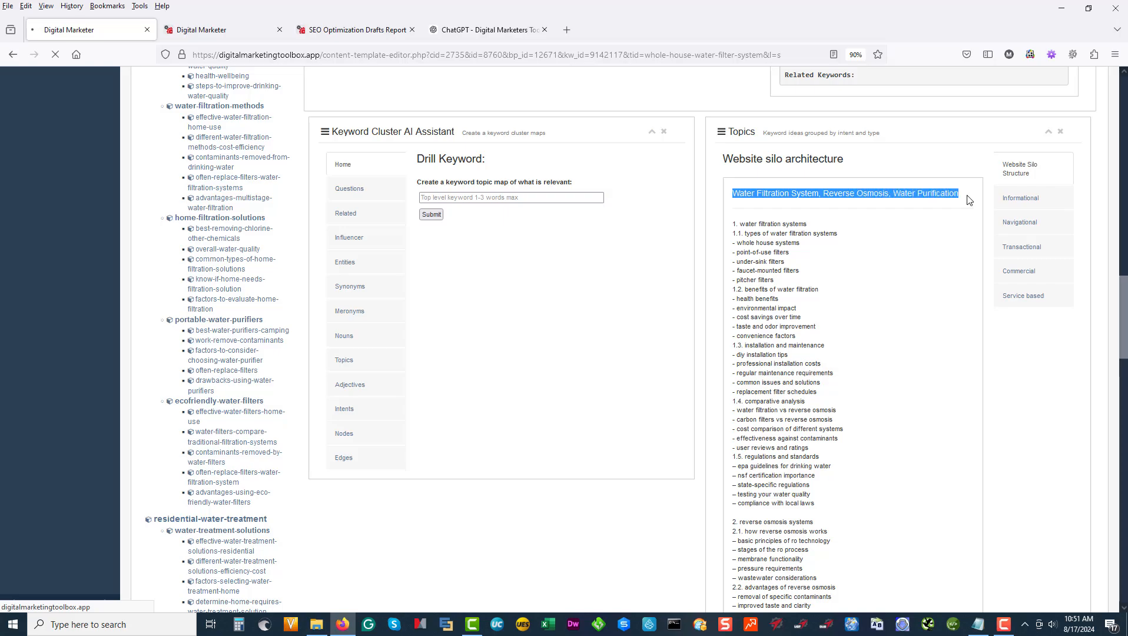
pyautogui.scroll(-2, 898, 195)
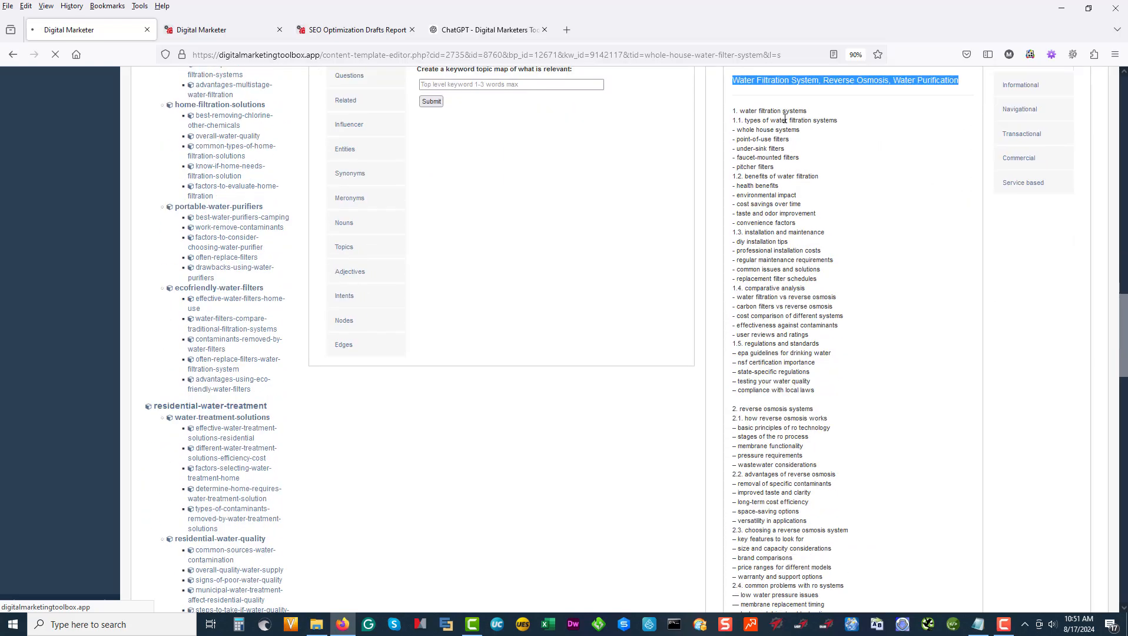
pyautogui.scroll(-6, 784, 189)
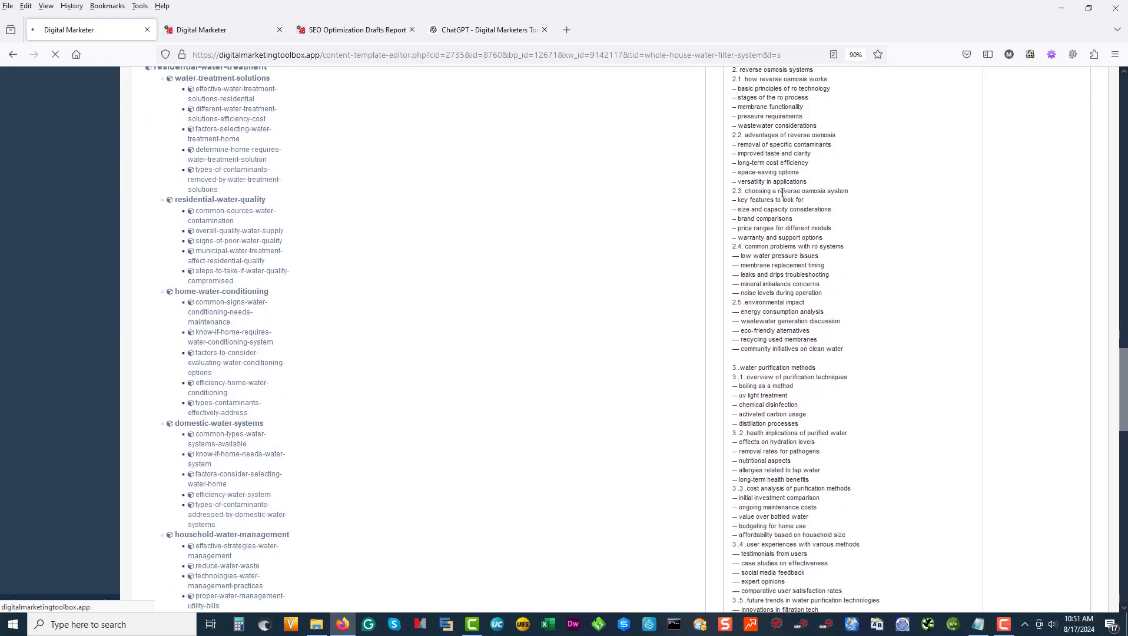
# Read through the separate Water Filtration System topic outline and select its entire text.
pyautogui.scroll(-8, 784, 191)
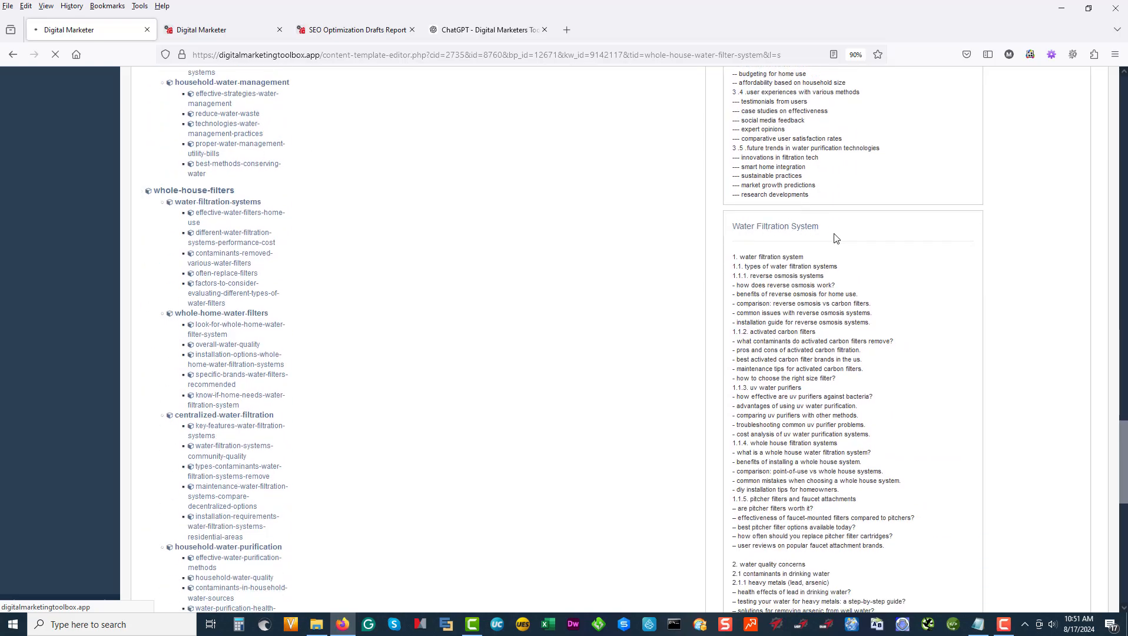
pyautogui.scroll(-2, 836, 237)
pyautogui.scroll(-9, 830, 382)
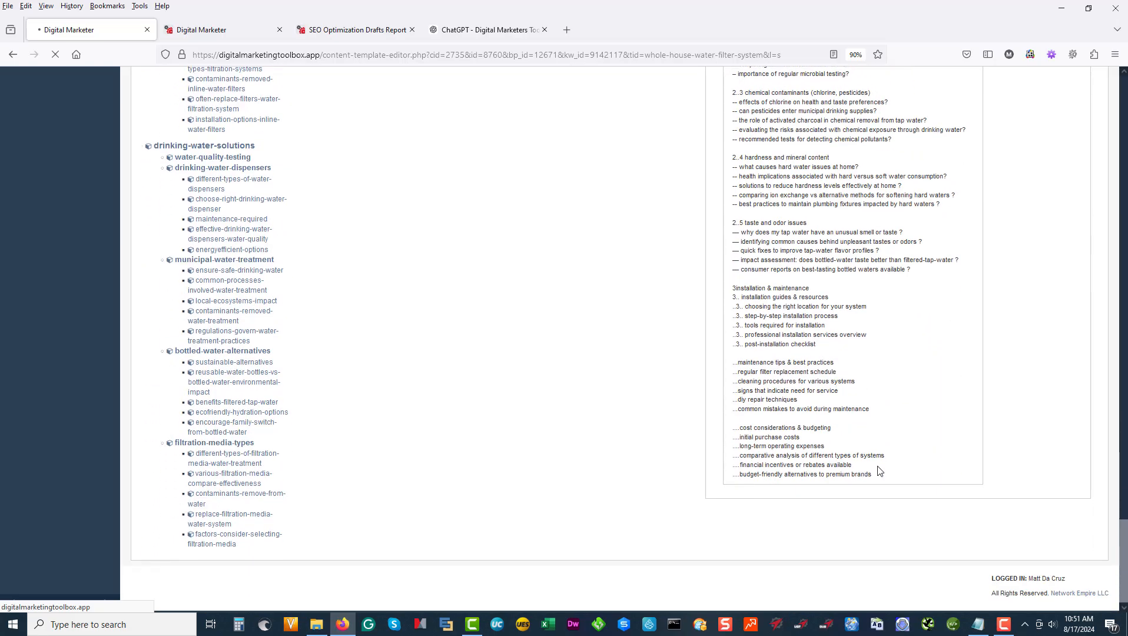
pyautogui.moveTo(886, 477); pyautogui.dragTo(730, 185)
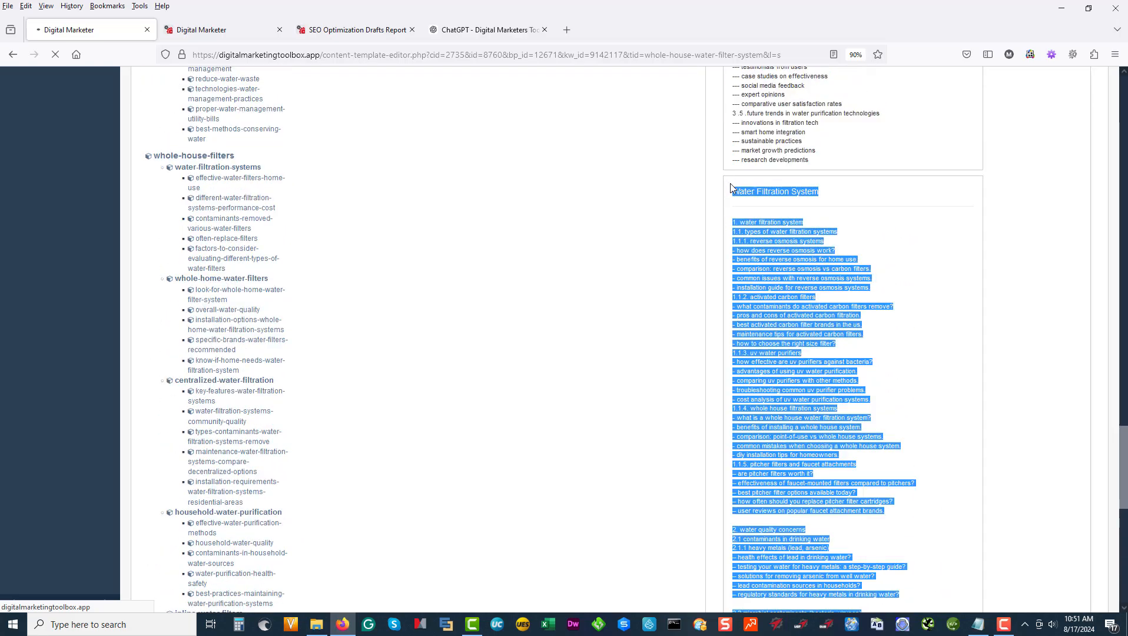
# Review the combined silo architecture outline again, from water filtration systems through water purification methods.
pyautogui.scroll(5, 779, 302)
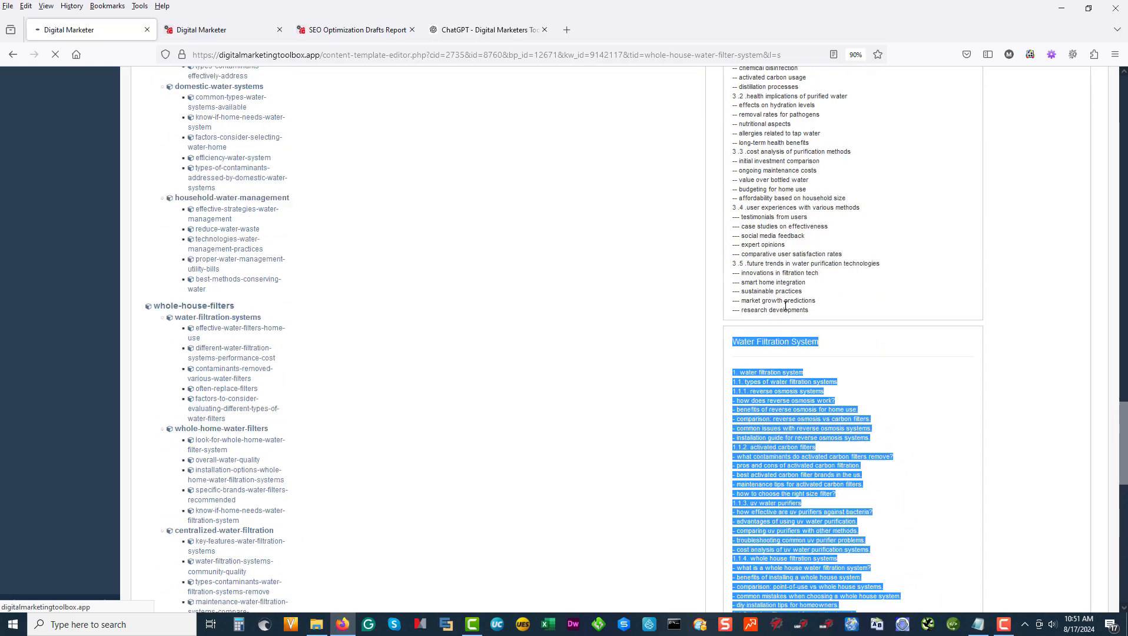
pyautogui.scroll(2, 785, 306)
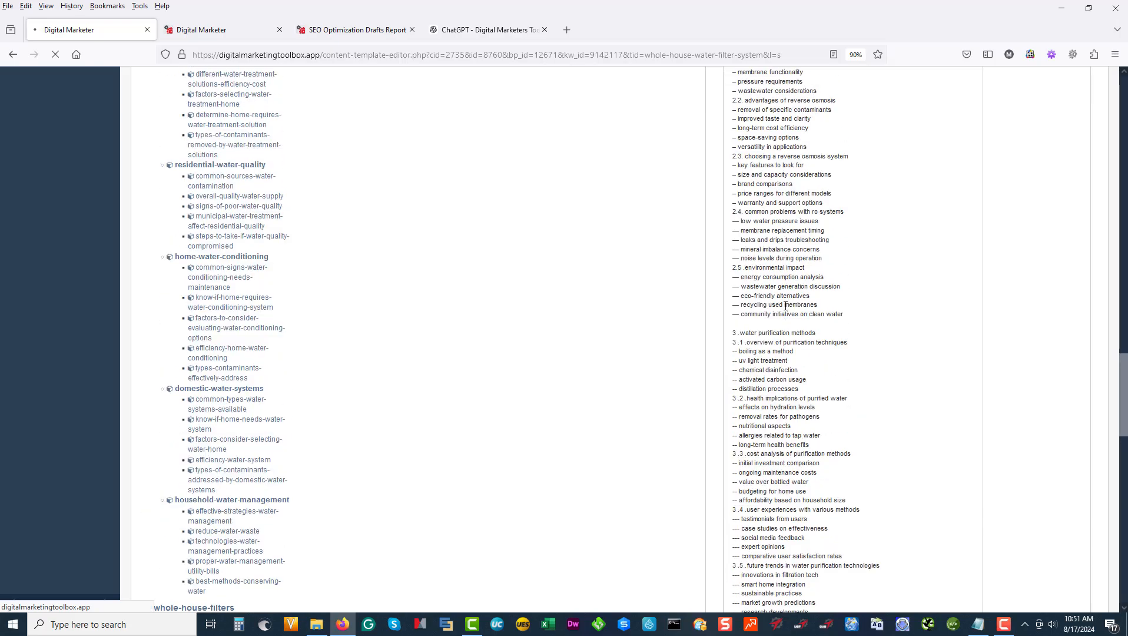
pyautogui.scroll(4, 892, 494)
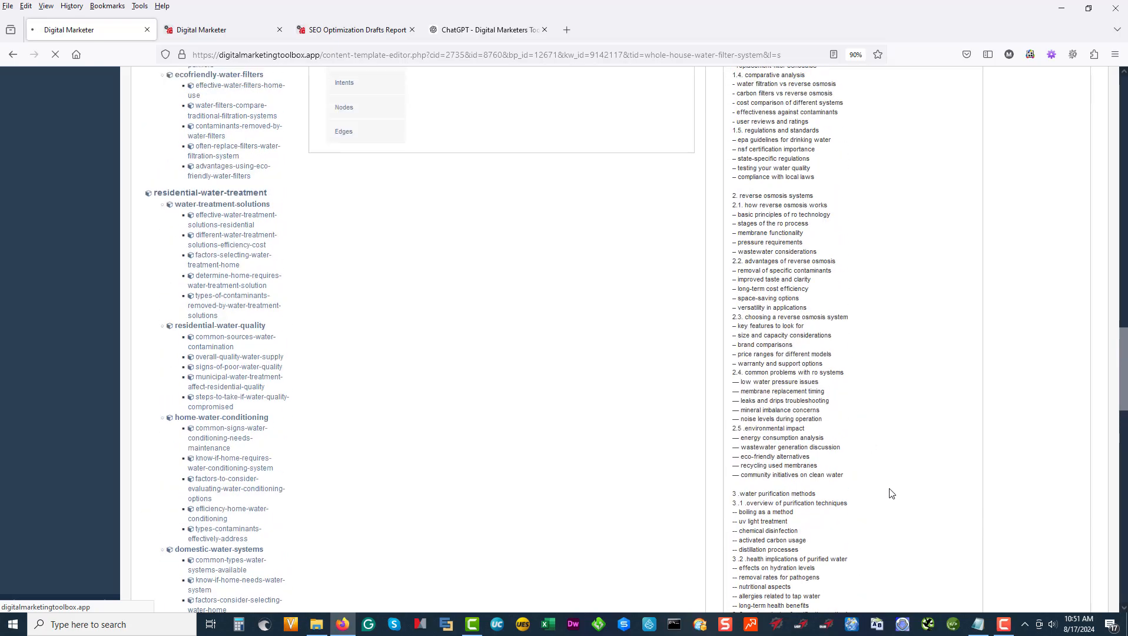
pyautogui.scroll(5, 937, 345)
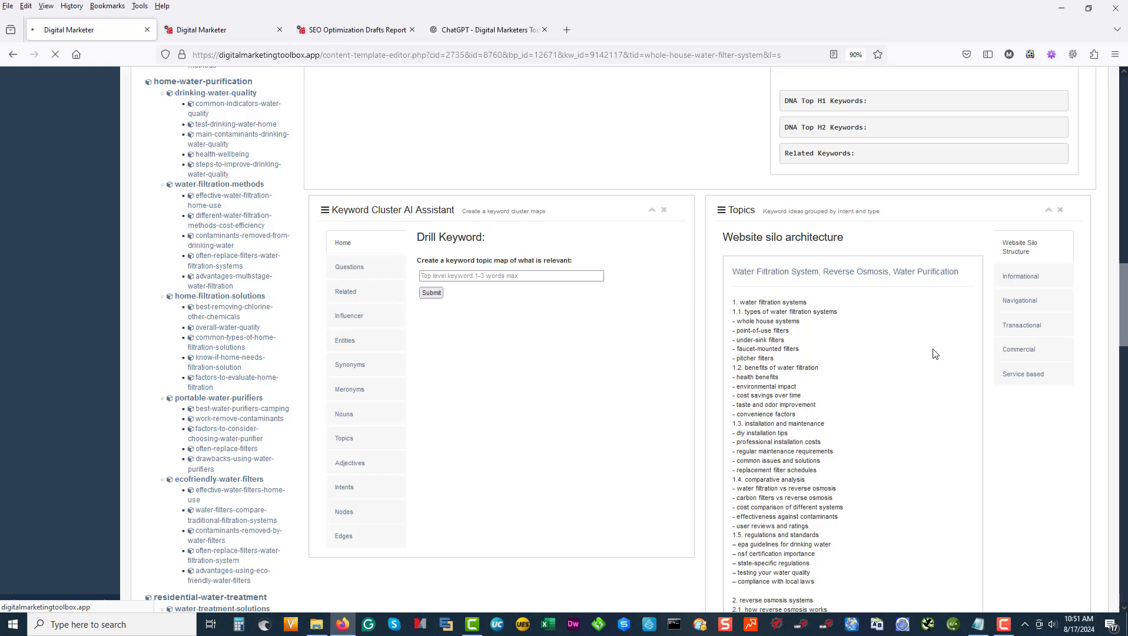
pyautogui.scroll(-13, 786, 295)
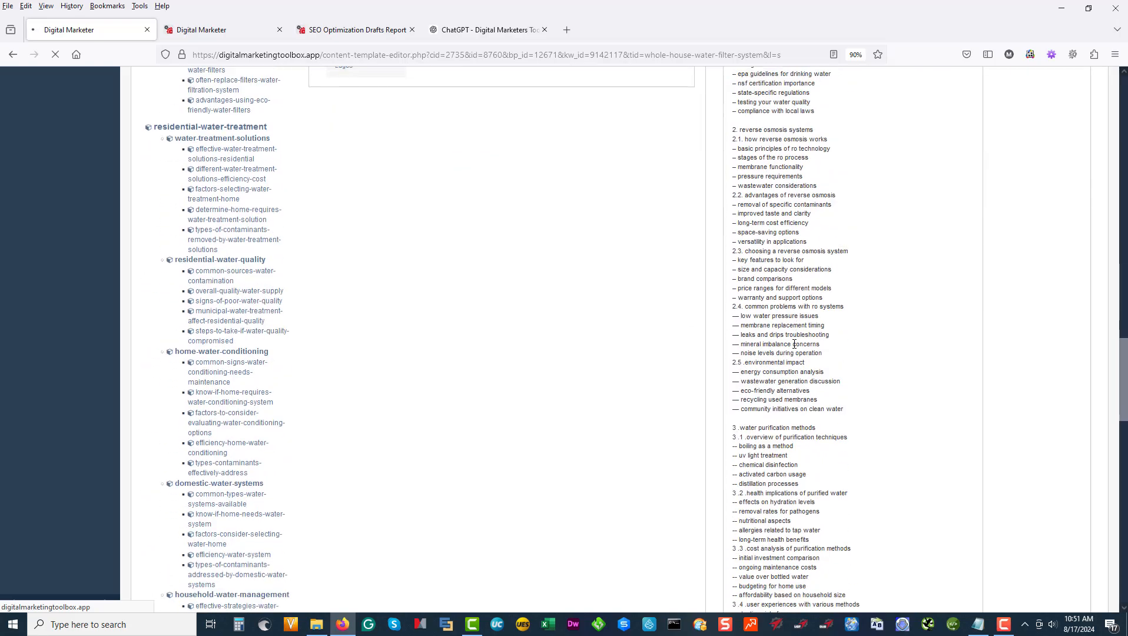
pyautogui.scroll(15, 793, 530)
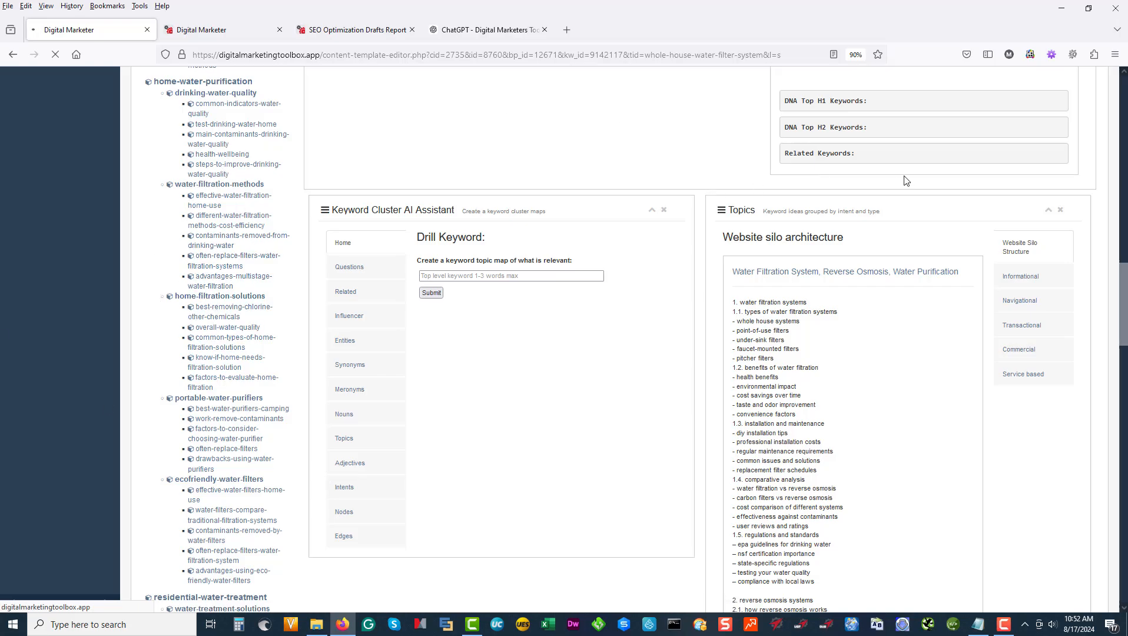
pyautogui.scroll(10, 353, 345)
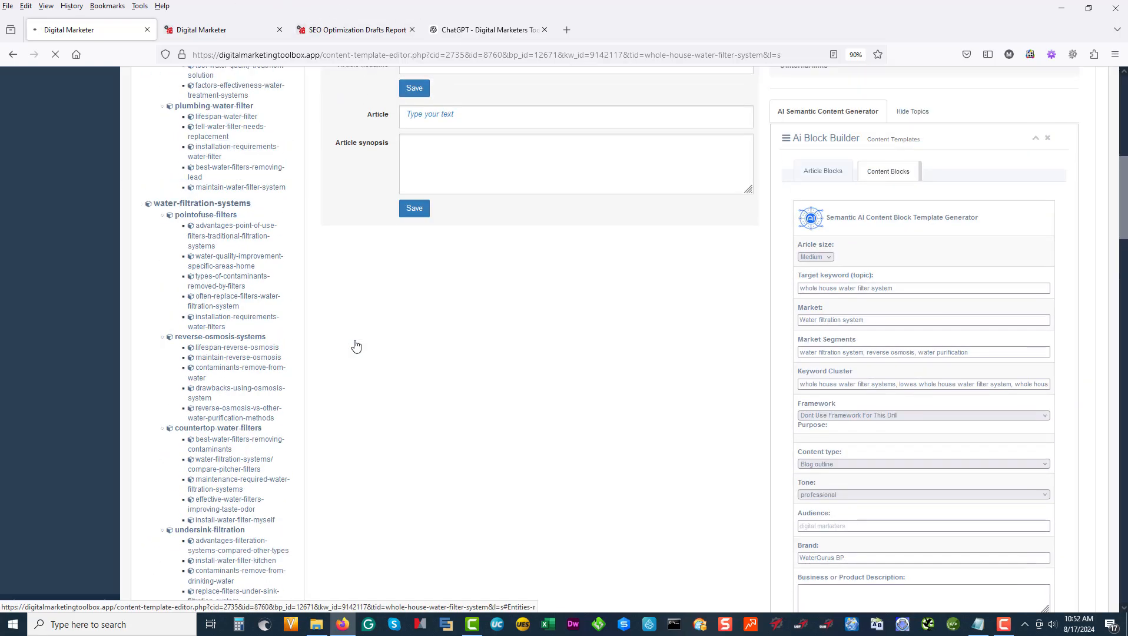
# Reload the SEO Optimization Drafts Report to check the bulk SEO job's progress.
pyautogui.click(357, 30)
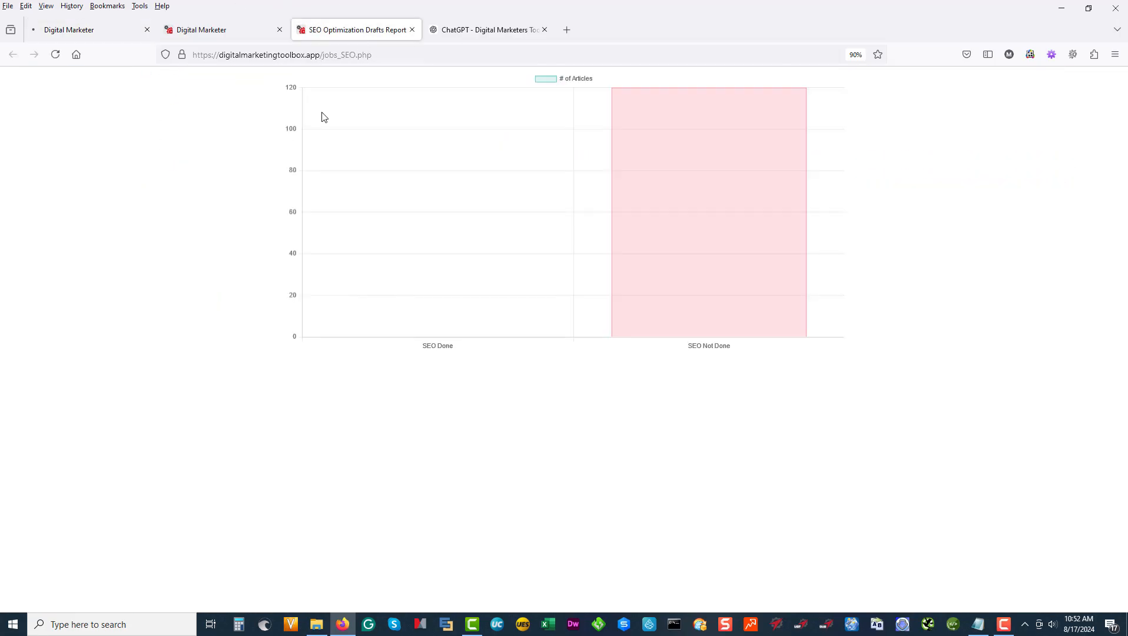
pyautogui.click(55, 55)
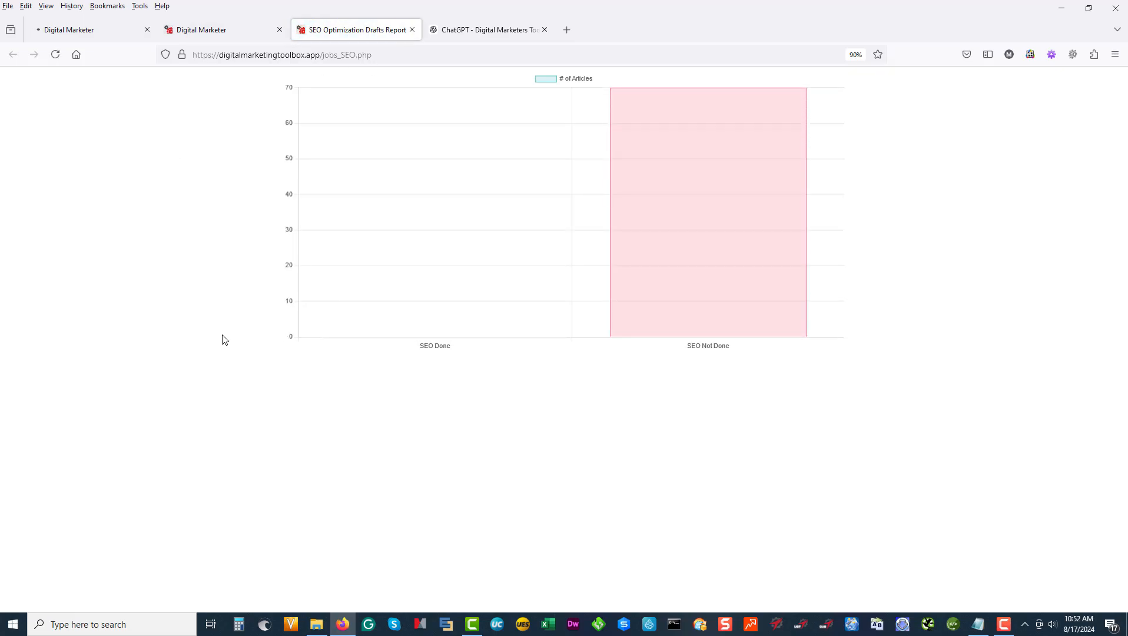
pyautogui.click(87, 32)
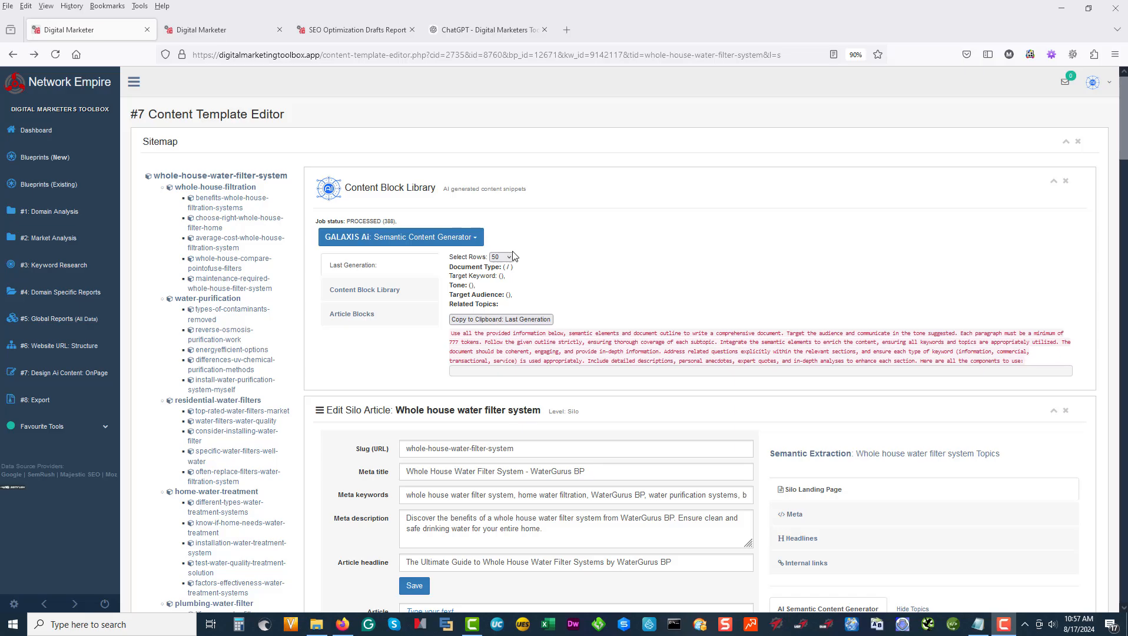
# Review GALAXIS AI's bulk SEO options and close the SEO Optimization Drafts Report.
pyautogui.click(400, 237)
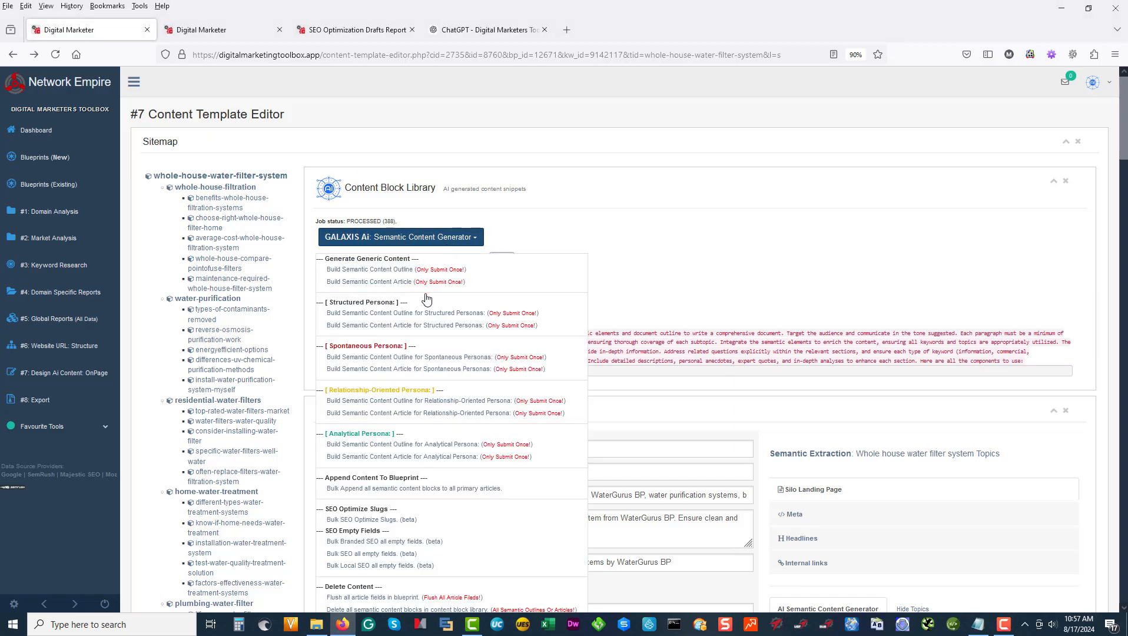
pyautogui.click(390, 520)
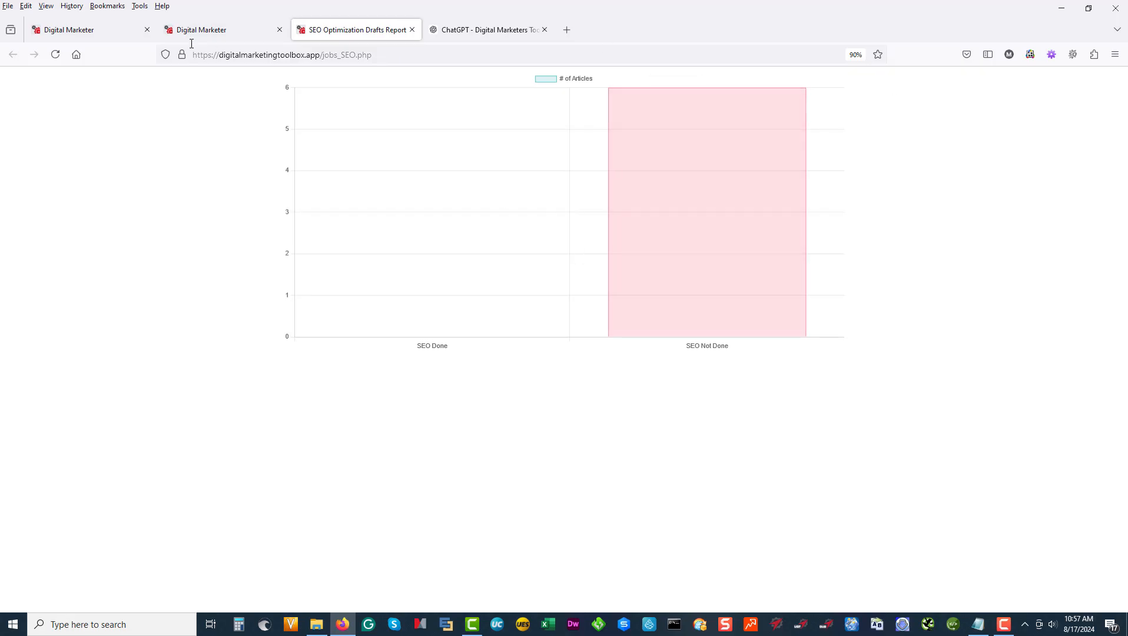
pyautogui.click(412, 30)
# Examine the generated meta title, keywords, description, headline and synopsis of the Whole house water filter system silo article.
pyautogui.click(80, 36)
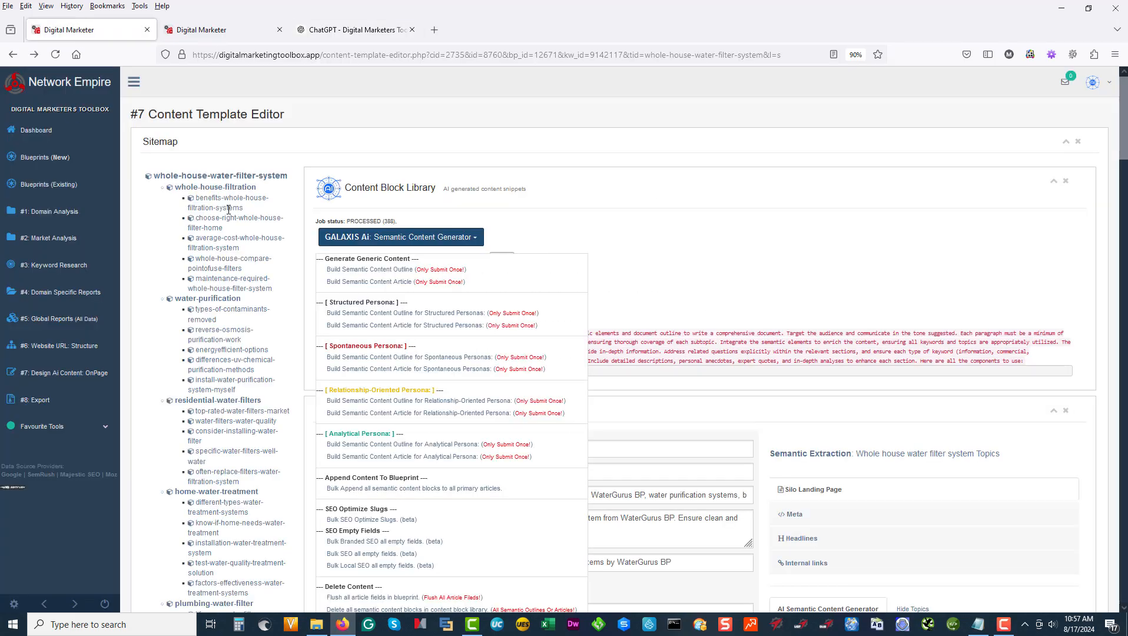
pyautogui.click(648, 217)
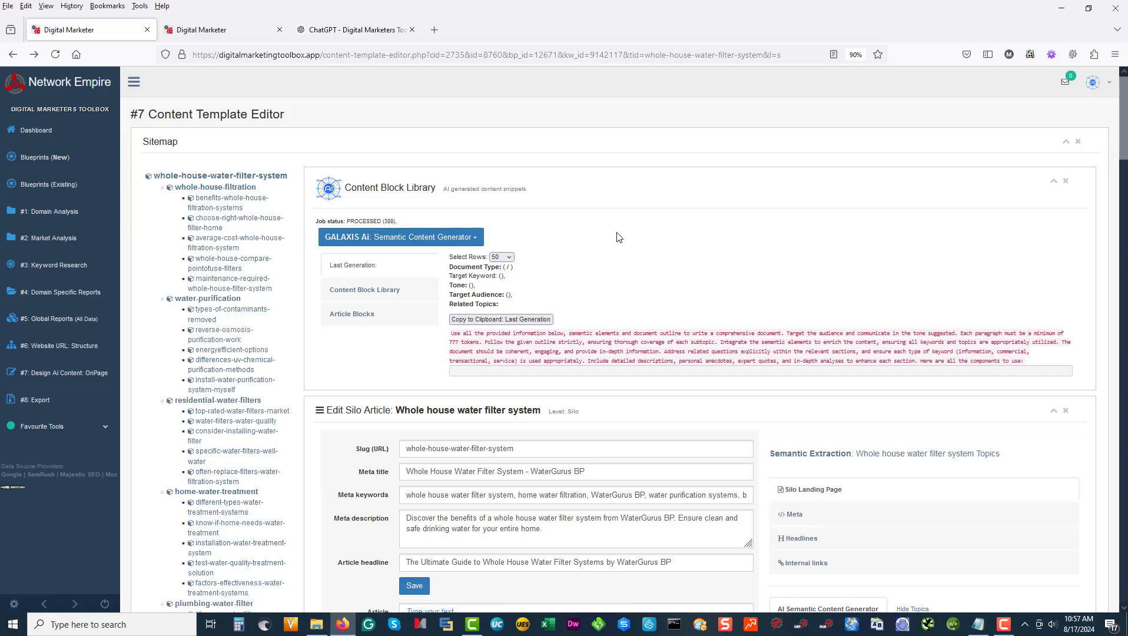
pyautogui.scroll(-4, 618, 237)
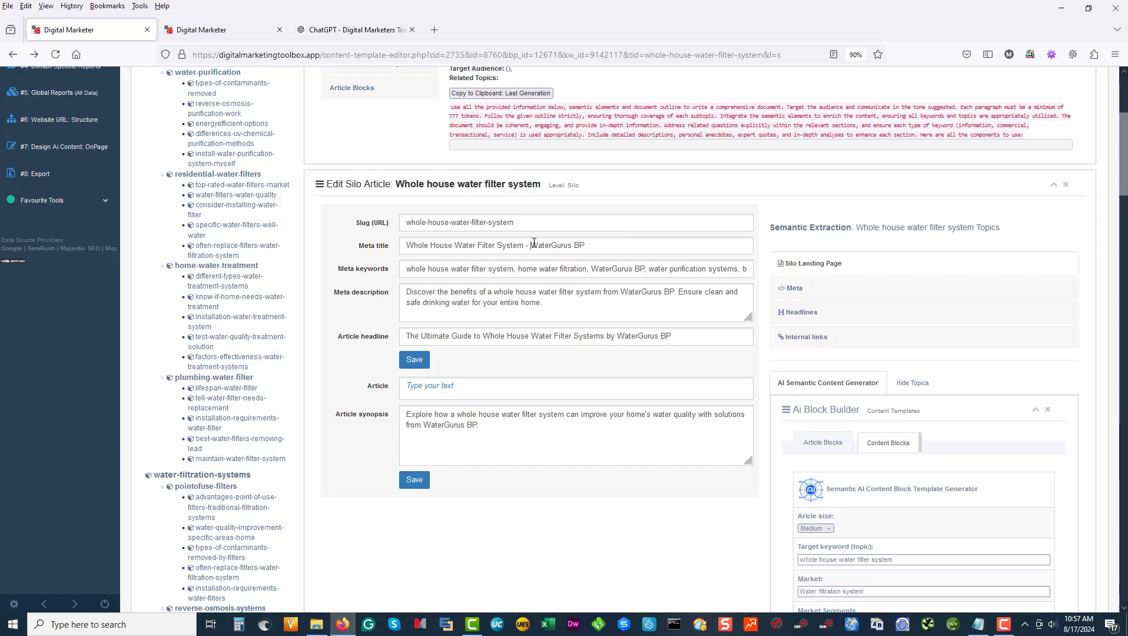
# Examine the WaterGurus BP branding in the whole house silo's meta title and in the Residential water filters category's SEO fields.
pyautogui.moveTo(534, 245); pyautogui.dragTo(607, 245)
pyautogui.click(596, 246)
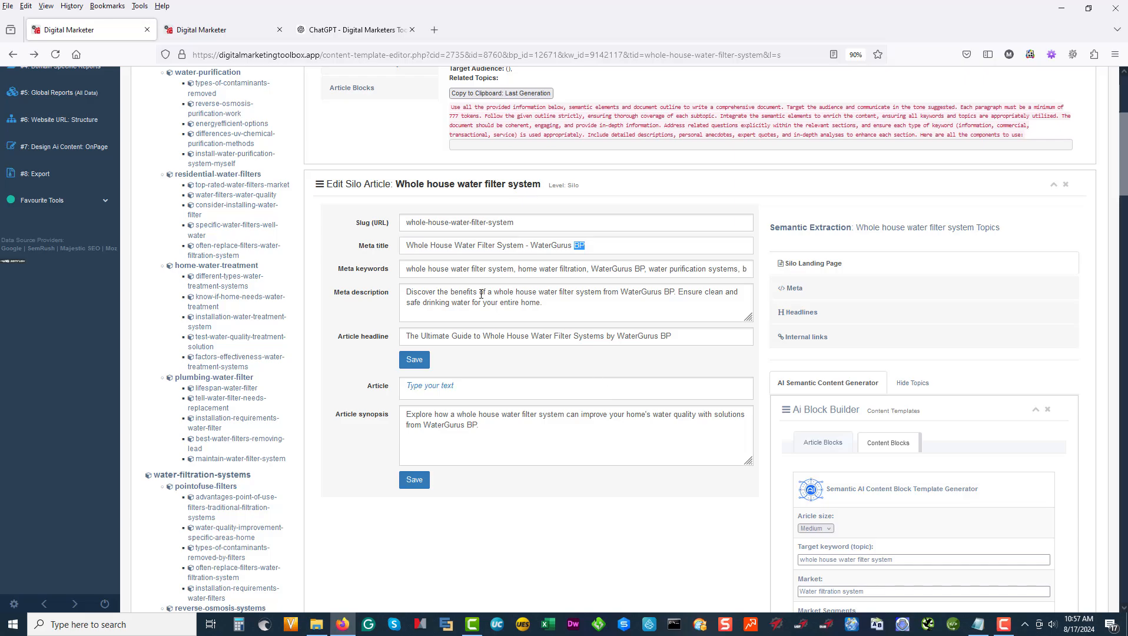
pyautogui.click(218, 174)
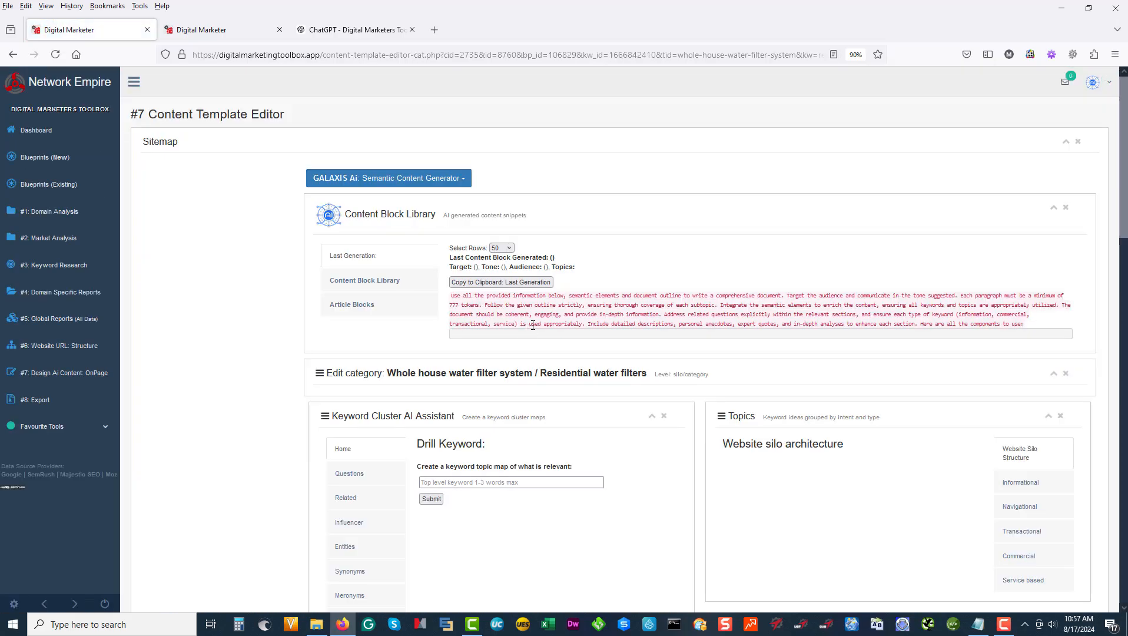
pyautogui.scroll(-2, 459, 301)
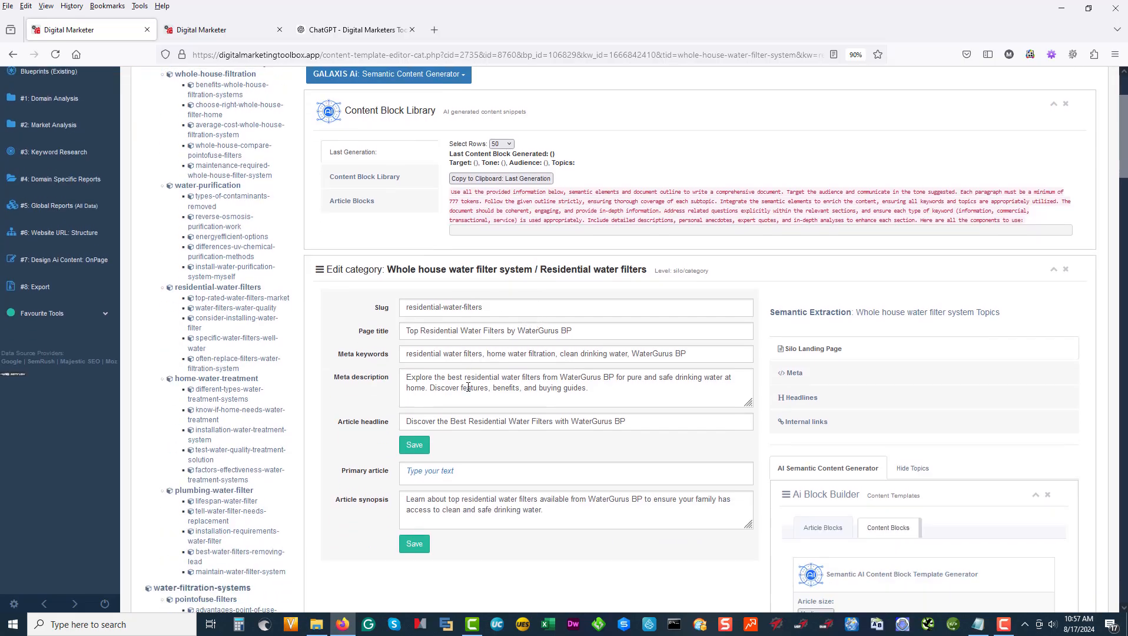
pyautogui.scroll(-2, 468, 386)
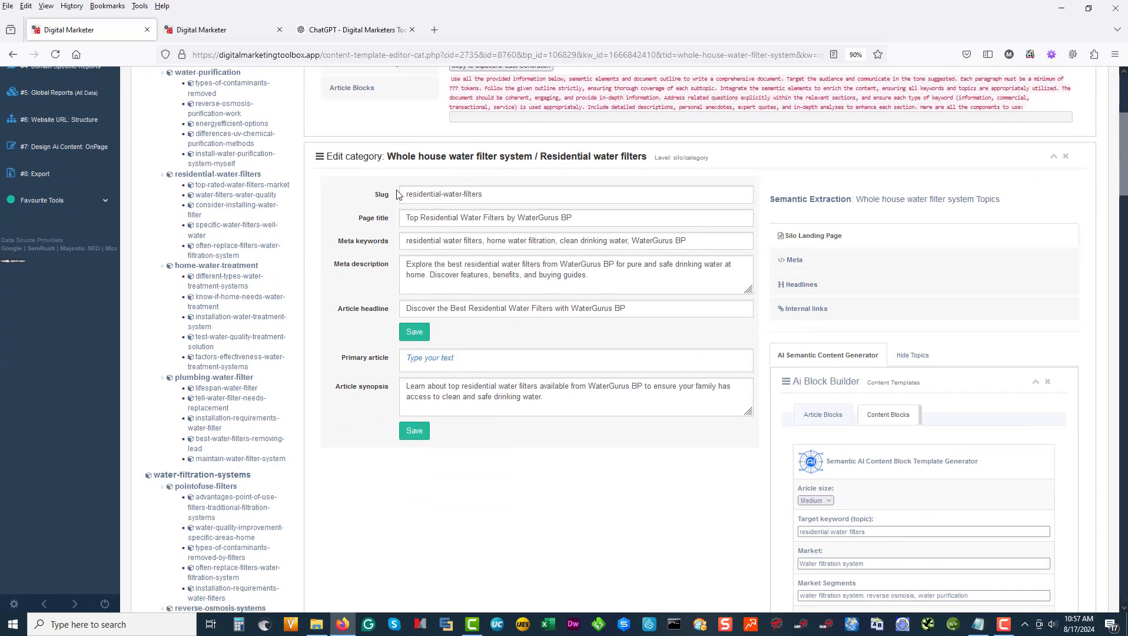
pyautogui.click(468, 216)
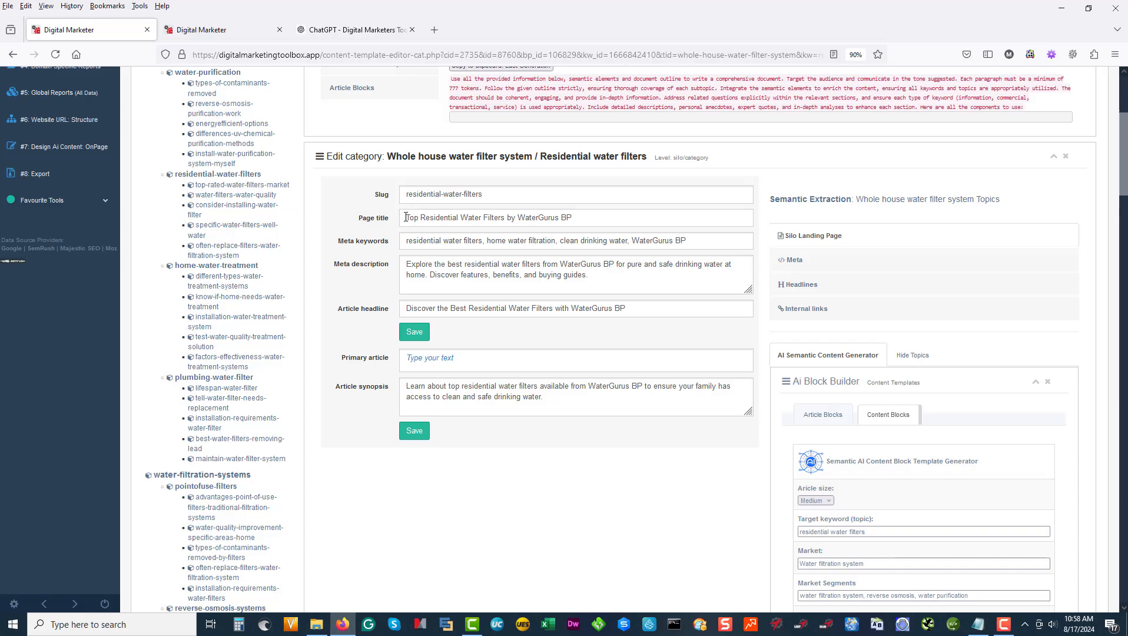
pyautogui.moveTo(406, 217); pyautogui.dragTo(612, 218)
pyautogui.click(438, 241)
pyautogui.click(428, 274)
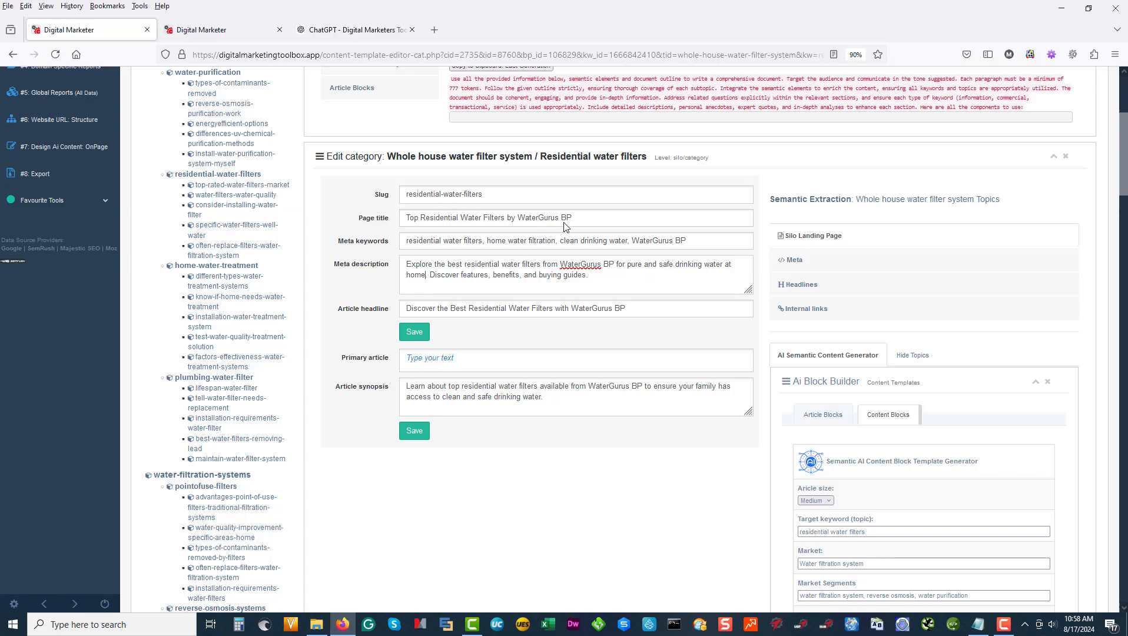
# Open the blueprint's Market Analysis and read the brand summary, target audiences and persona types in the Vertical Online Market Analysis.
pyautogui.scroll(4, 510, 363)
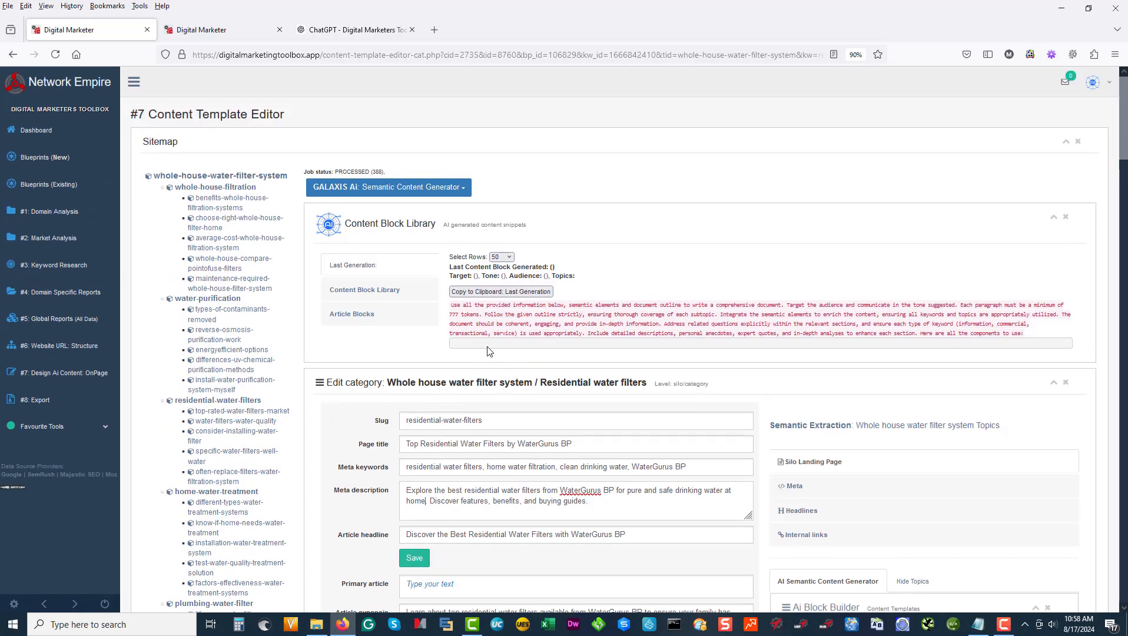
pyautogui.click(57, 241)
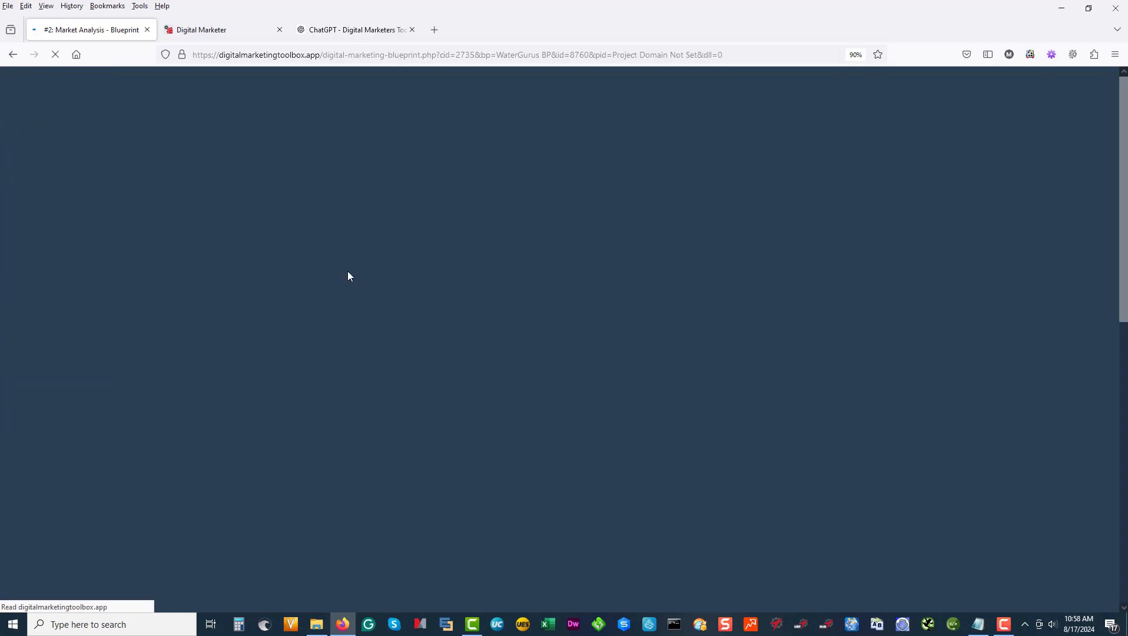
pyautogui.scroll(-4, 348, 272)
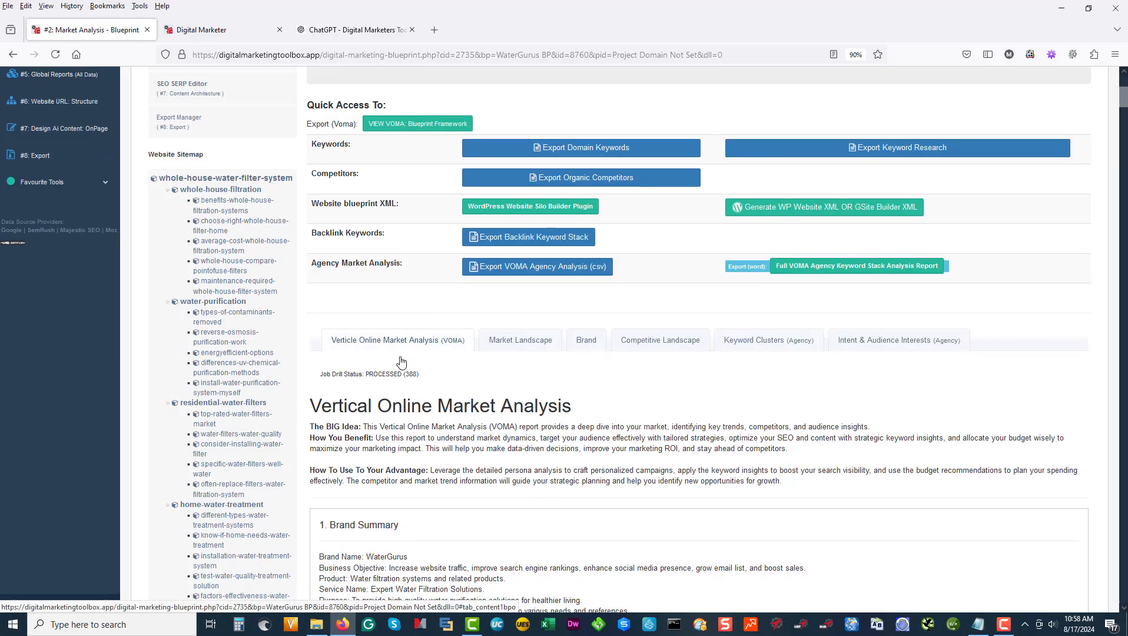
pyautogui.scroll(-5, 388, 353)
pyautogui.scroll(-3, 406, 324)
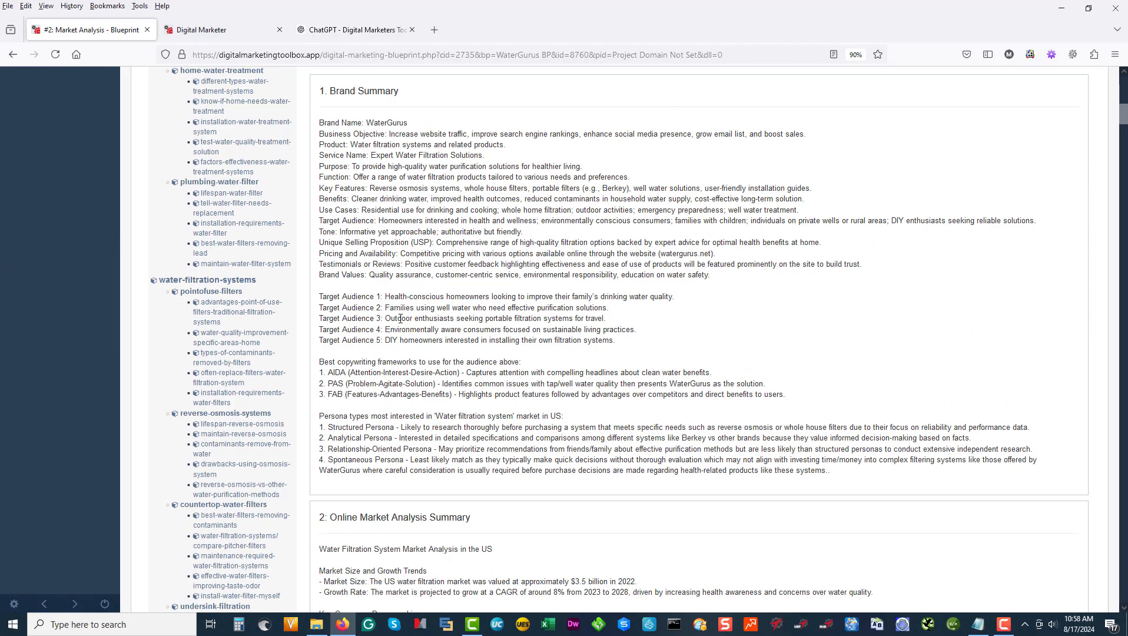
pyautogui.scroll(-2, 323, 279)
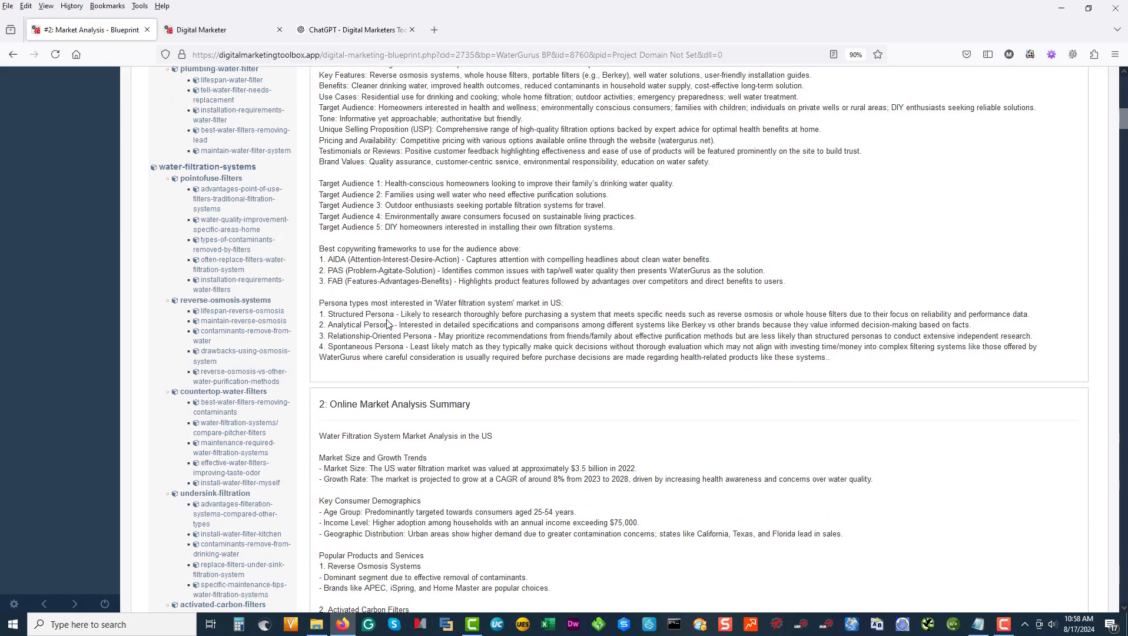
pyautogui.scroll(-2, 393, 283)
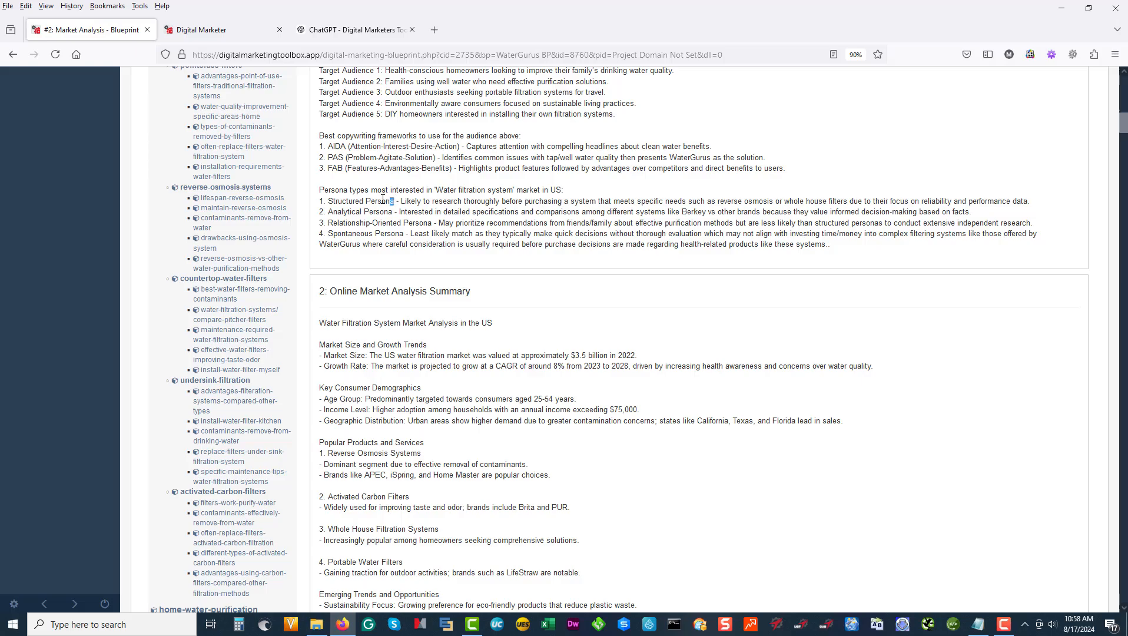
pyautogui.moveTo(383, 200); pyautogui.dragTo(328, 200)
# Reopen the Whole house water filter system silo article and review GALXIS AI's semantic content options for each persona.
pyautogui.scroll(14, 201, 238)
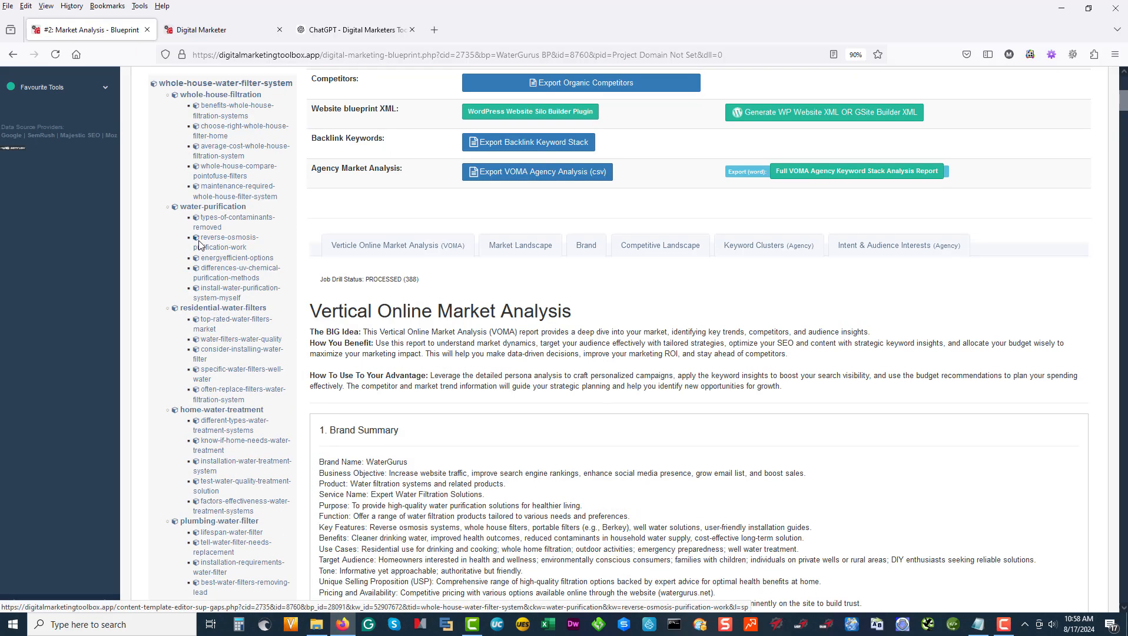
pyautogui.scroll(-1, 203, 235)
pyautogui.click(172, 196)
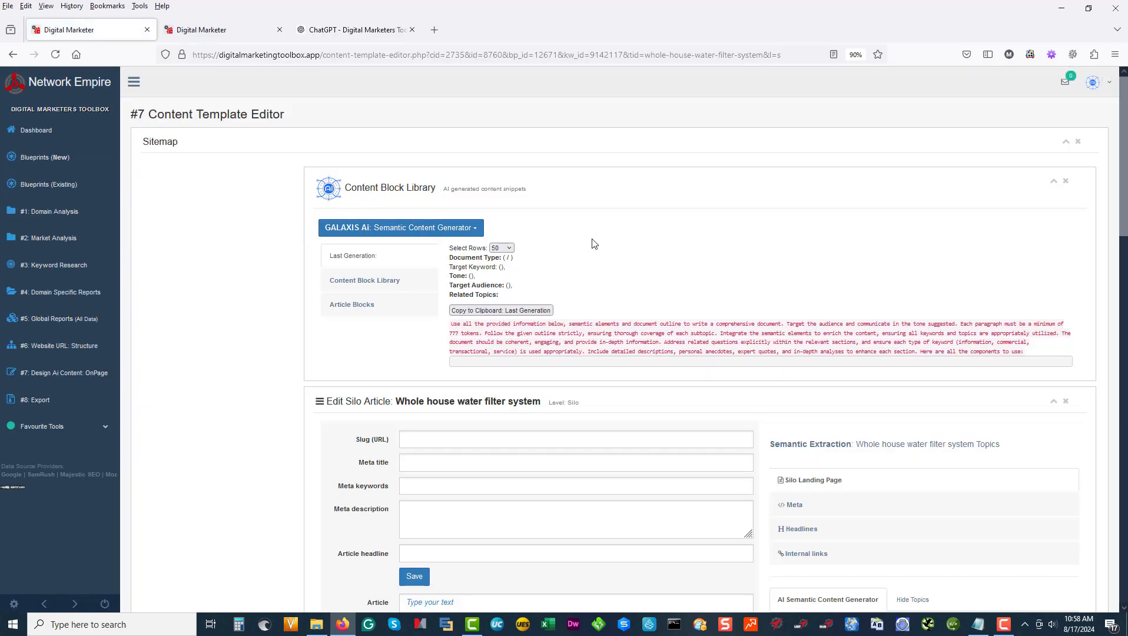
pyautogui.click(474, 230)
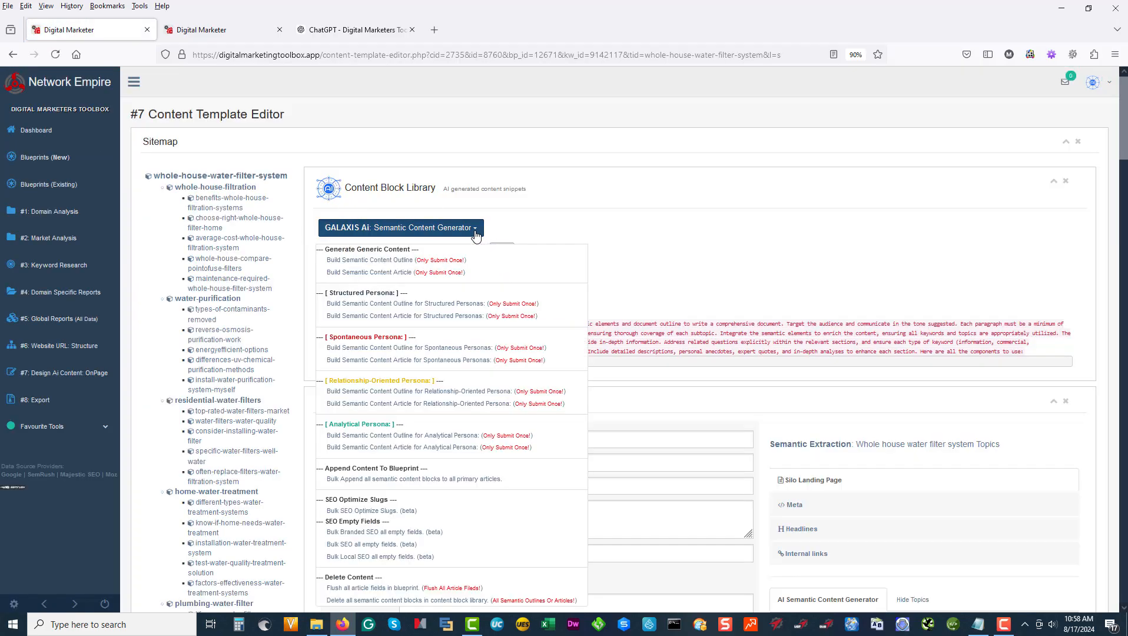
pyautogui.scroll(-3, 475, 235)
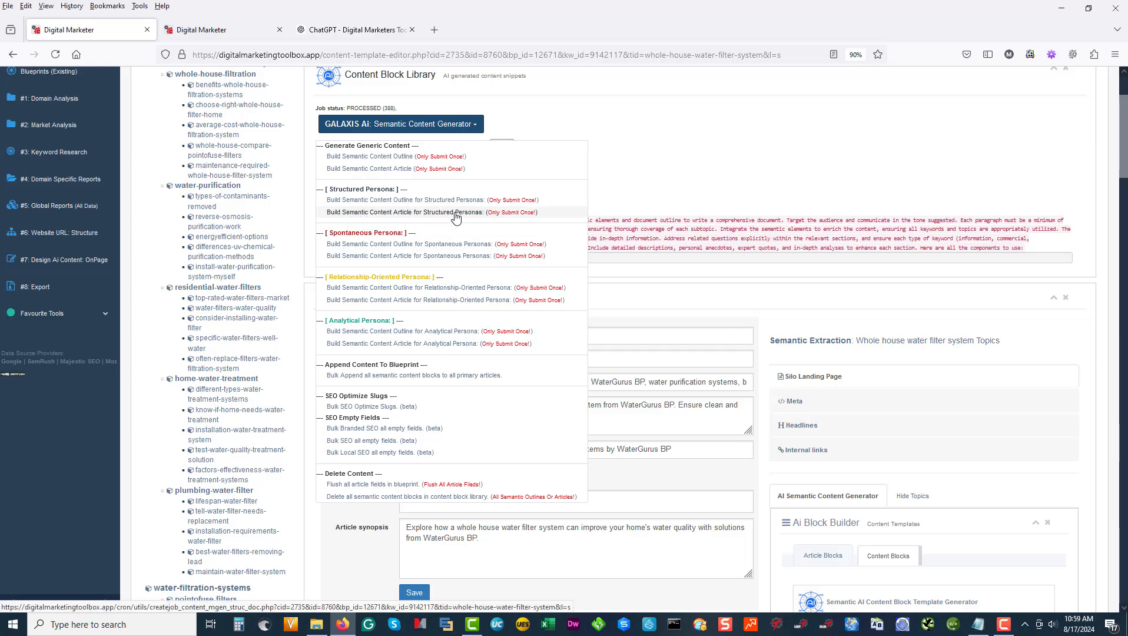
pyautogui.click(705, 283)
# Check the silo's Article and synopsis fields, and review the semantic outline and article options for Structured Personas.
pyautogui.scroll(-5, 705, 282)
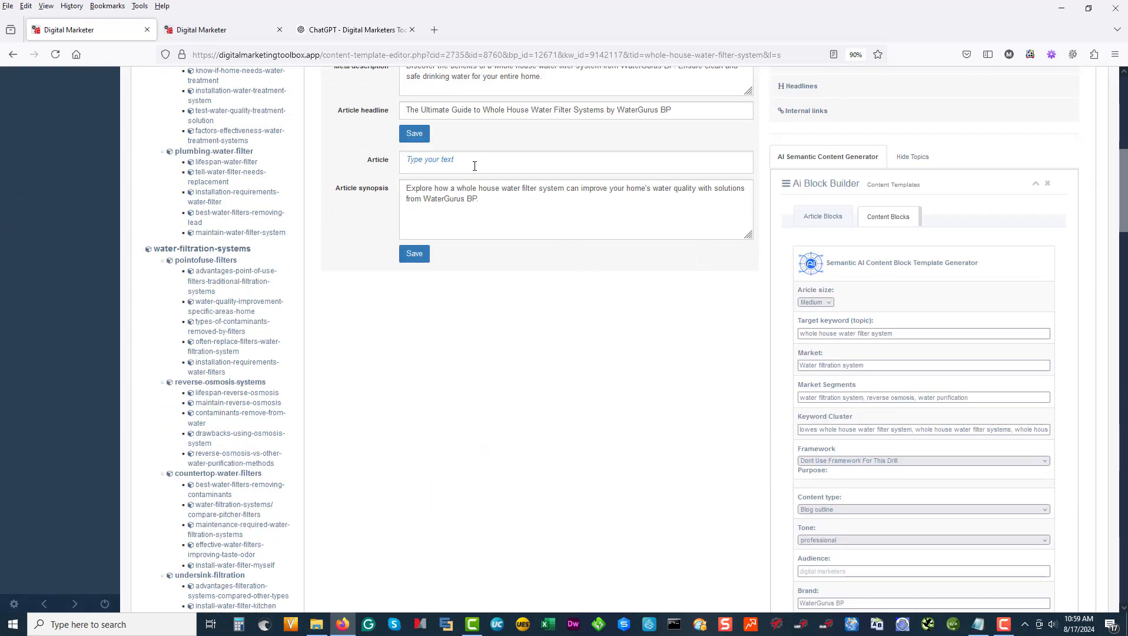
pyautogui.scroll(3, 482, 163)
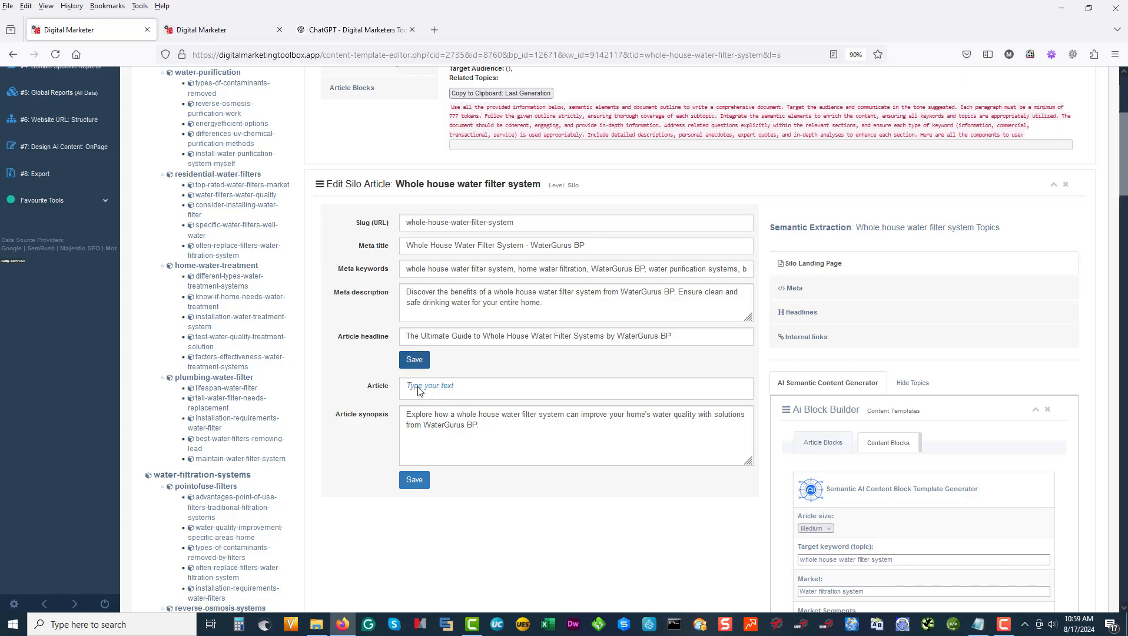
pyautogui.scroll(3, 513, 263)
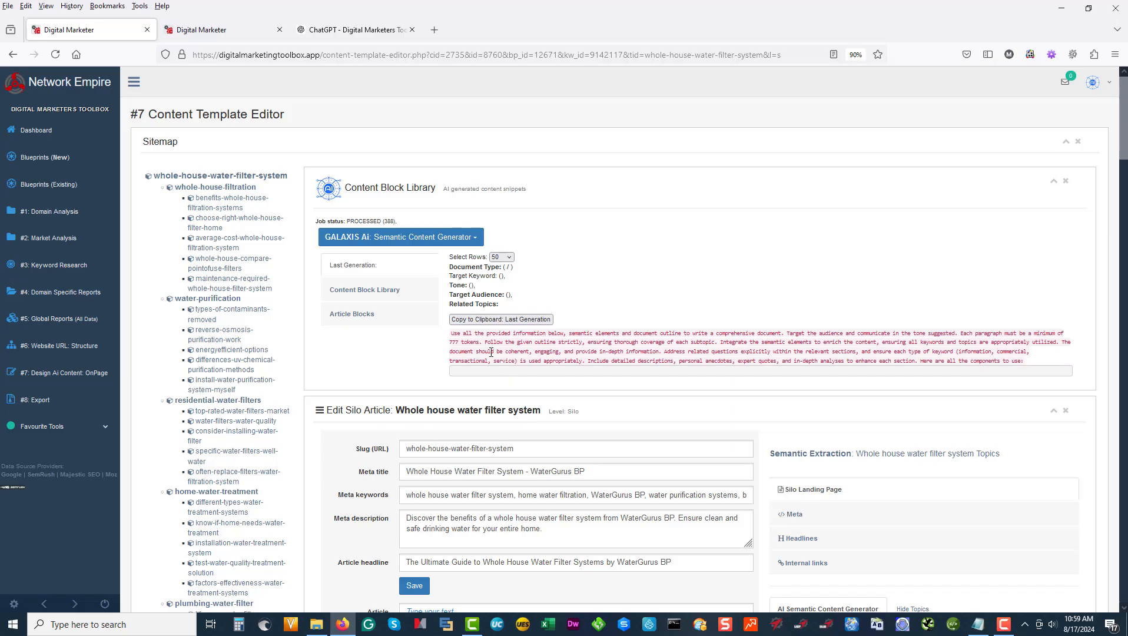
pyautogui.scroll(-2, 518, 265)
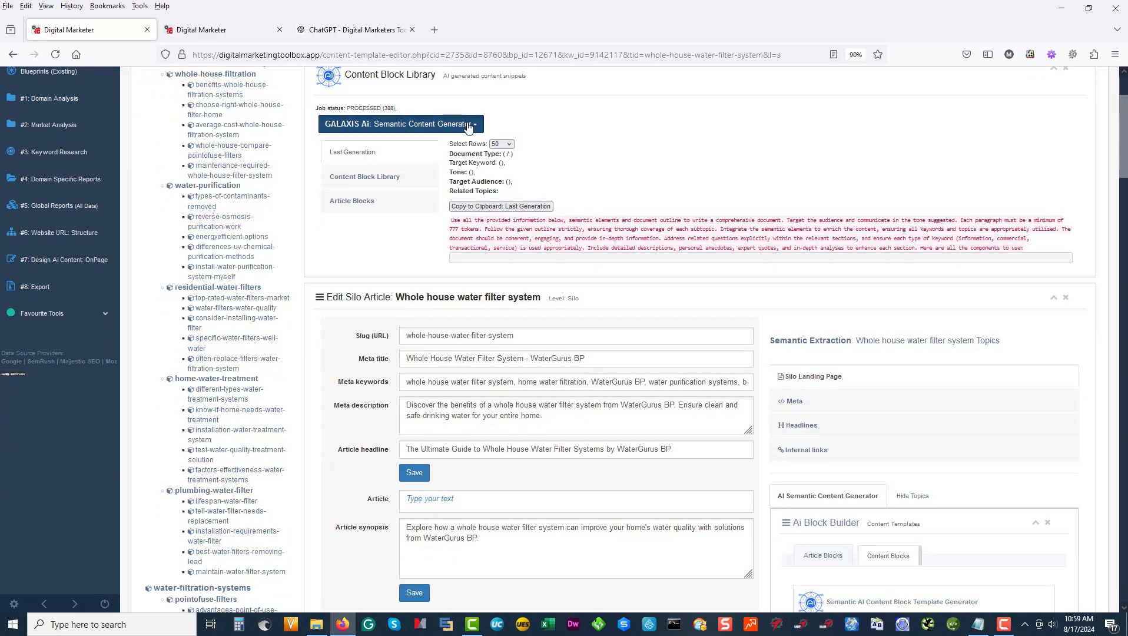
pyautogui.click(471, 124)
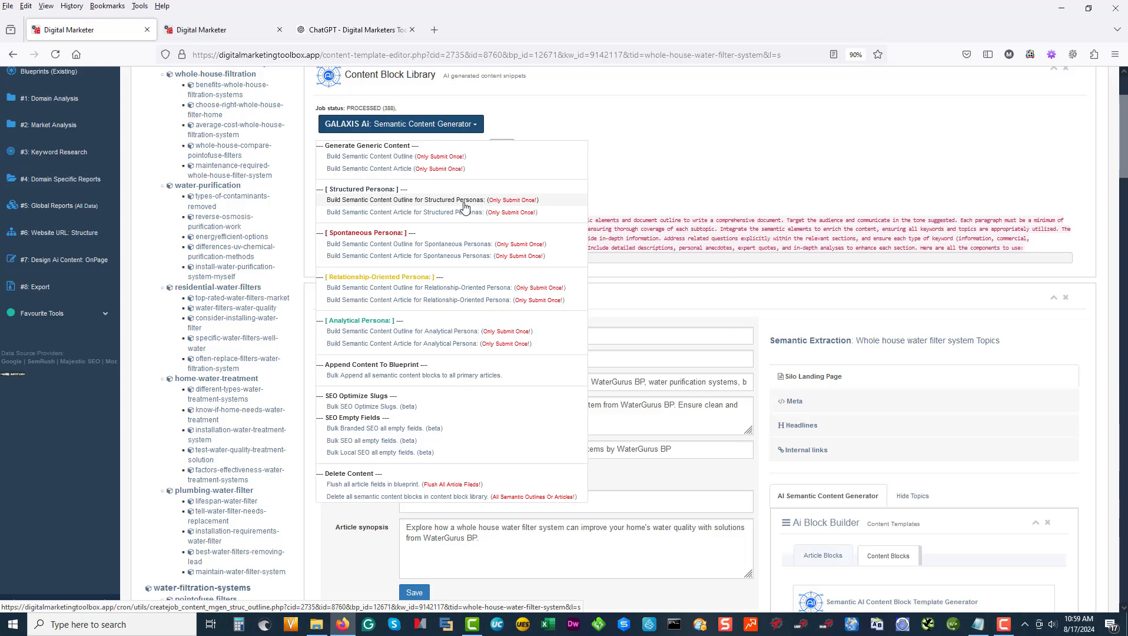
pyautogui.click(435, 203)
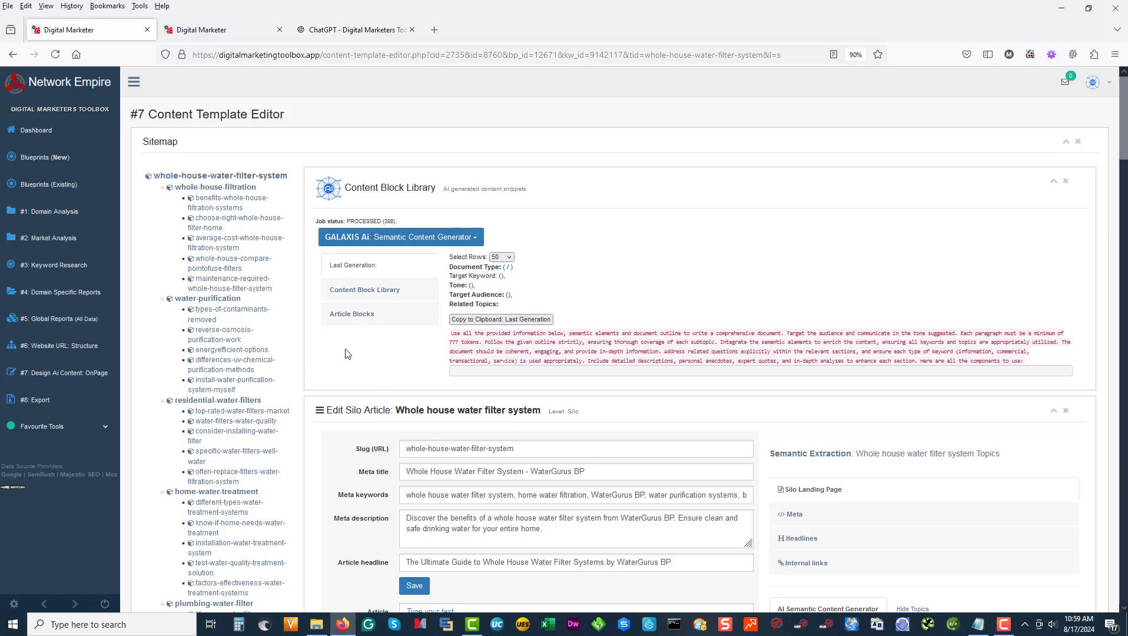
# Open the Jobs Manager and review the job list, status chart and average processing time.
pyautogui.click(46, 402)
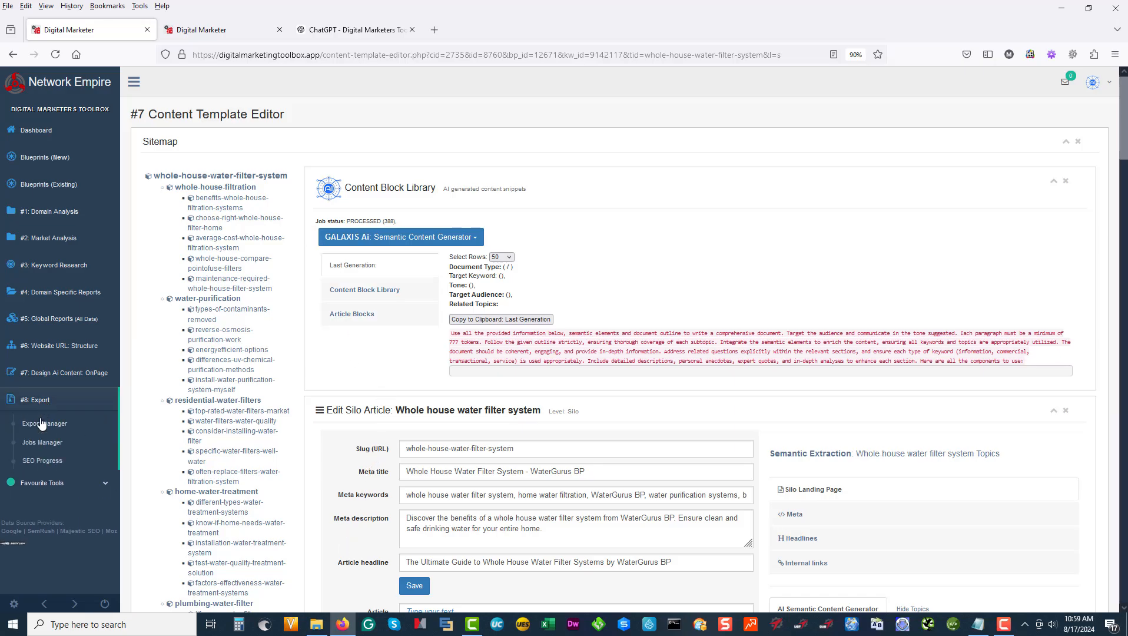
pyautogui.click(45, 443)
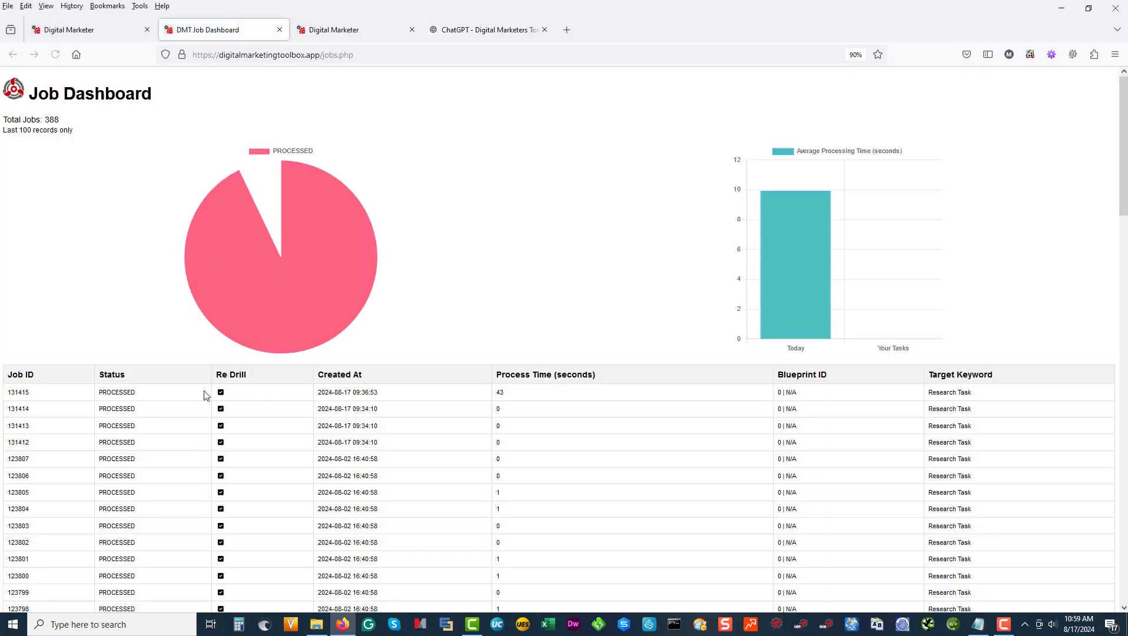
pyautogui.scroll(-2, 147, 341)
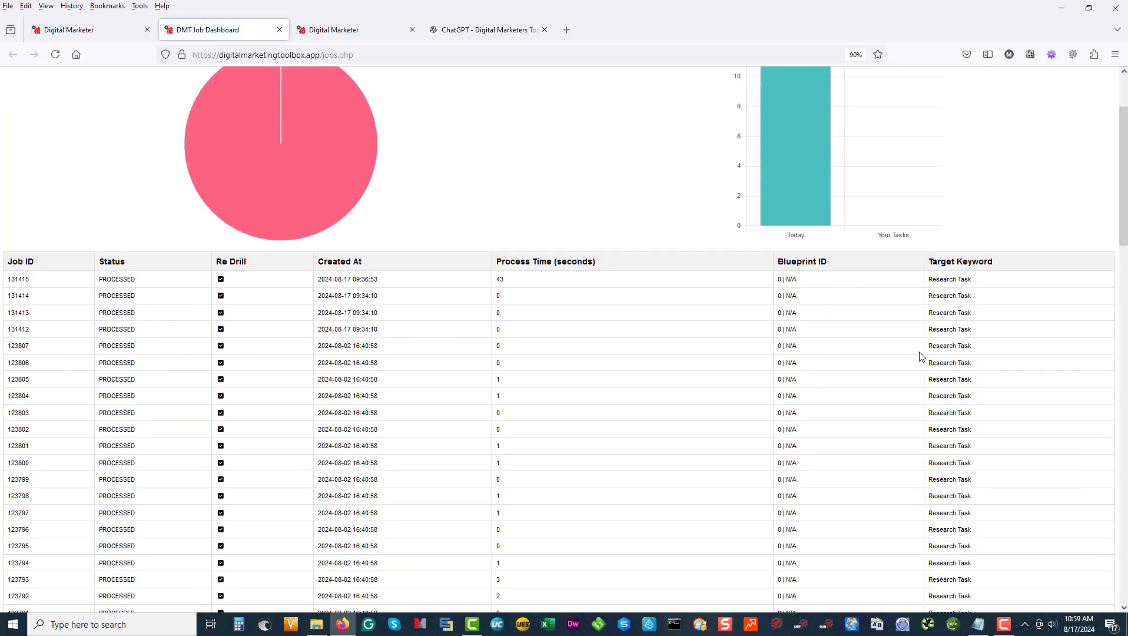
pyautogui.scroll(2, 825, 270)
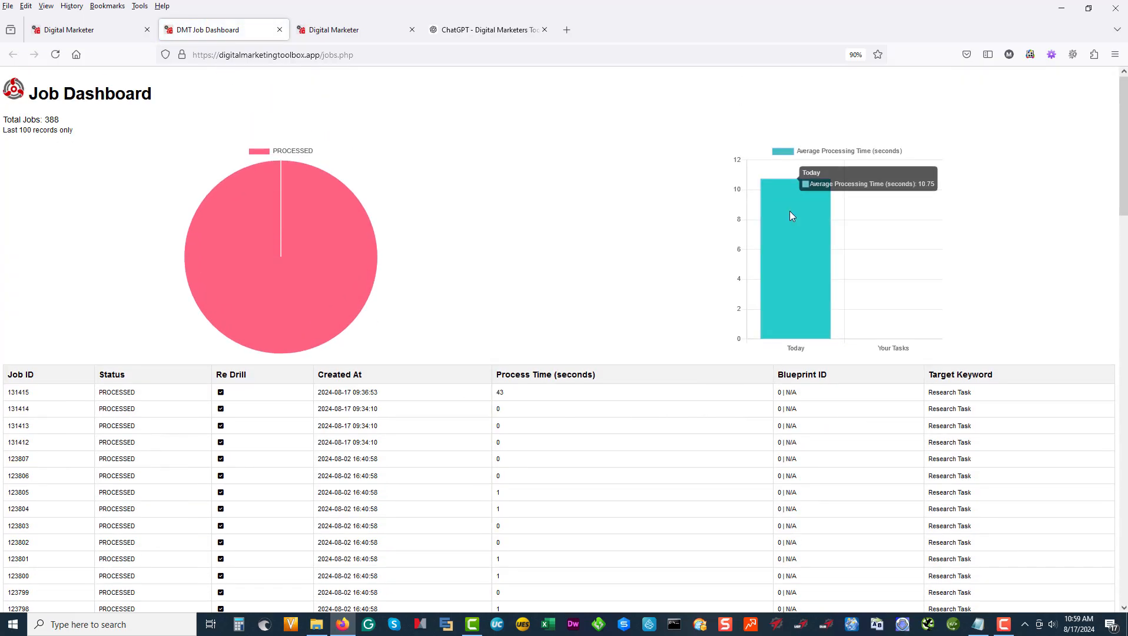
pyautogui.moveTo(337, 296)
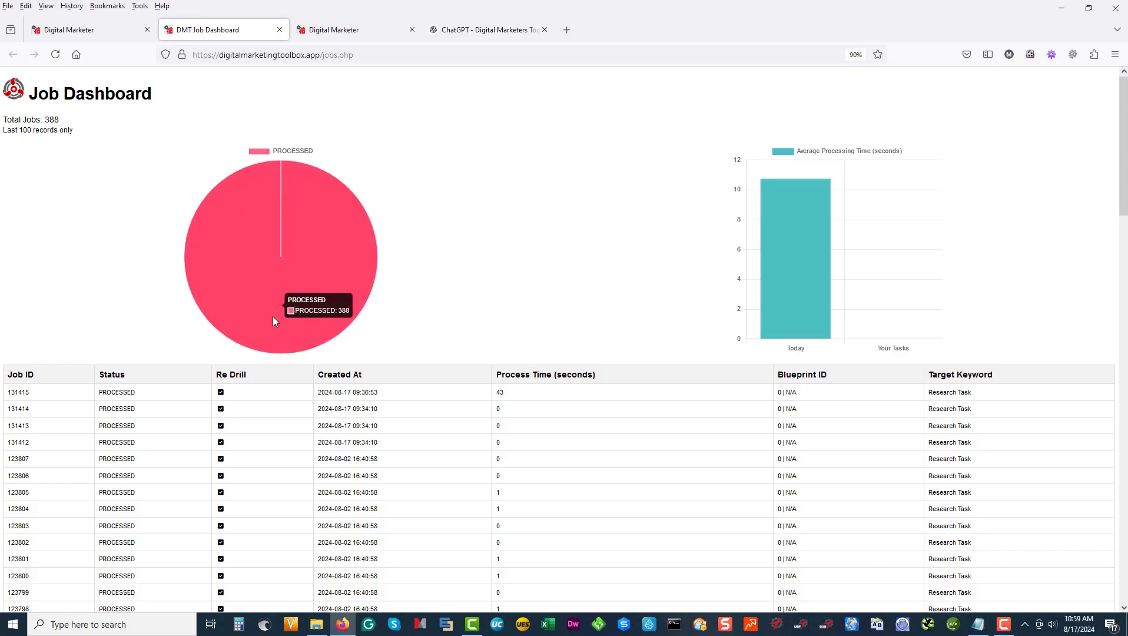
# Generate the WP XML Site Builder File in the already open Export Manager and bring up its link's save options.
pyautogui.click(68, 30)
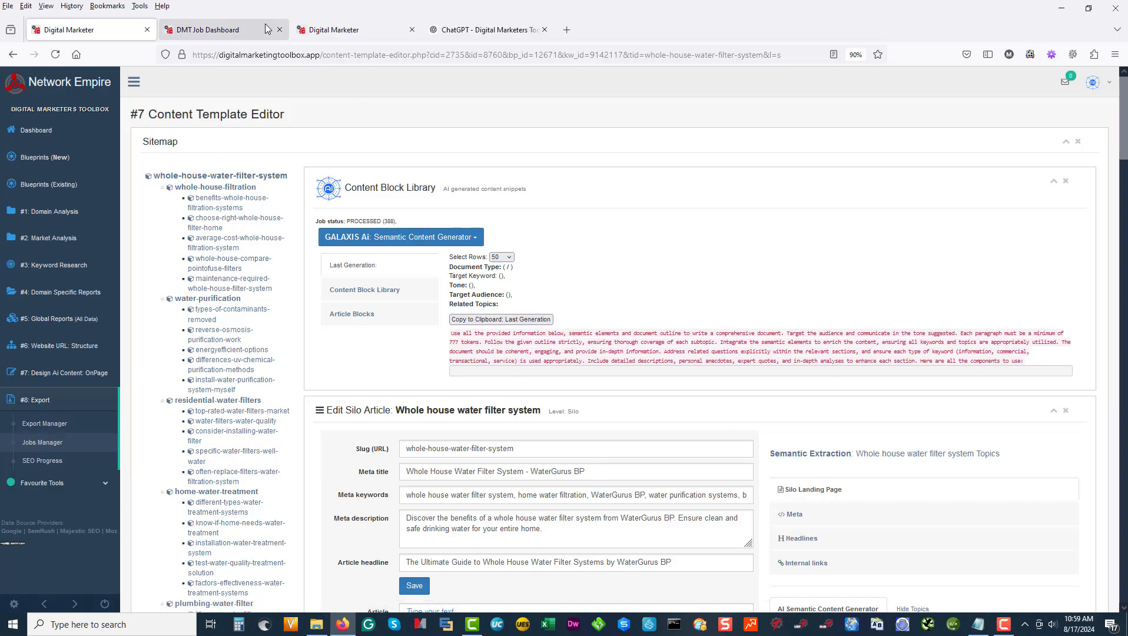
pyautogui.click(352, 30)
pyautogui.click(252, 243)
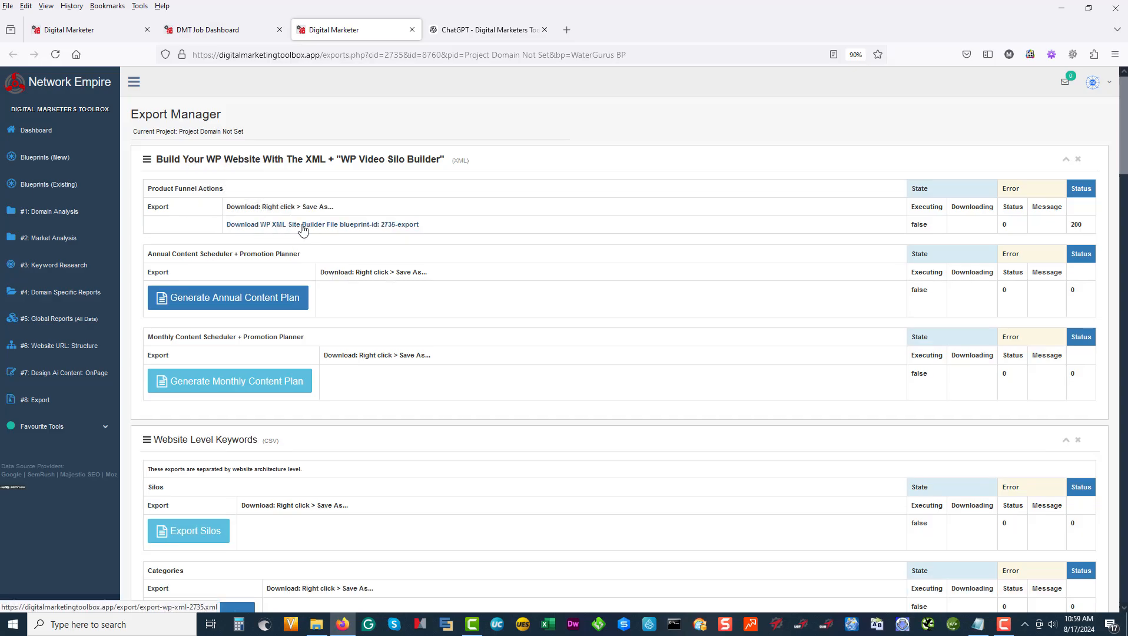
pyautogui.rightClick(303, 226)
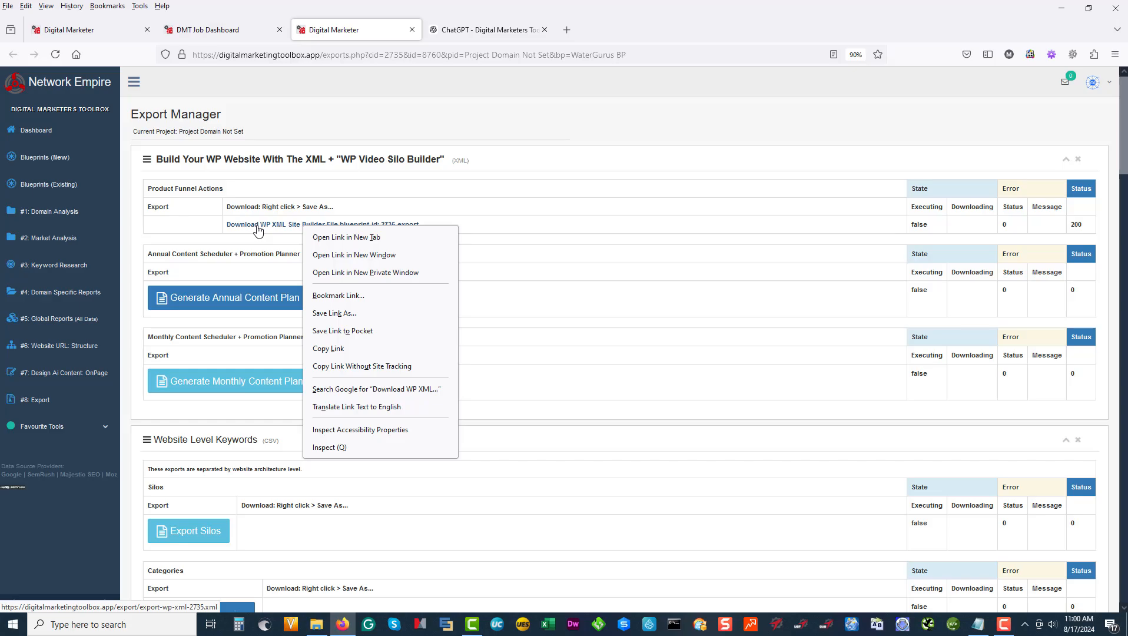
# Return to the blueprint's Market Analysis and generate the WP website XML from its quick access exports.
pyautogui.click(46, 246)
pyautogui.click(48, 246)
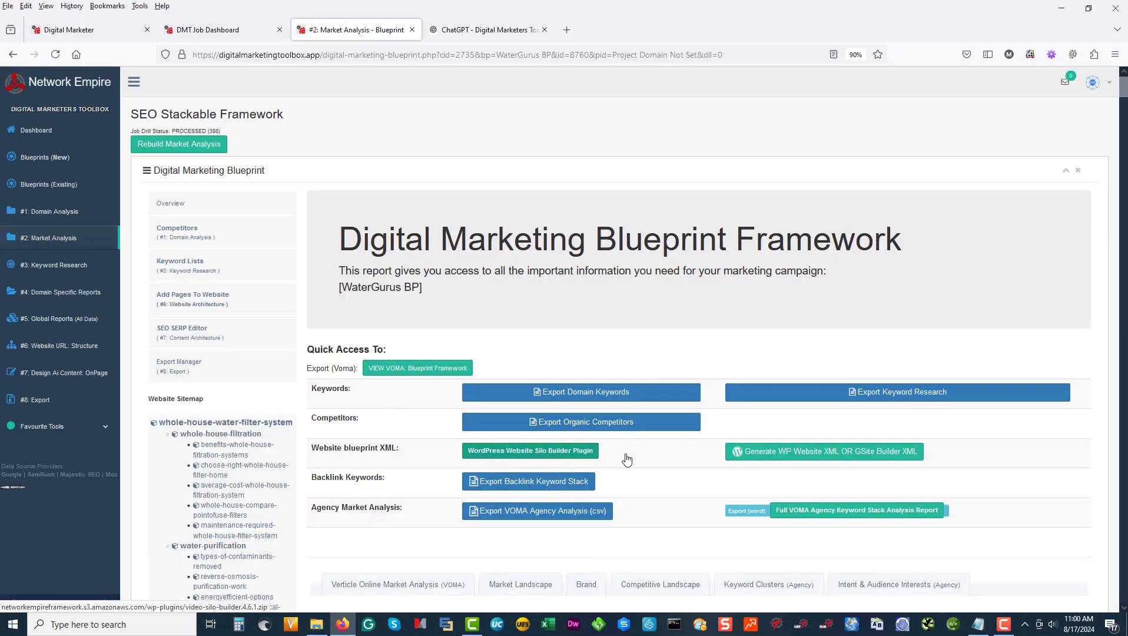
pyautogui.click(827, 457)
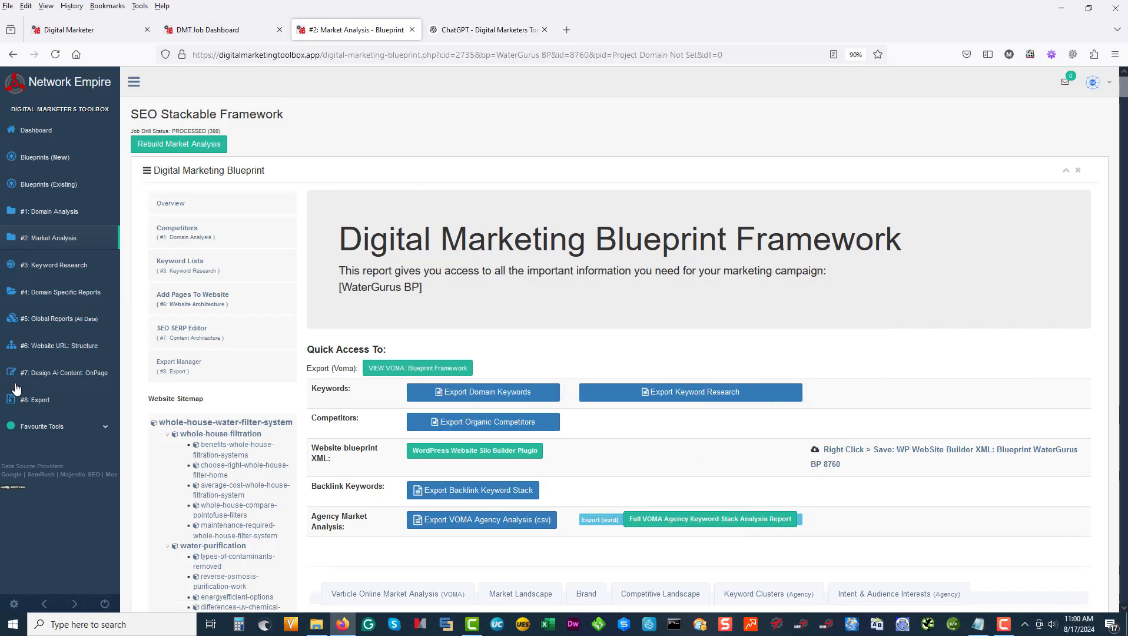
# Close the content editor and Job Dashboard tabs, and open the blueprint's Export Manager.
pyautogui.click(147, 30)
pyautogui.click(147, 30)
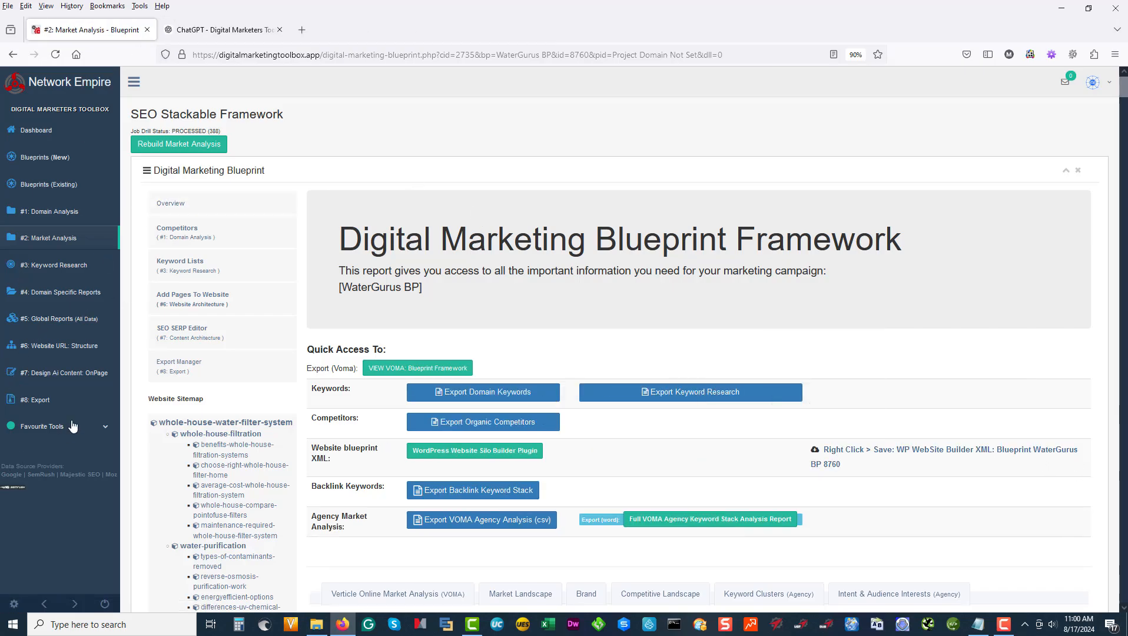
pyautogui.click(43, 401)
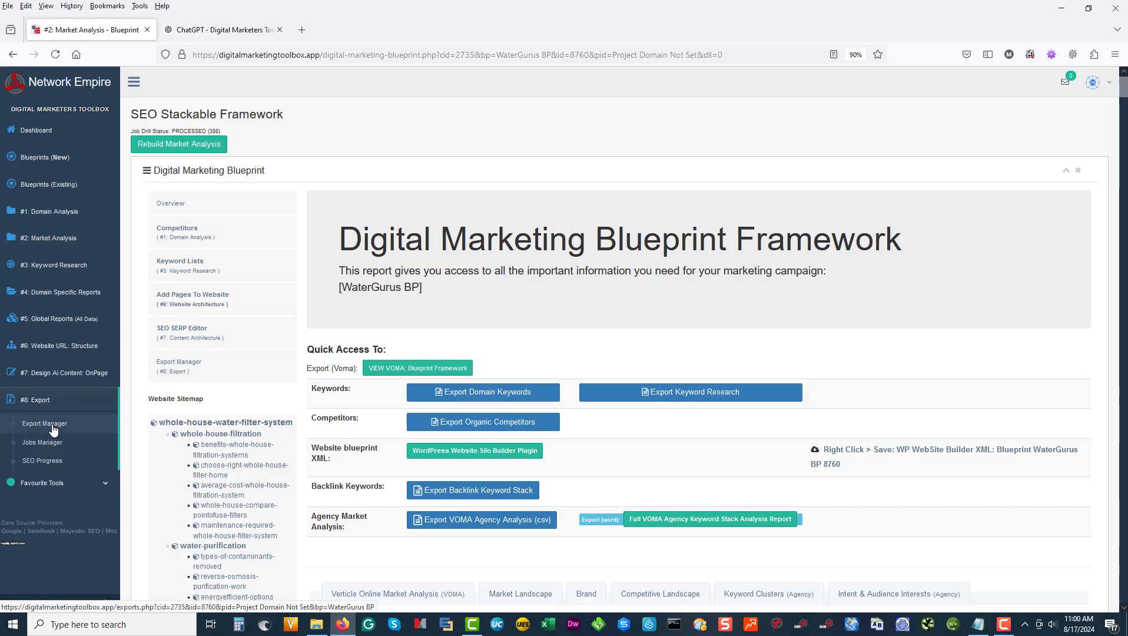
pyautogui.click(52, 423)
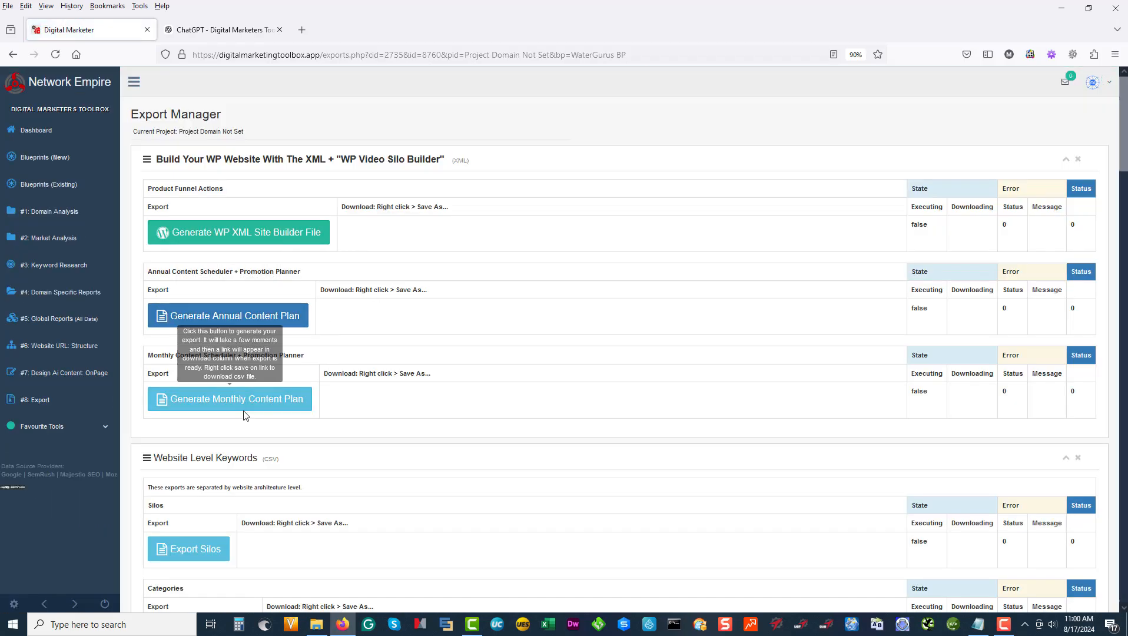
# Generate and download the Annual Content Plan, and open wr1-blueprint-contentPlan-annual-2735.csv full screen in Excel.
pyautogui.click(232, 318)
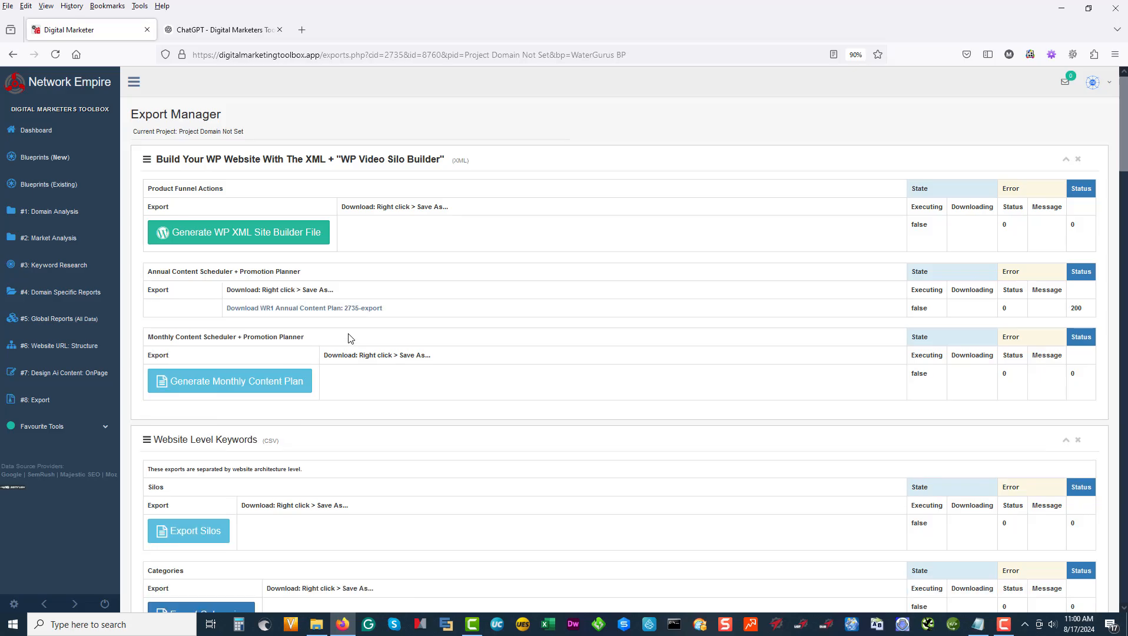
pyautogui.click(335, 309)
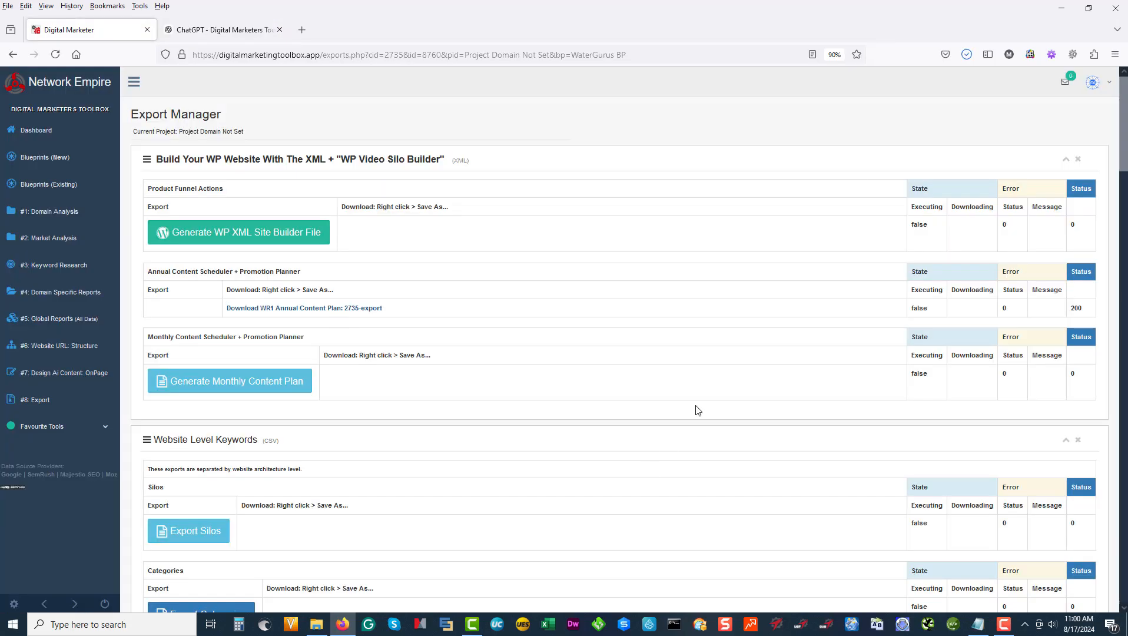
pyautogui.click(971, 56)
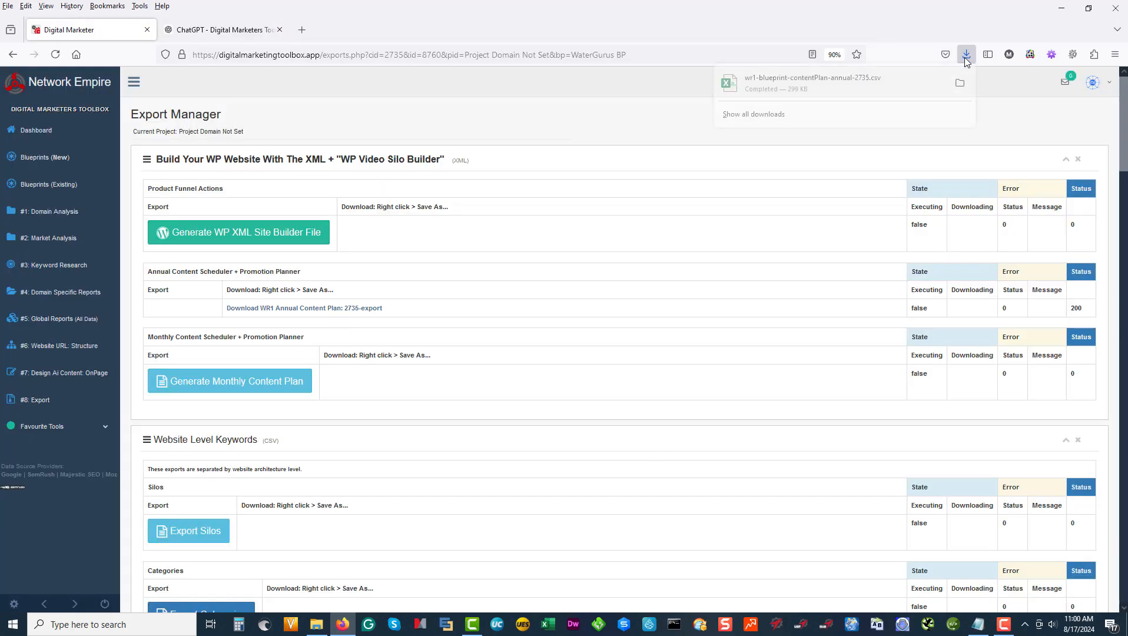
pyautogui.click(838, 85)
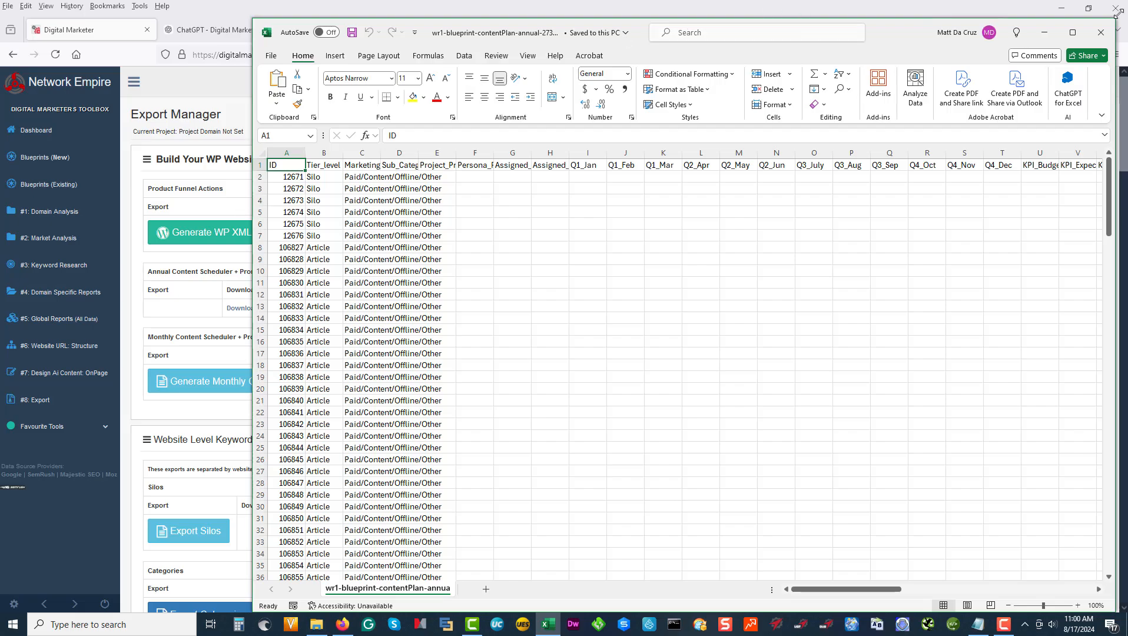
pyautogui.click(1077, 33)
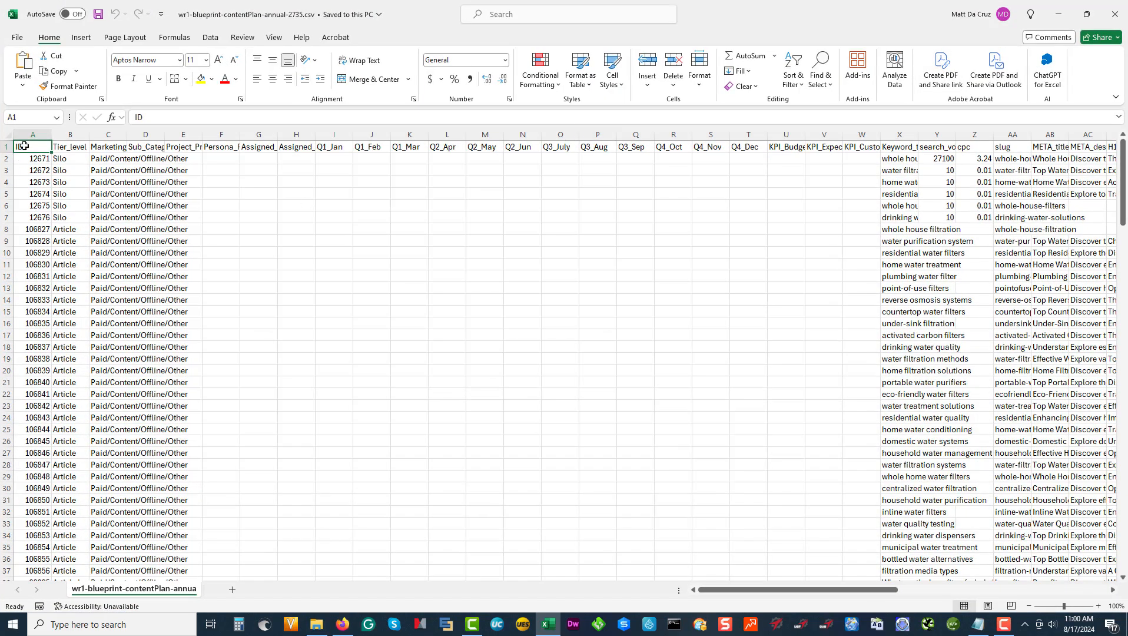
# Fit the width of all columns in the annual content plan sheet to their contents.
pyautogui.click(6, 134)
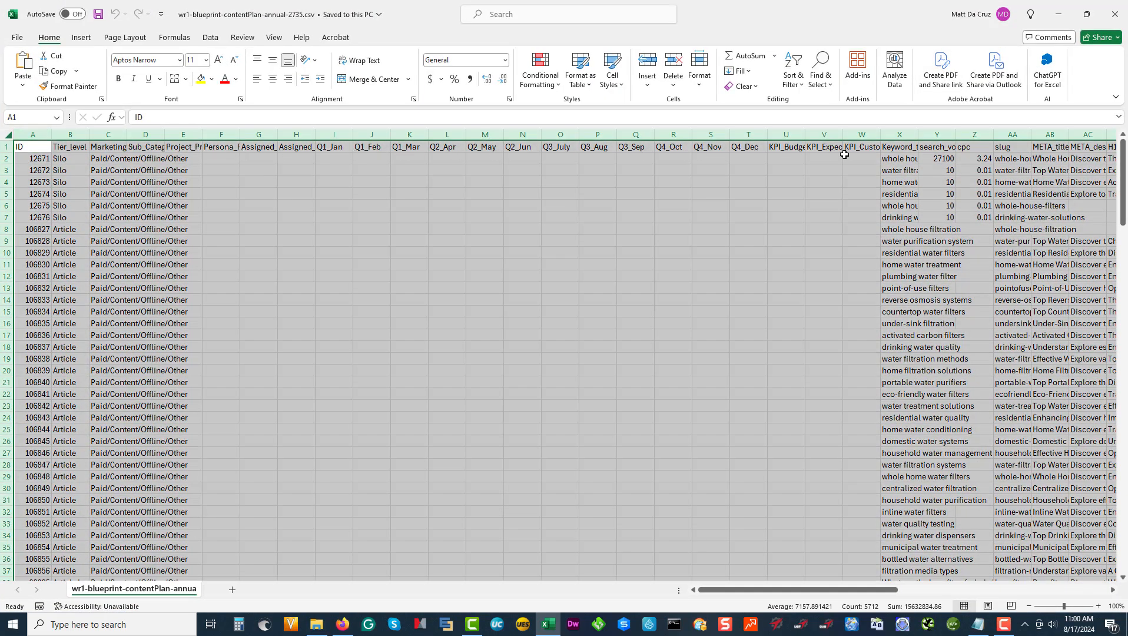
pyautogui.moveTo(780, 591); pyautogui.dragTo(917, 587)
pyautogui.click(189, 192)
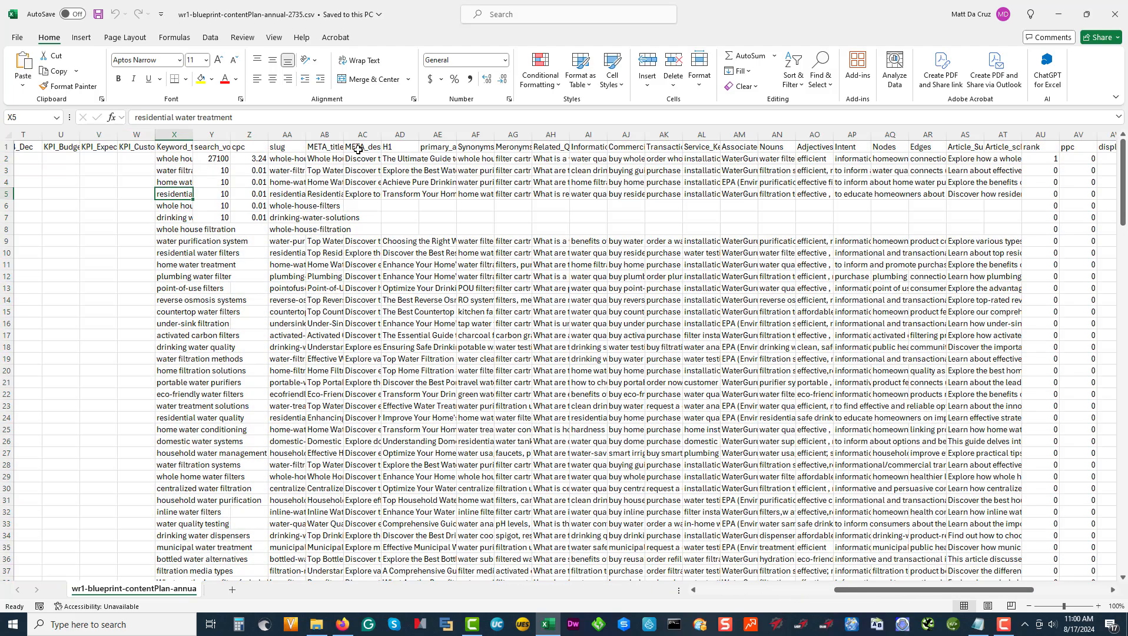
pyautogui.click(4, 133)
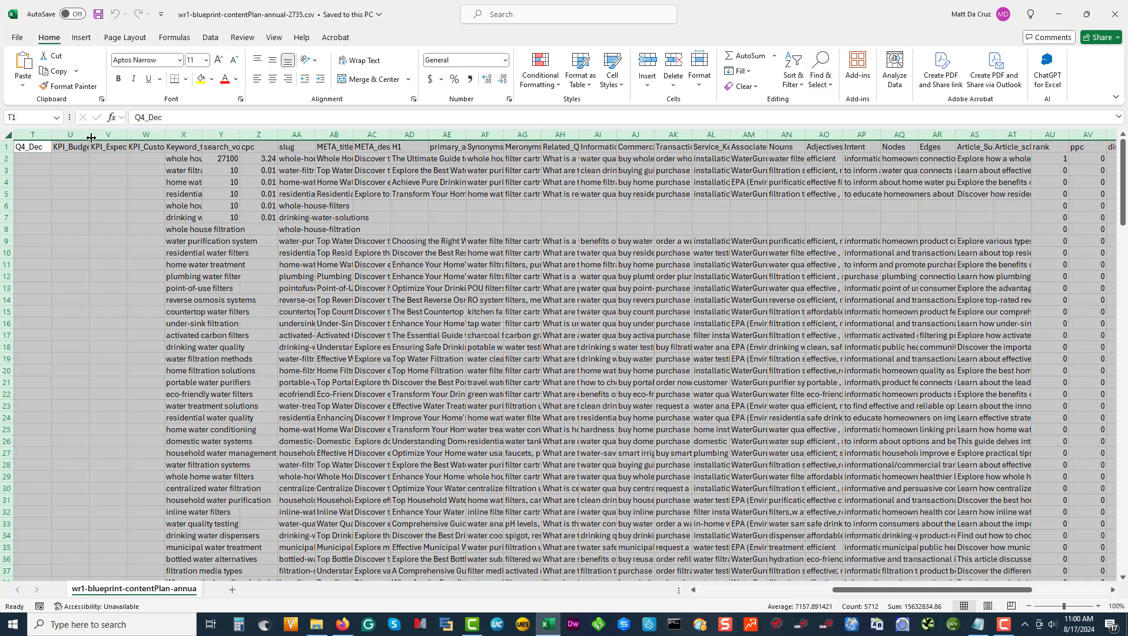
pyautogui.doubleClick(89, 135)
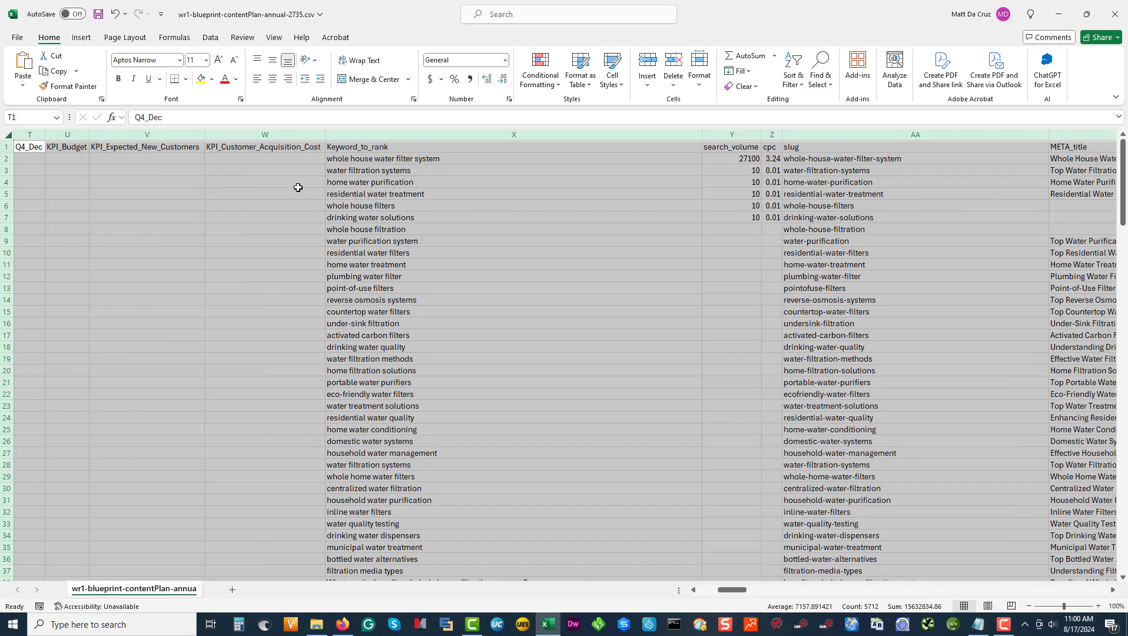
# Freeze the columns before KPI_Customer_Acquisition_Cost in the annual content plan sheet.
pyautogui.click(255, 129)
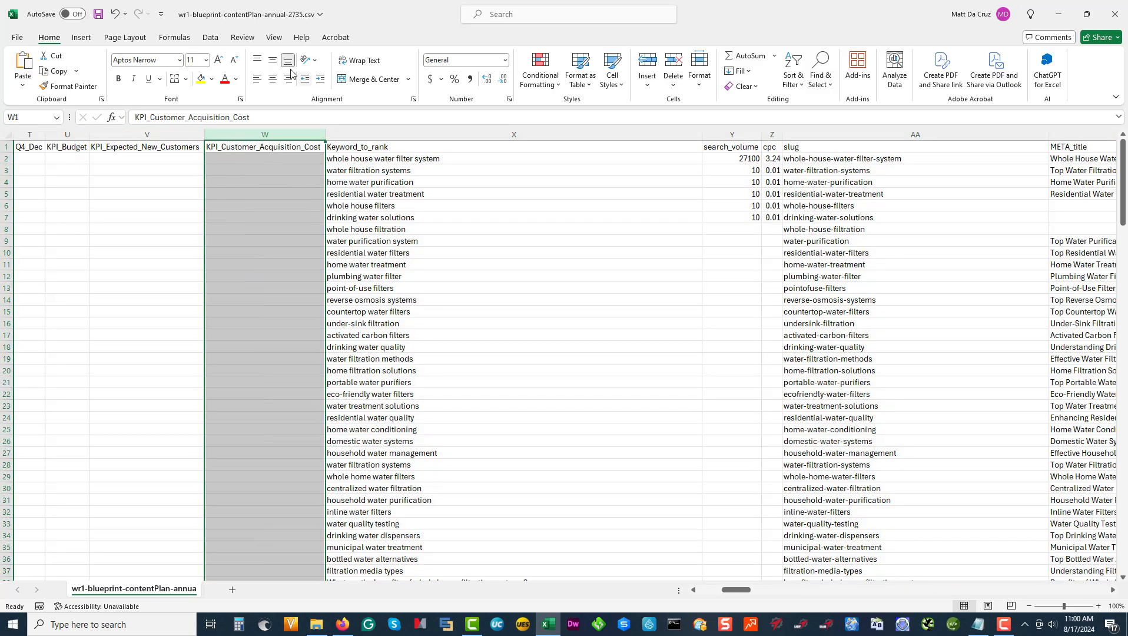
pyautogui.click(216, 40)
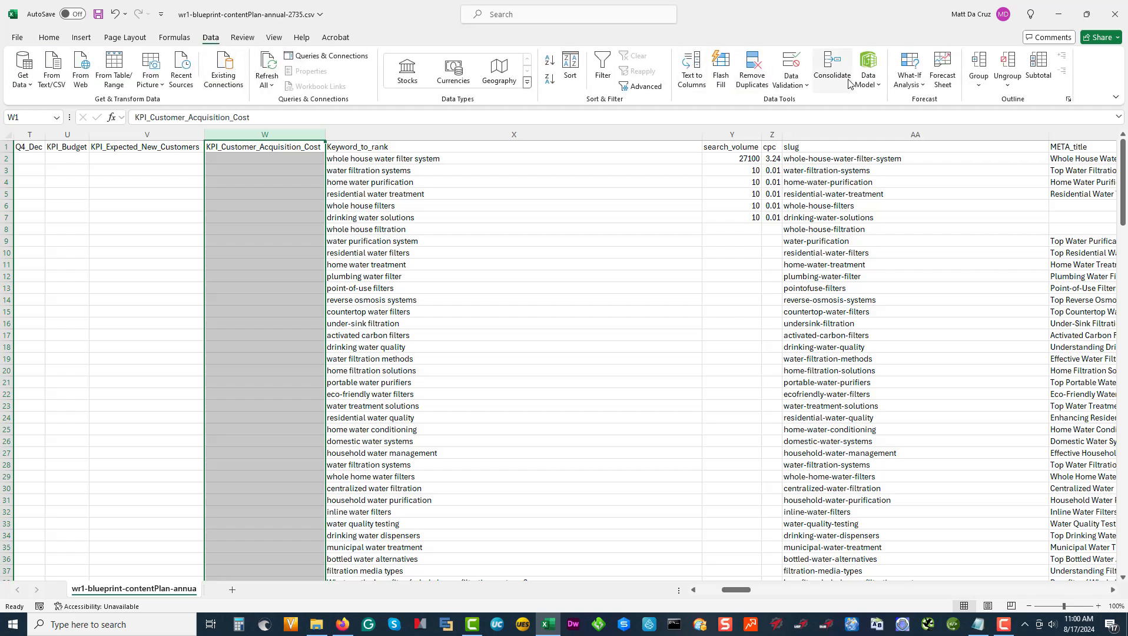
pyautogui.click(275, 38)
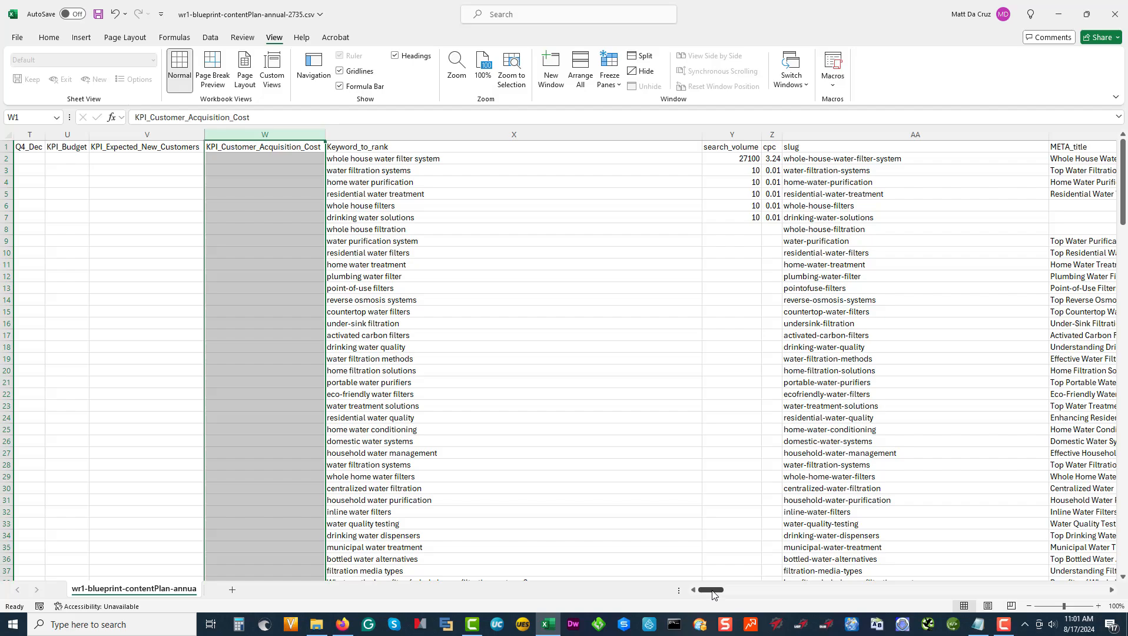
# Examine the plan's semantic SEO columns from Synonyms to Associated_Entities, and the topics and questions listed in the Keyword_to_rank column.
pyautogui.moveTo(713, 594); pyautogui.dragTo(778, 601)
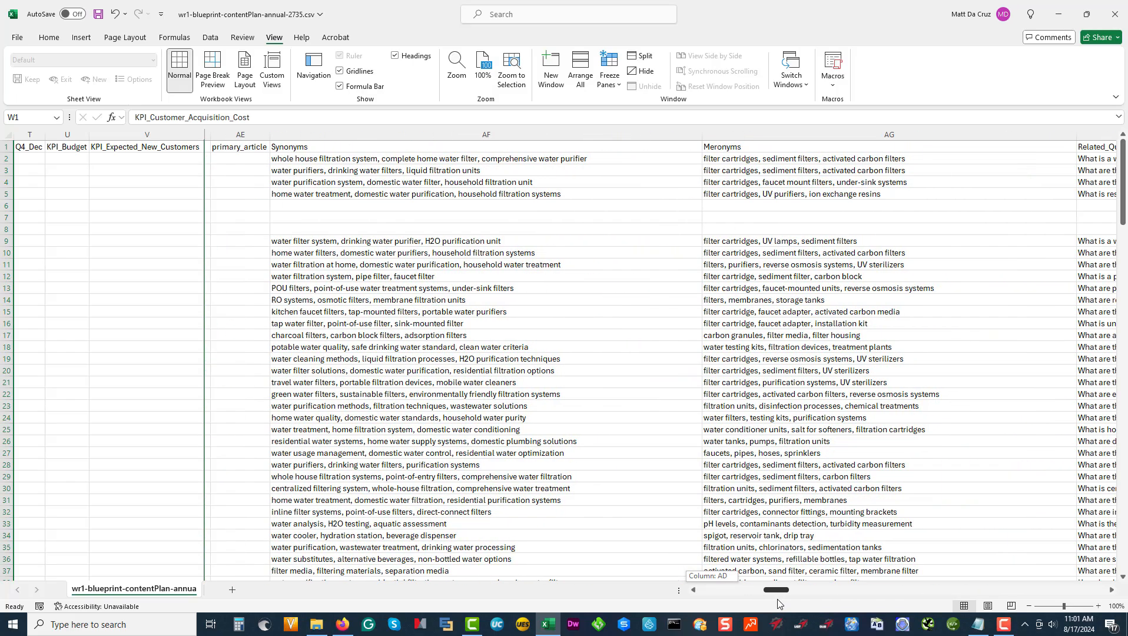
pyautogui.click(1110, 593)
pyautogui.click(1111, 594)
pyautogui.click(1111, 594)
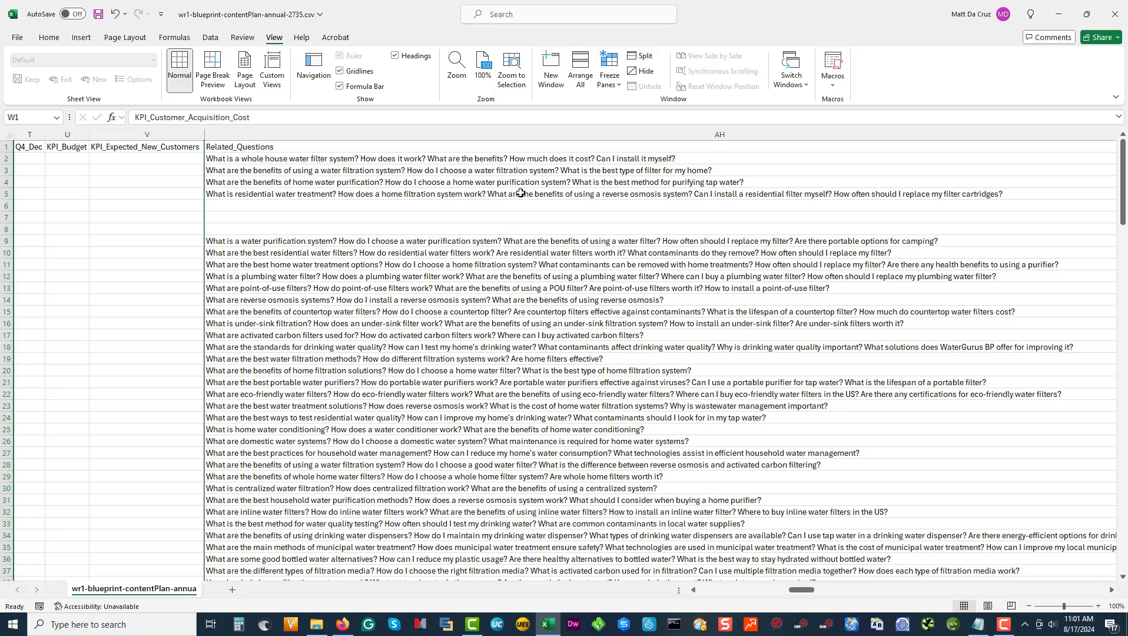
pyautogui.click(1110, 593)
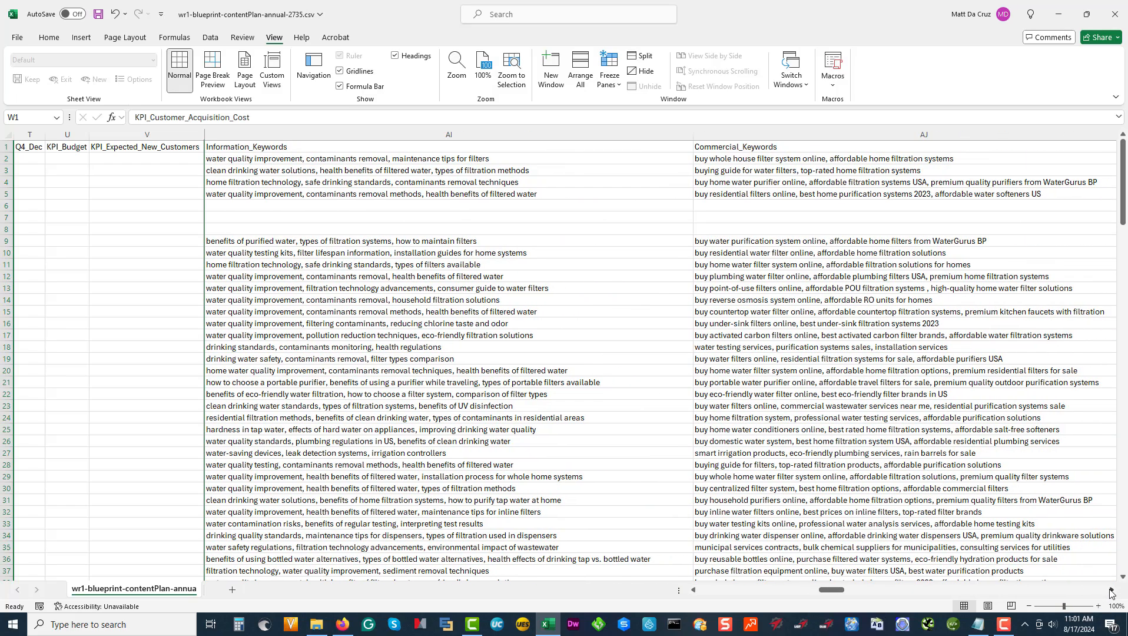
pyautogui.click(1110, 593)
pyautogui.click(1111, 593)
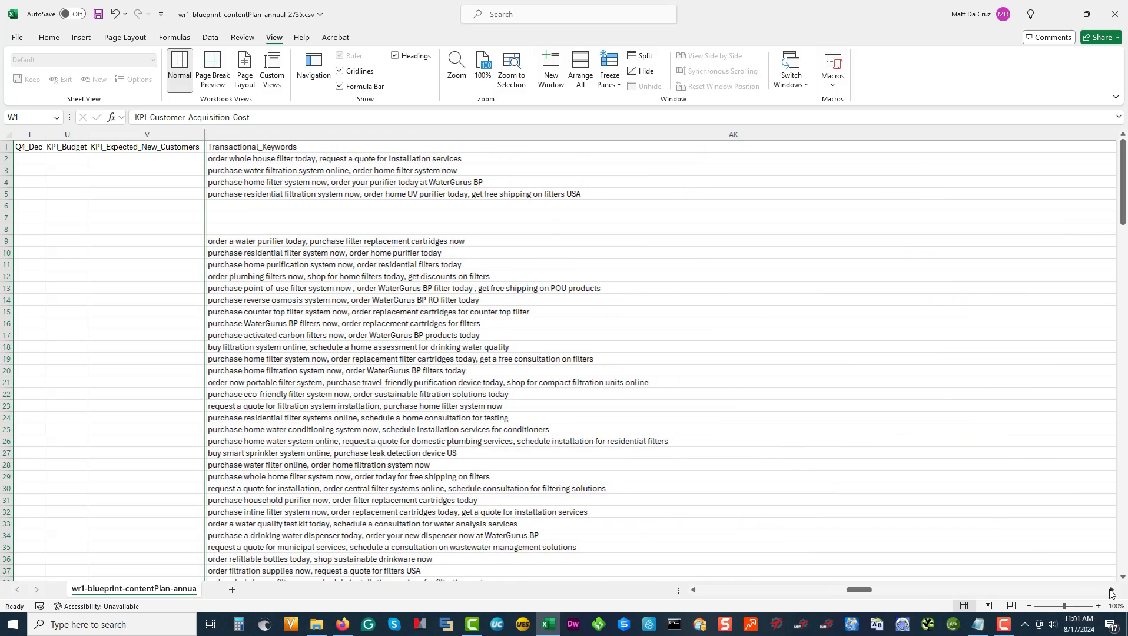
pyautogui.click(1110, 593)
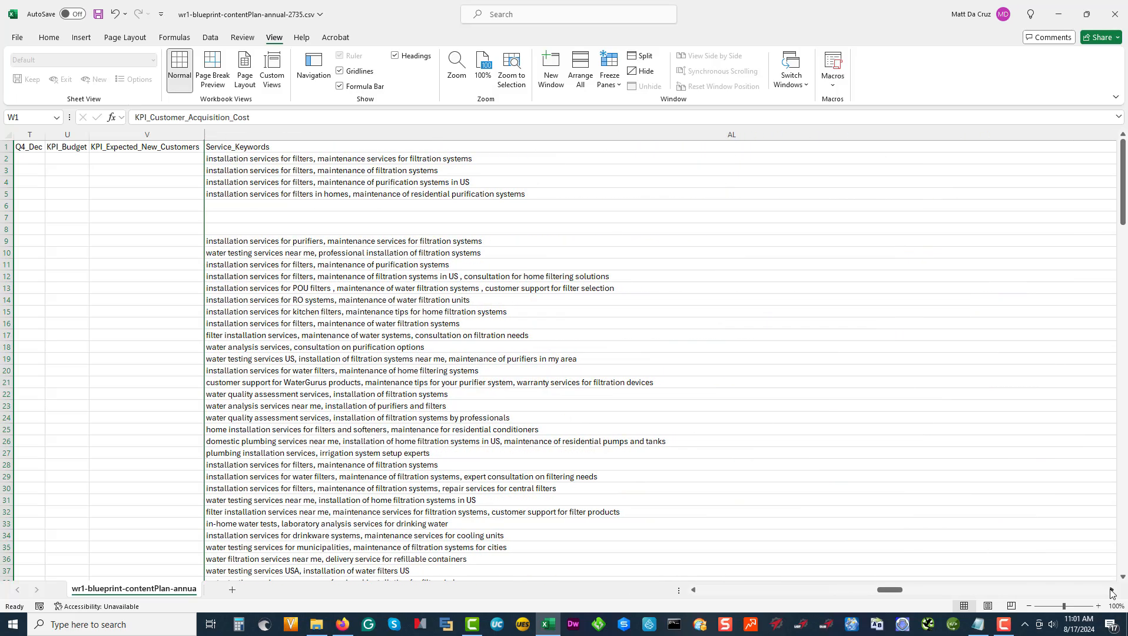
pyautogui.click(1110, 594)
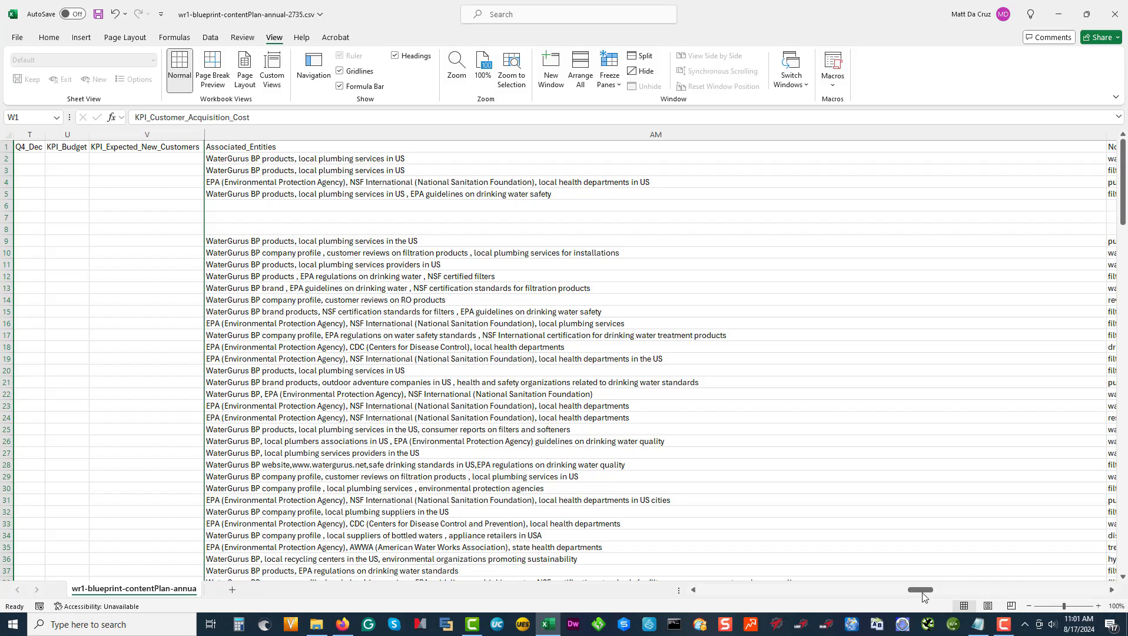
pyautogui.moveTo(922, 596); pyautogui.dragTo(709, 596)
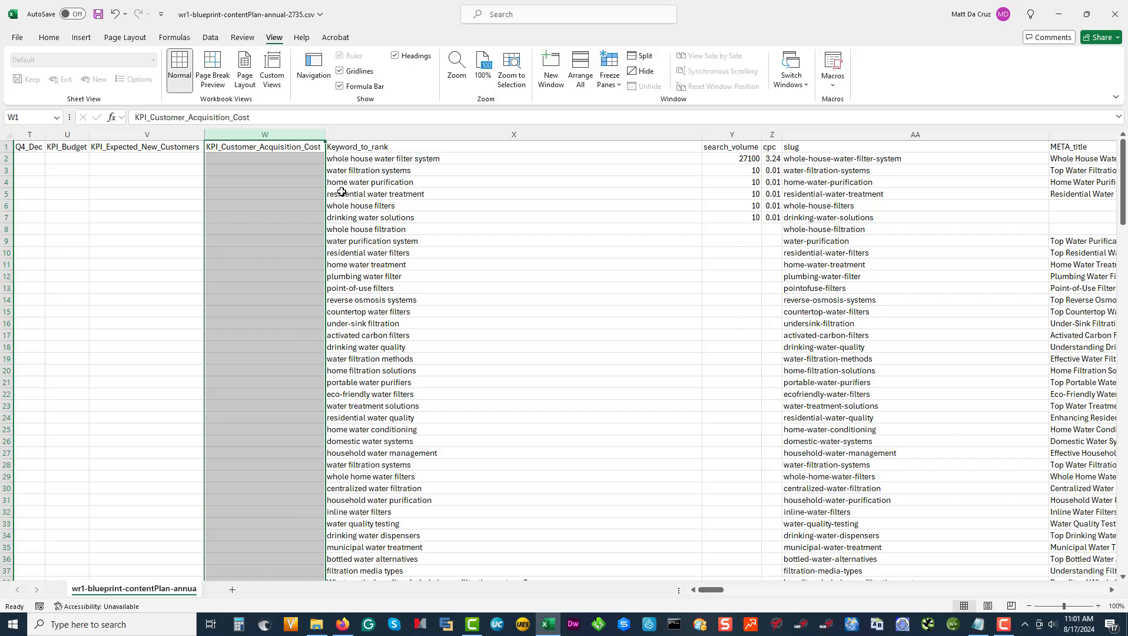
pyautogui.click(378, 160)
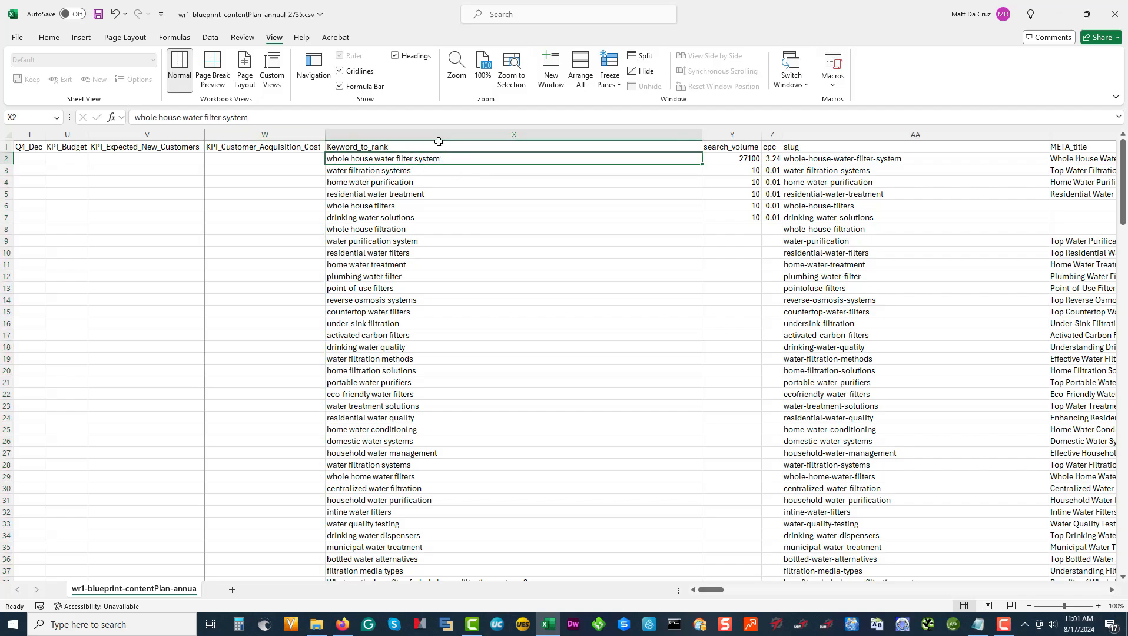
pyautogui.scroll(-14, 560, 278)
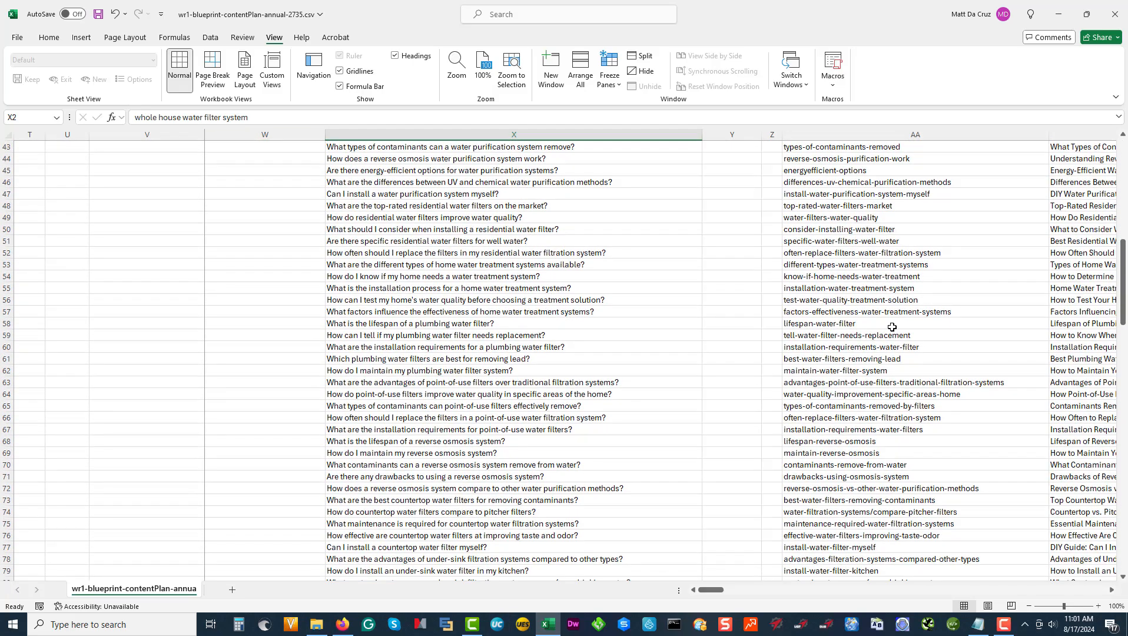
pyautogui.moveTo(1124, 259); pyautogui.dragTo(1124, 117)
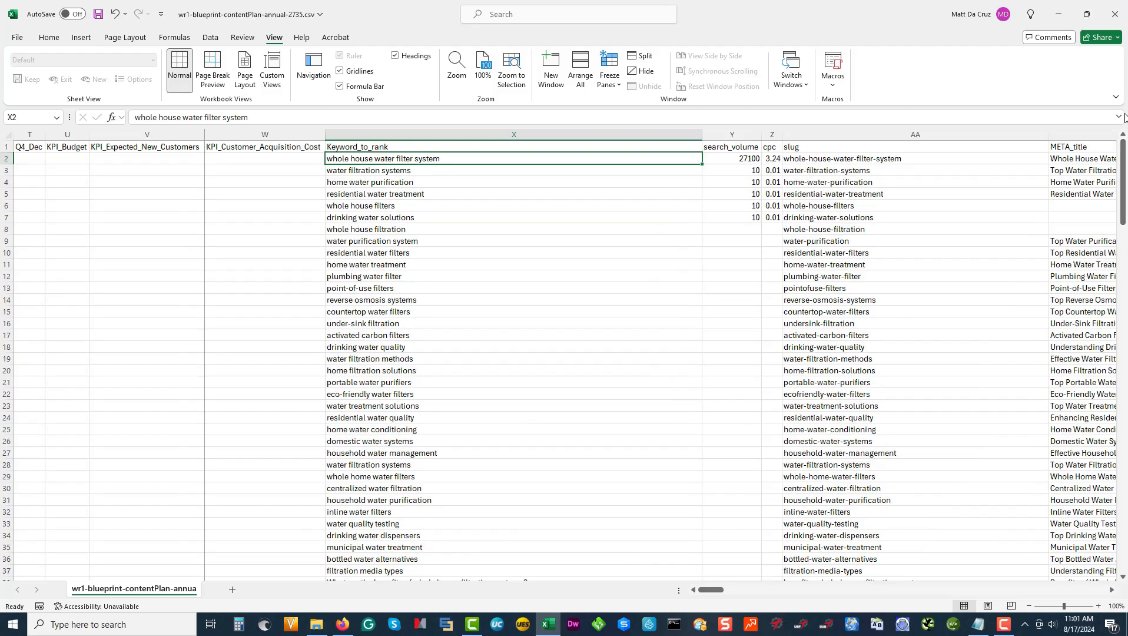
# Close the annual content plan workbook and open the blueprint's #7 Semantic Content Template Editor.
pyautogui.click(1114, 14)
pyautogui.click(611, 398)
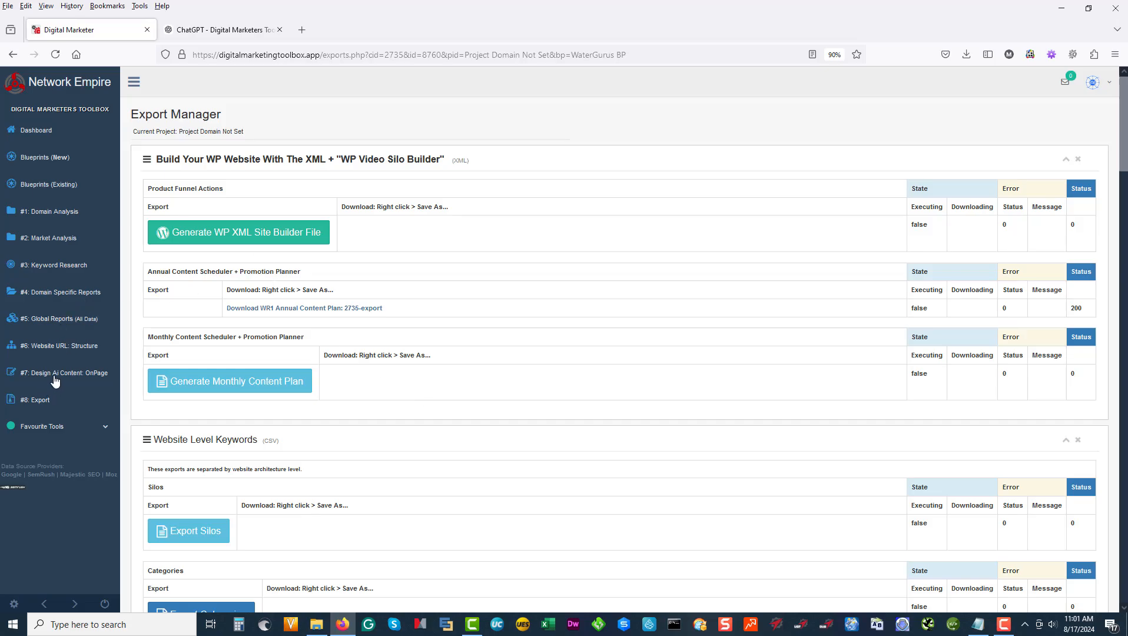
pyautogui.click(49, 379)
pyautogui.click(68, 417)
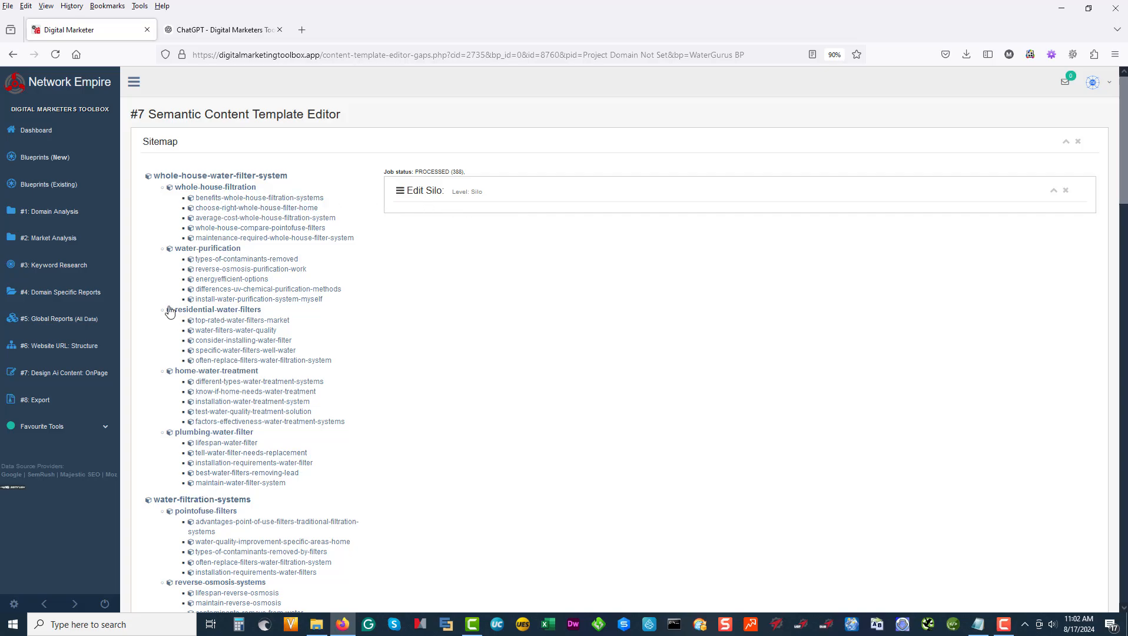
# Examine the sitemap's silos, categories and supporting pages from whole-house-water-filter-system through drinking-water-solutions.
pyautogui.moveTo(151, 175); pyautogui.dragTo(181, 499)
pyautogui.scroll(-3, 570, 352)
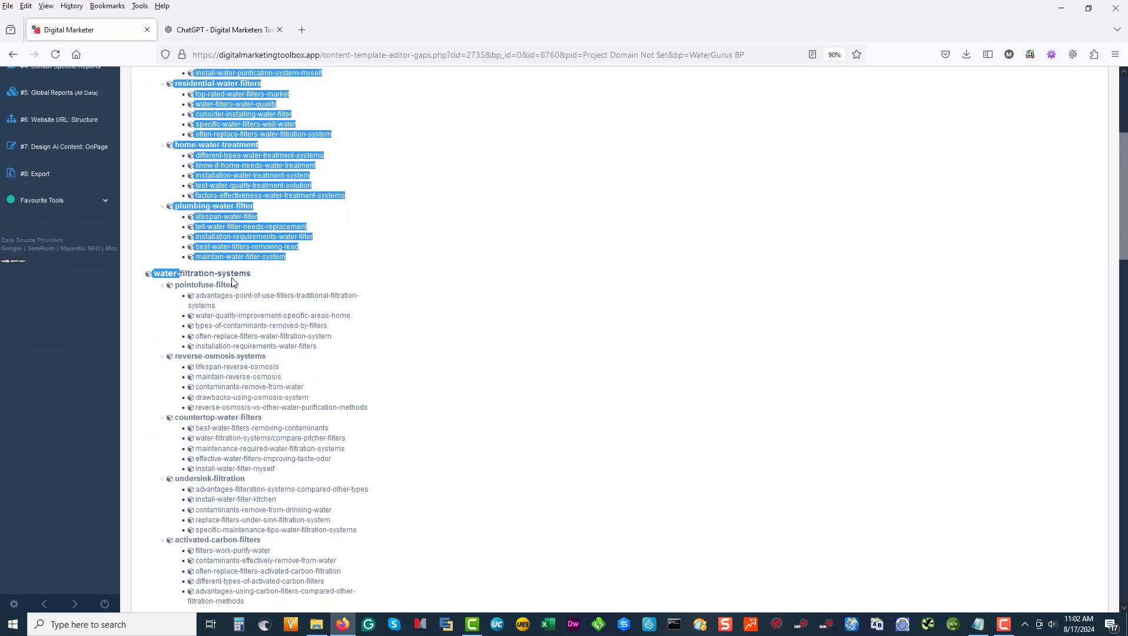
pyautogui.click(151, 244)
pyautogui.scroll(-3, 301, 383)
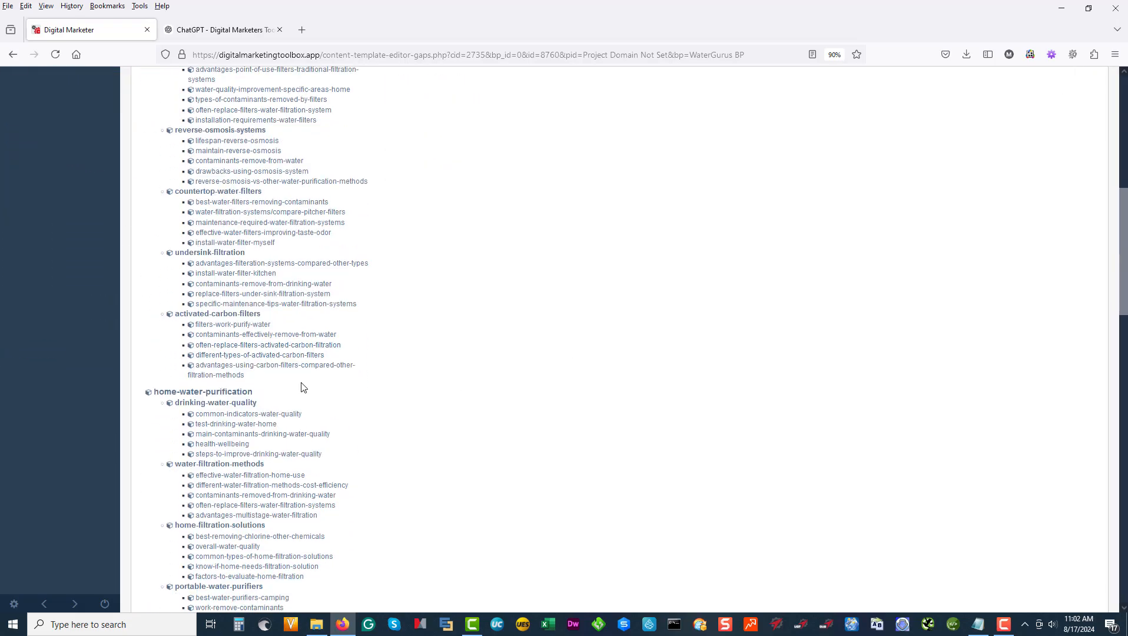
pyautogui.scroll(-3, 256, 397)
pyautogui.scroll(-3, 269, 326)
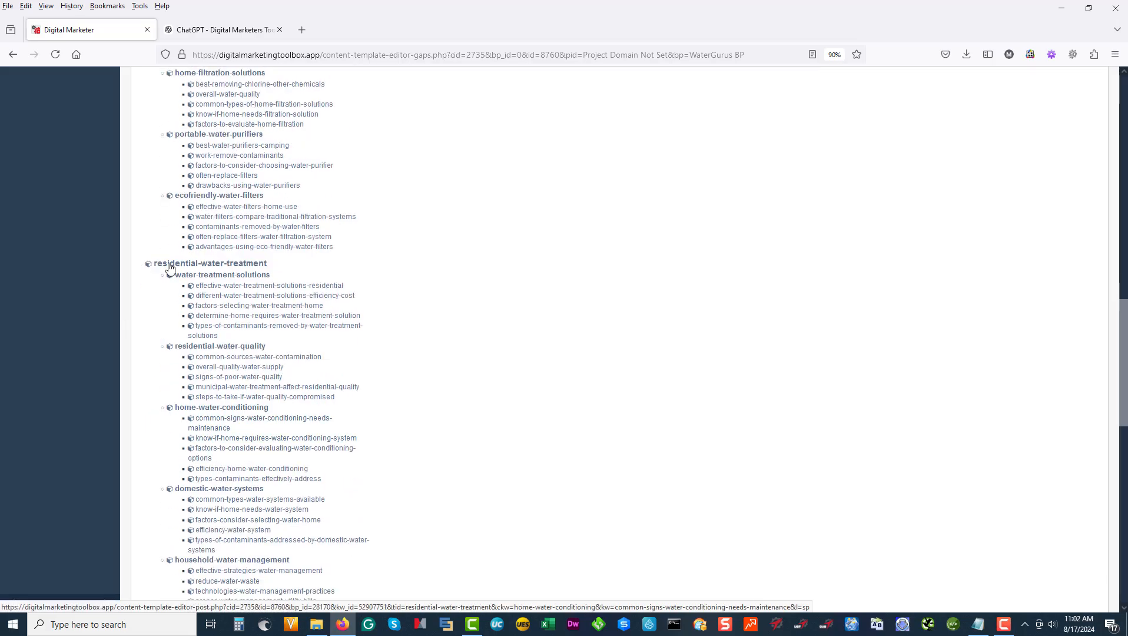
pyautogui.scroll(-10, 170, 267)
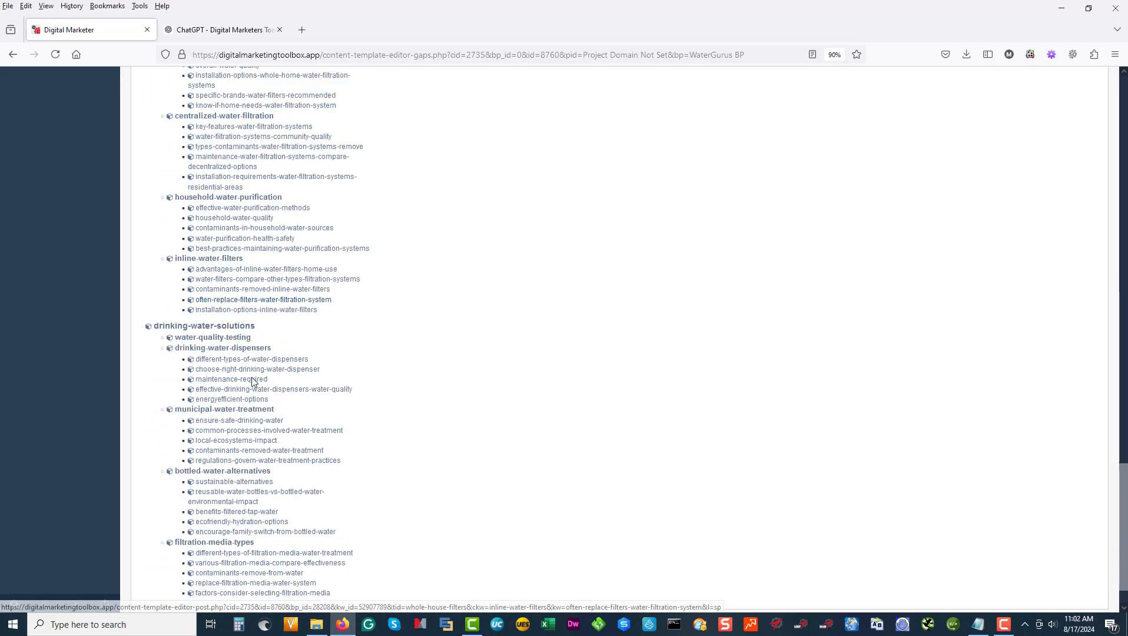
pyautogui.scroll(-1, 251, 381)
pyautogui.scroll(10, 400, 319)
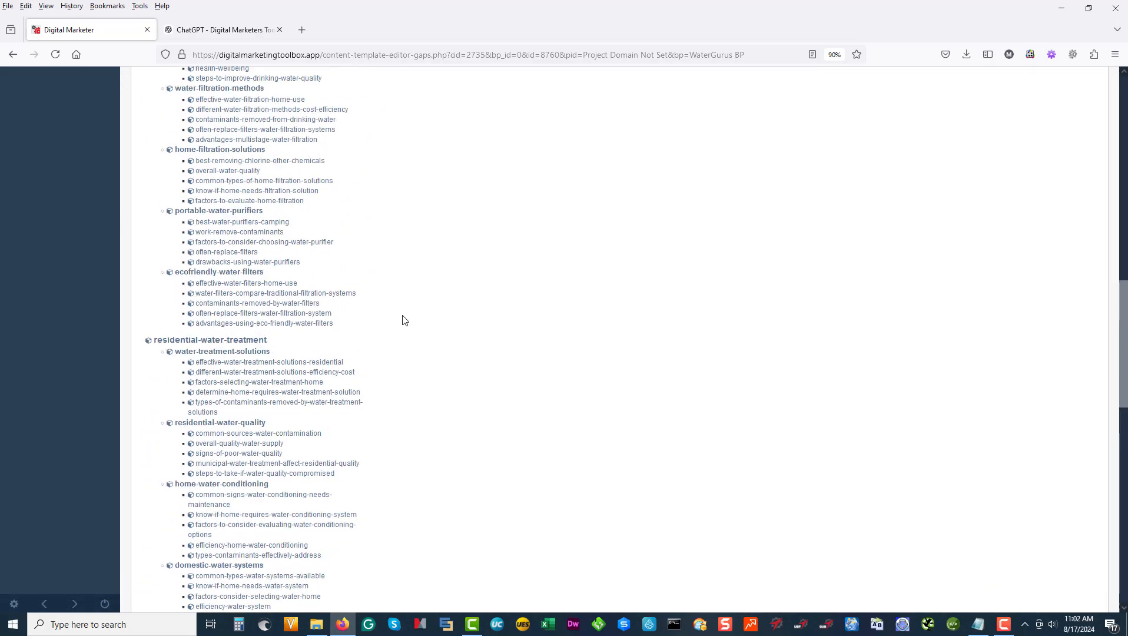
pyautogui.scroll(12, 403, 320)
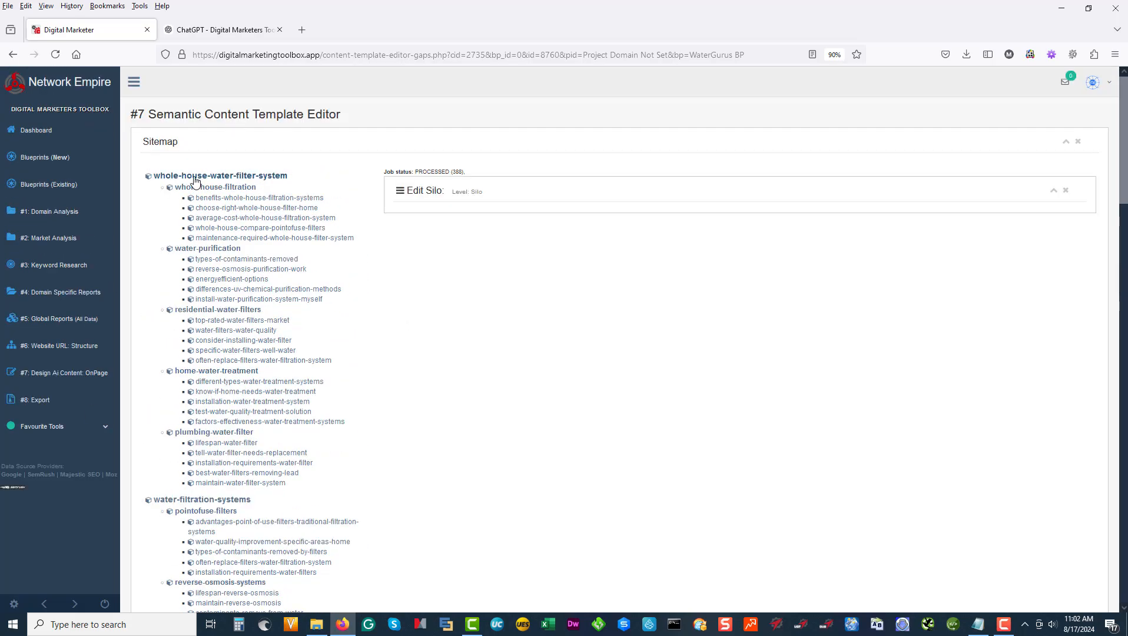
# Open the whole-house-water-filter-system silo page and review its slug, meta, headline, article and synopsis fields.
pyautogui.click(195, 178)
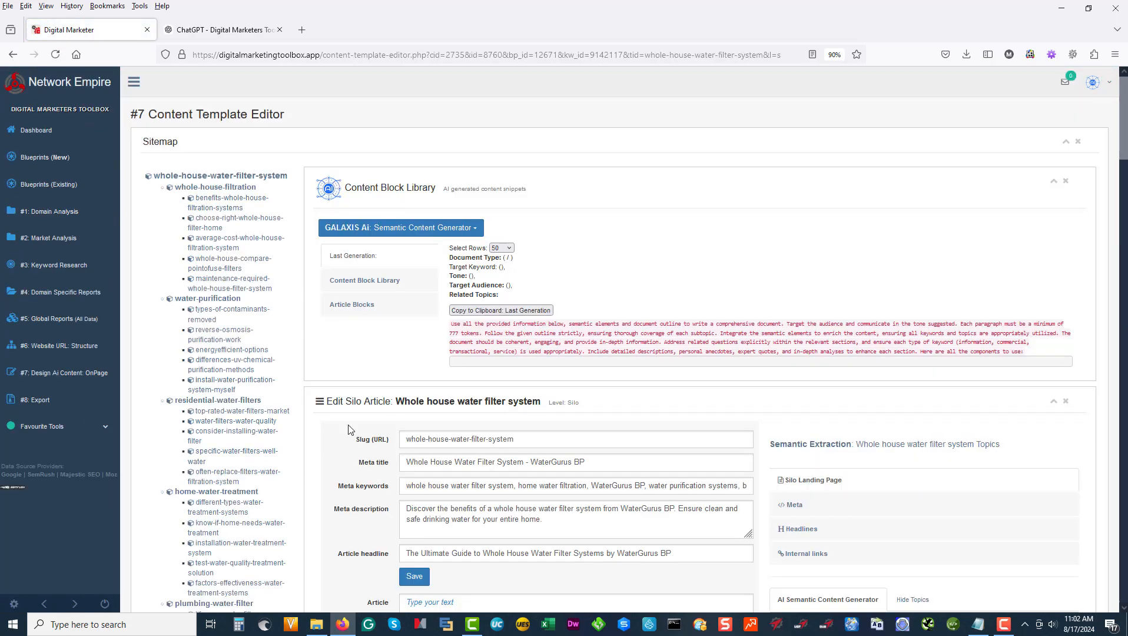
pyautogui.scroll(-3, 617, 418)
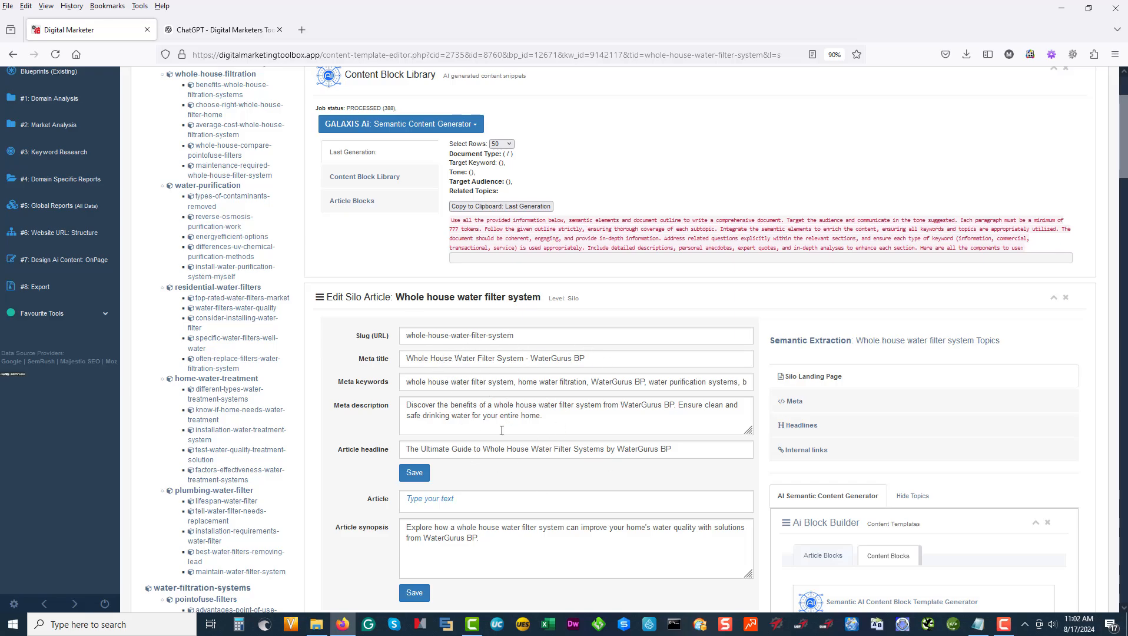
pyautogui.click(442, 501)
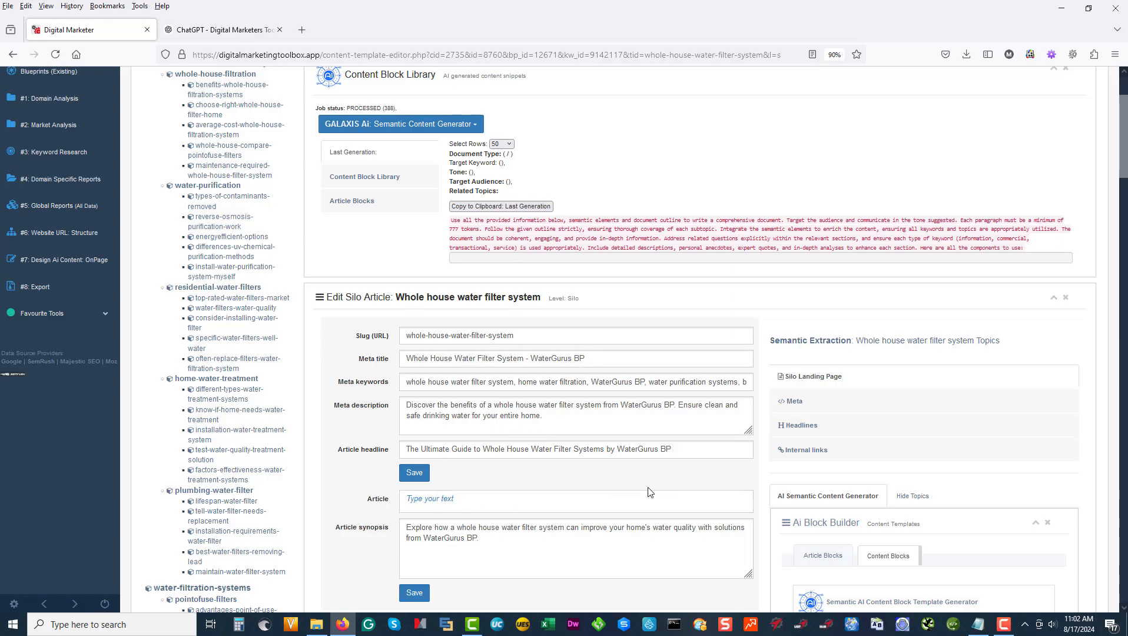
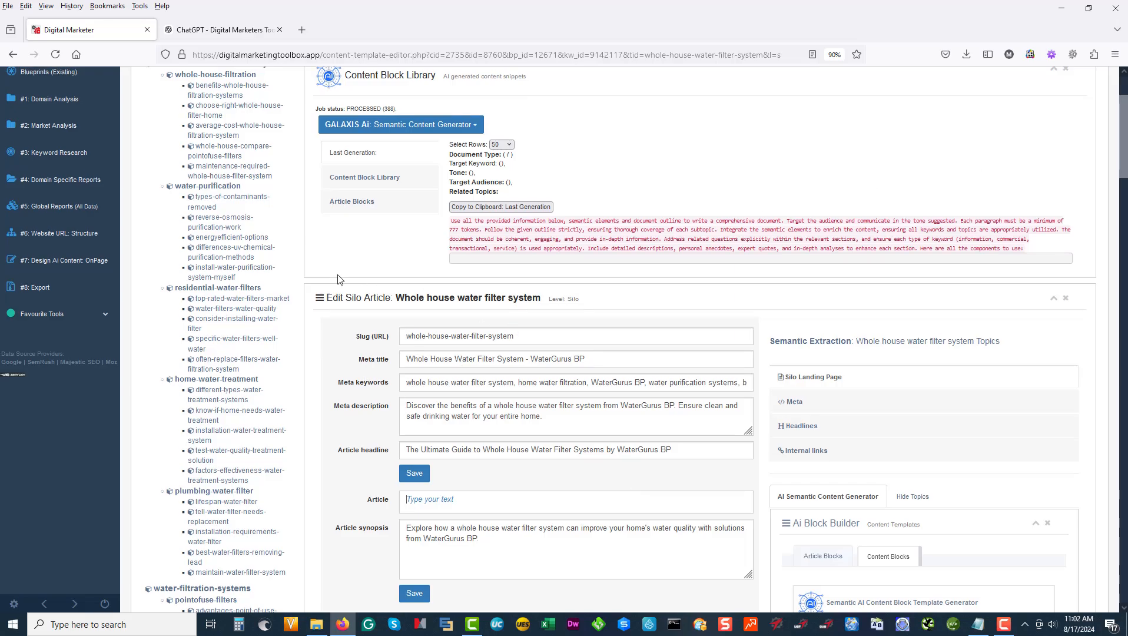
pyautogui.scroll(2, 332, 277)
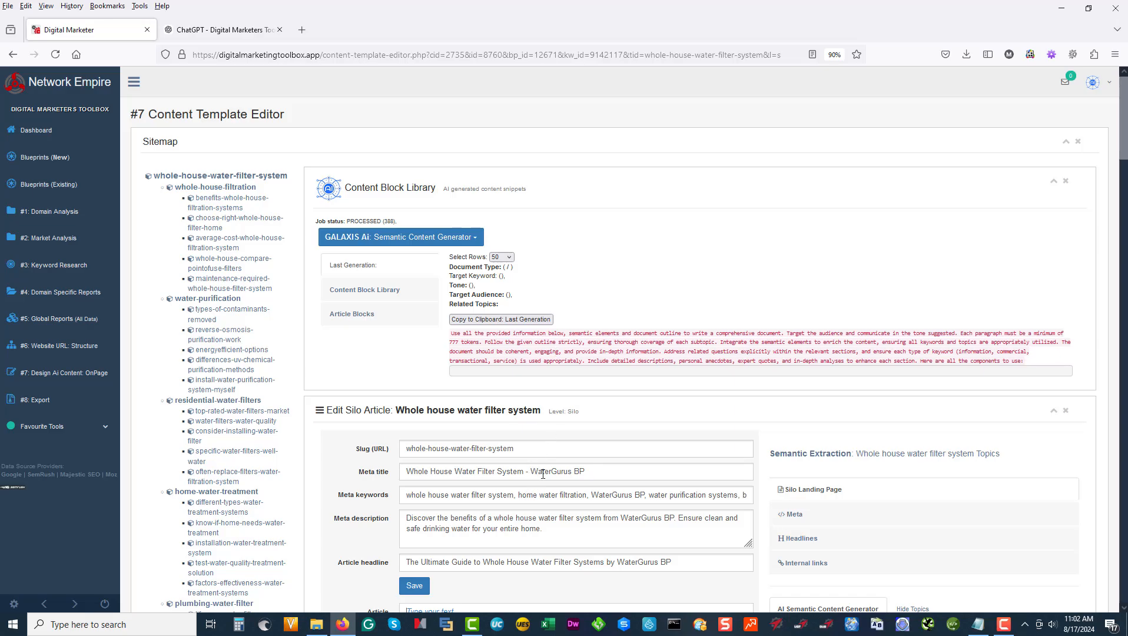
# Locate the WaterGurus BP brand name in the whole-house-water-filter-system page's meta keywords.
pyautogui.scroll(-2, 542, 474)
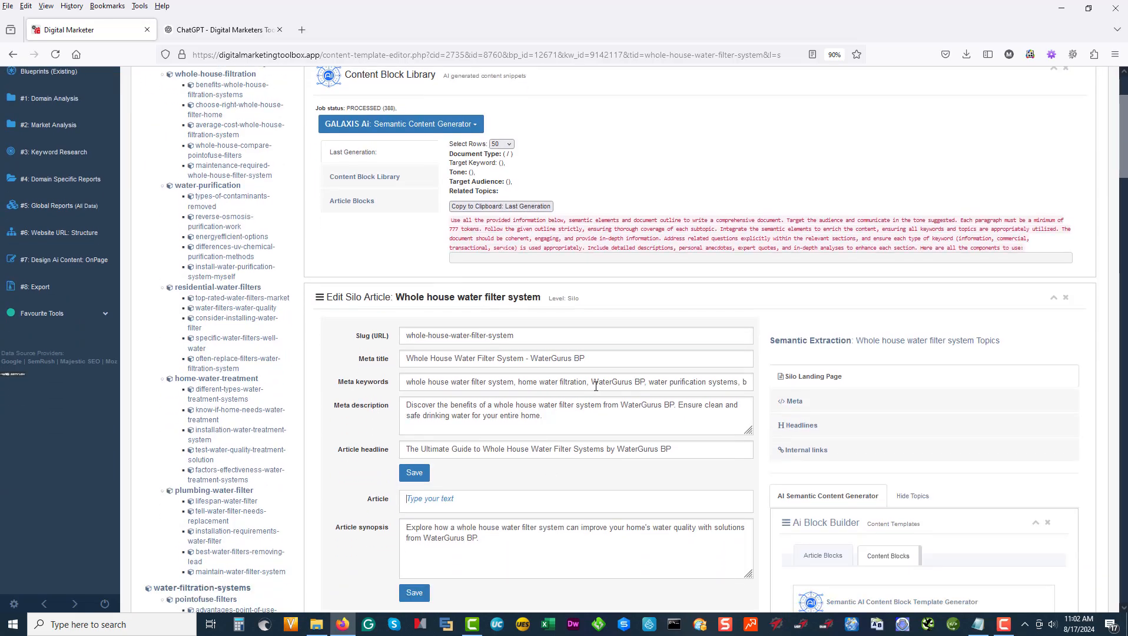
pyautogui.moveTo(592, 381); pyautogui.dragTo(647, 380)
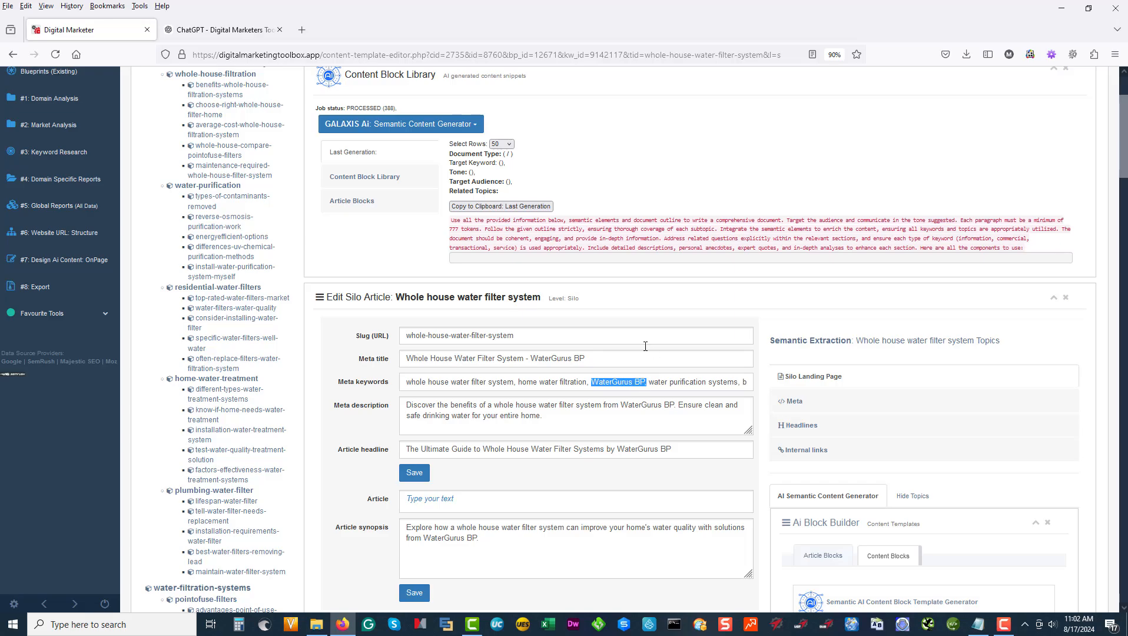
pyautogui.scroll(2, 551, 394)
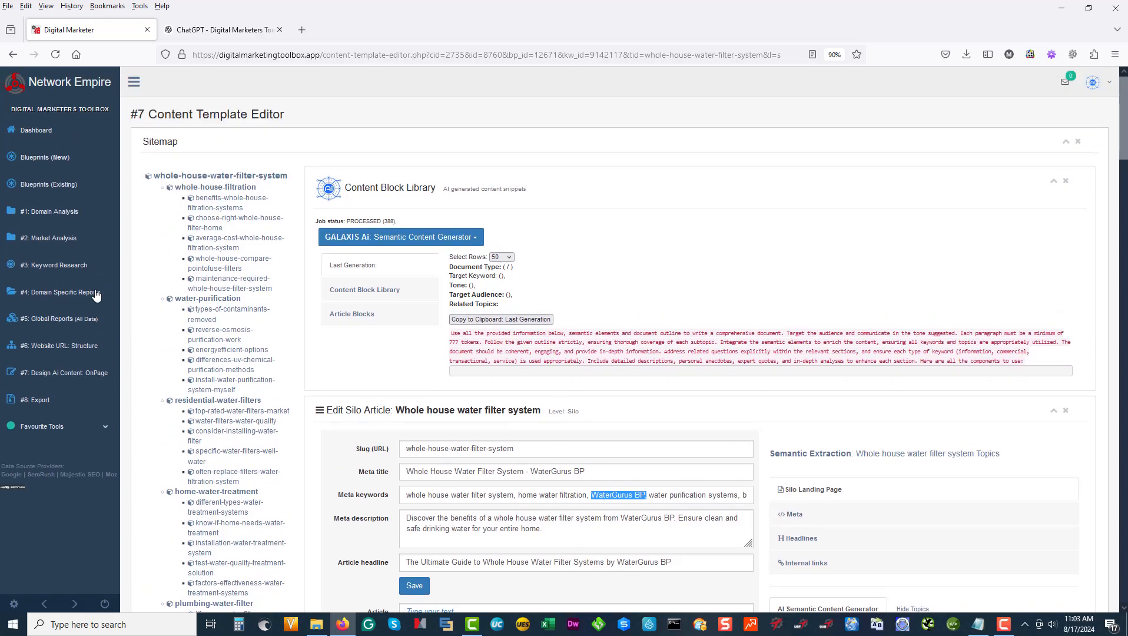
# Rename the WaterGurus BP blueprint to WaterGurus in its profile settings and fill in the required contact name.
pyautogui.click(66, 188)
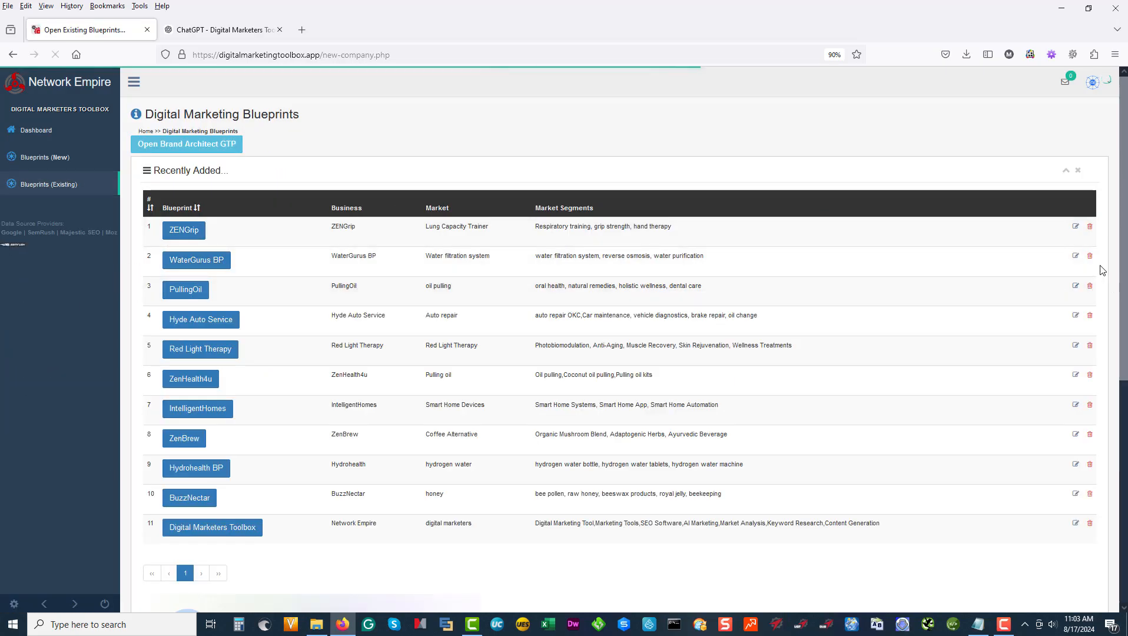
pyautogui.click(1077, 258)
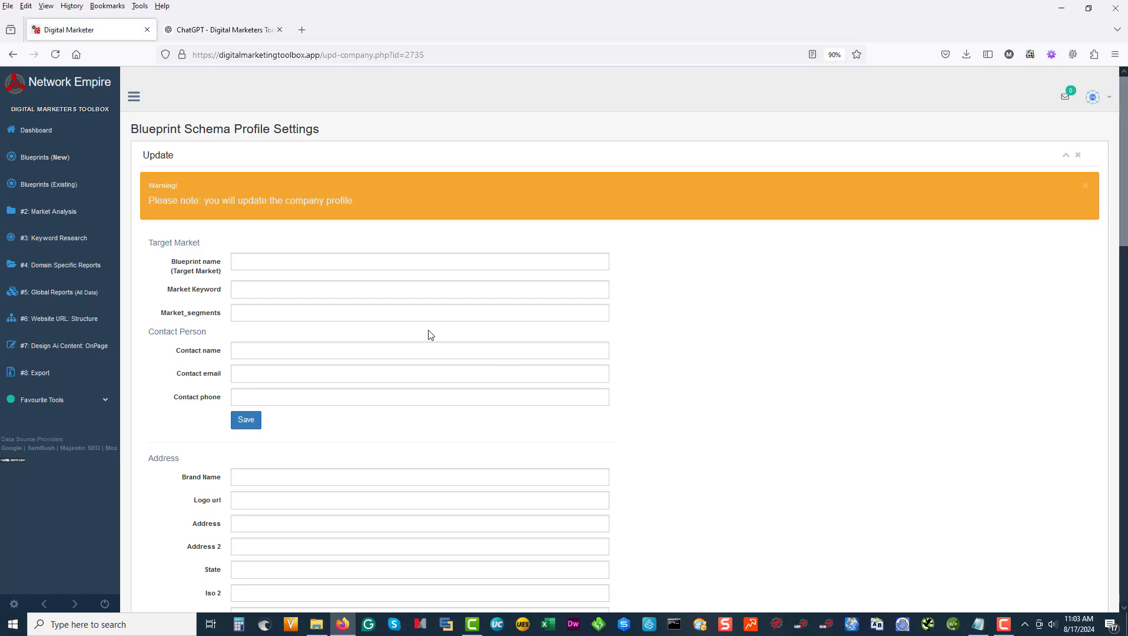
pyautogui.moveTo(280, 261); pyautogui.dragTo(295, 260)
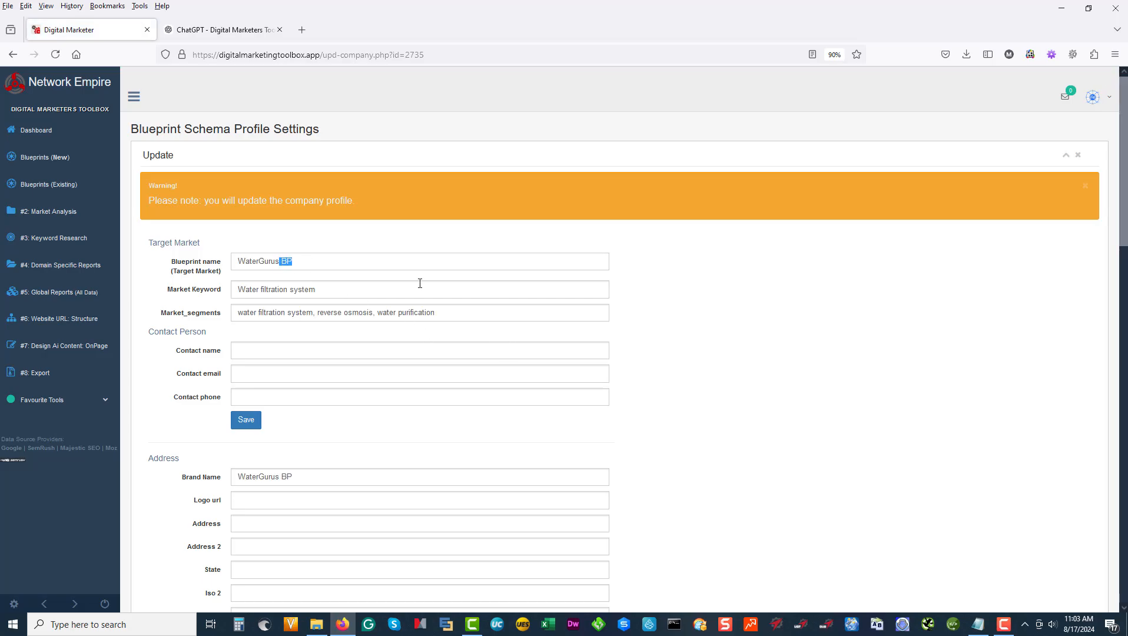
pyautogui.press('BackSpace')
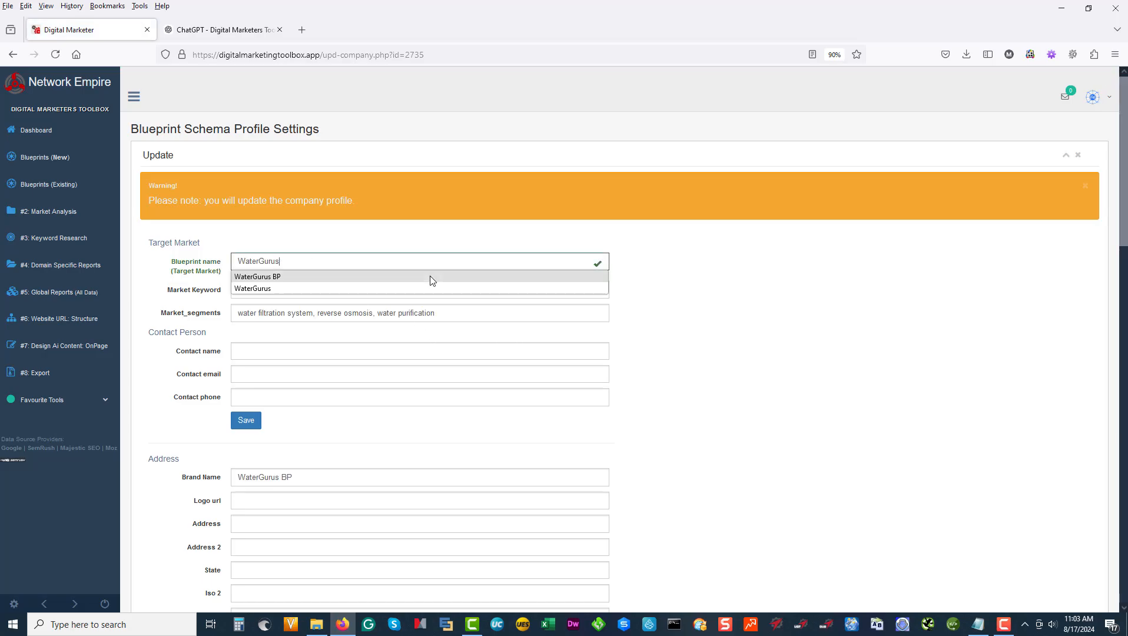
pyautogui.click(246, 419)
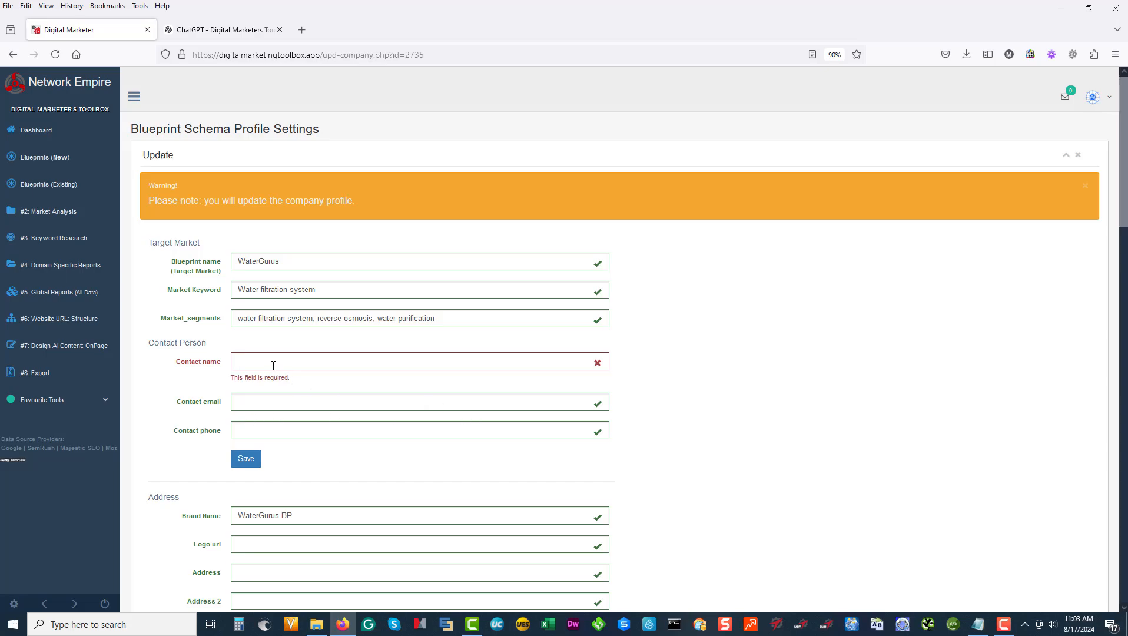
pyautogui.write('Matt')
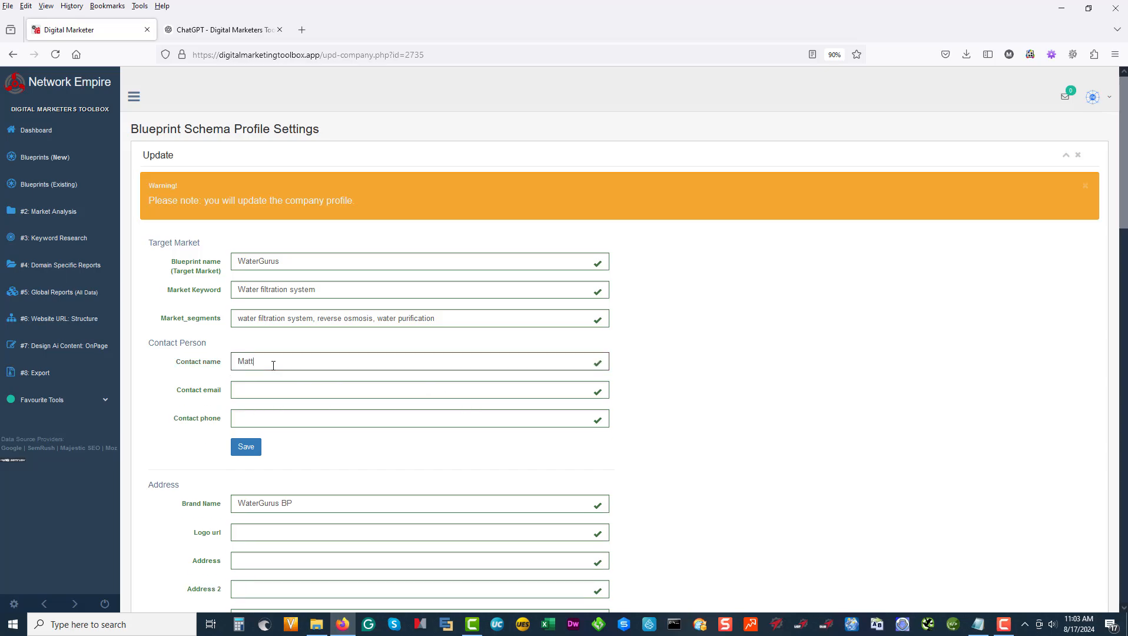
# Set the company profile's country to South Africa and save the blueprint profile.
pyautogui.scroll(-7, 329, 377)
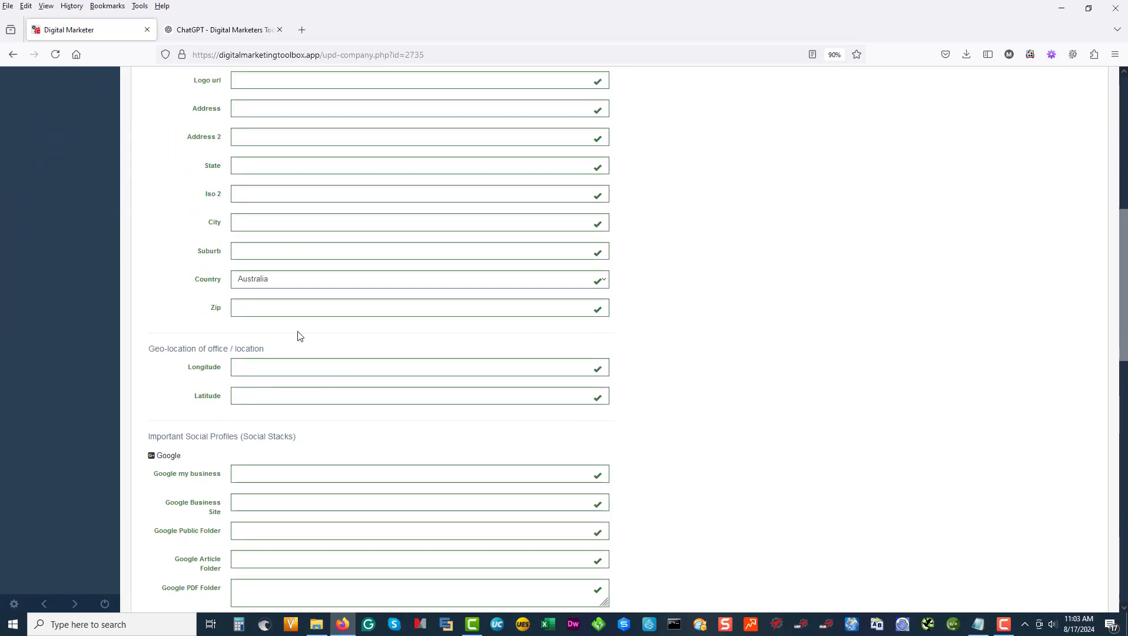
pyautogui.click(294, 288)
pyautogui.scroll(-20, 285, 305)
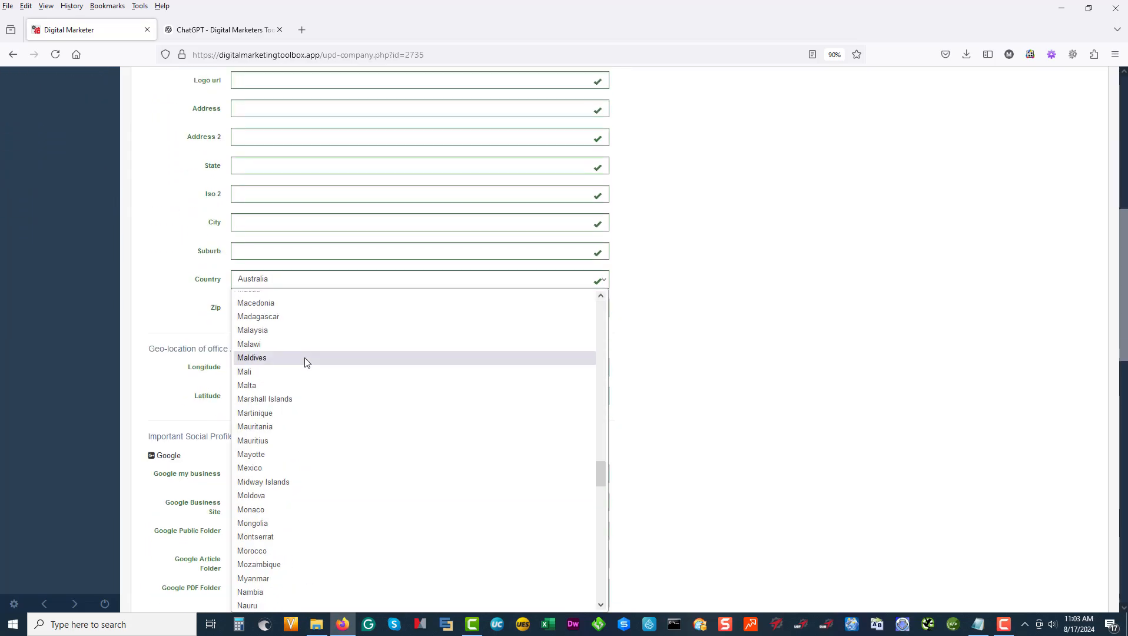
pyautogui.scroll(-10, 306, 422)
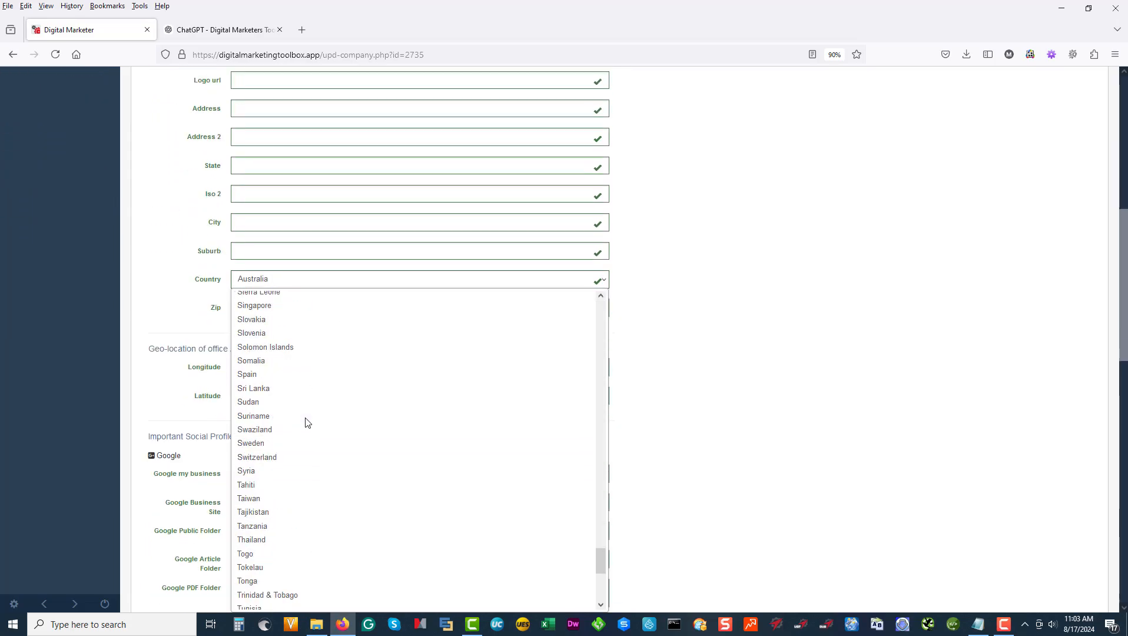
pyautogui.scroll(12, 306, 421)
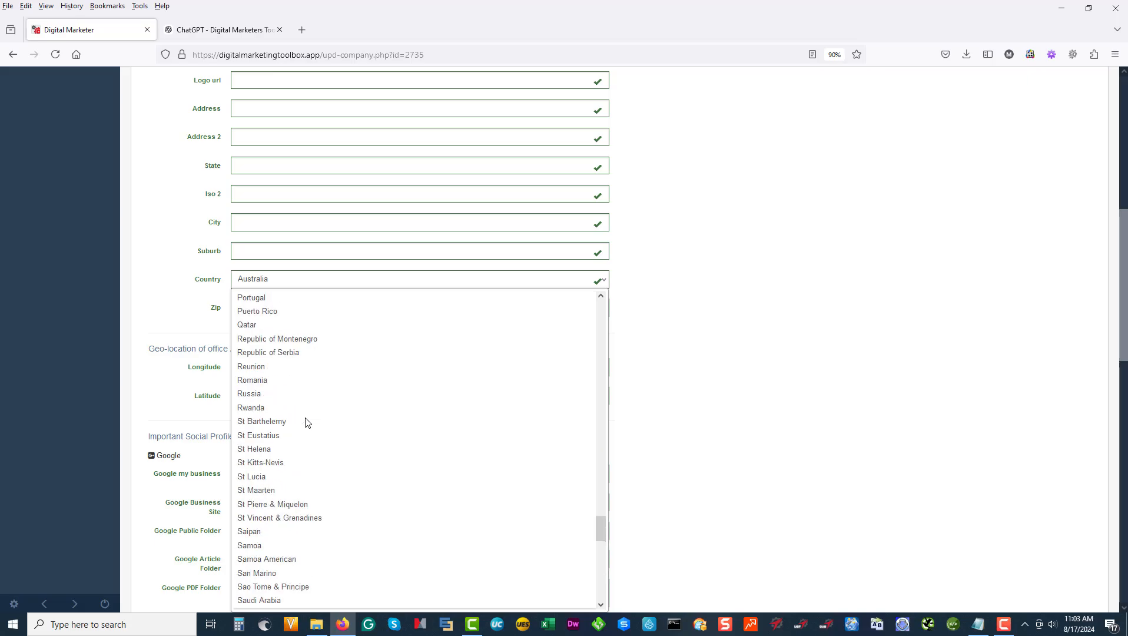
pyautogui.scroll(-4, 299, 583)
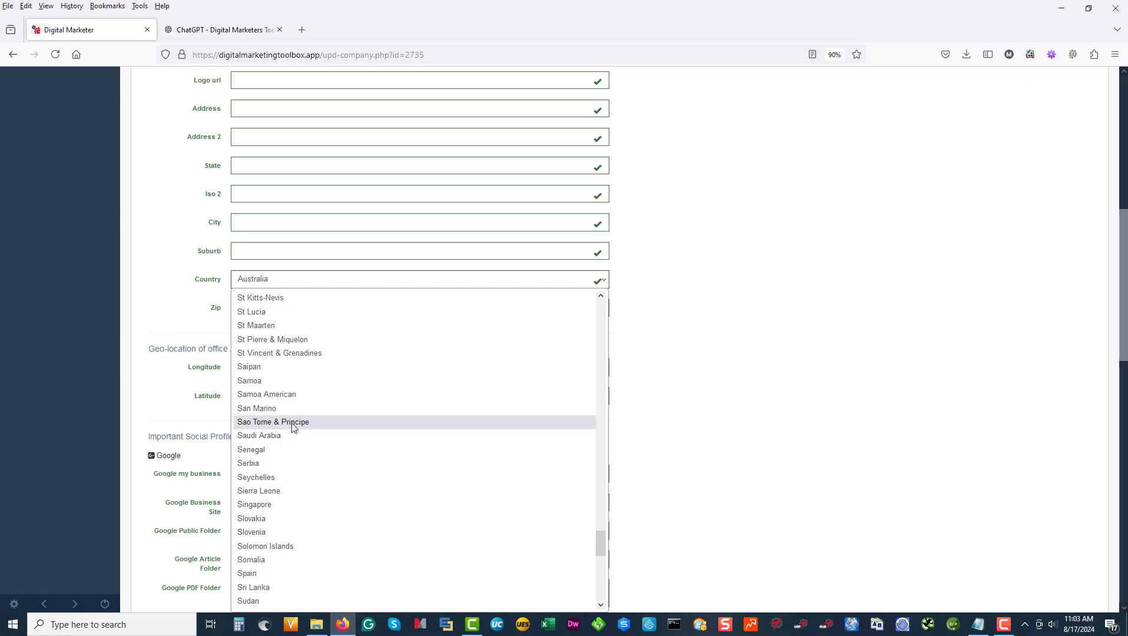
pyautogui.moveTo(598, 542); pyautogui.dragTo(597, 260)
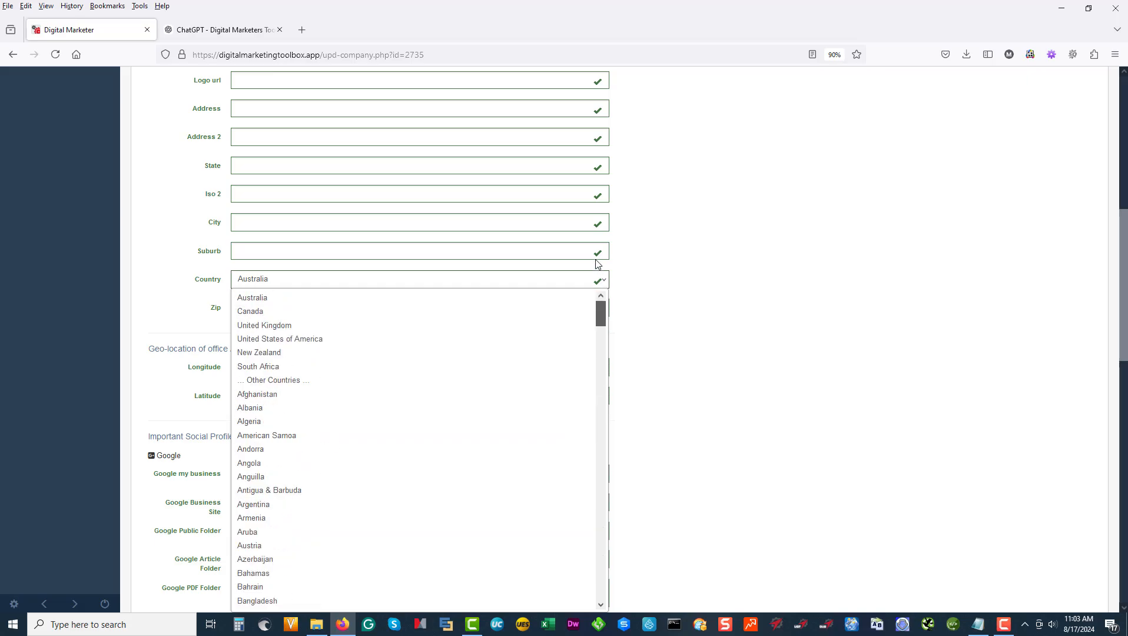
pyautogui.click(284, 365)
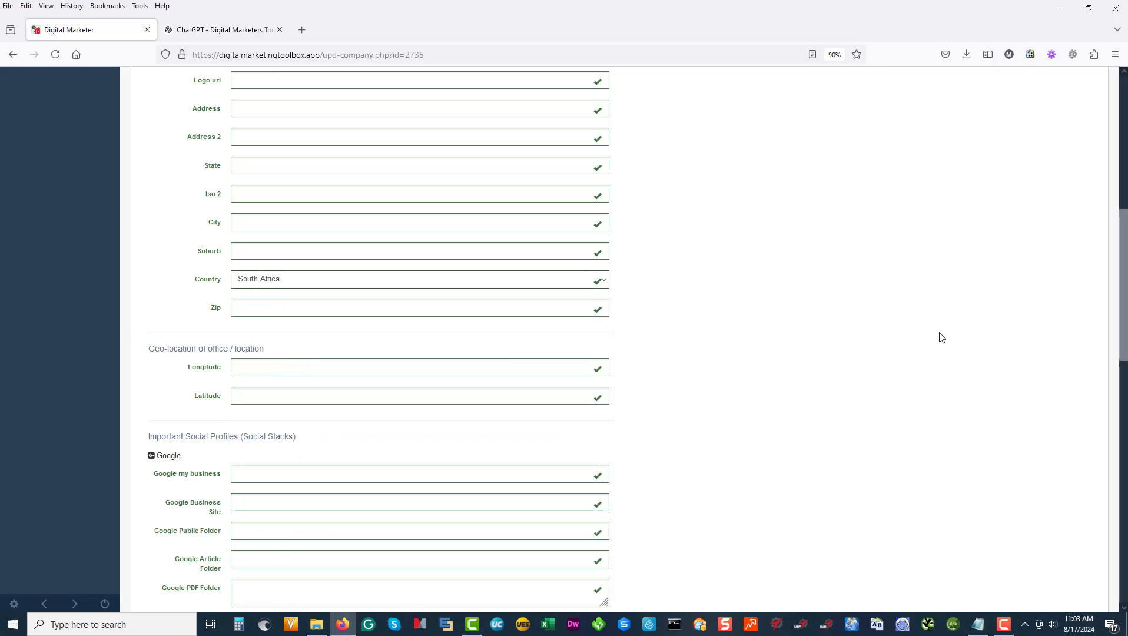
pyautogui.scroll(-15, 865, 347)
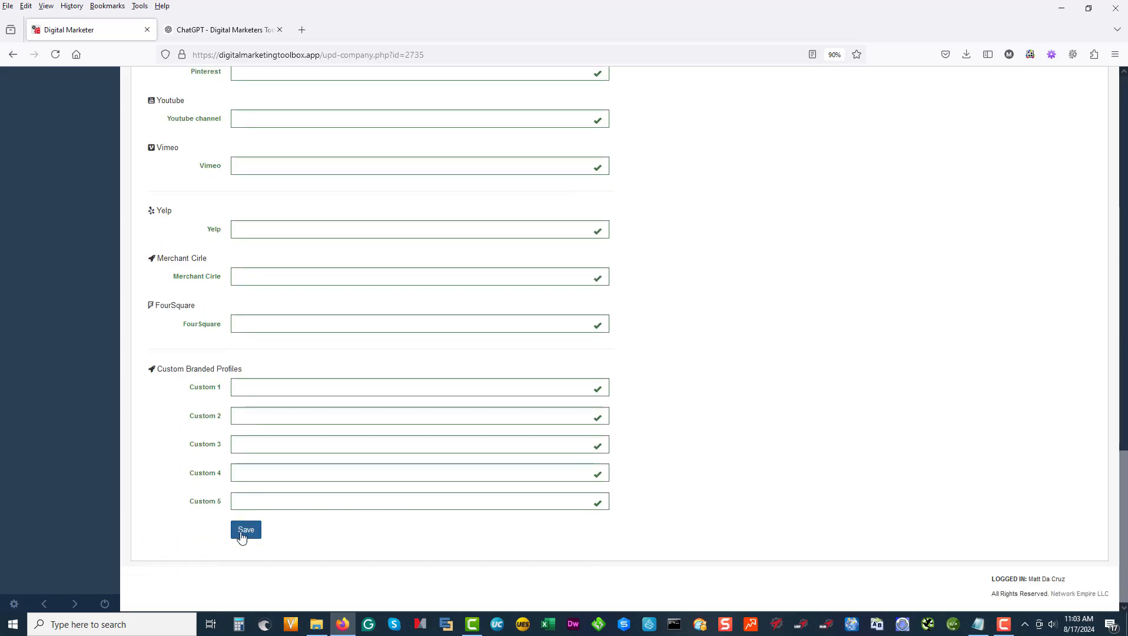
pyautogui.click(246, 530)
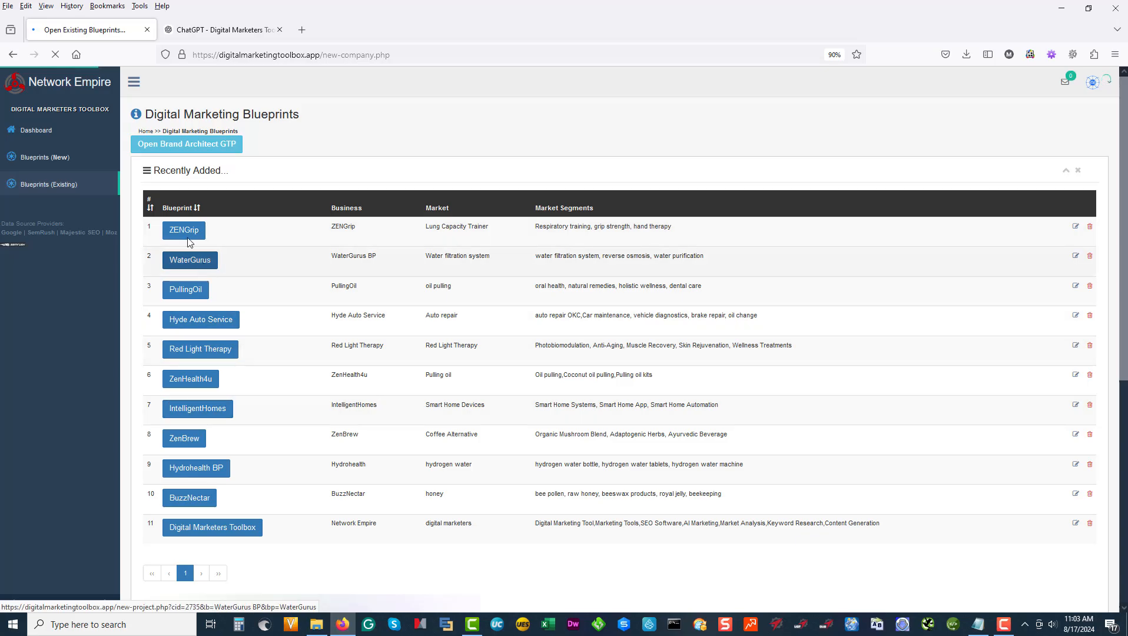
# Reopen the WaterGurus blueprint and open the home-water-purification silo page from its website sitemap.
pyautogui.click(189, 259)
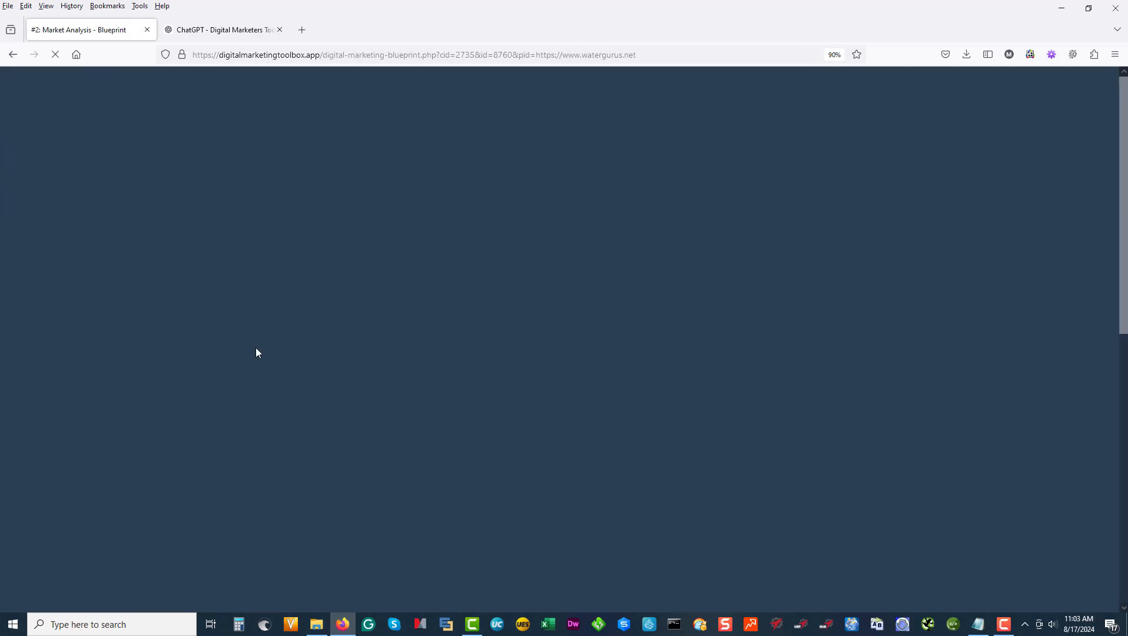
pyautogui.scroll(-4, 392, 348)
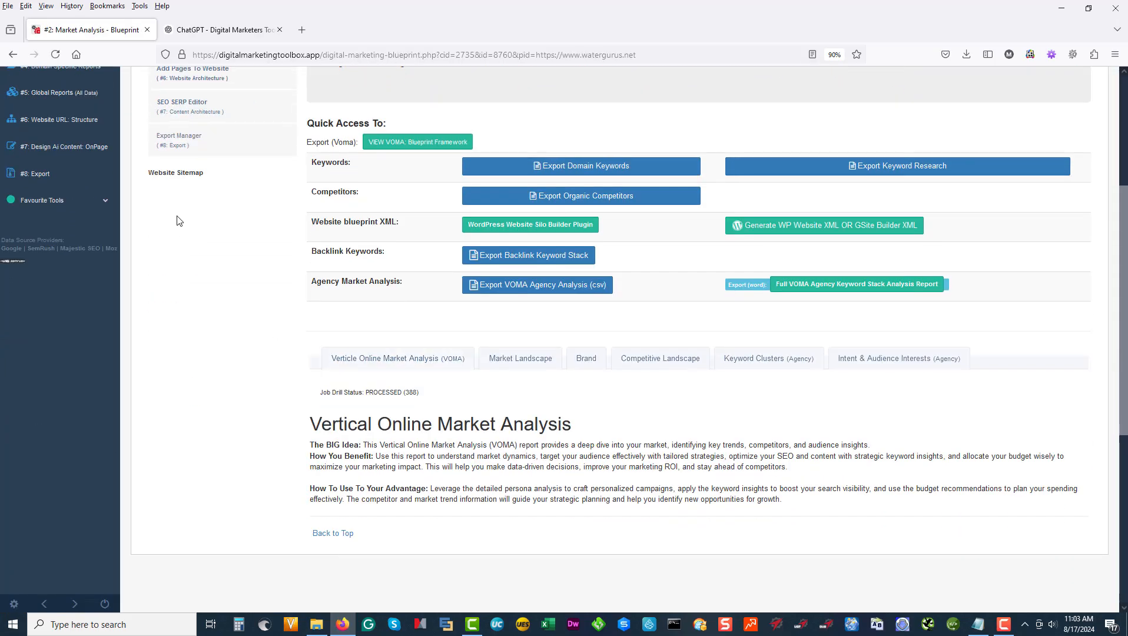
pyautogui.scroll(-9, 256, 225)
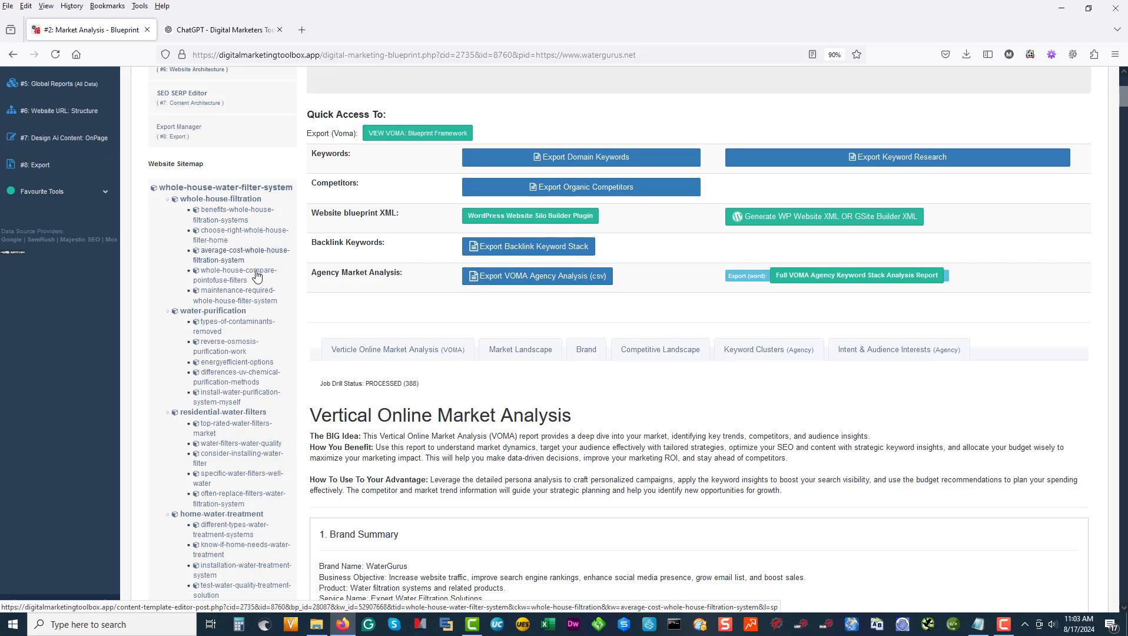
pyautogui.scroll(-1, 255, 289)
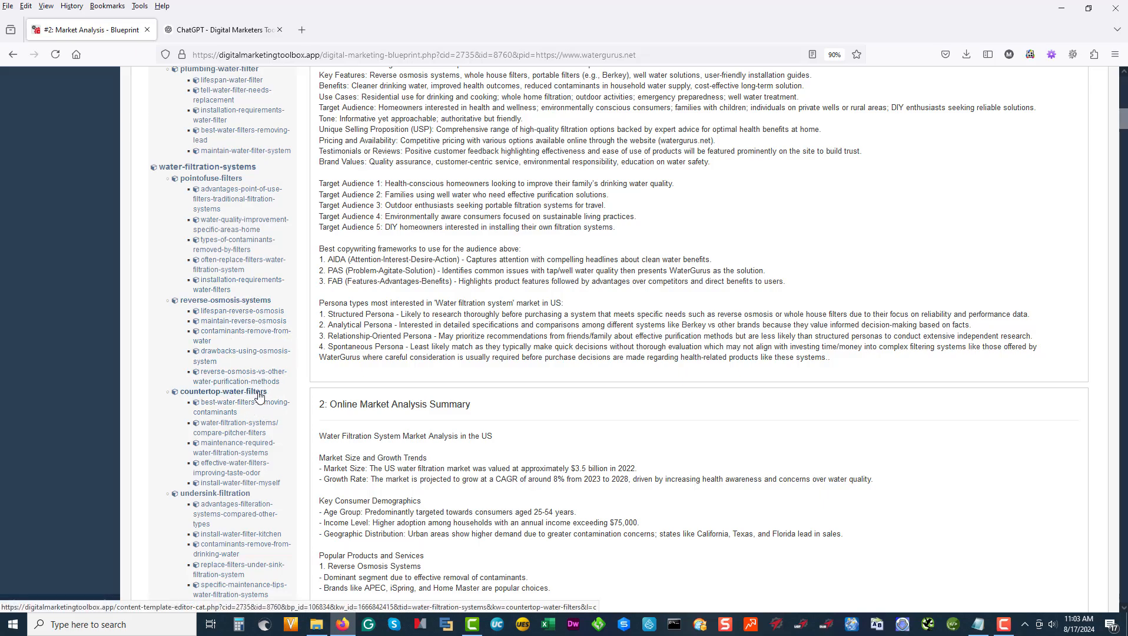
pyautogui.scroll(-7, 261, 387)
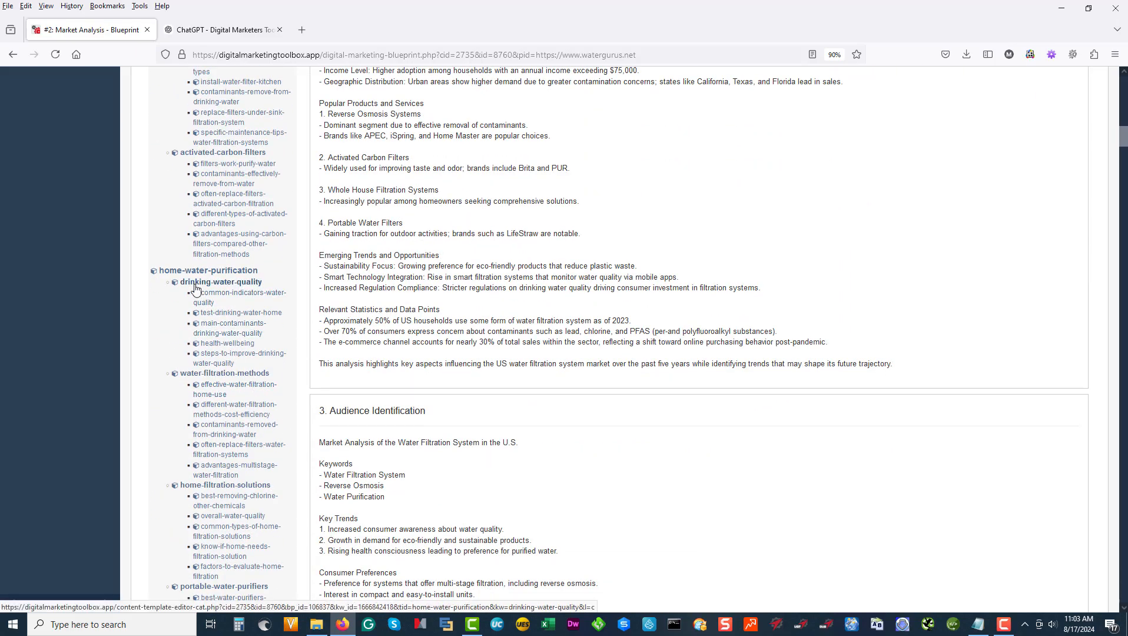
pyautogui.click(205, 270)
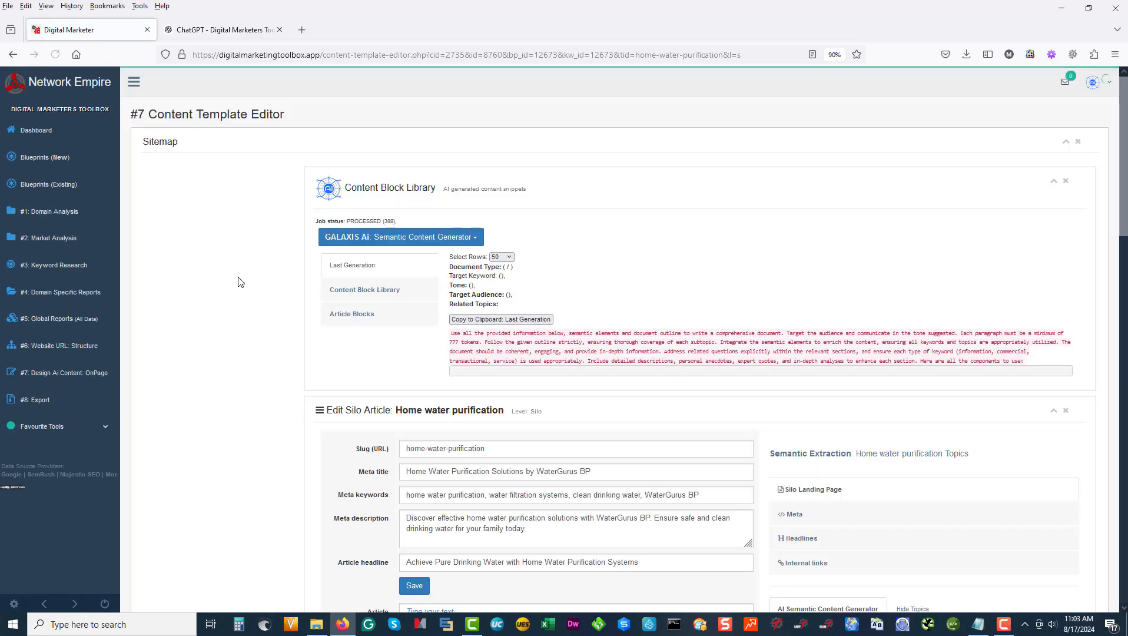
# Examine the home water purification article's fields, the Semantic Content Generator options and the content-writing prompt in the Content Block Library.
pyautogui.scroll(-2, 500, 455)
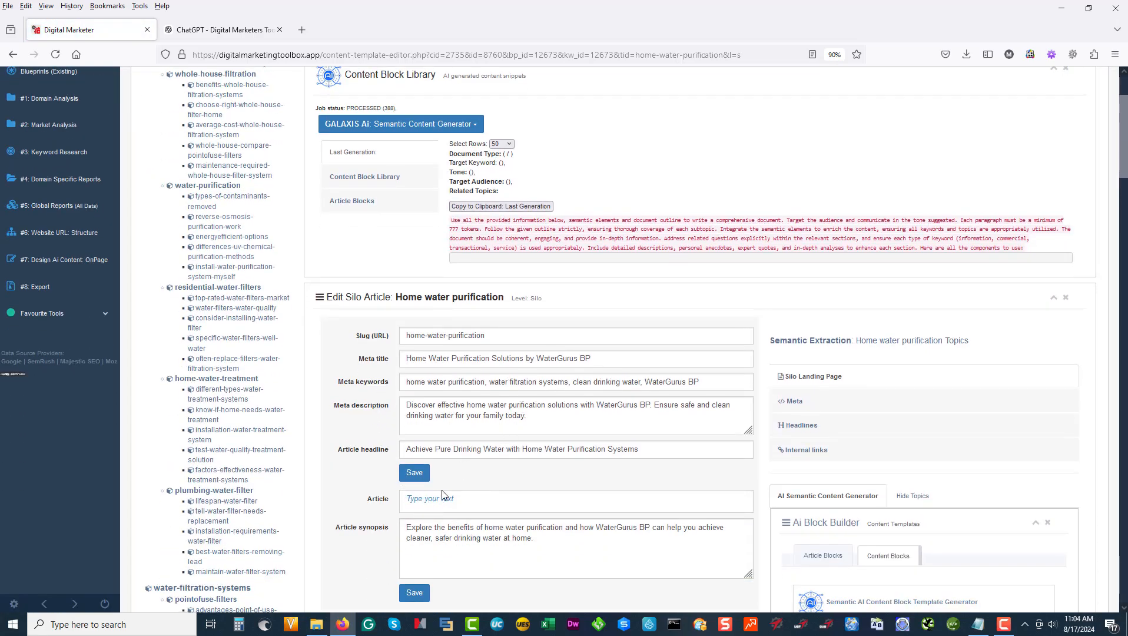
pyautogui.click(474, 125)
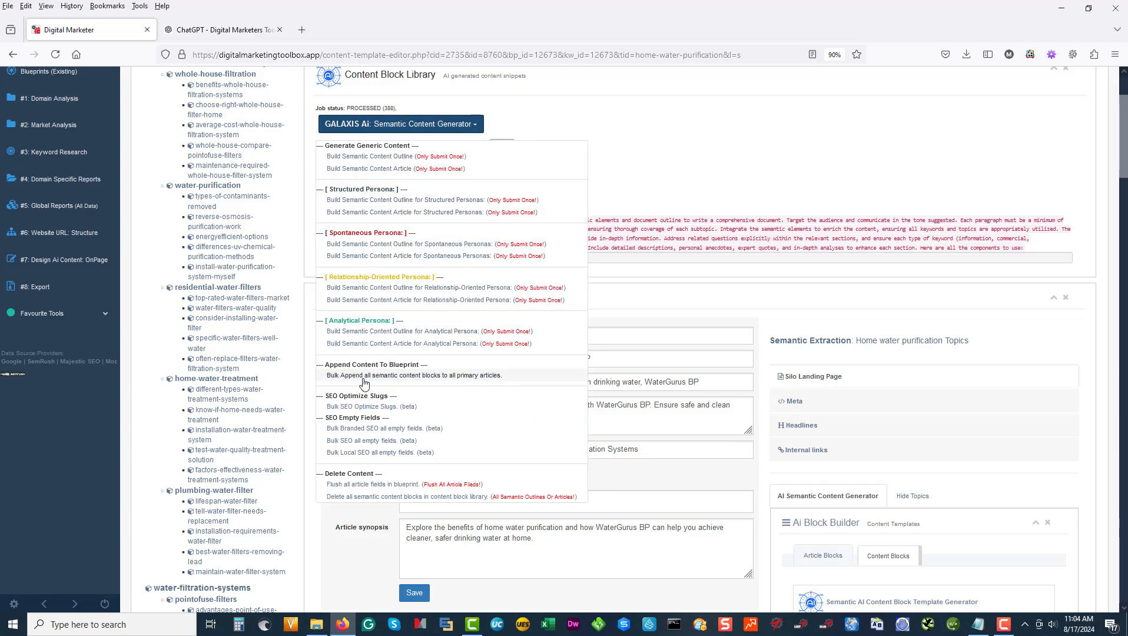
pyautogui.click(891, 207)
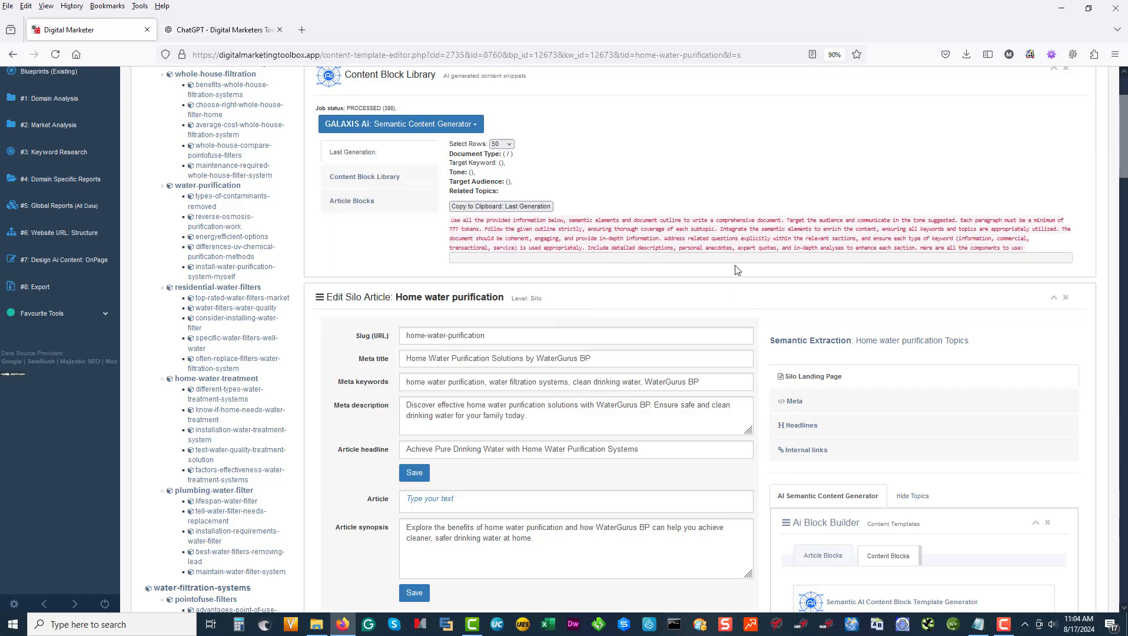
pyautogui.click(449, 510)
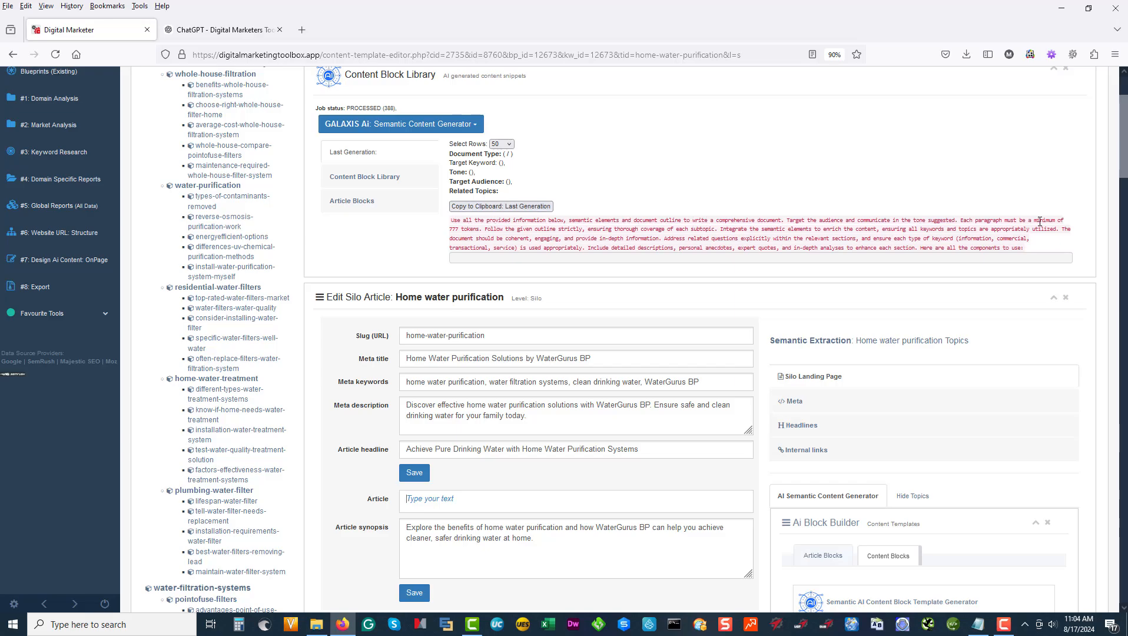
pyautogui.moveTo(1033, 252); pyautogui.dragTo(447, 223)
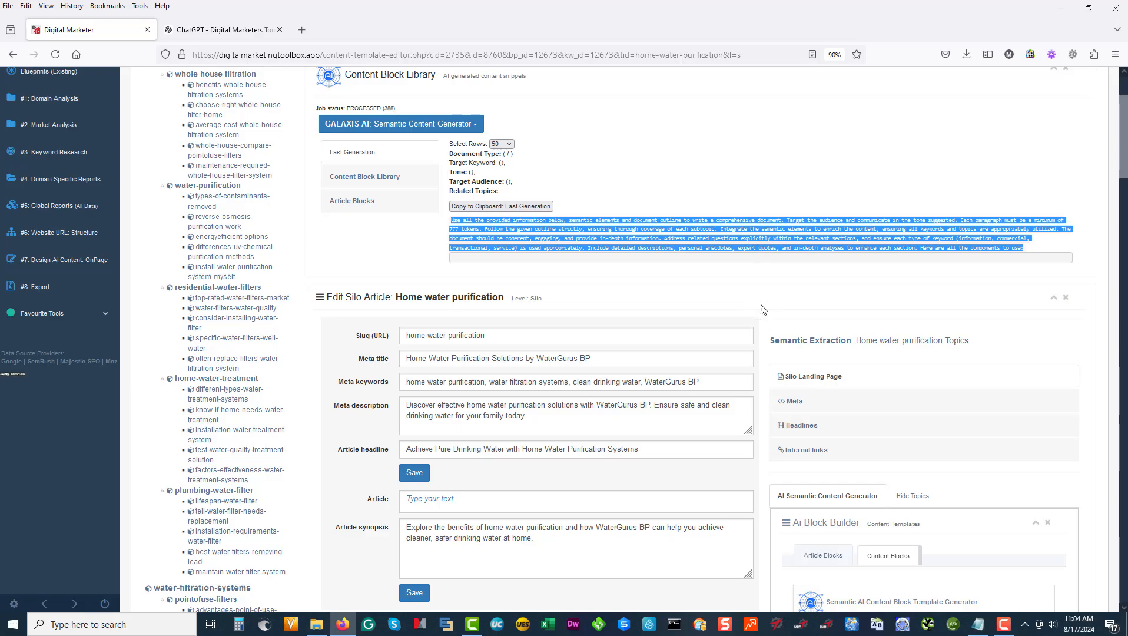
pyautogui.click(500, 501)
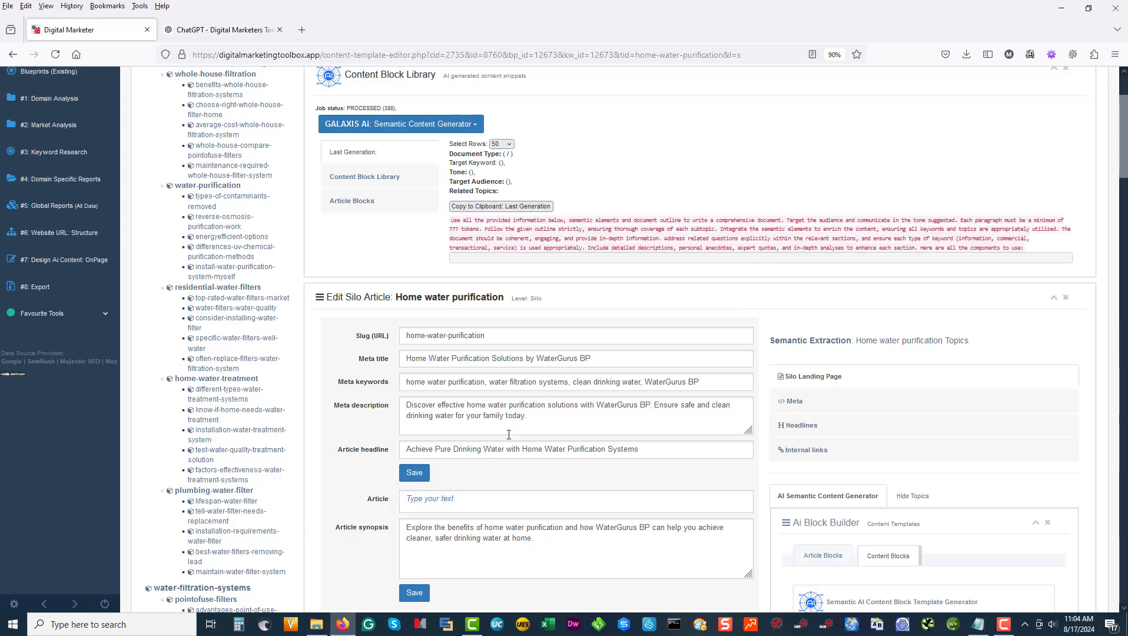
# Save the home water purification silo's meta fields and change its meta title to "Home Water Purification Solutions by WaterGurus".
pyautogui.click(415, 472)
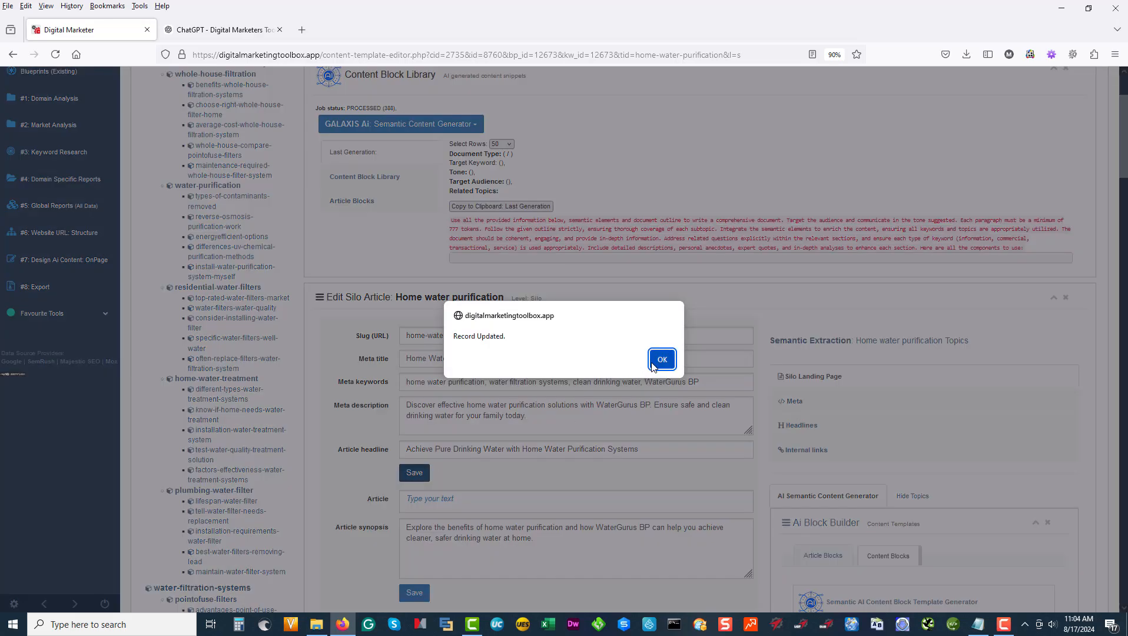
pyautogui.click(653, 364)
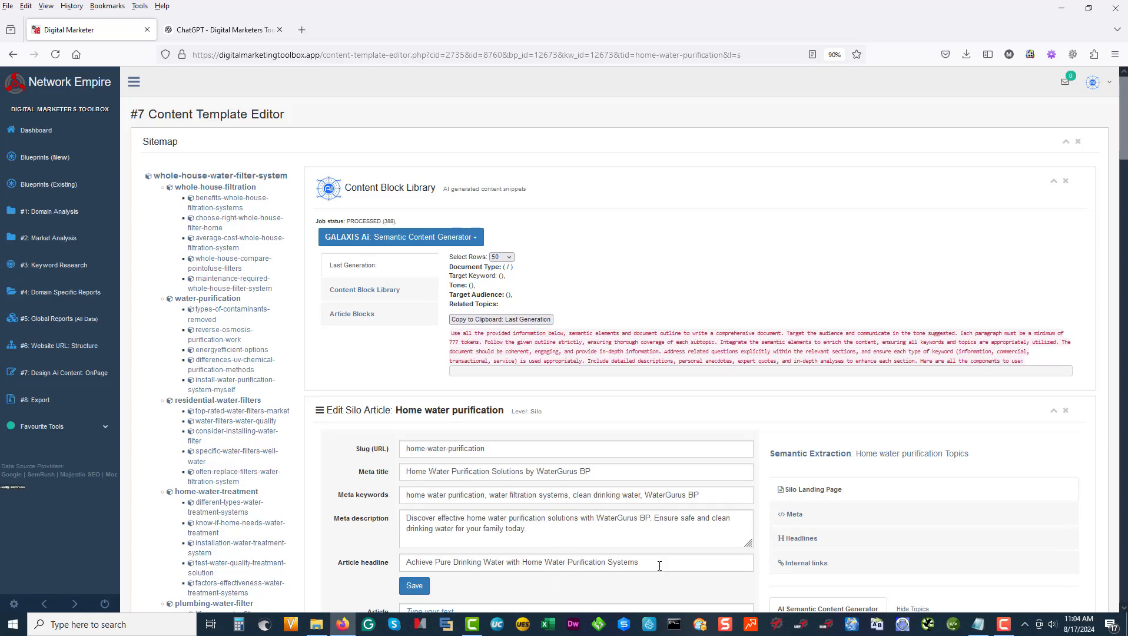
pyautogui.moveTo(615, 467); pyautogui.dragTo(292, 448)
pyautogui.click(630, 473)
pyautogui.press('BackSpace')
pyautogui.press('BackSpace')
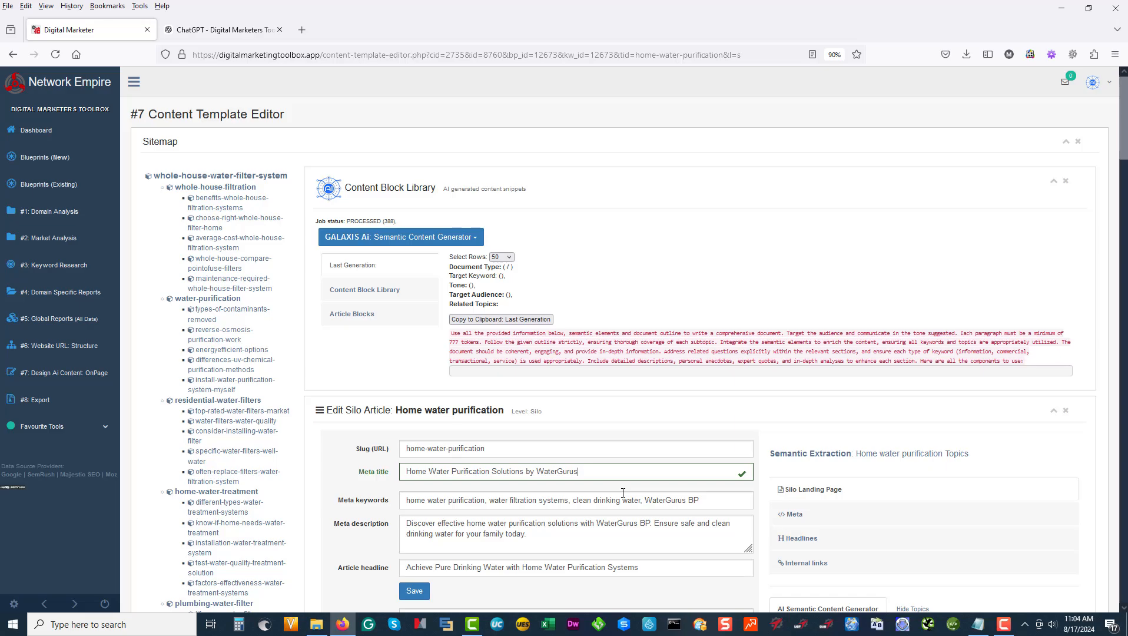
pyautogui.click(729, 520)
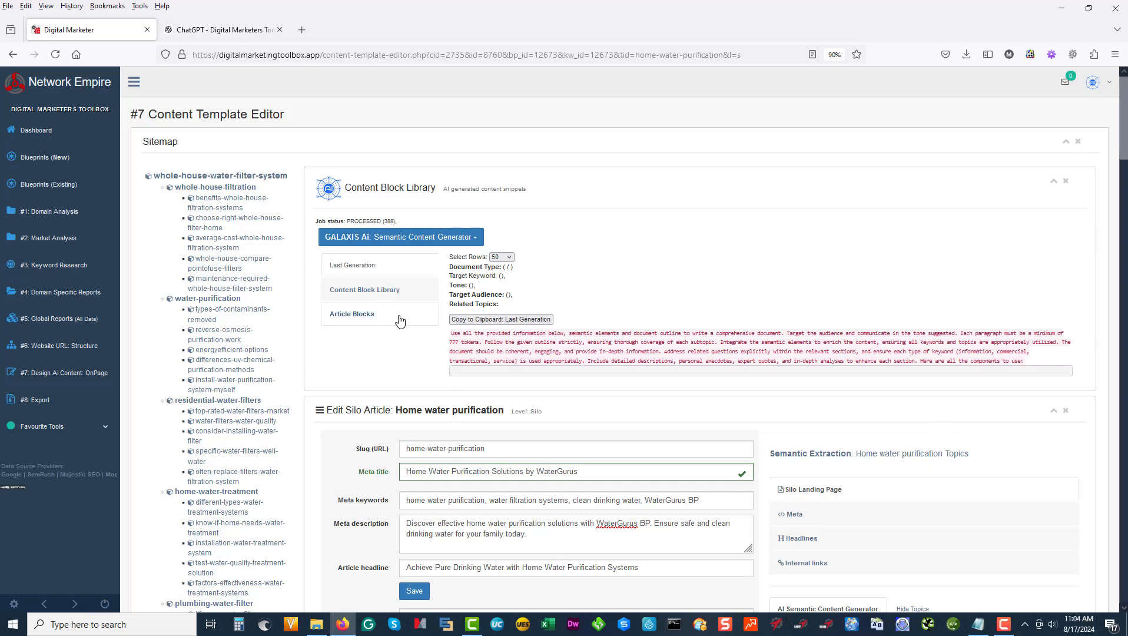
pyautogui.scroll(-4, 398, 319)
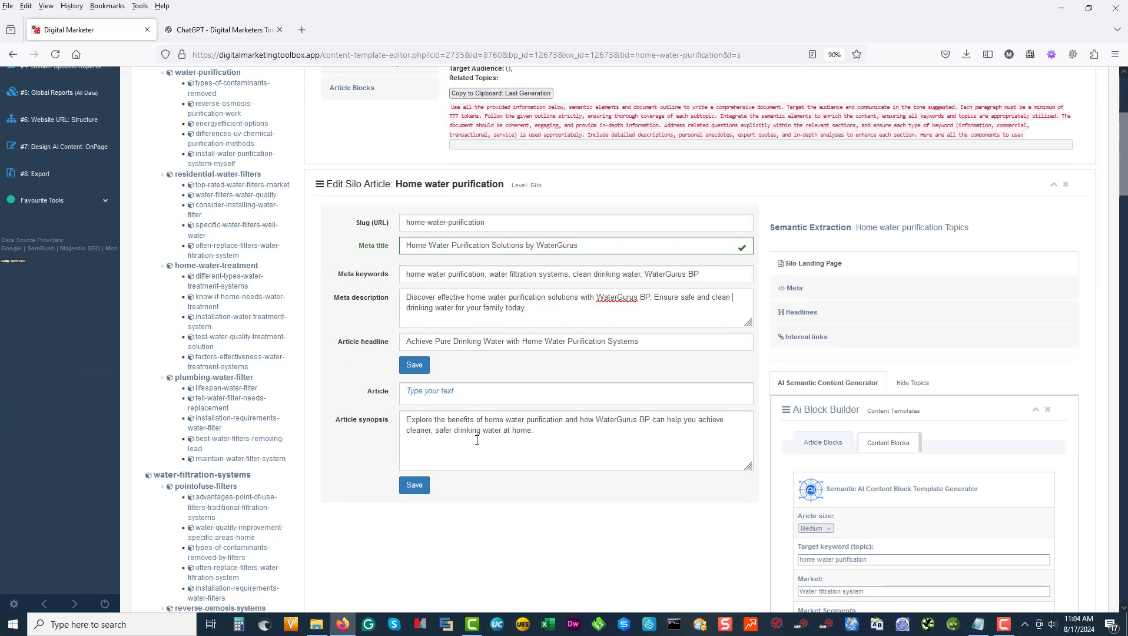